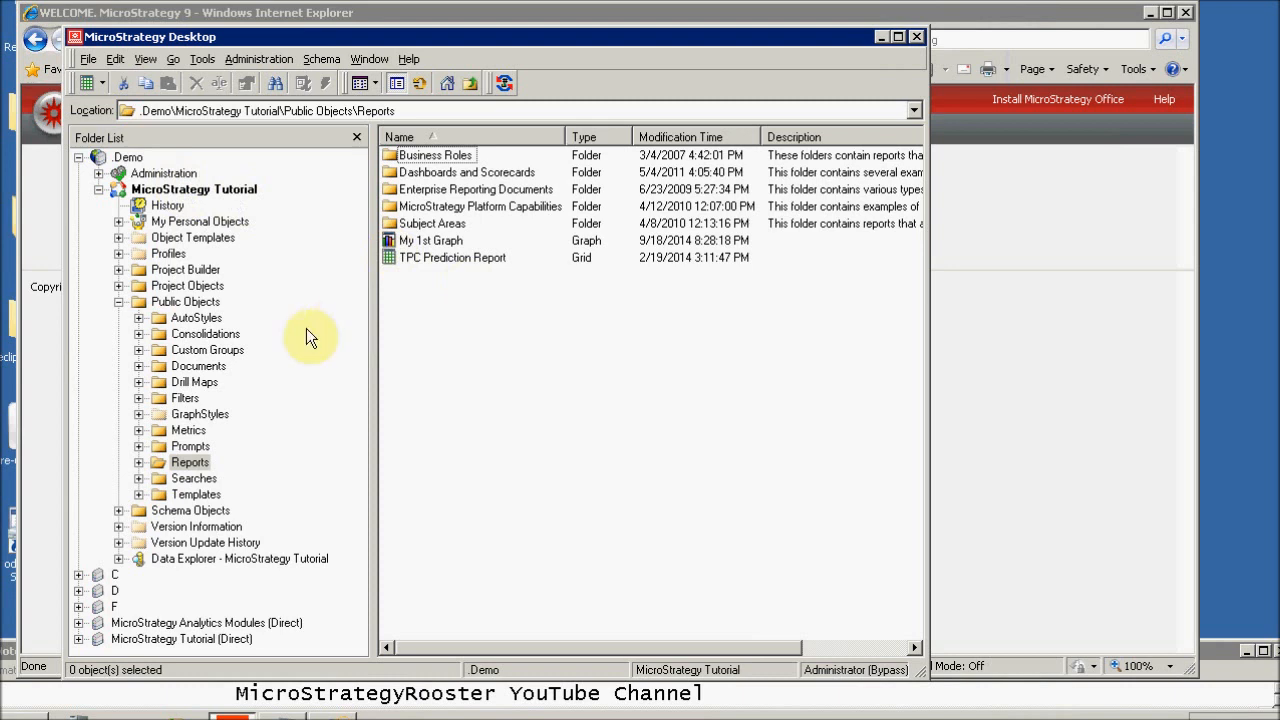
Step: Create a new blank report in the Reports folder of Public Objects
right_click(422, 321)
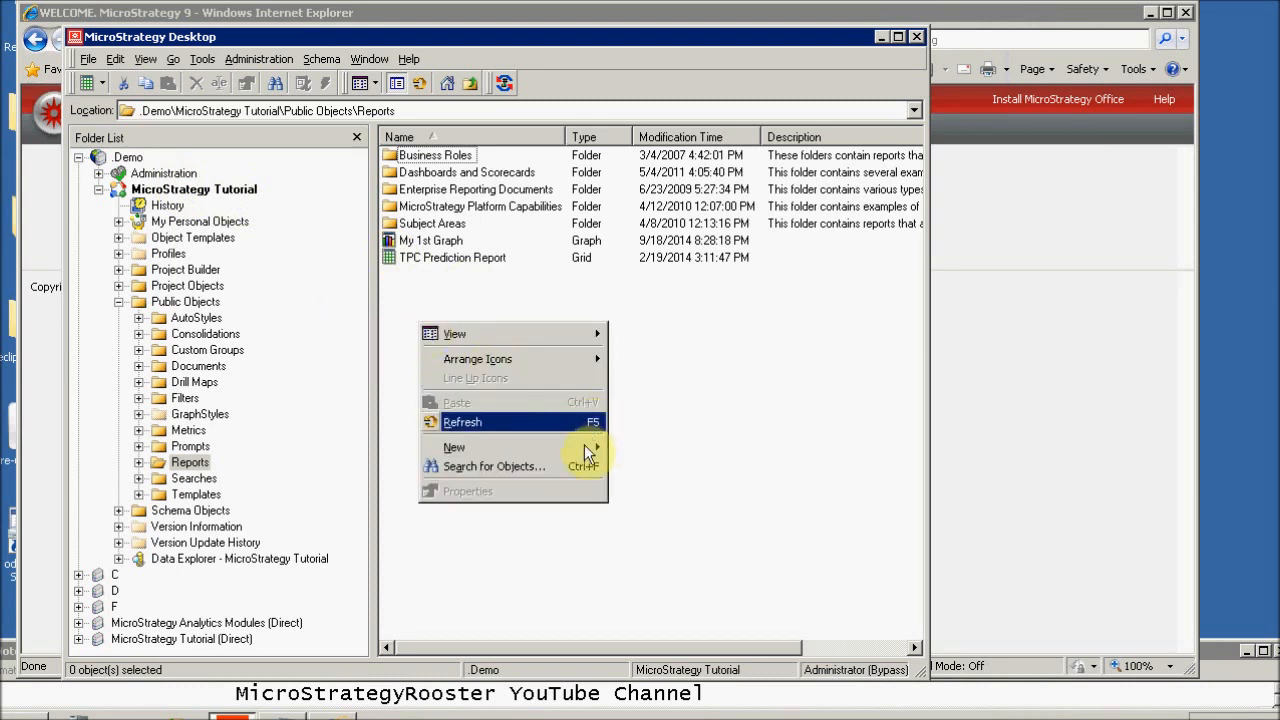
mouse_move(587, 449)
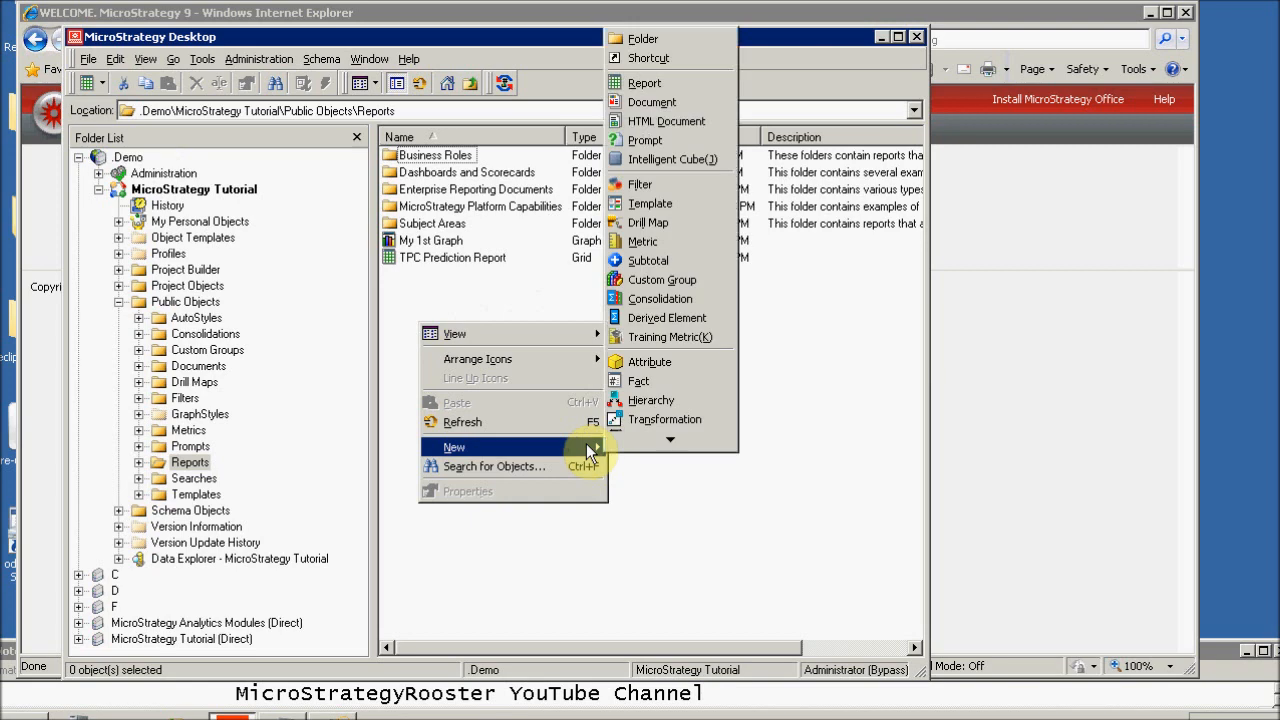
left_click(640, 83)
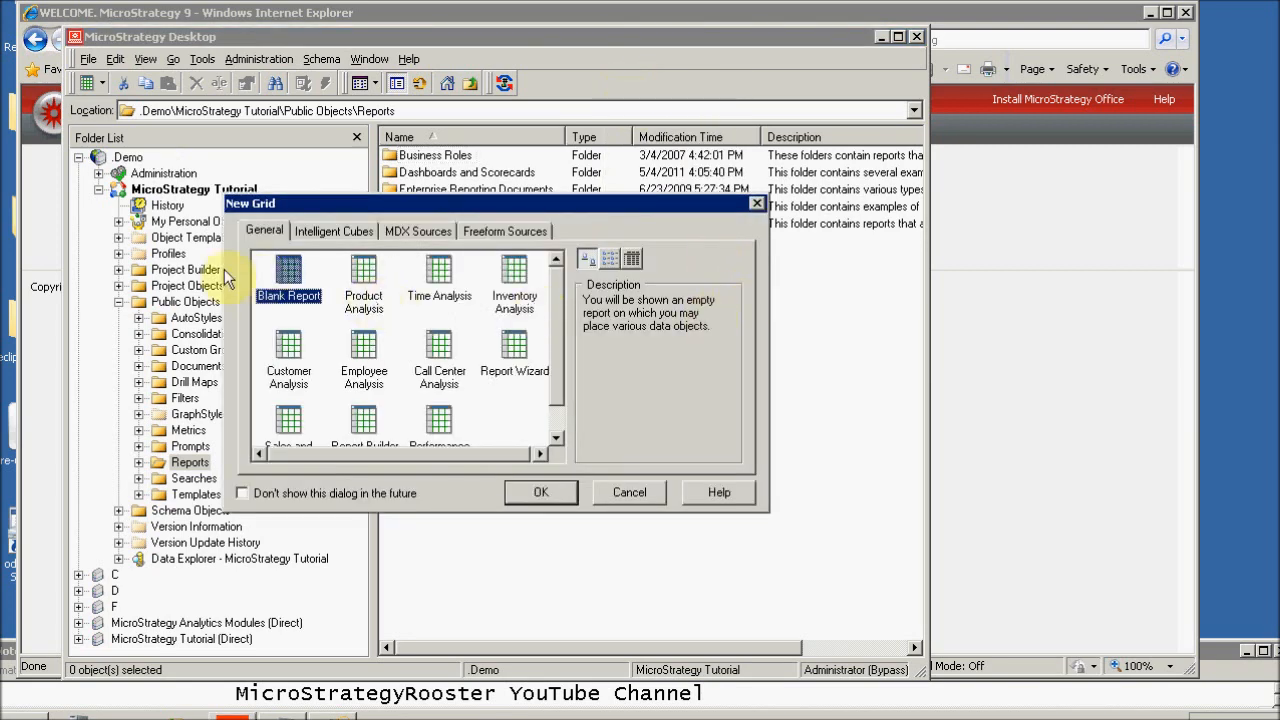
left_click(541, 493)
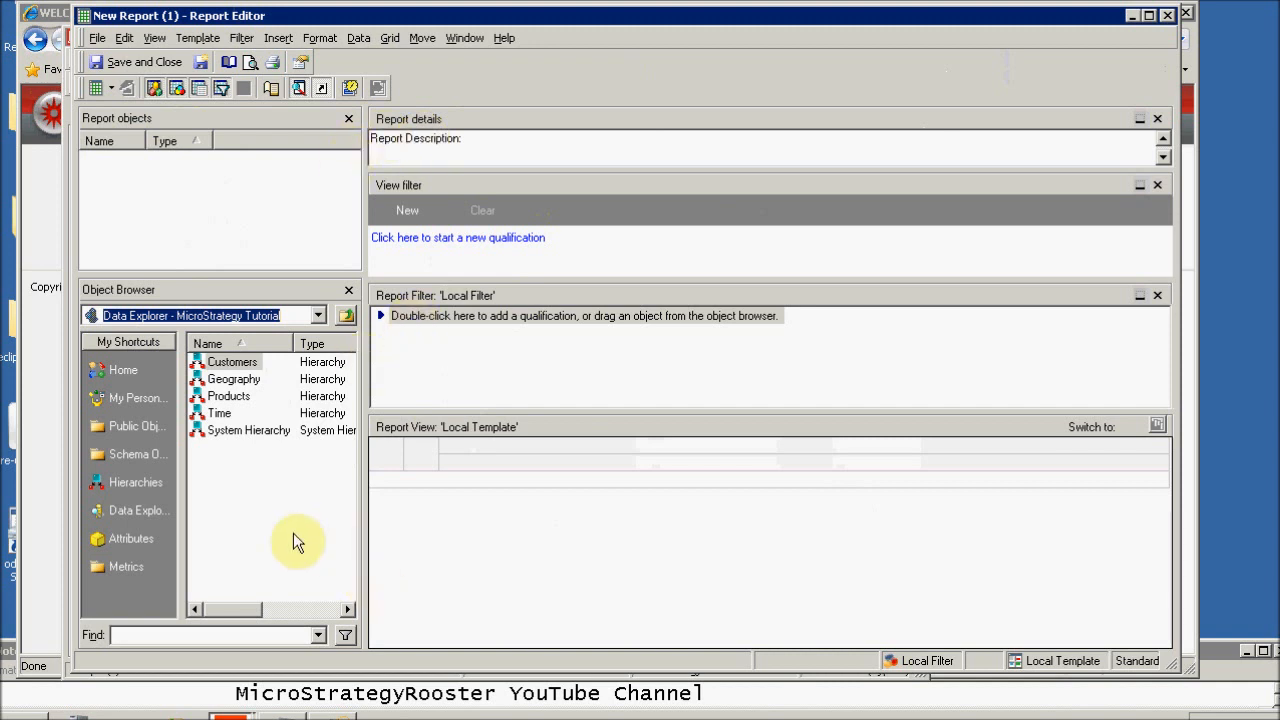
Step: Add the Geography attributes Region and Country to the report template, placing Country before Region
left_click(96, 541)
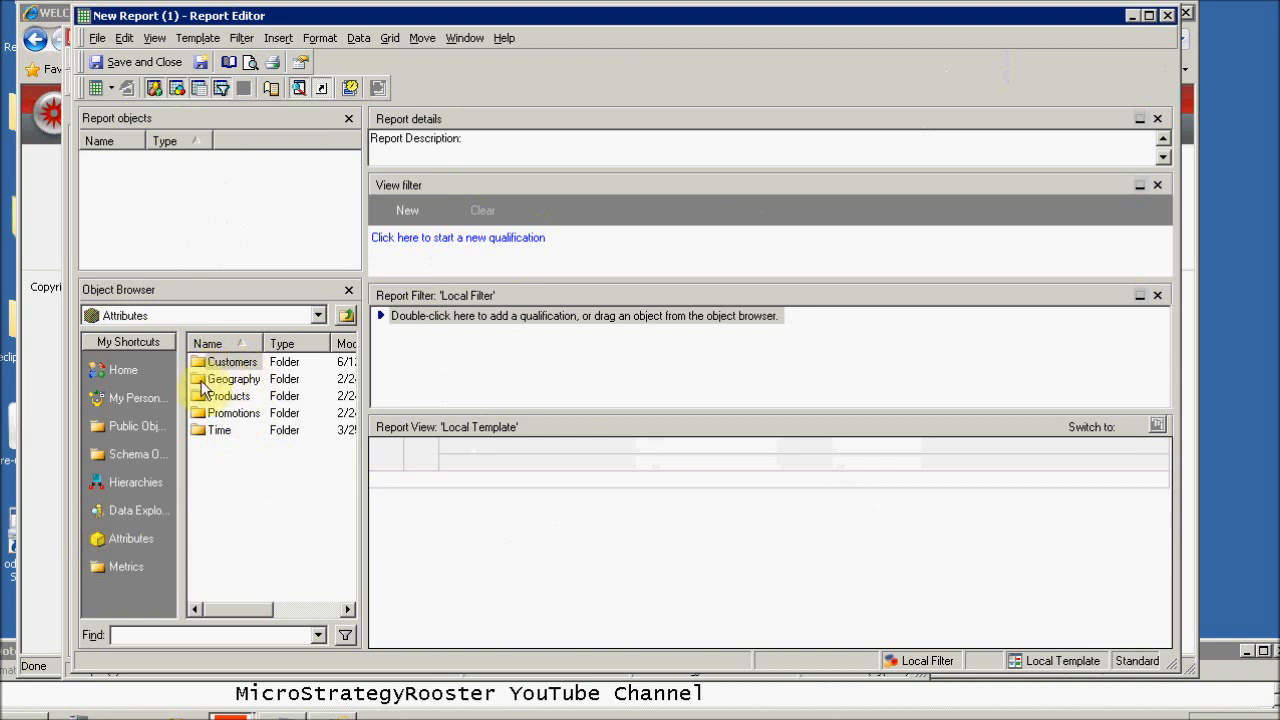
double_click(222, 379)
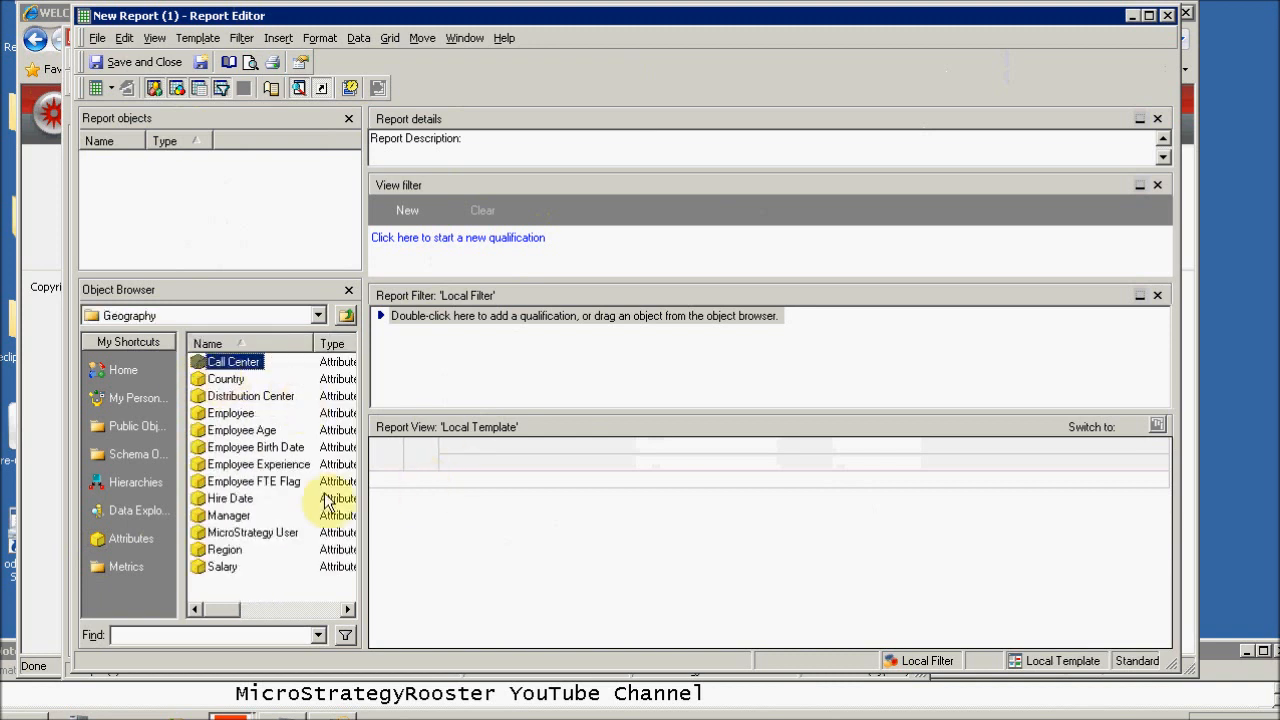
double_click(222, 549)
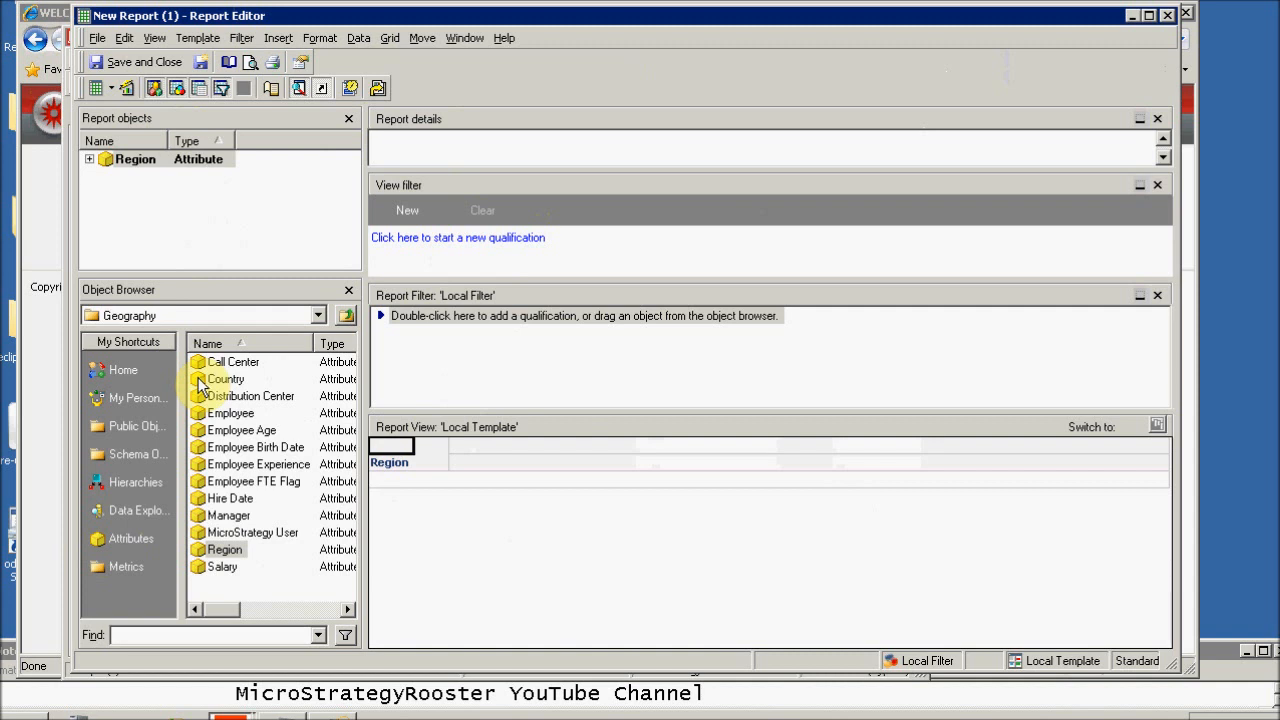
left_click_drag(200, 385, 371, 480)
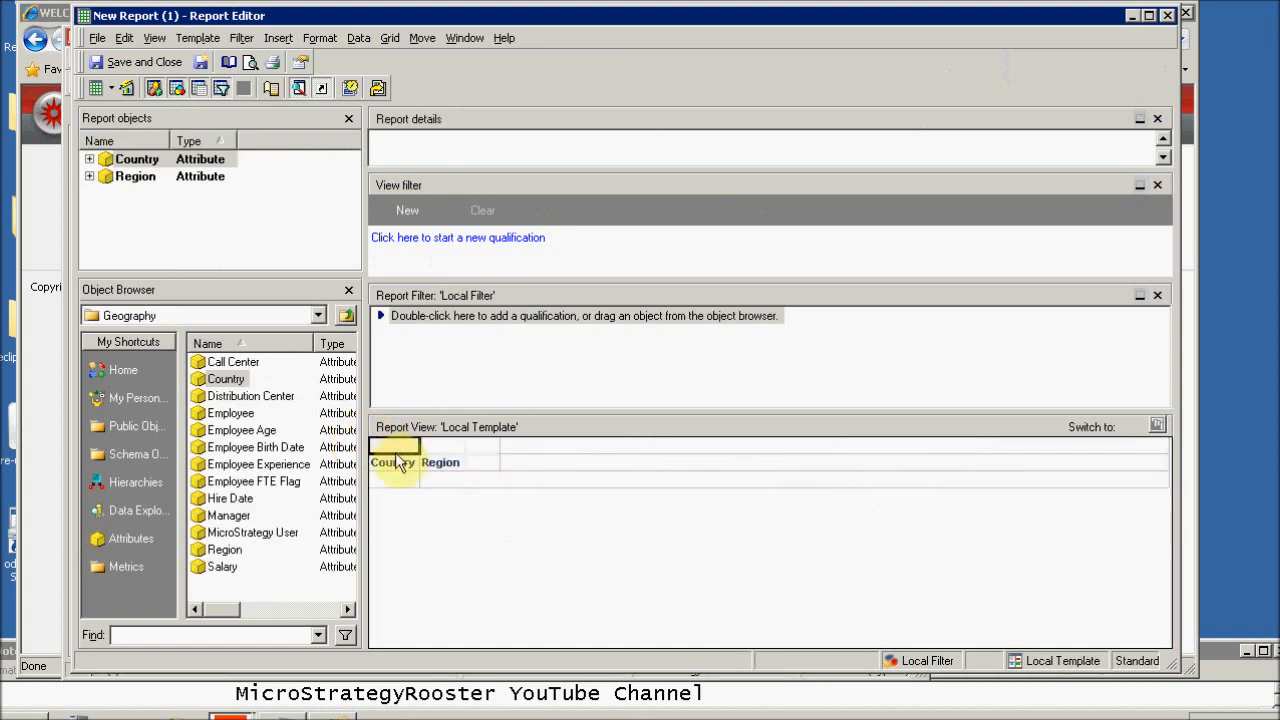
Step: Add a report filter qualifying Country on the element USA with the In list operator, and remove Country from the template
left_click_drag(394, 462, 469, 320)
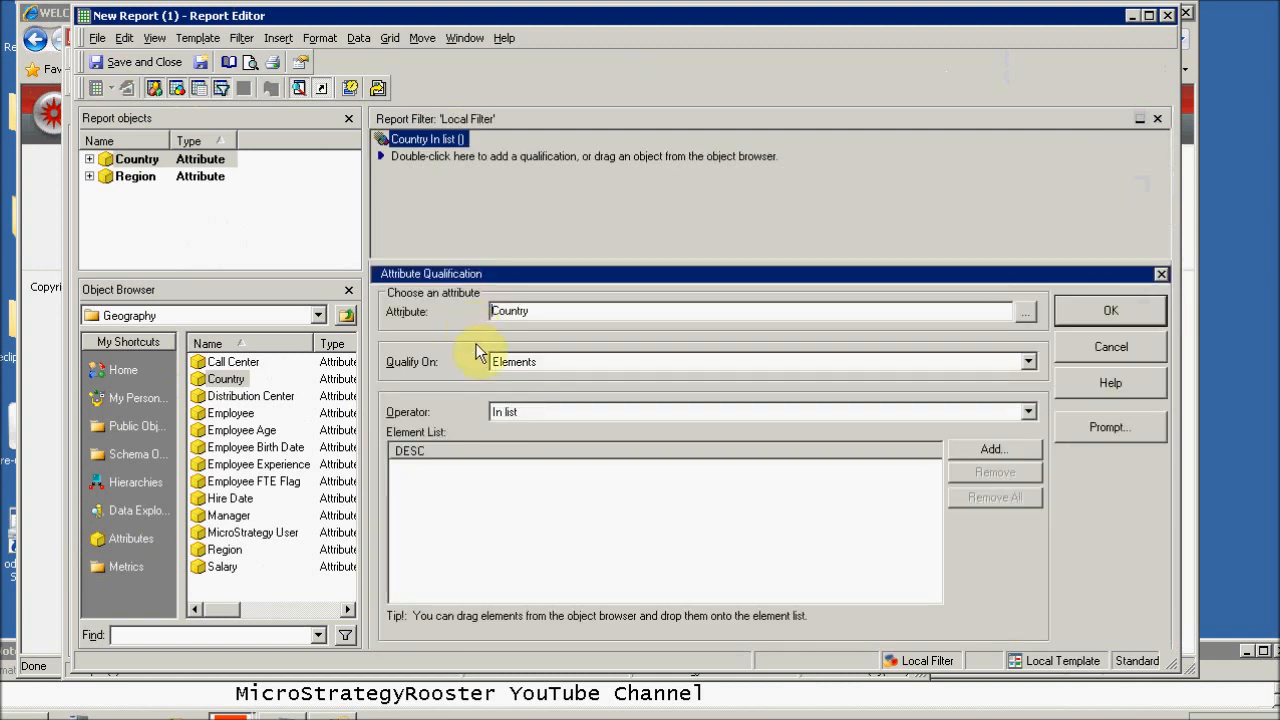
left_click(985, 451)
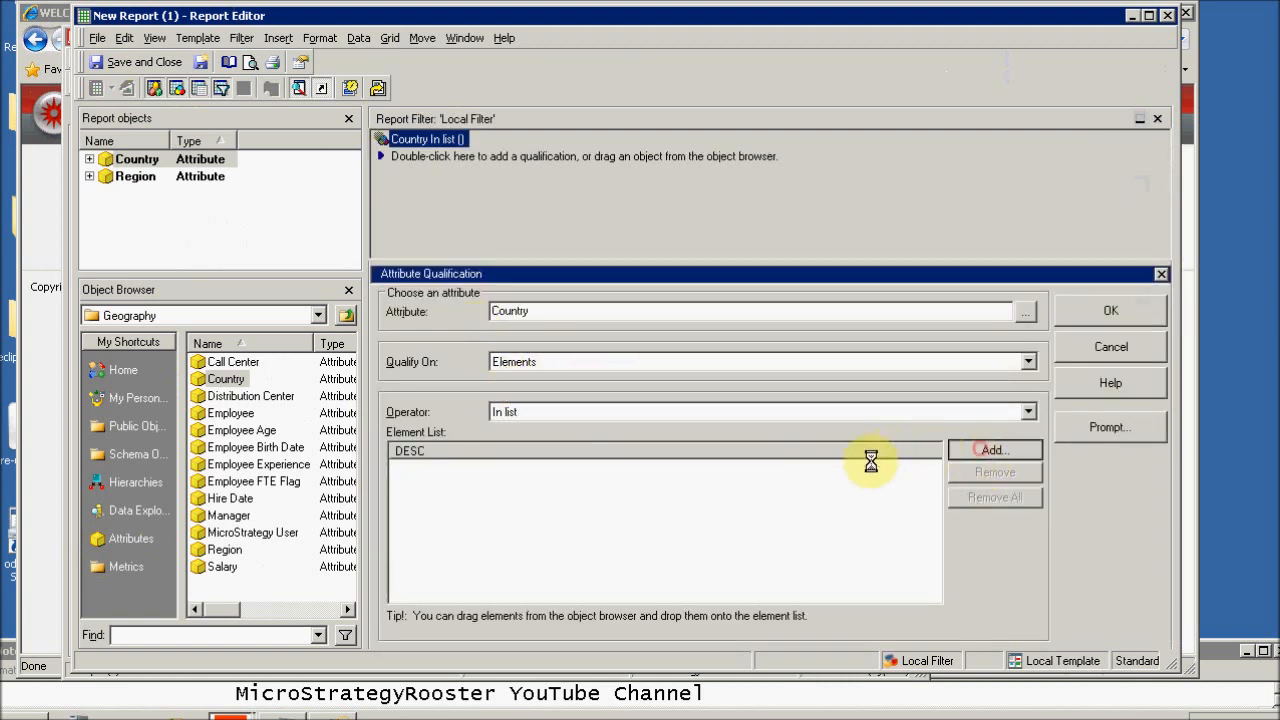
double_click(431, 241)
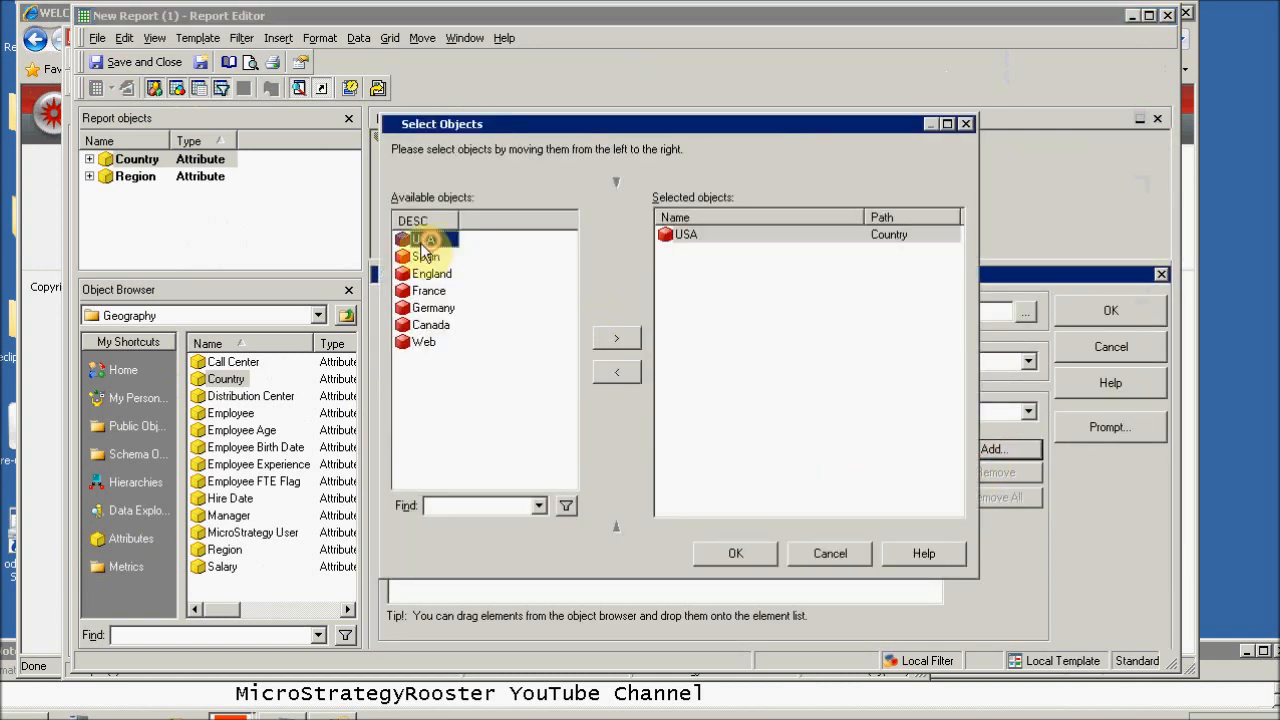
left_click(745, 553)
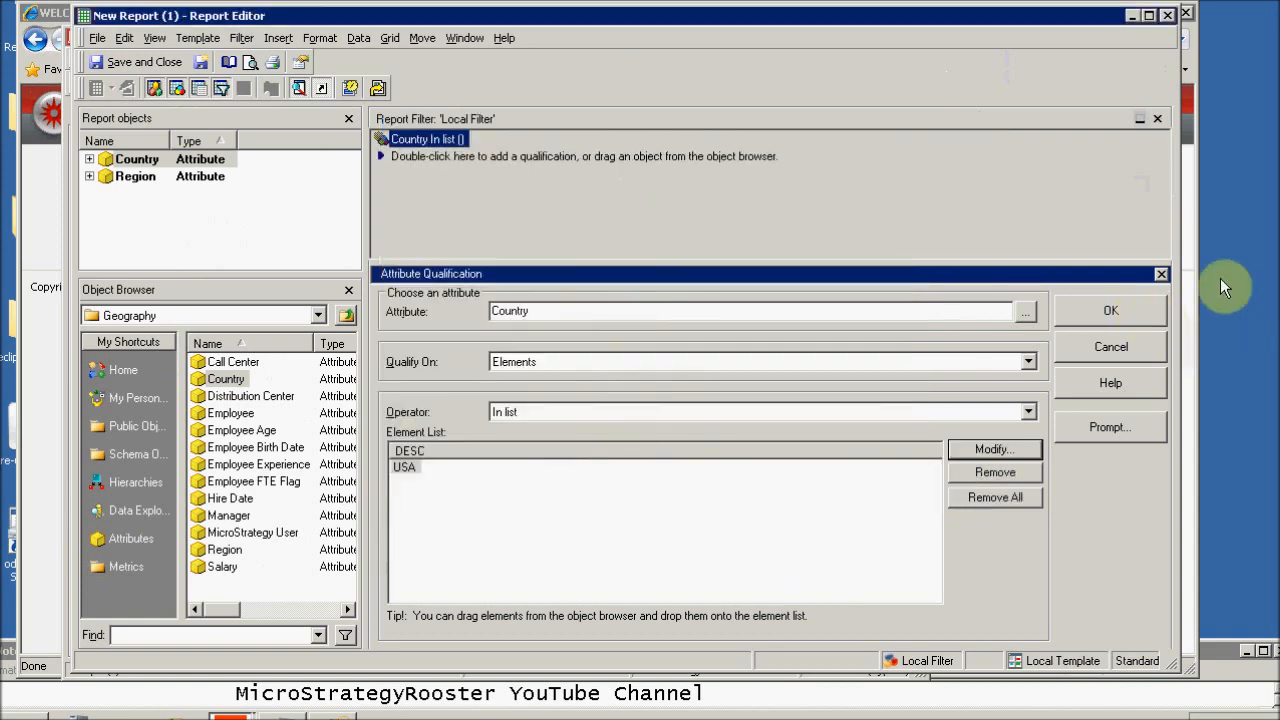
left_click(1134, 311)
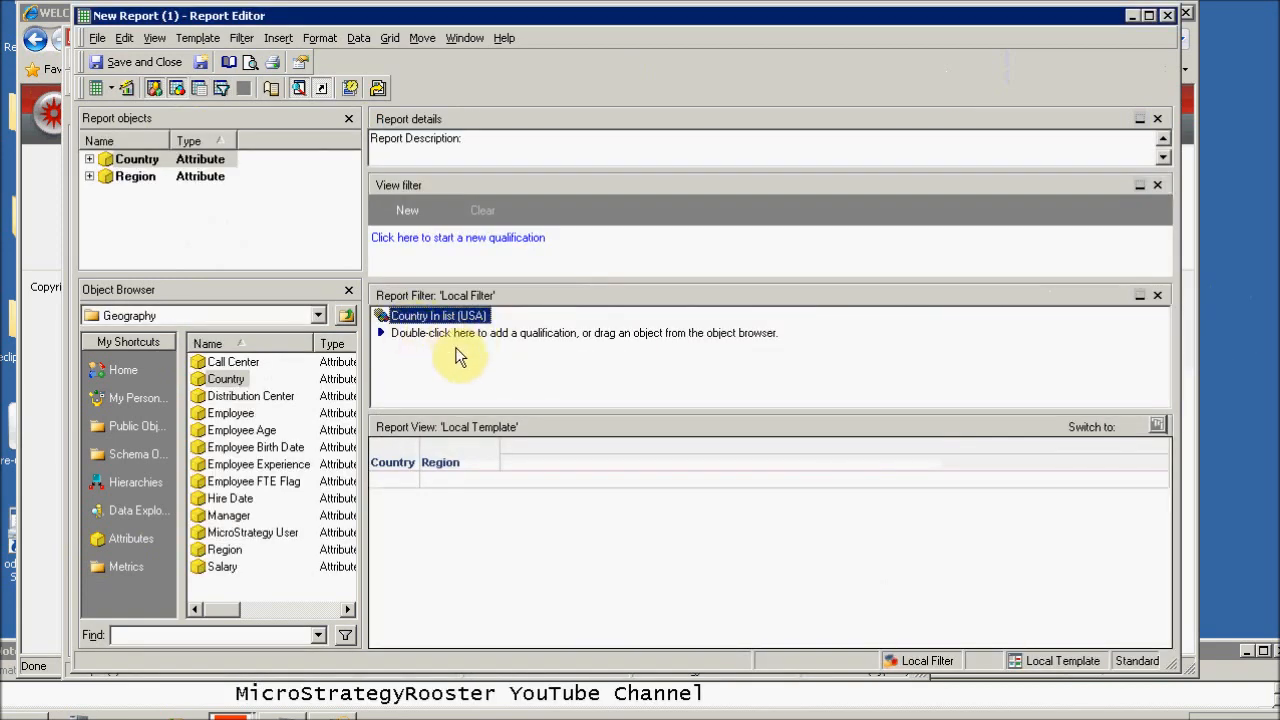
left_click_drag(403, 462, 296, 481)
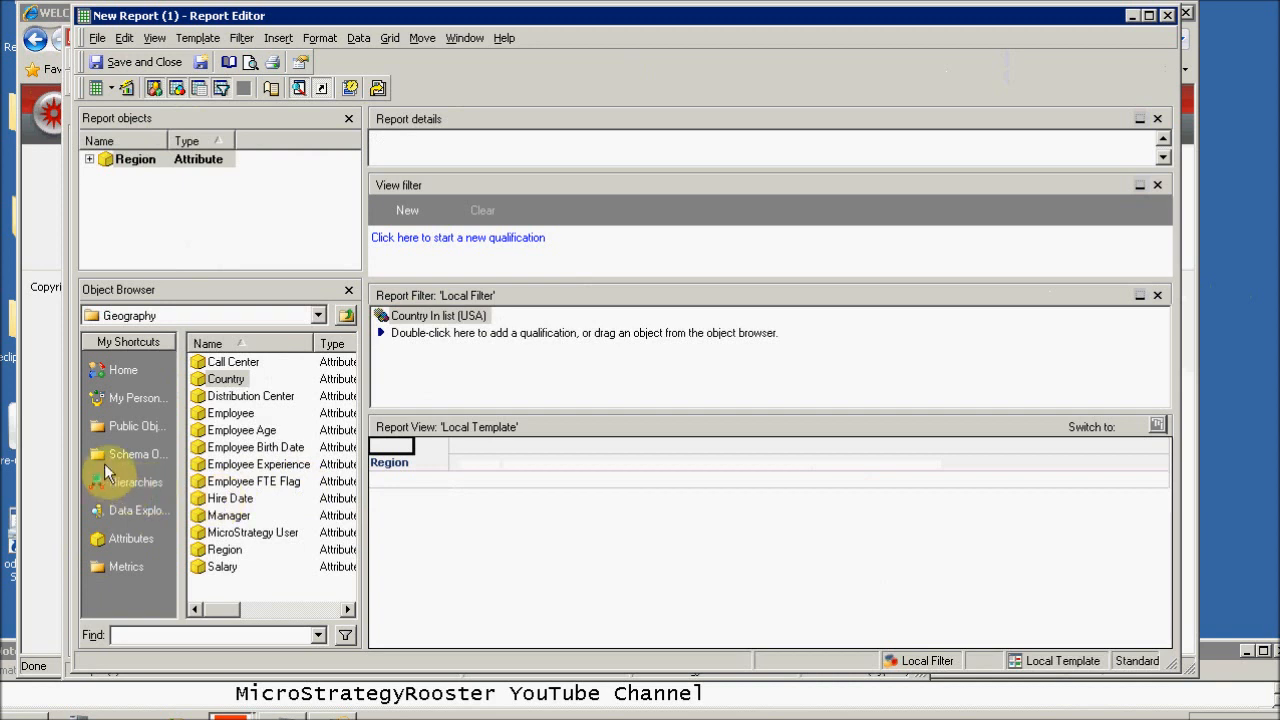
Step: Add the "Select a Quarter (multiple selection)" filter from the public Time Selection Filters folder to the report filter
left_click(98, 425)
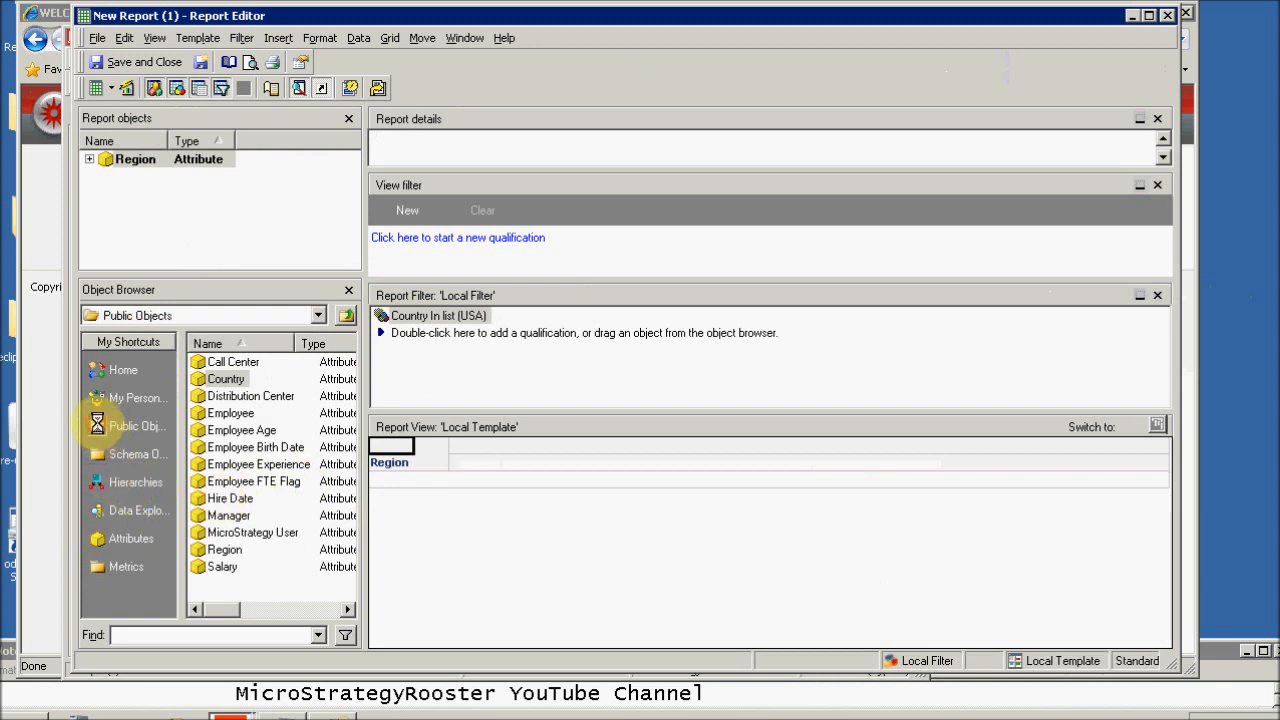
double_click(219, 449)
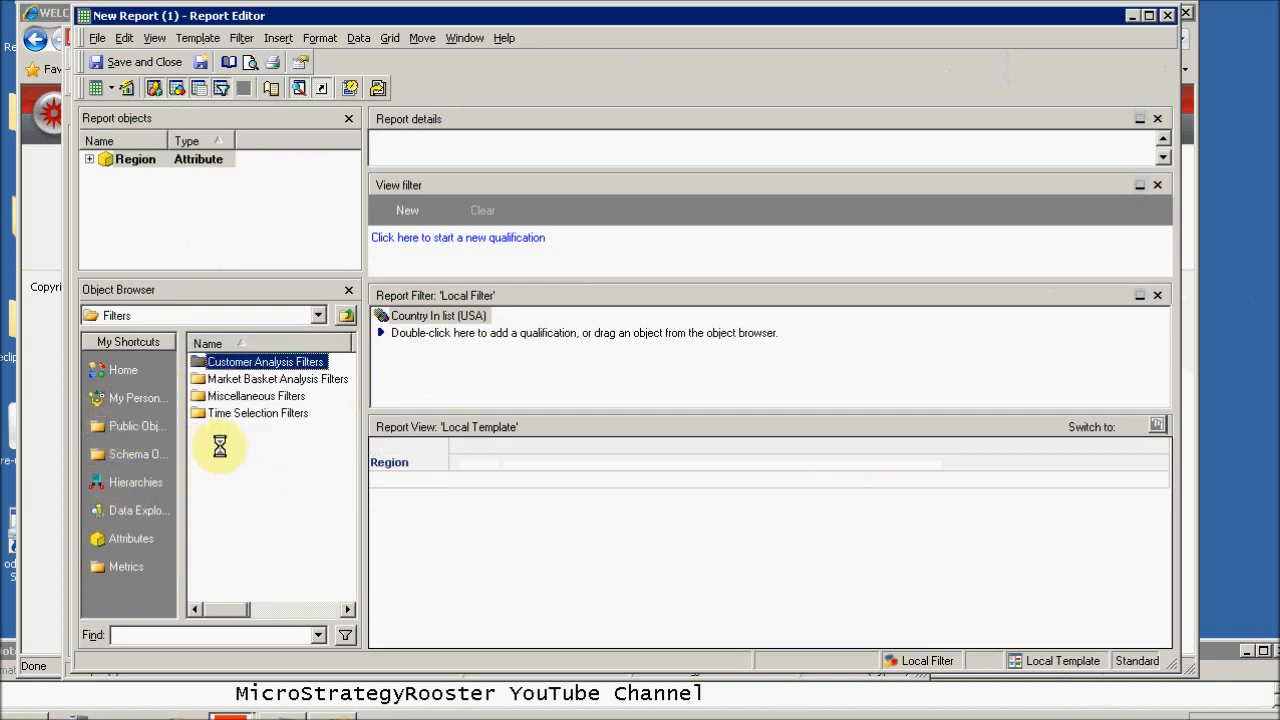
double_click(236, 412)
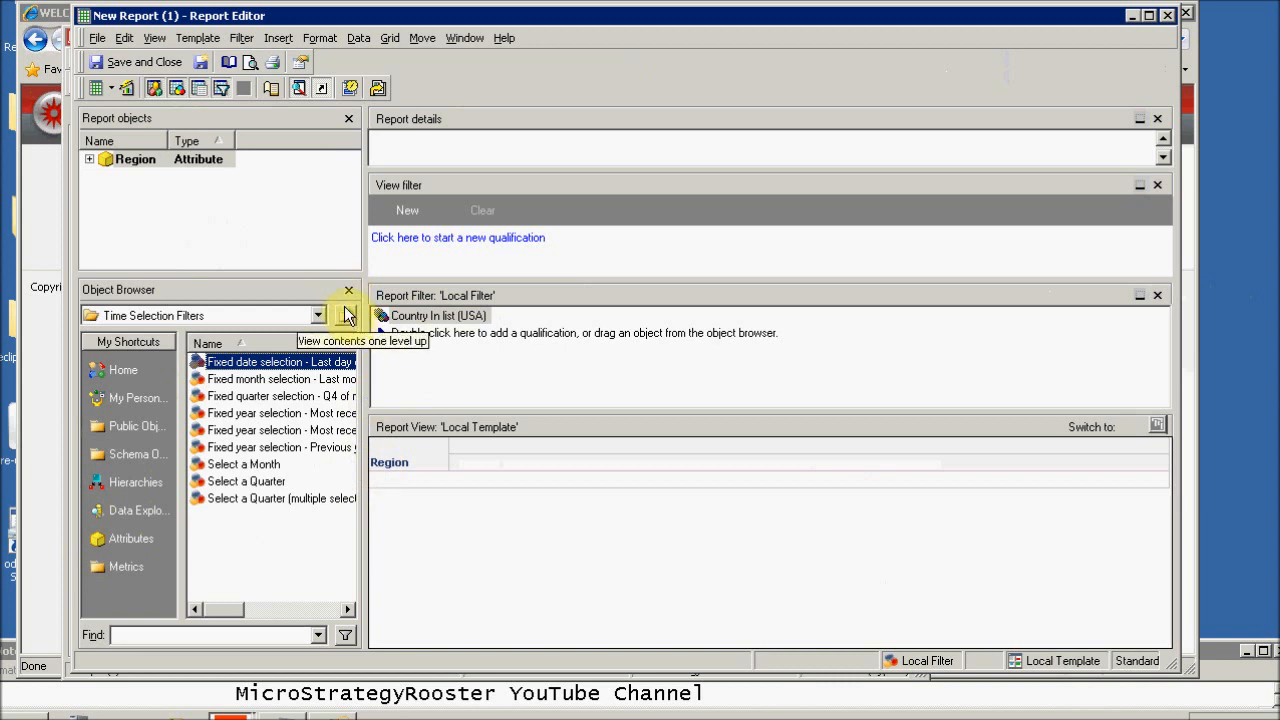
left_click(213, 601)
left_click(346, 609)
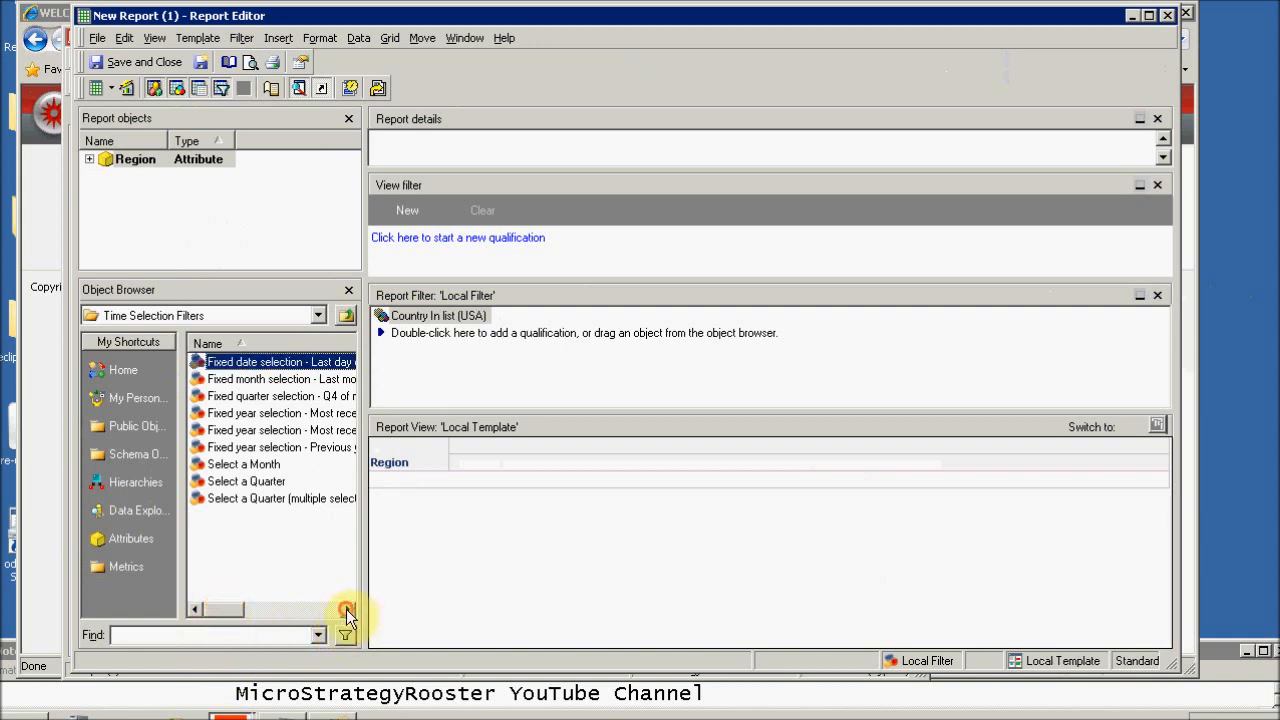
left_click(346, 610)
left_click(346, 611)
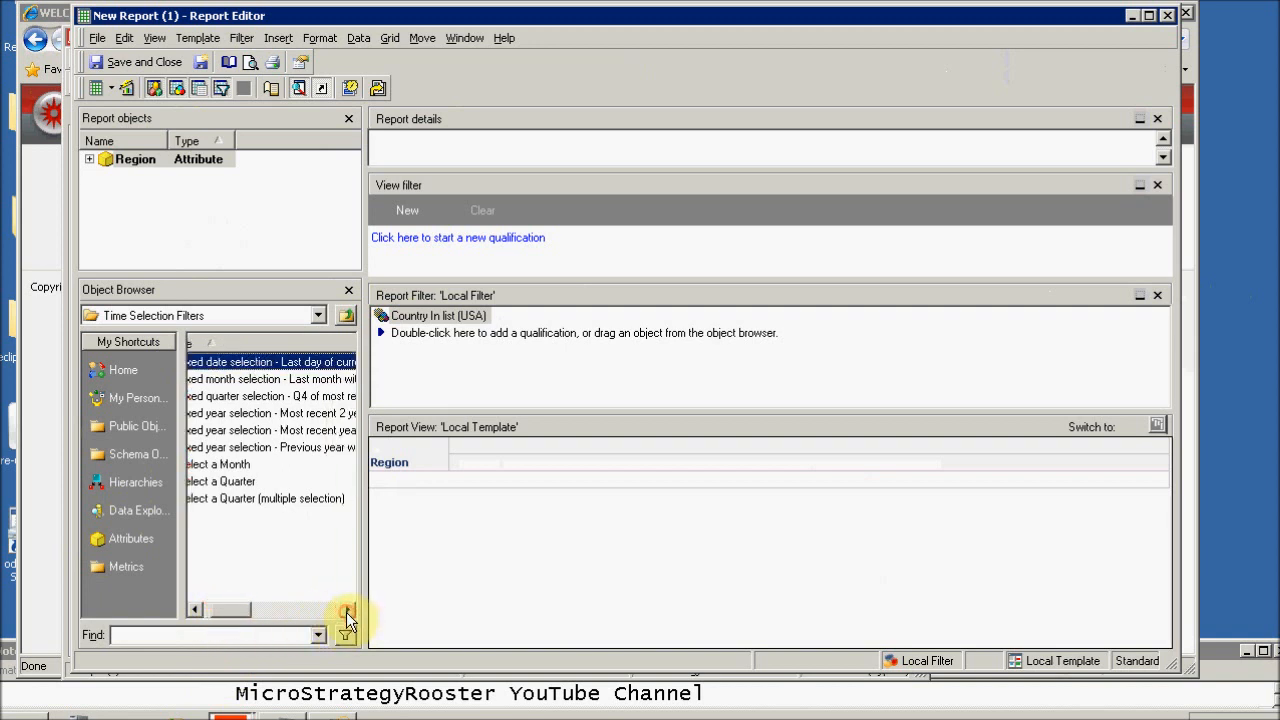
left_click(213, 500)
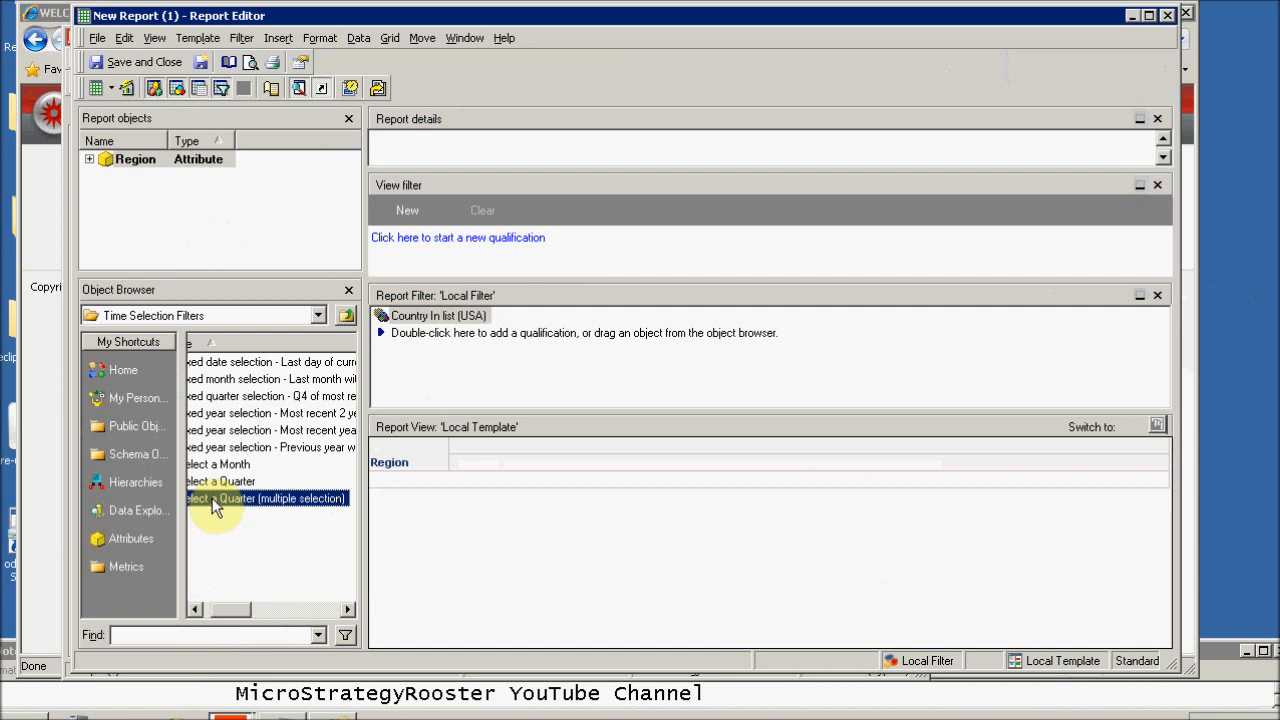
double_click(213, 500)
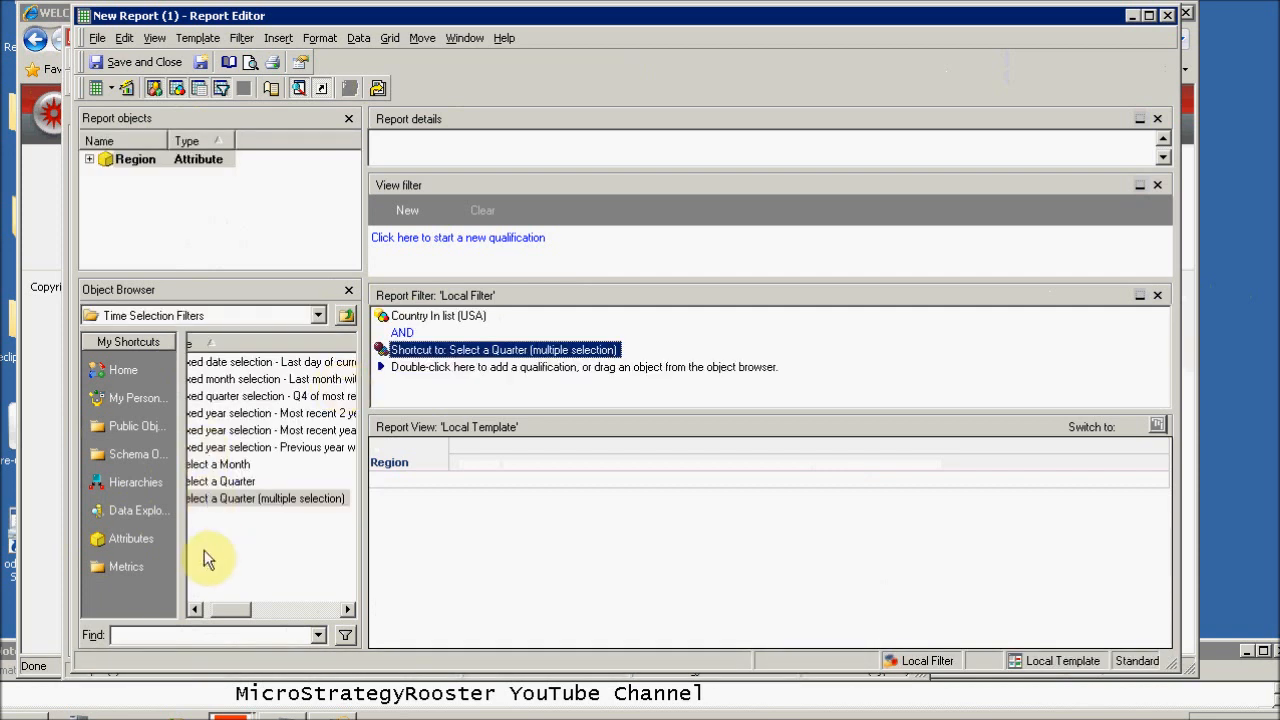
Step: Add the Category attribute from Products and the Month attribute from Time to the template rows after Region
left_click(105, 537)
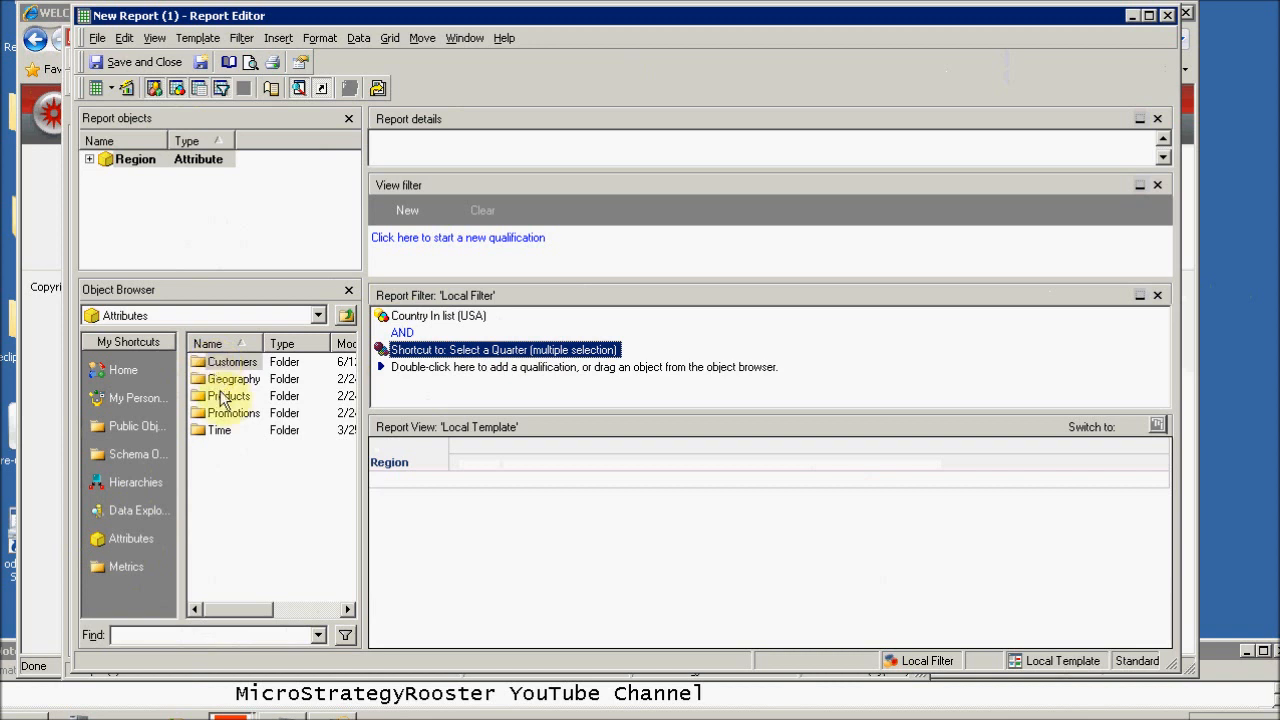
double_click(225, 397)
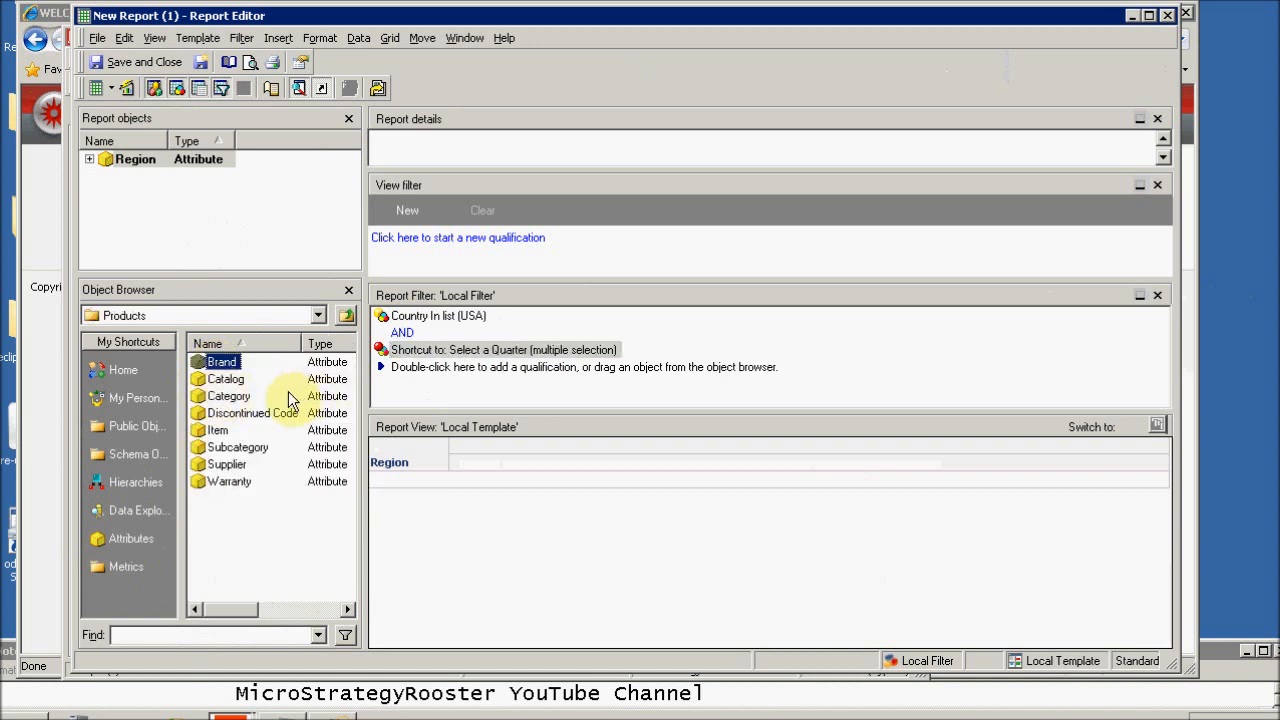
double_click(222, 397)
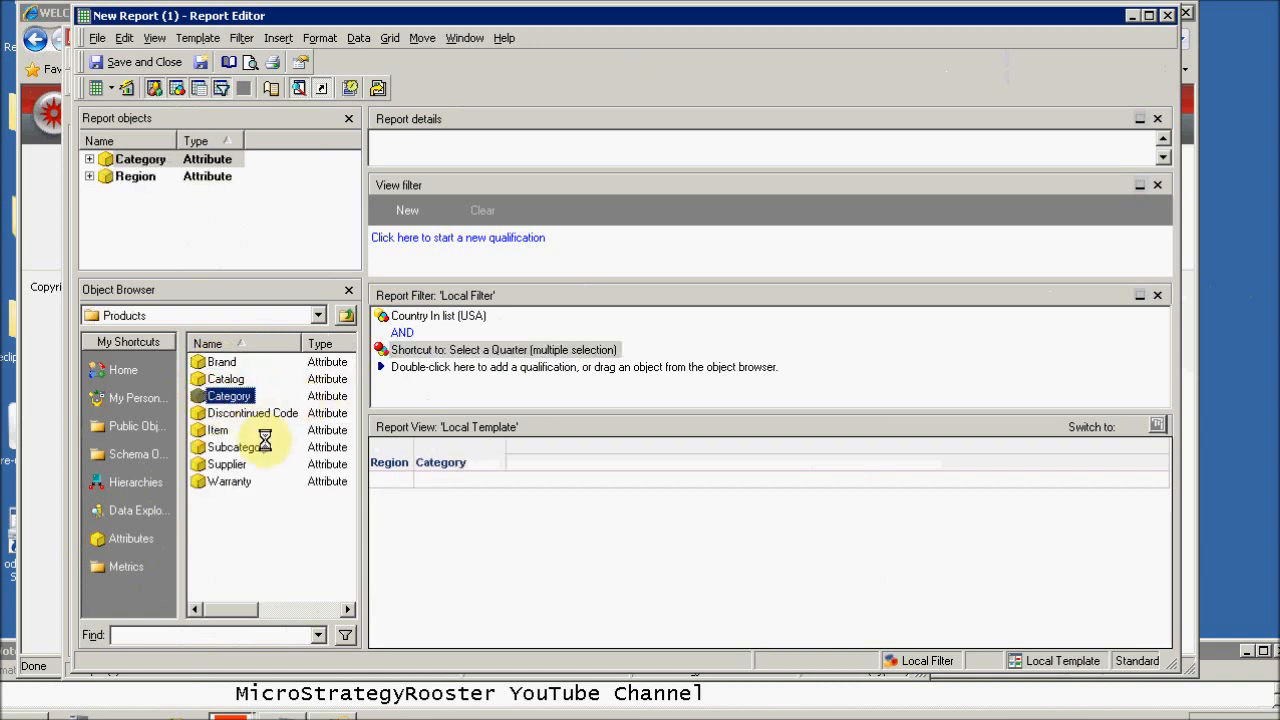
left_click_drag(410, 463, 365, 490)
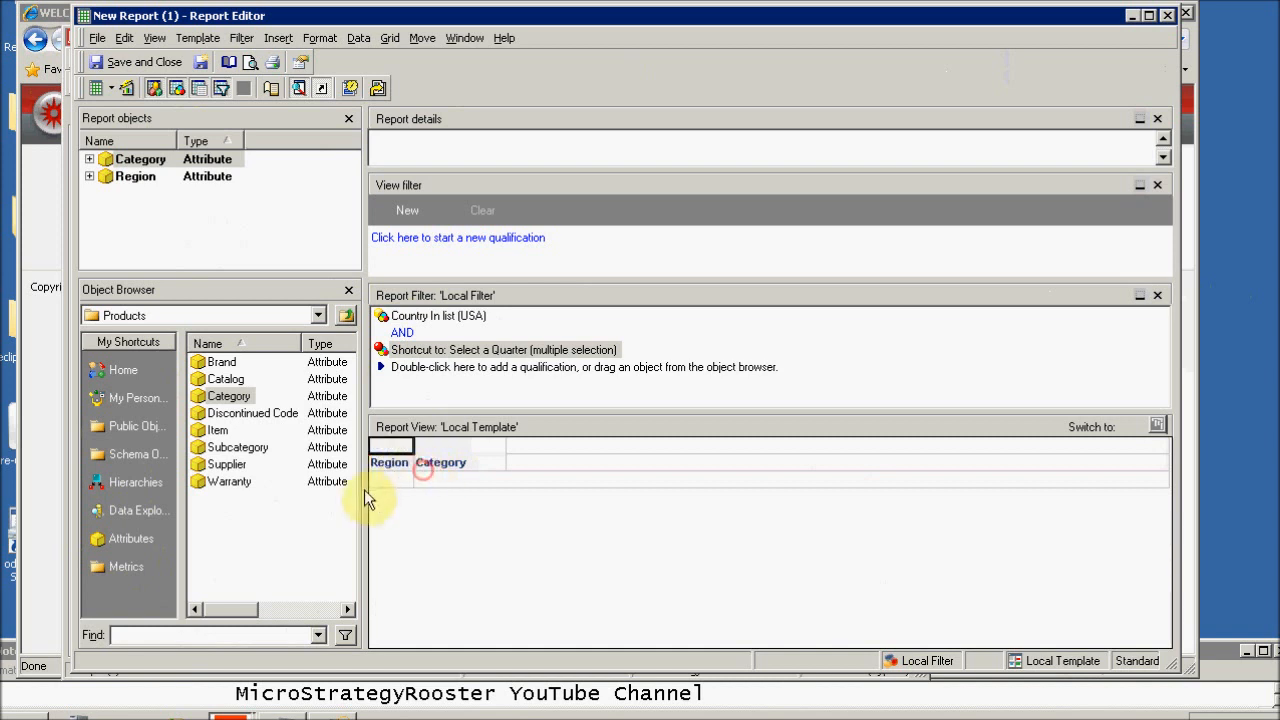
left_click(122, 538)
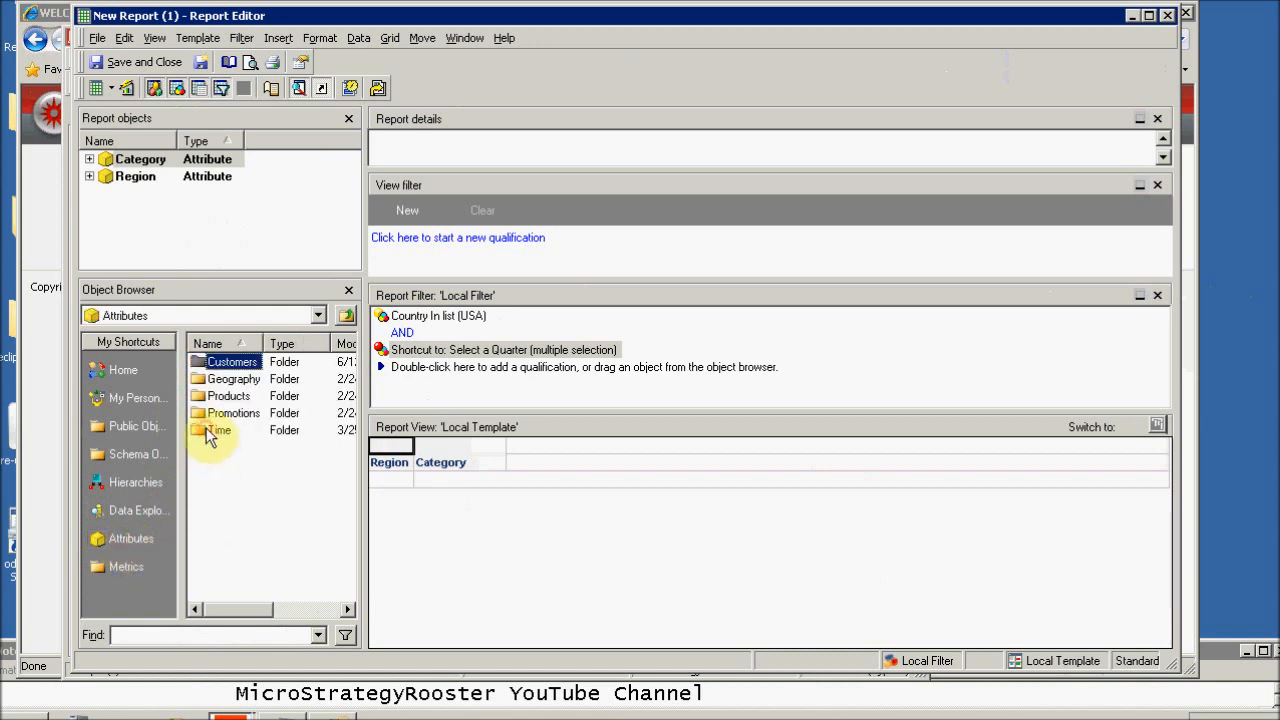
double_click(210, 432)
left_click_drag(212, 380, 458, 490)
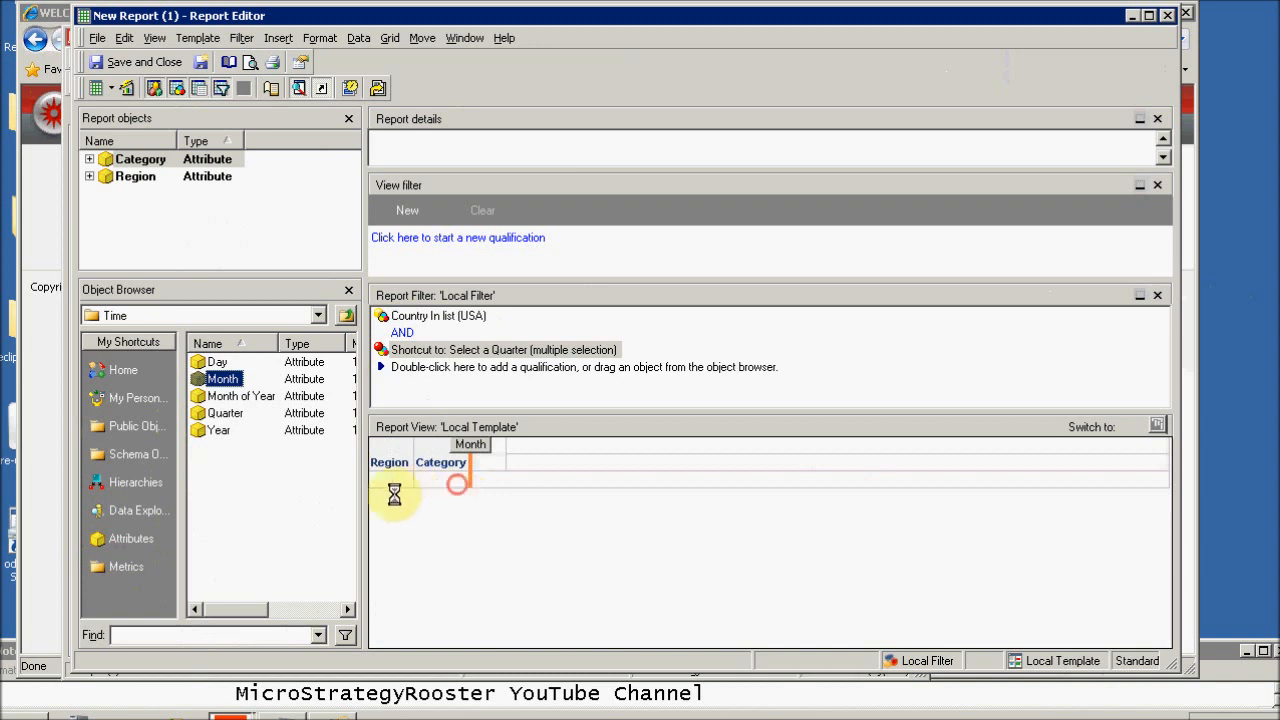
Step: Add the Revenue and Profit metrics from the Sales Metrics folder to the report columns
left_click(116, 564)
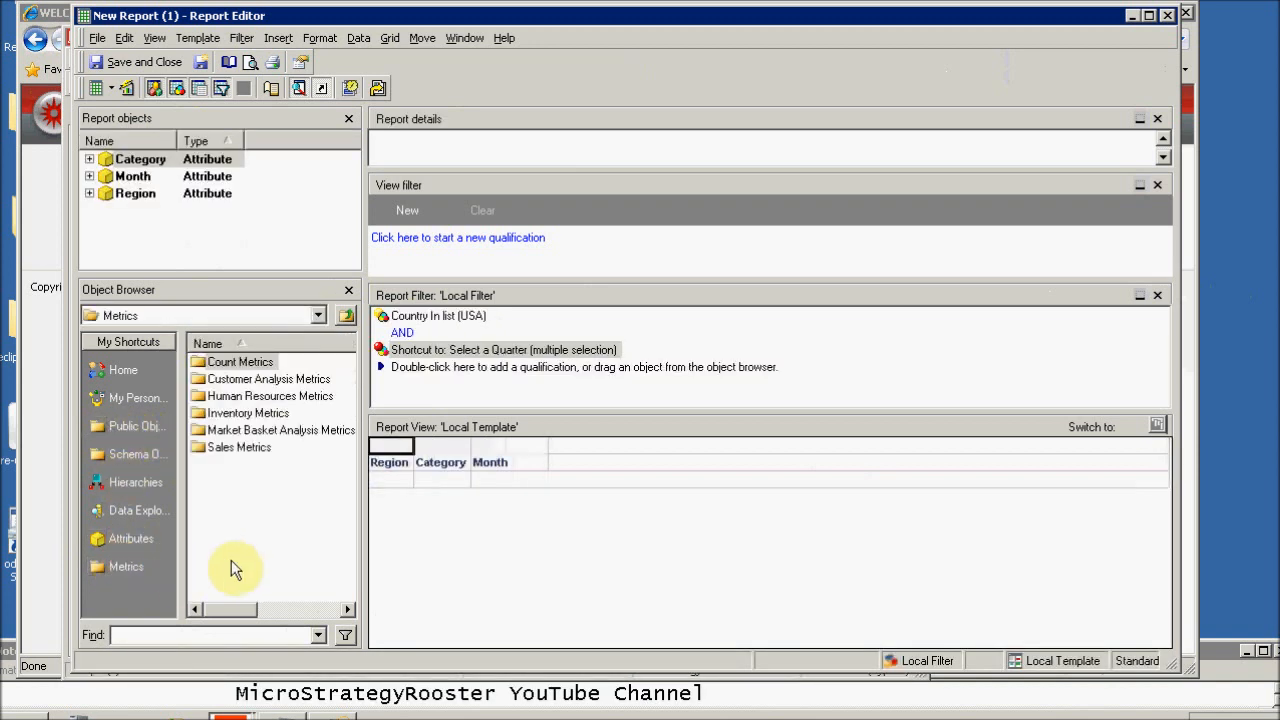
double_click(252, 447)
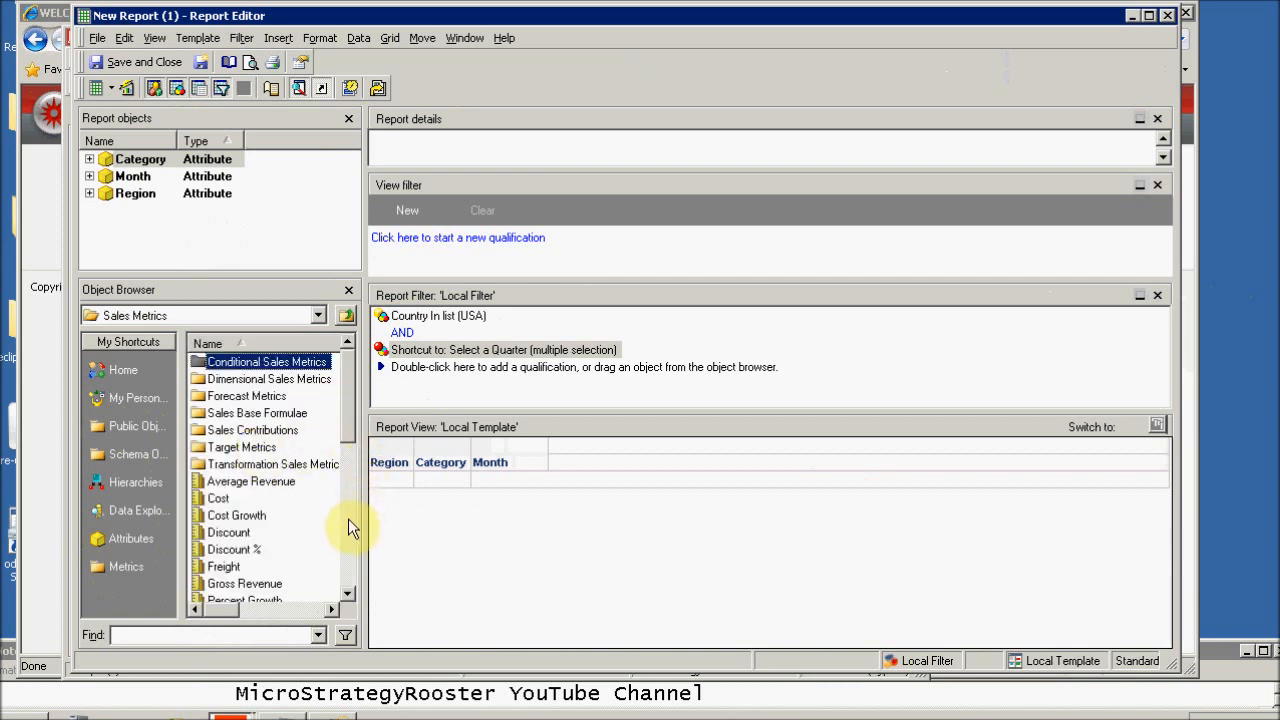
left_click(348, 518)
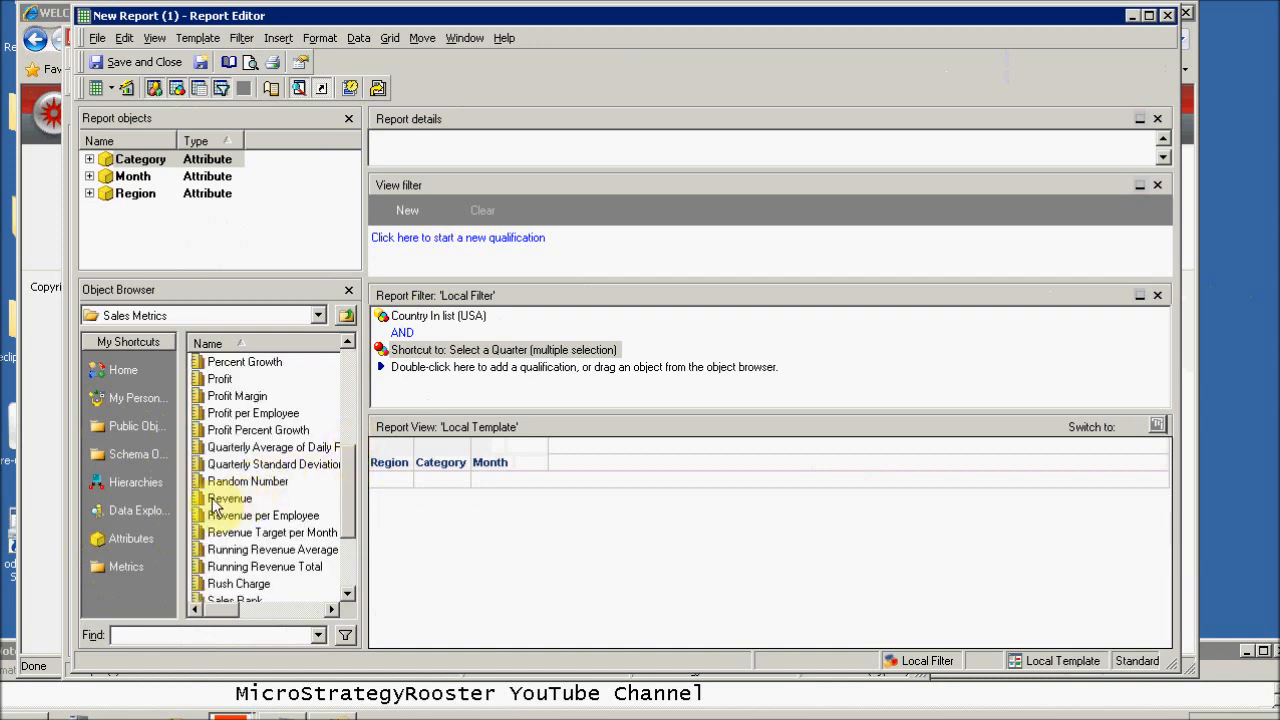
left_click_drag(213, 507, 523, 474)
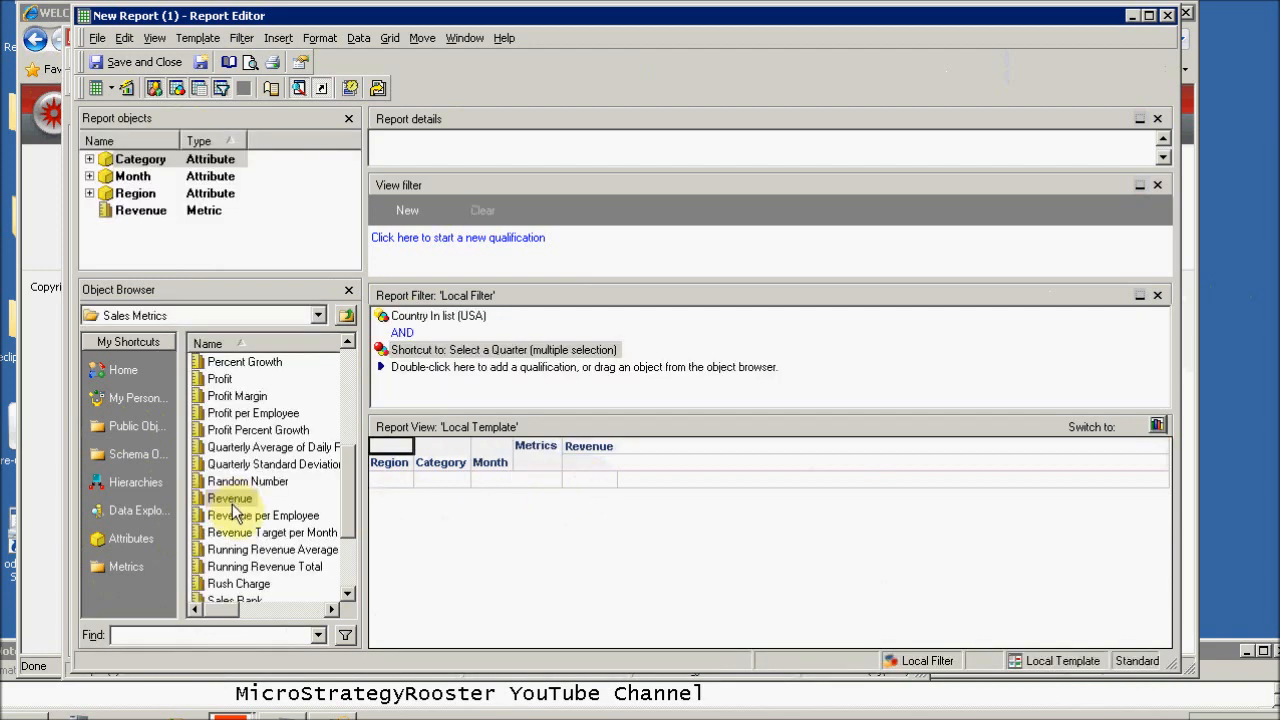
right_click(219, 383)
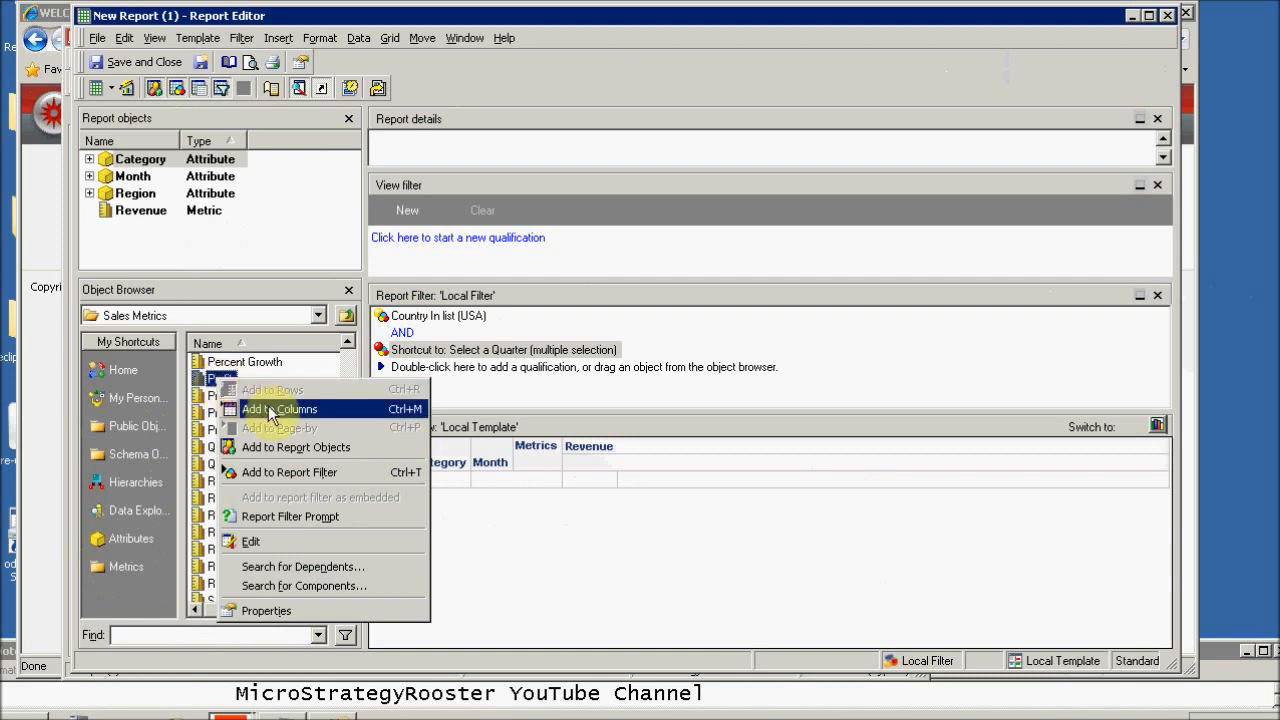
left_click(270, 409)
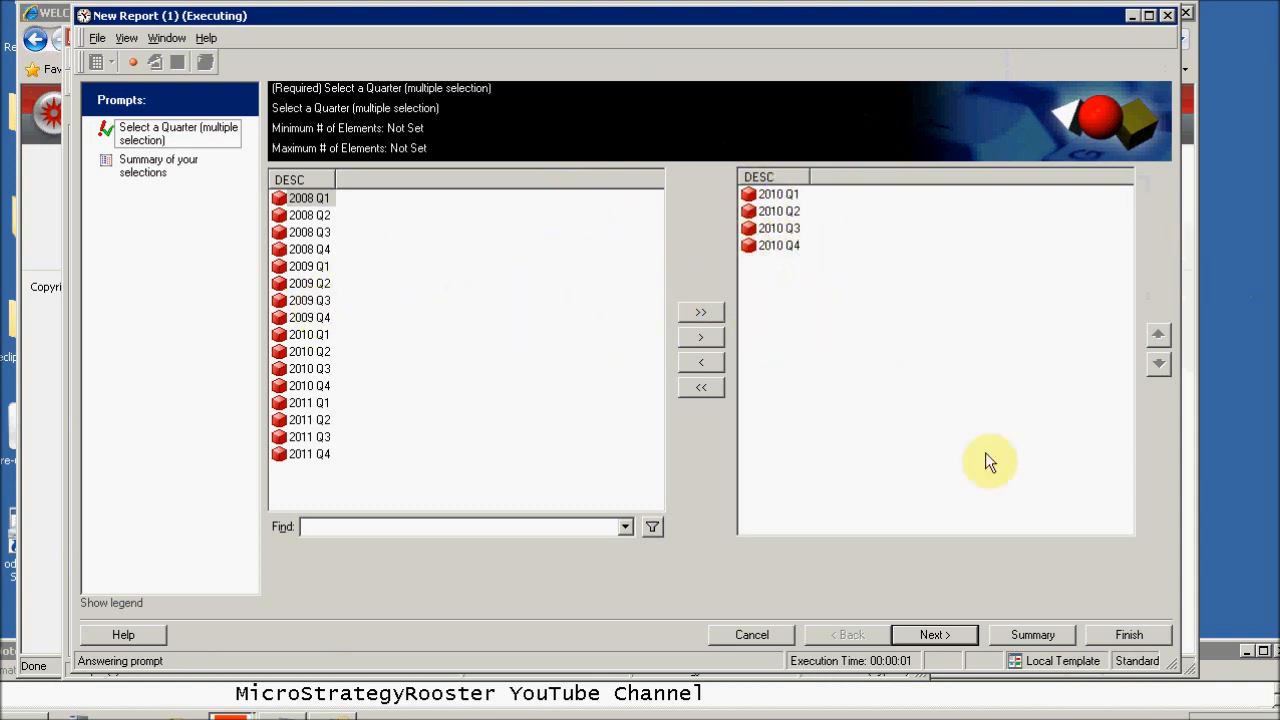
Step: Run the report with the preselected quarters 2010 Q1 to 2010 Q4 and widen the report window slightly
left_click(1130, 634)
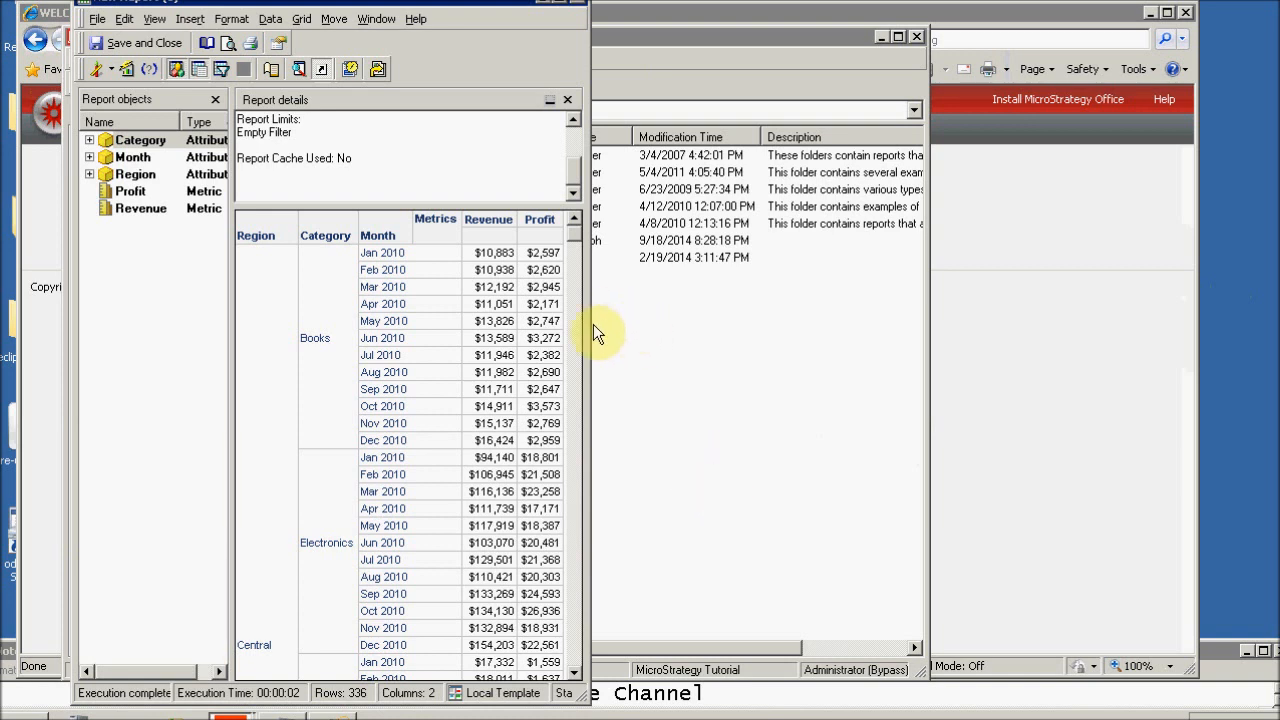
left_click_drag(589, 323, 626, 324)
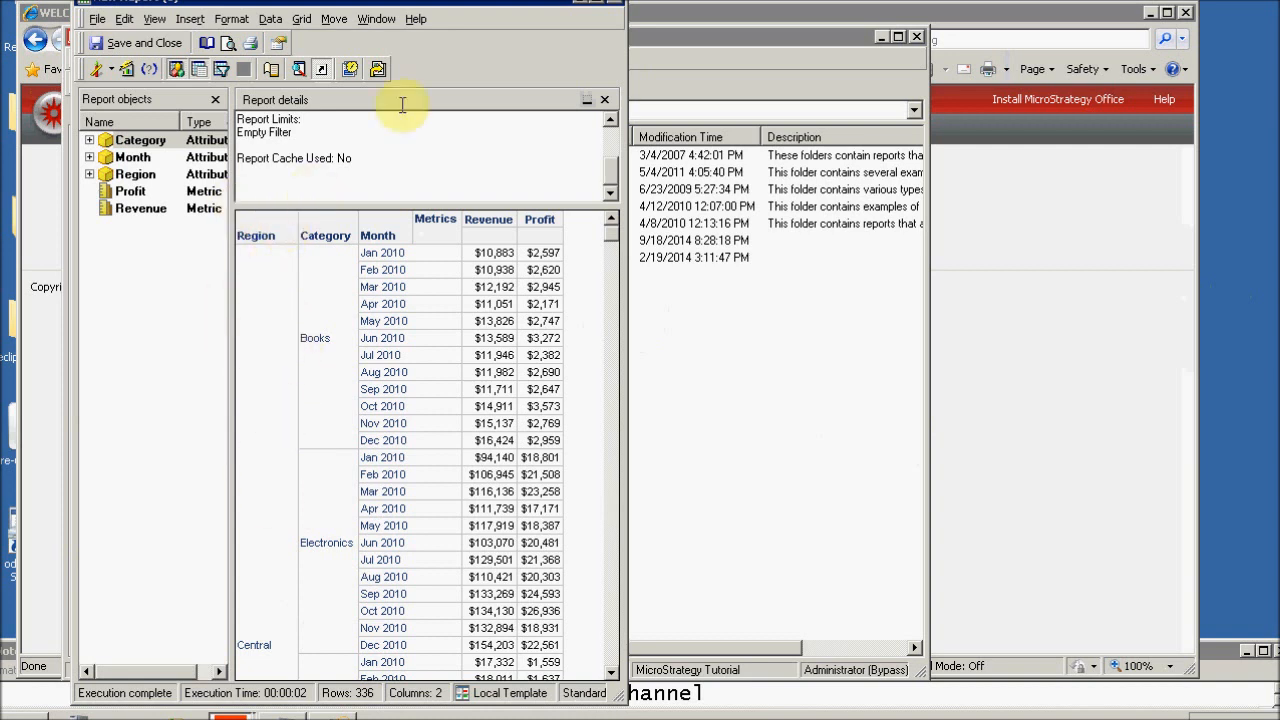
Step: Enlarge the report window, show the page-by area in design view and move Region from the rows into it
left_click_drag(627, 6, 828, 40)
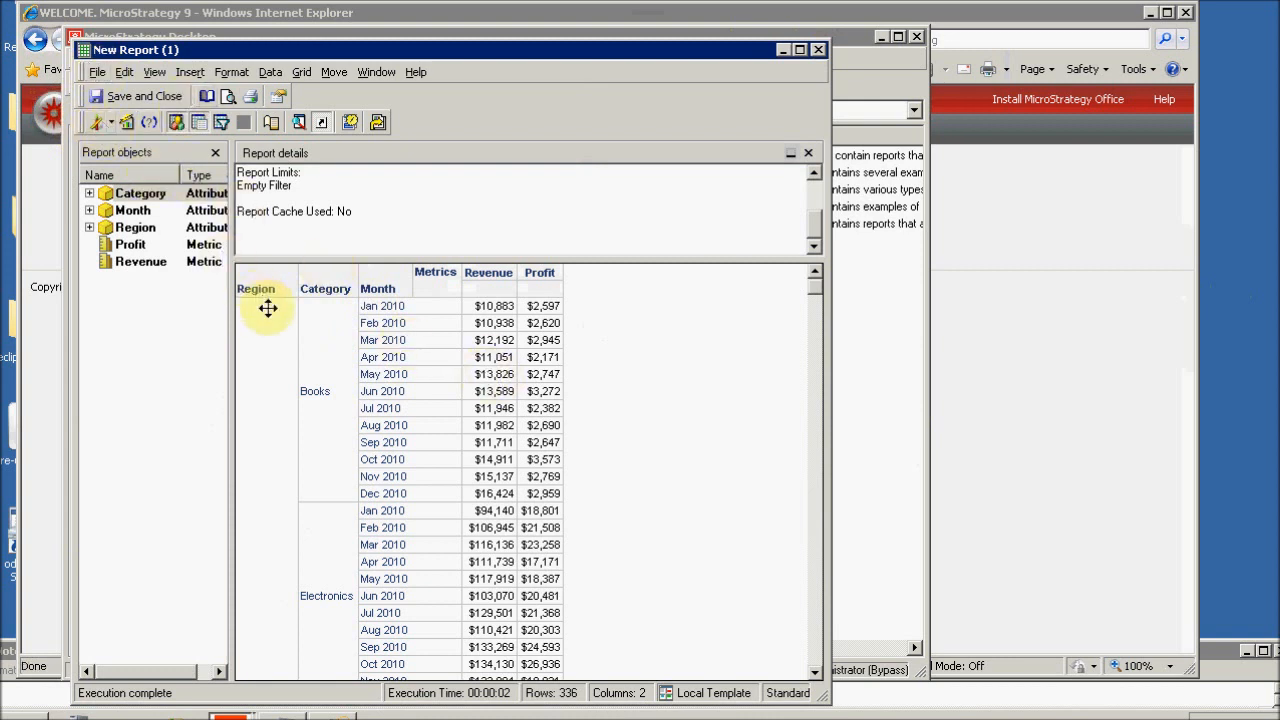
left_click(97, 123)
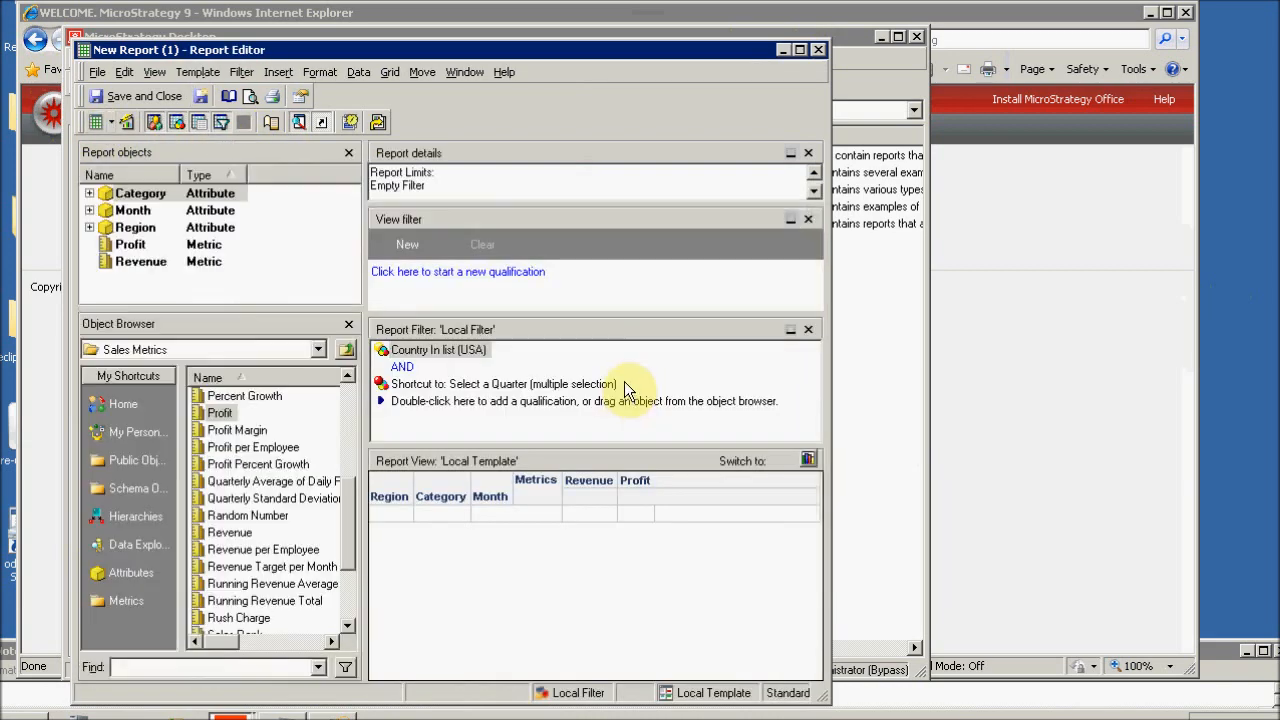
left_click(160, 74)
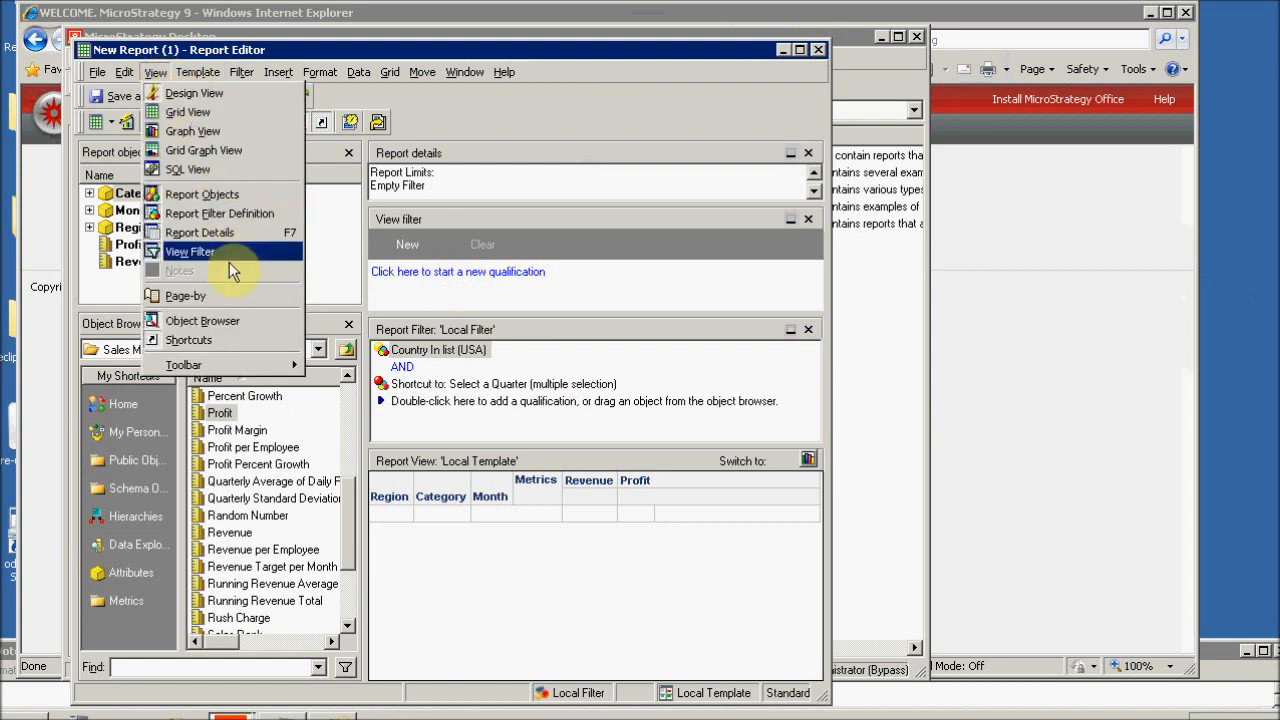
left_click(203, 294)
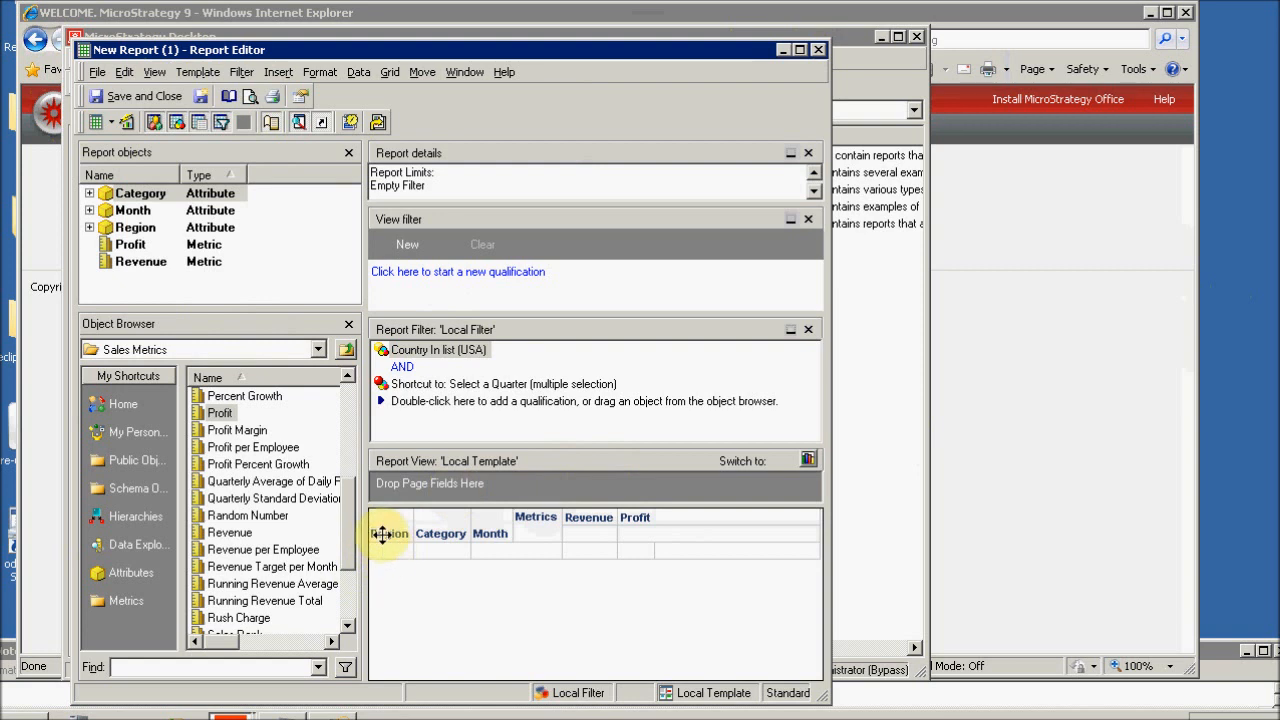
left_click_drag(385, 533, 402, 484)
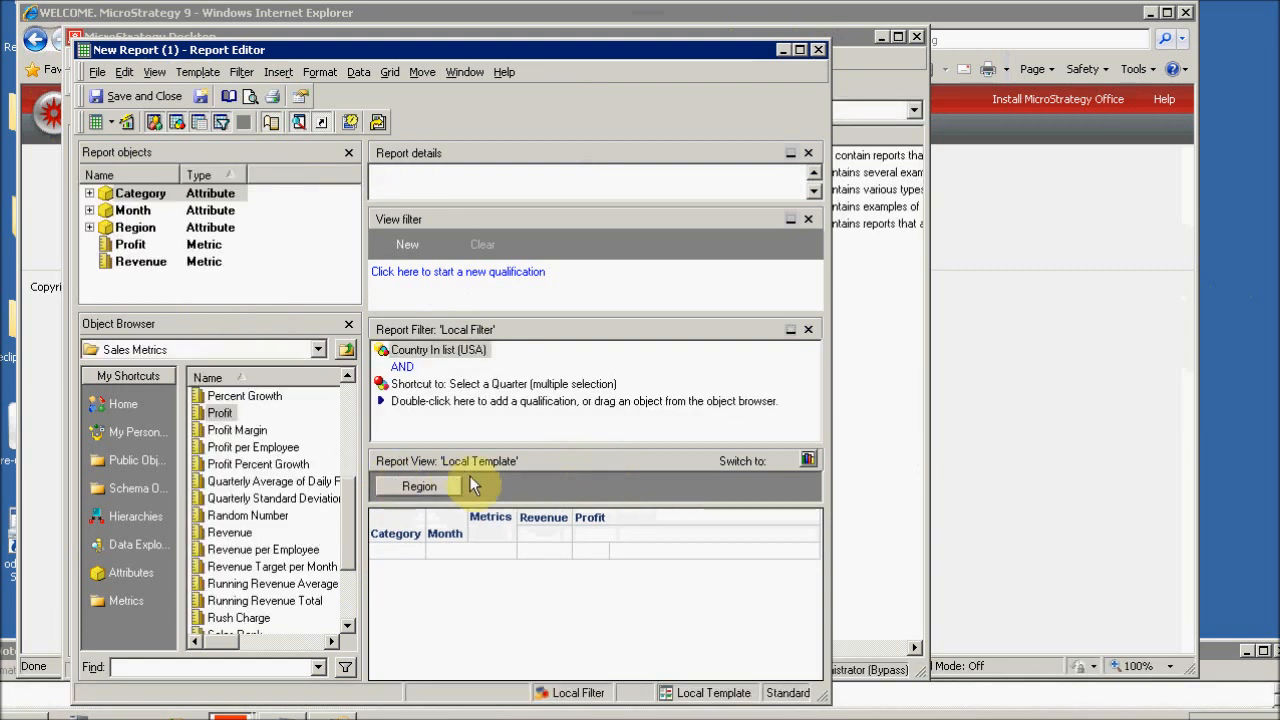
Step: Display the report as a grid and set the Region page-by to Northeast
left_click(96, 121)
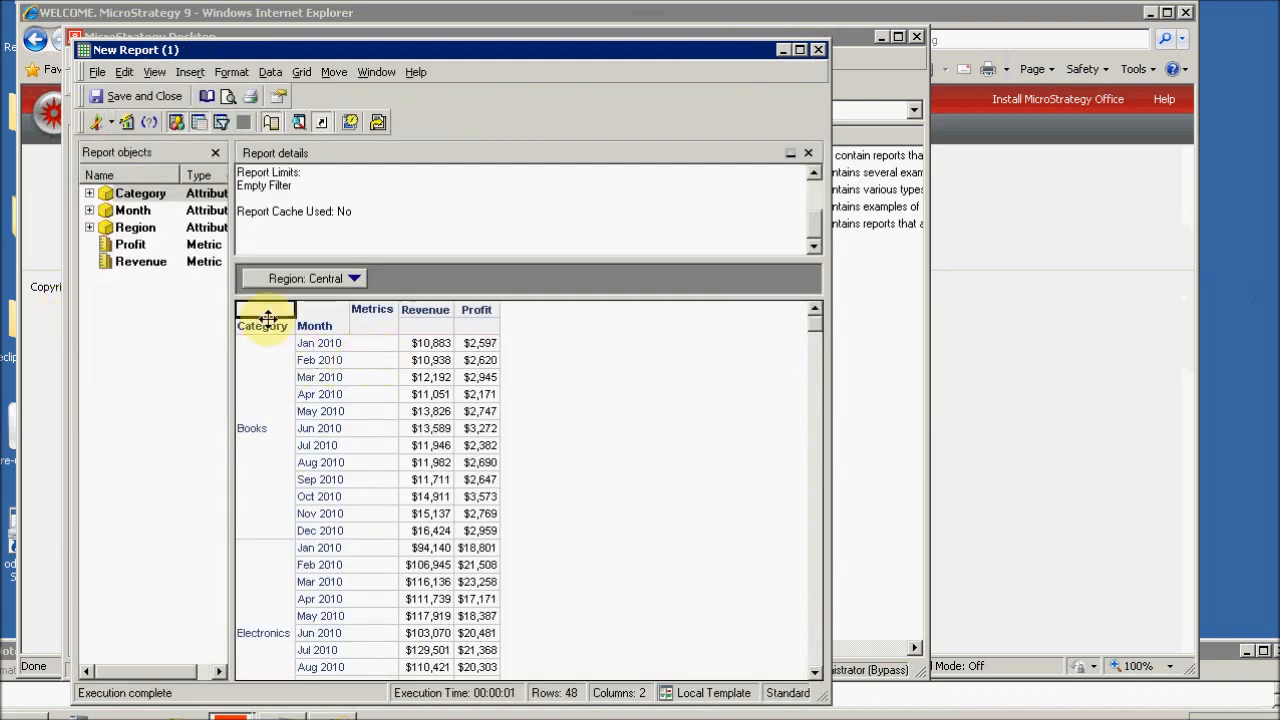
left_click(356, 276)
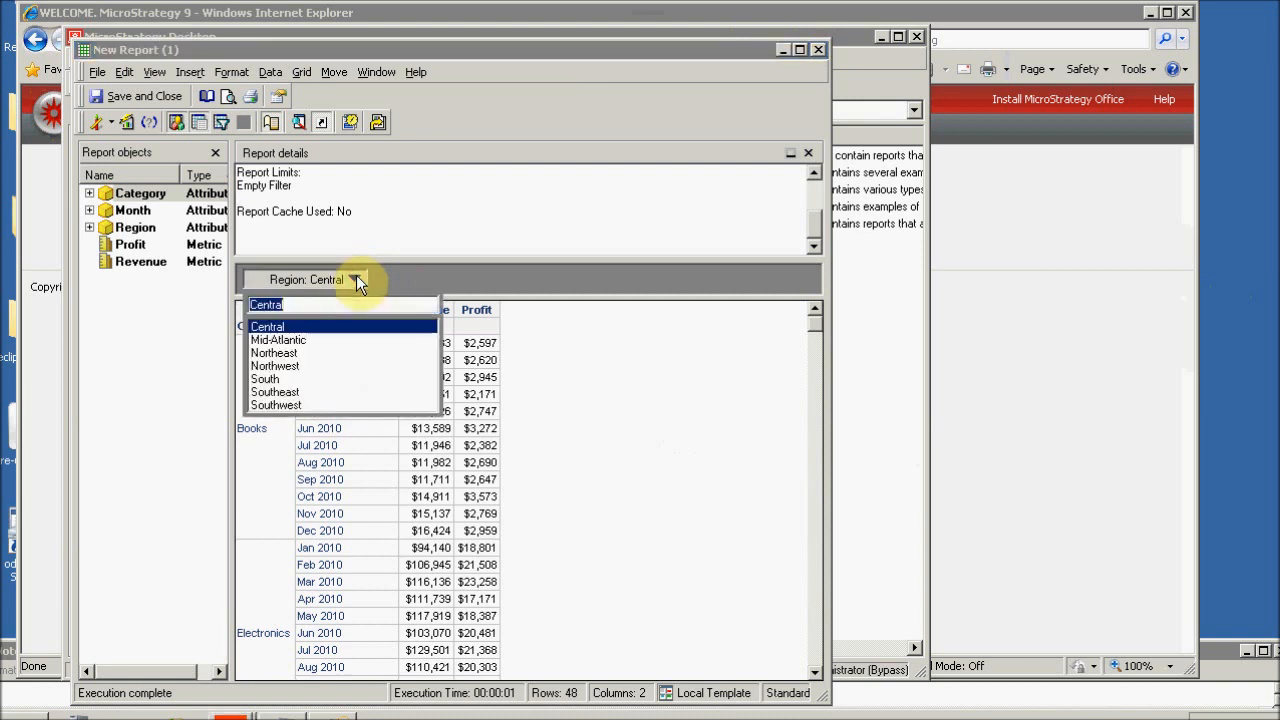
left_click(296, 352)
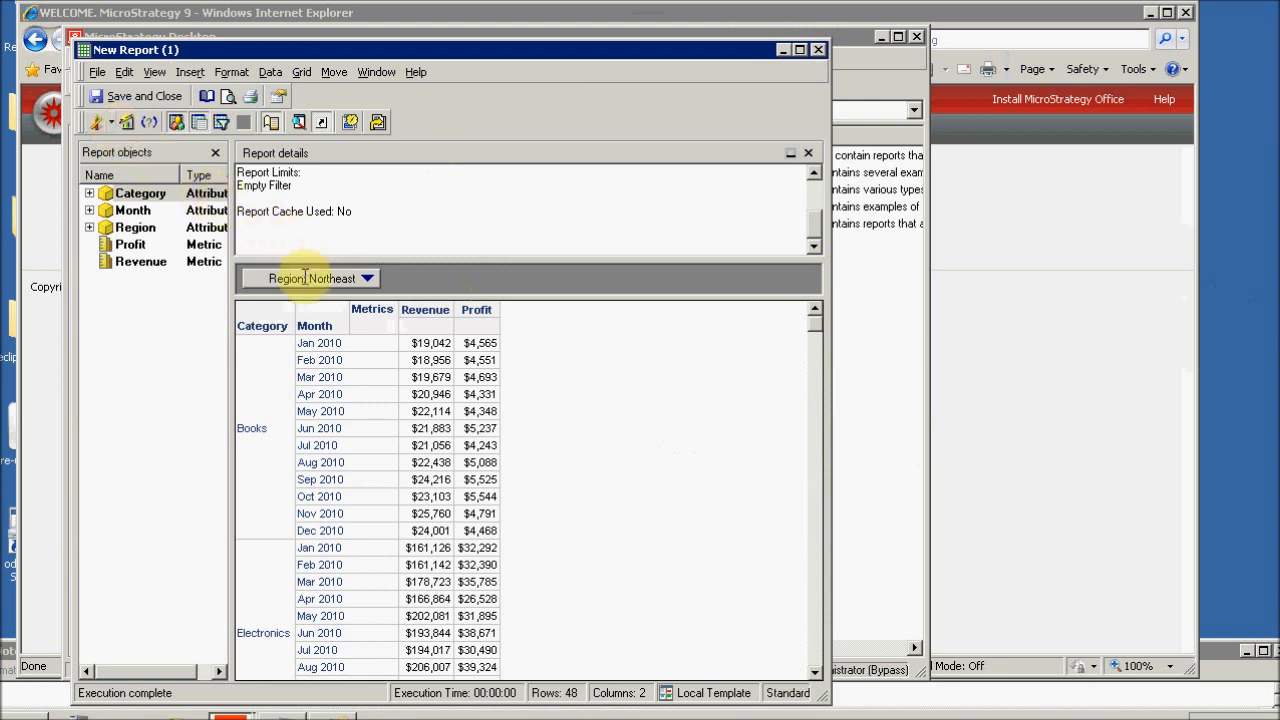
Step: Move the Month attribute from the grid rows to the page-by area
left_click_drag(308, 326, 408, 294)
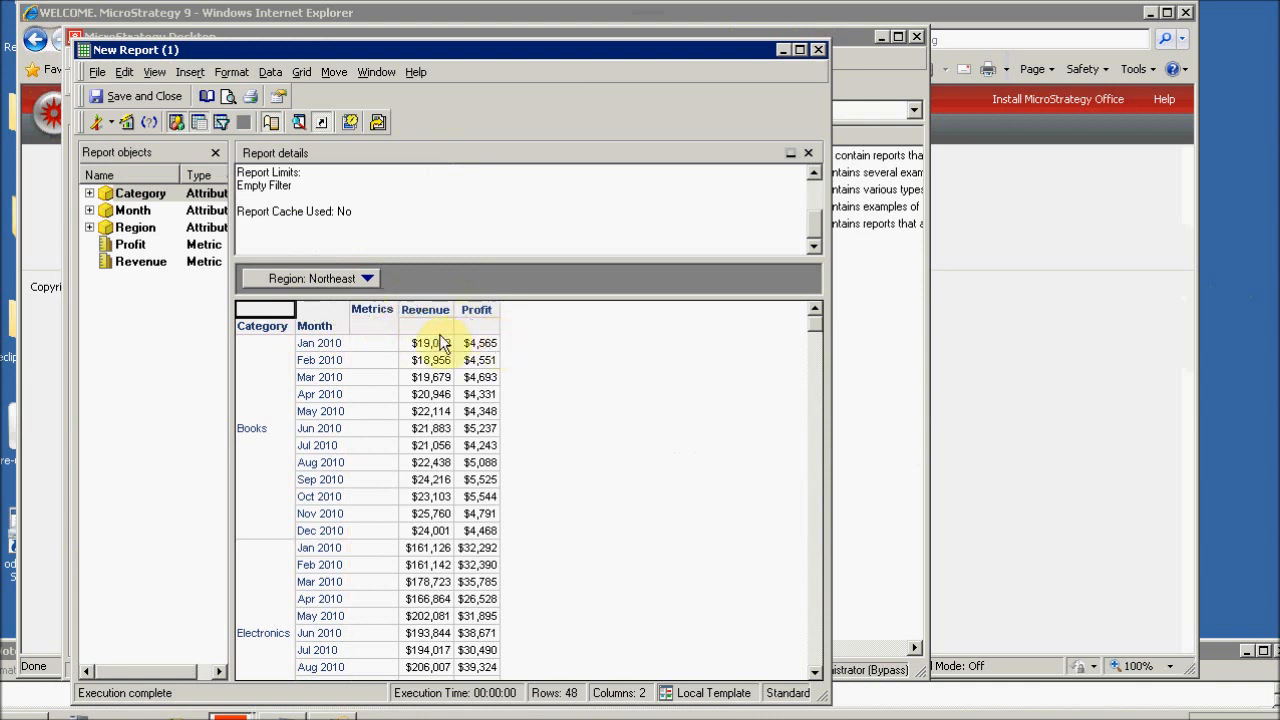
right_click(316, 325)
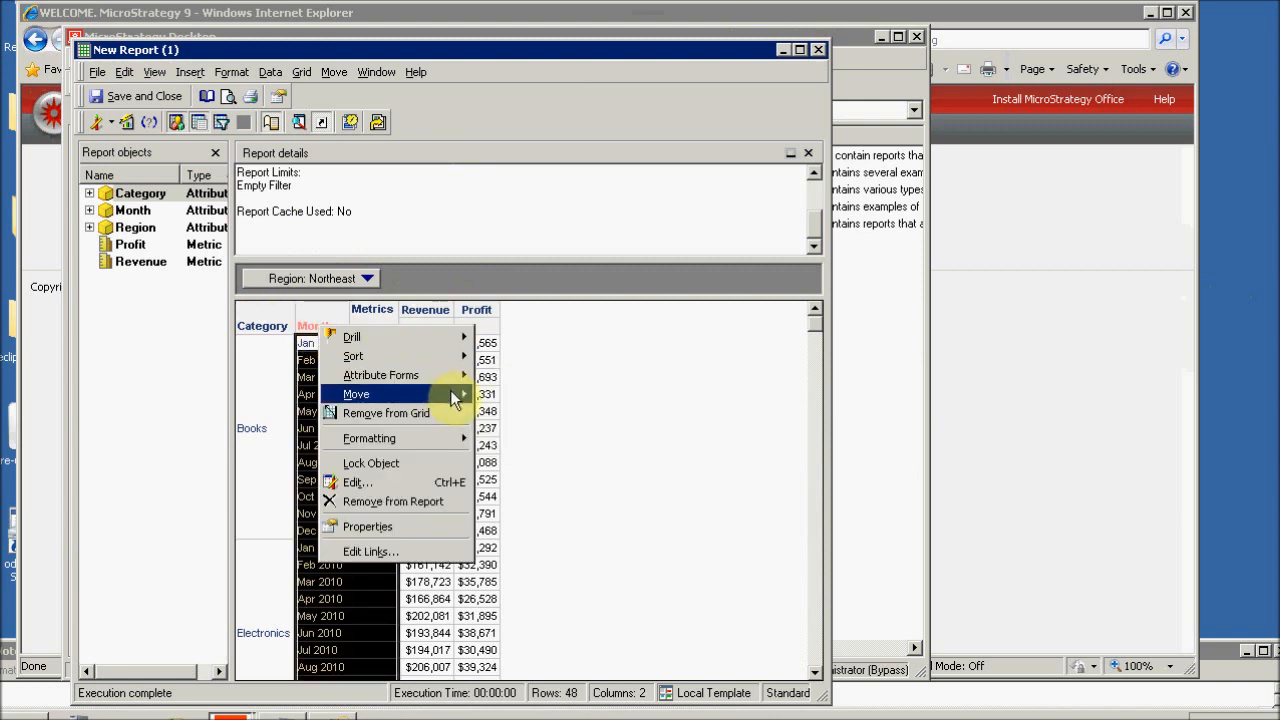
mouse_move(450, 393)
left_click(505, 411)
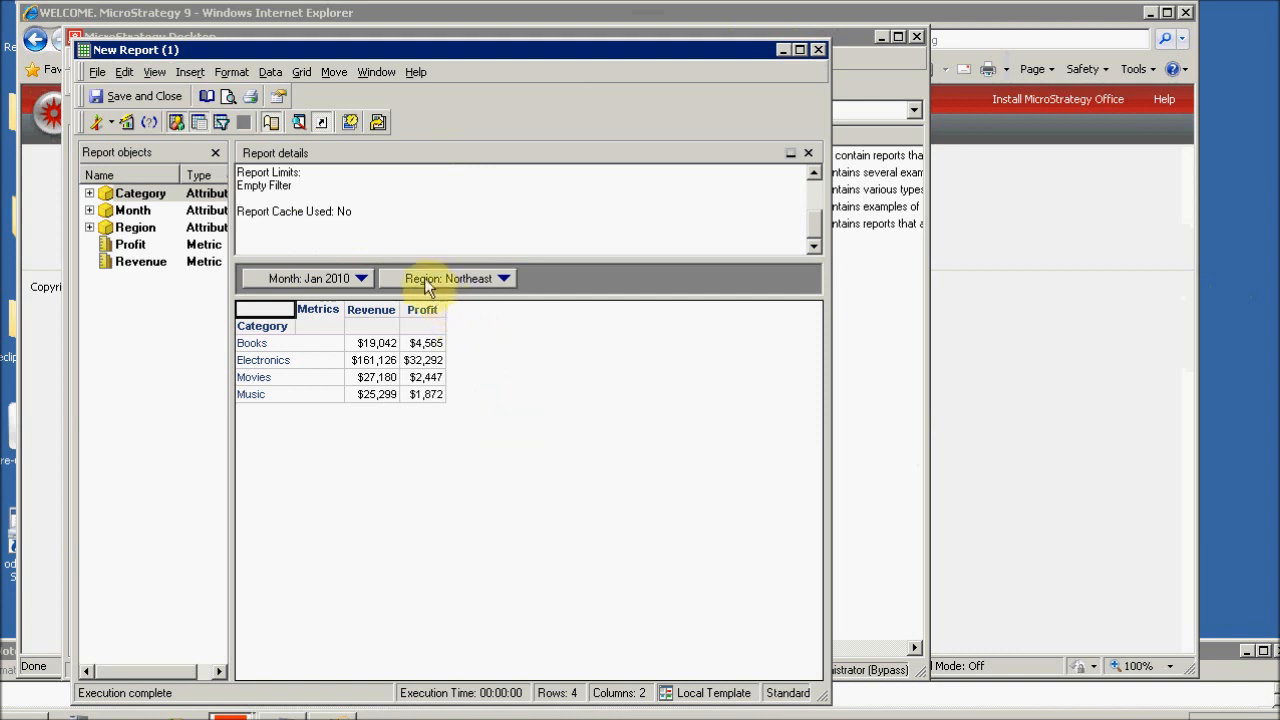
Step: Move the Month attribute from the page-by area to the report columns
right_click(298, 277)
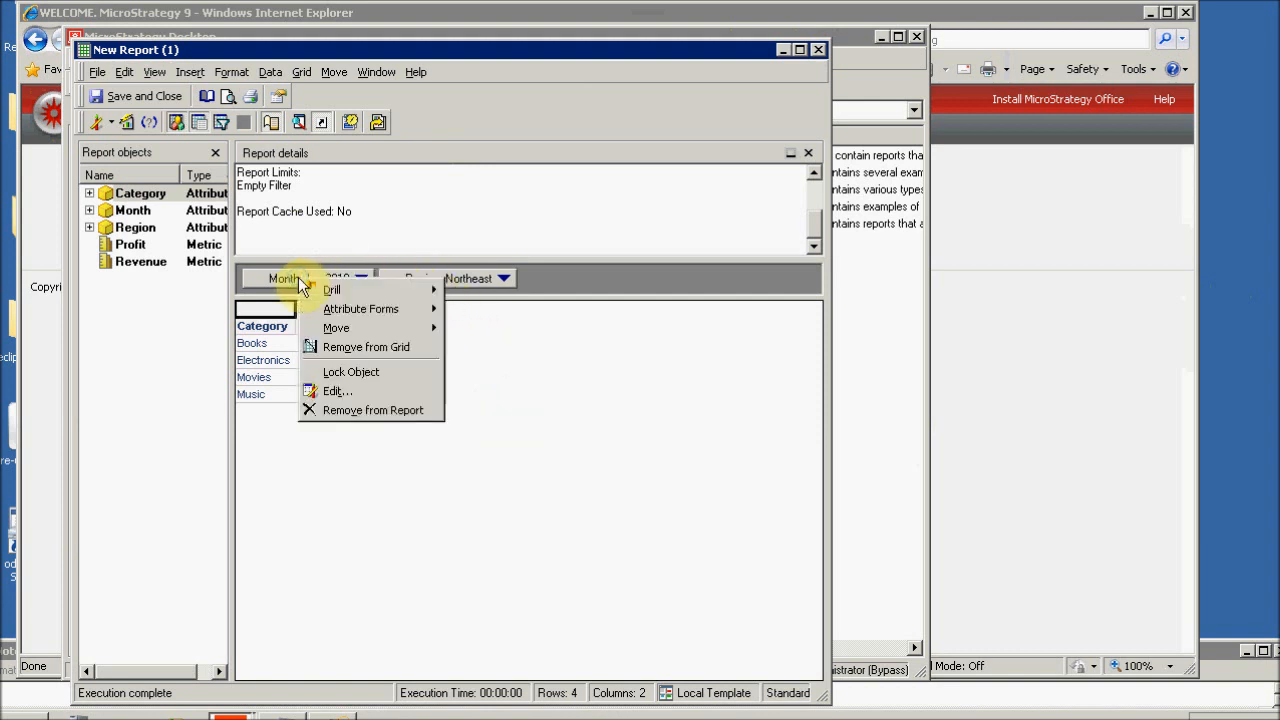
mouse_move(392, 328)
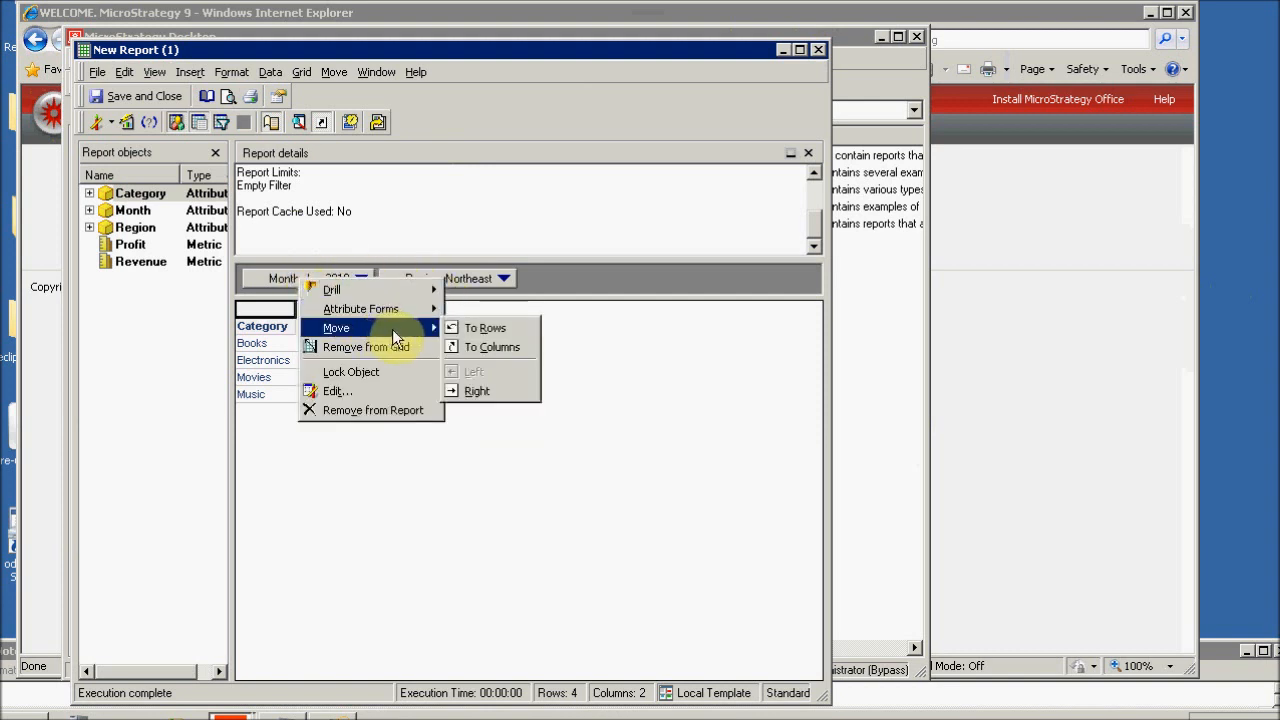
left_click(492, 349)
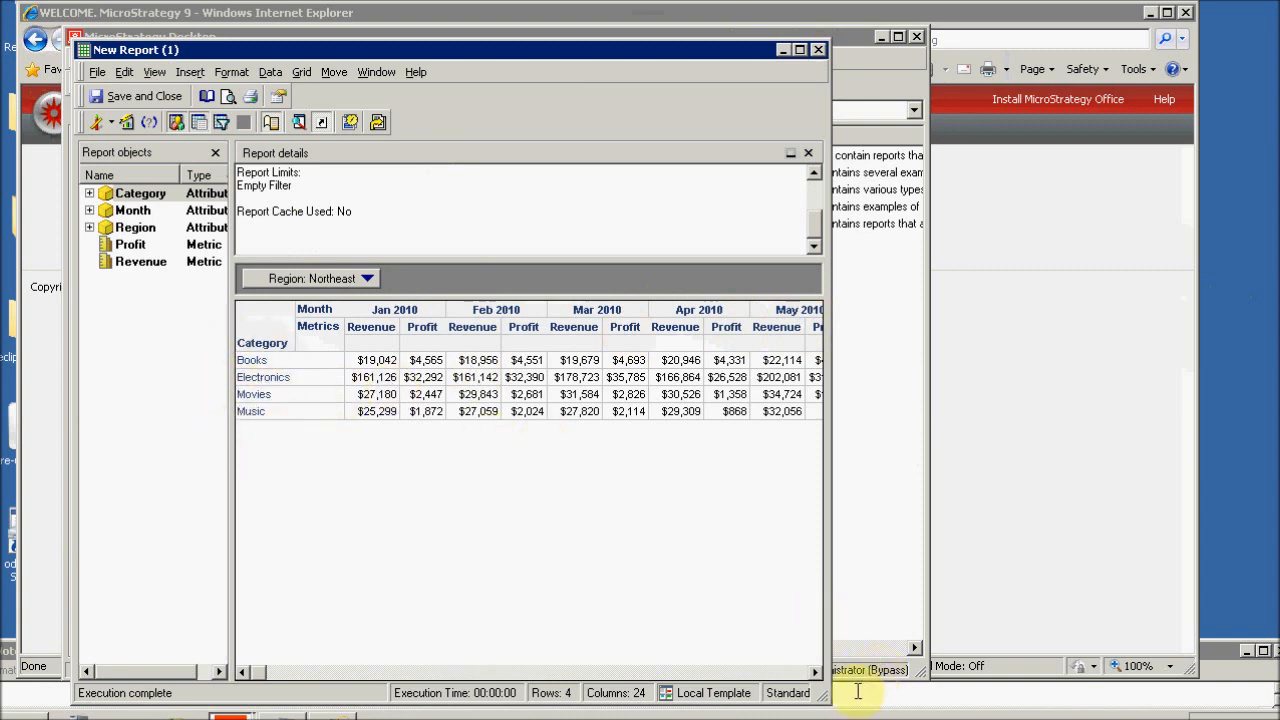
Step: Widen the report window and pivot the grid so Category is in the columns above the metrics and Month is in the rows
left_click_drag(823, 695, 950, 646)
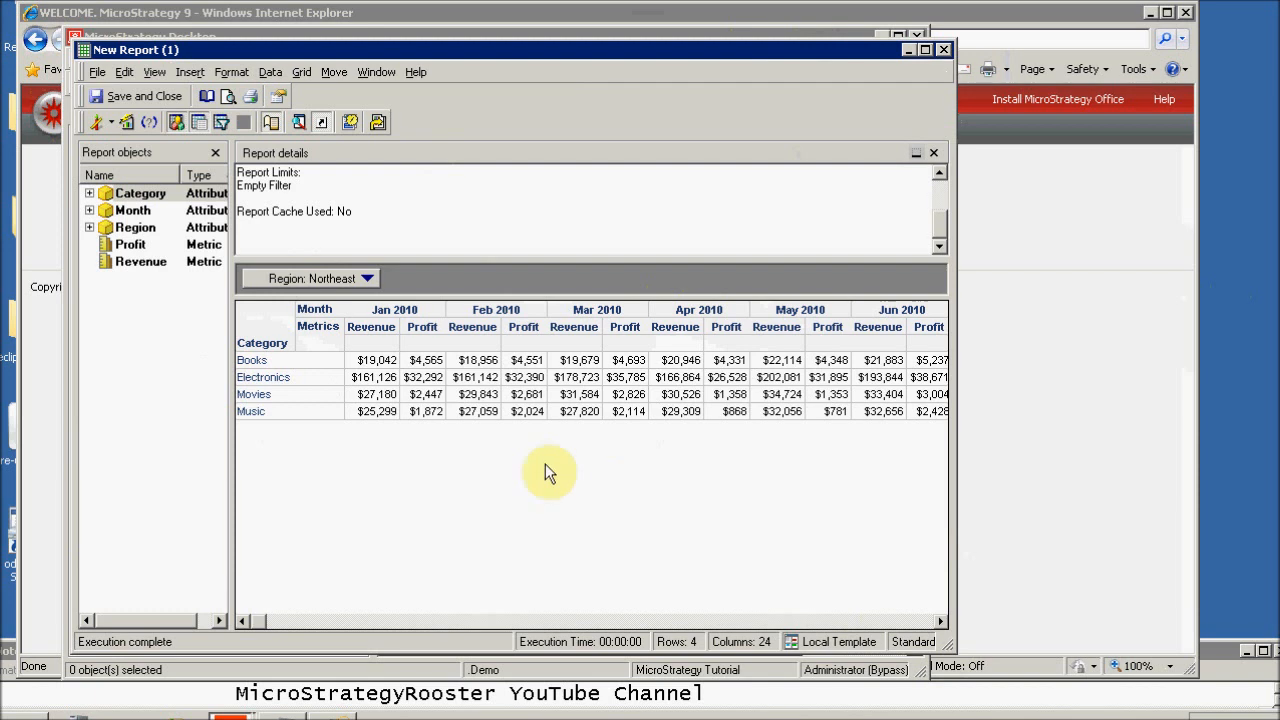
mouse_move(312, 308)
left_mouse_down()
mouse_move(294, 371)
mouse_move(248, 385)
mouse_move(323, 334)
mouse_move(346, 291)
mouse_move(344, 316)
mouse_move(327, 310)
left_mouse_up()
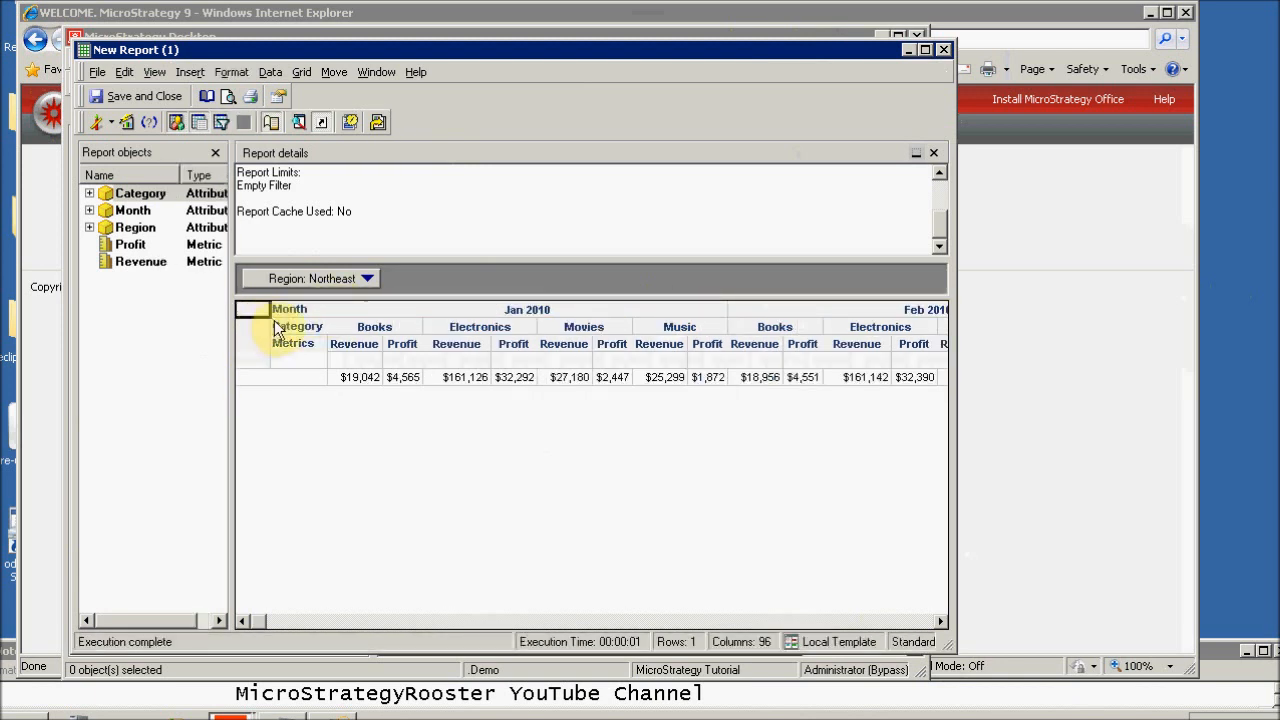
left_click_drag(285, 325, 445, 442)
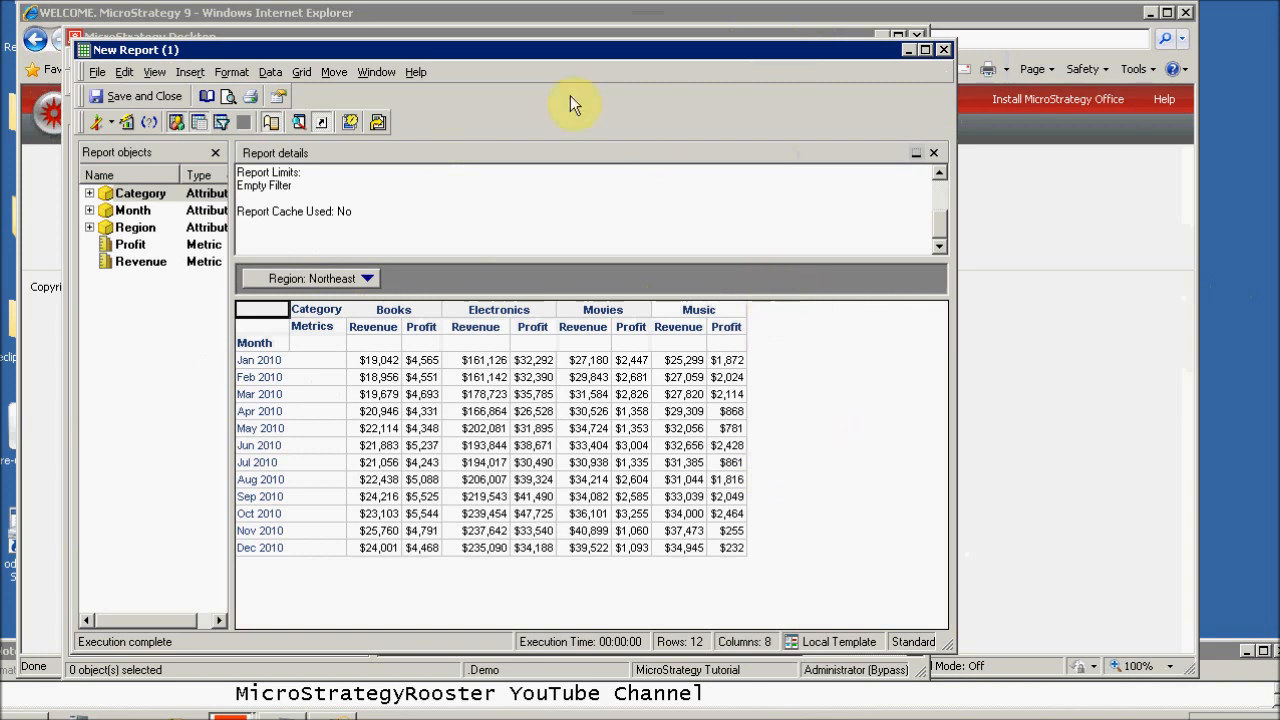
Step: Switch the report from the grid back to design view
left_click(97, 121)
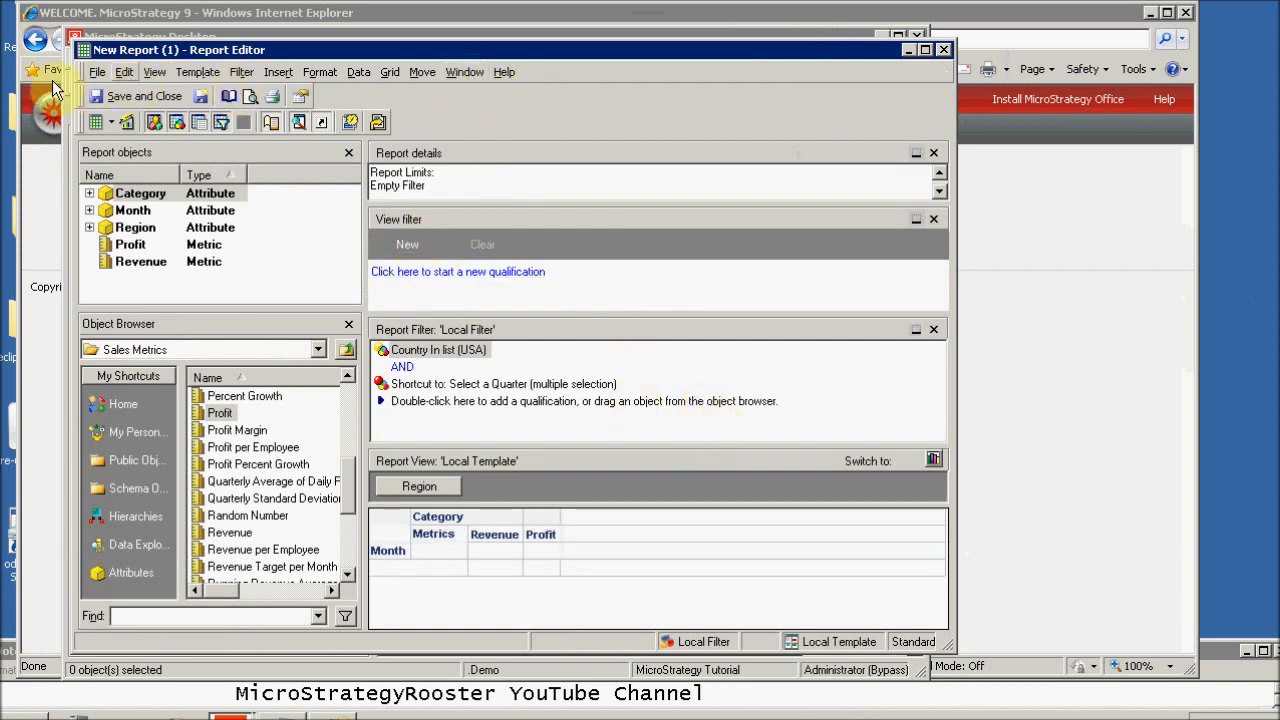
left_click(199, 74)
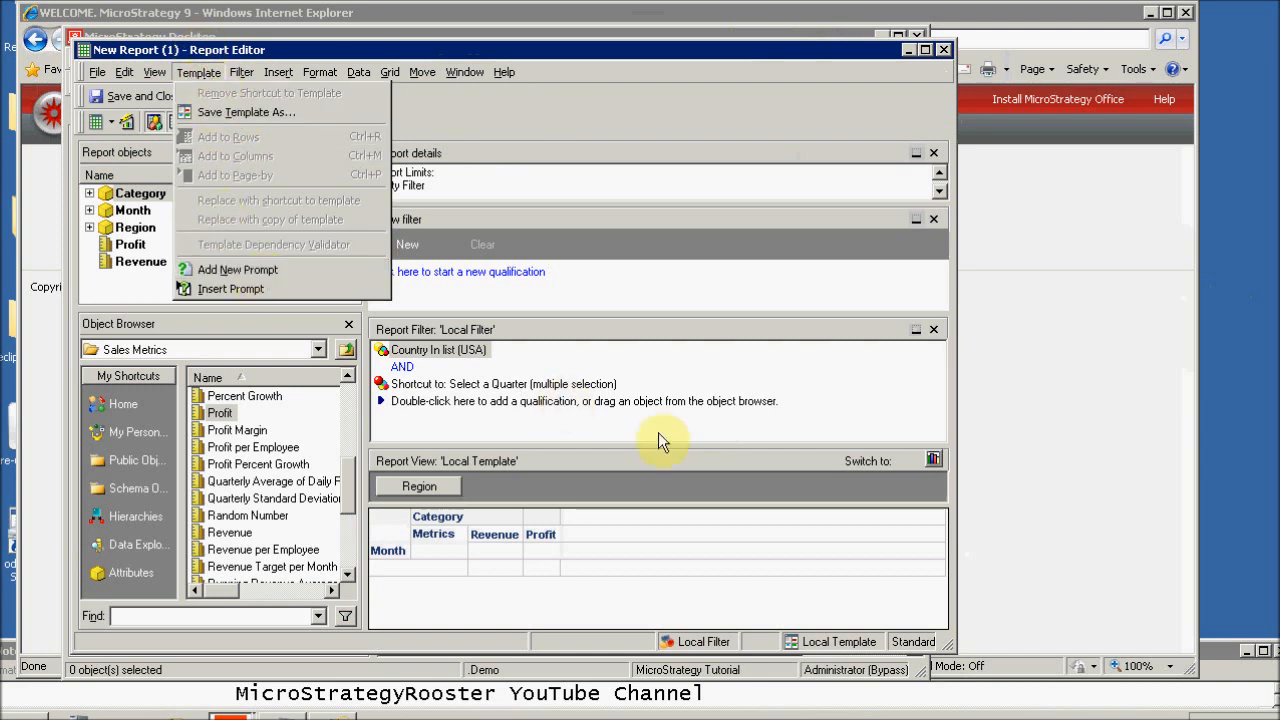
left_click(400, 420)
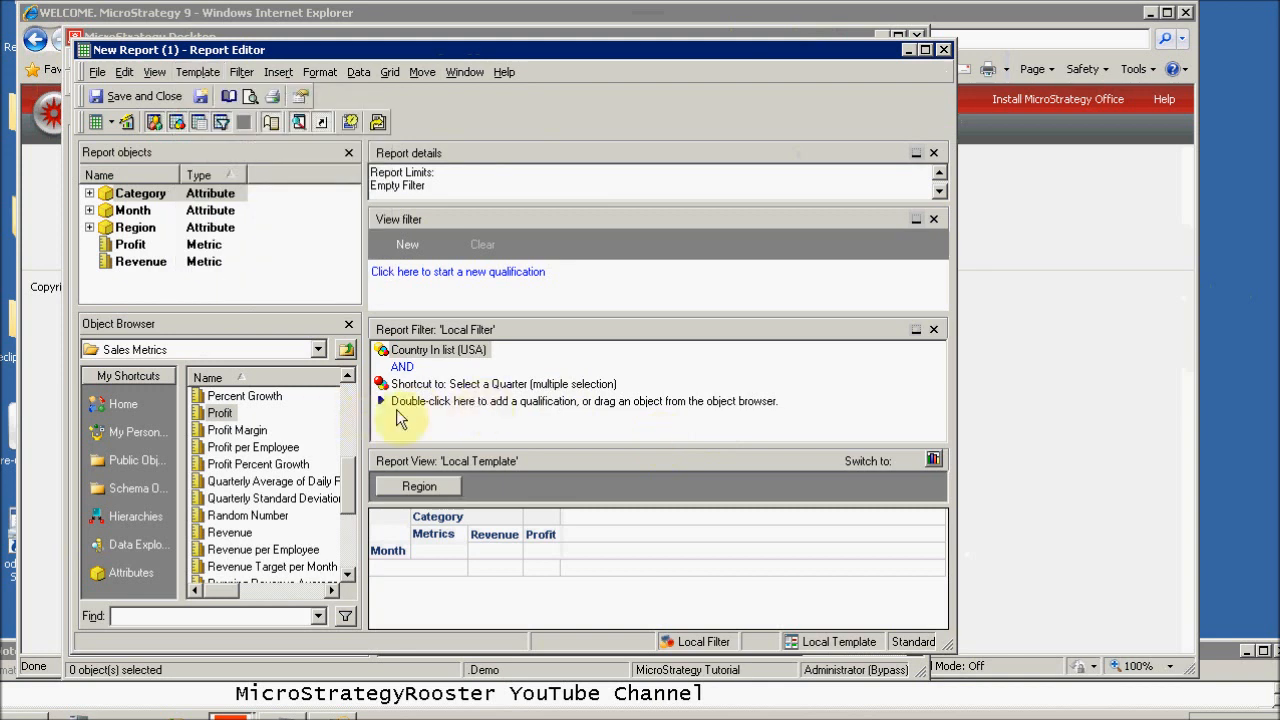
double_click(514, 402)
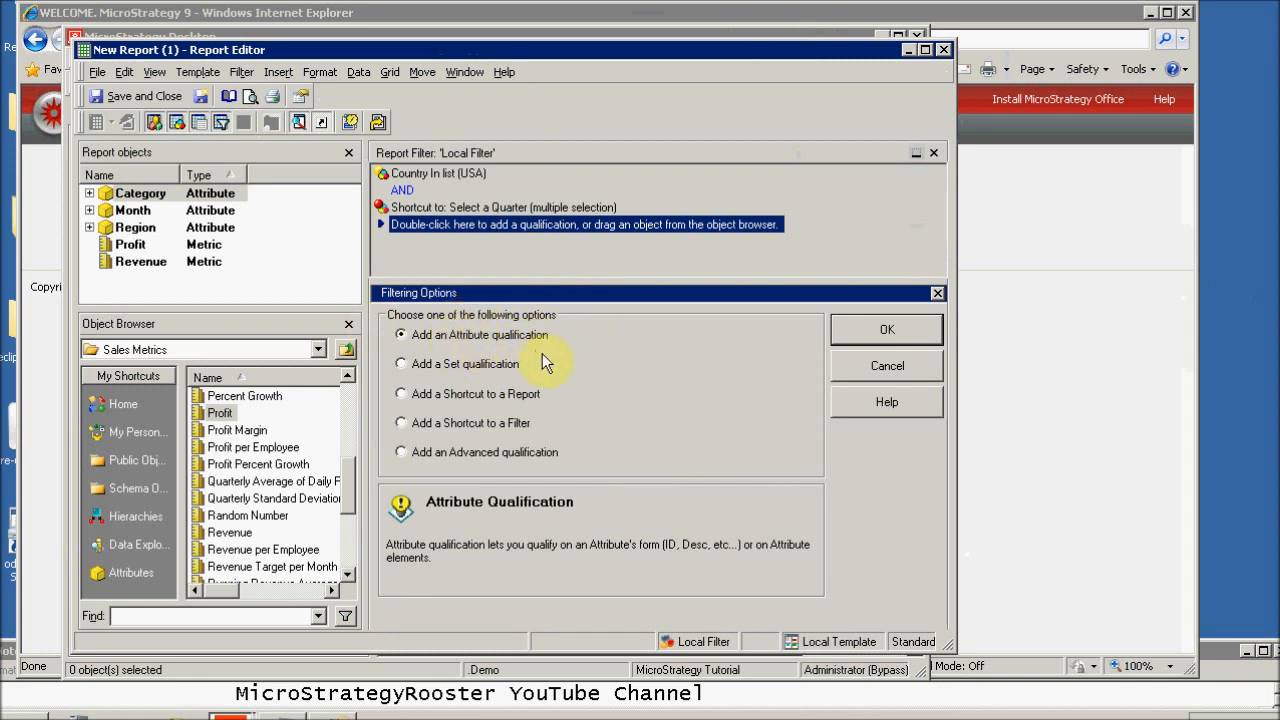
left_click(897, 331)
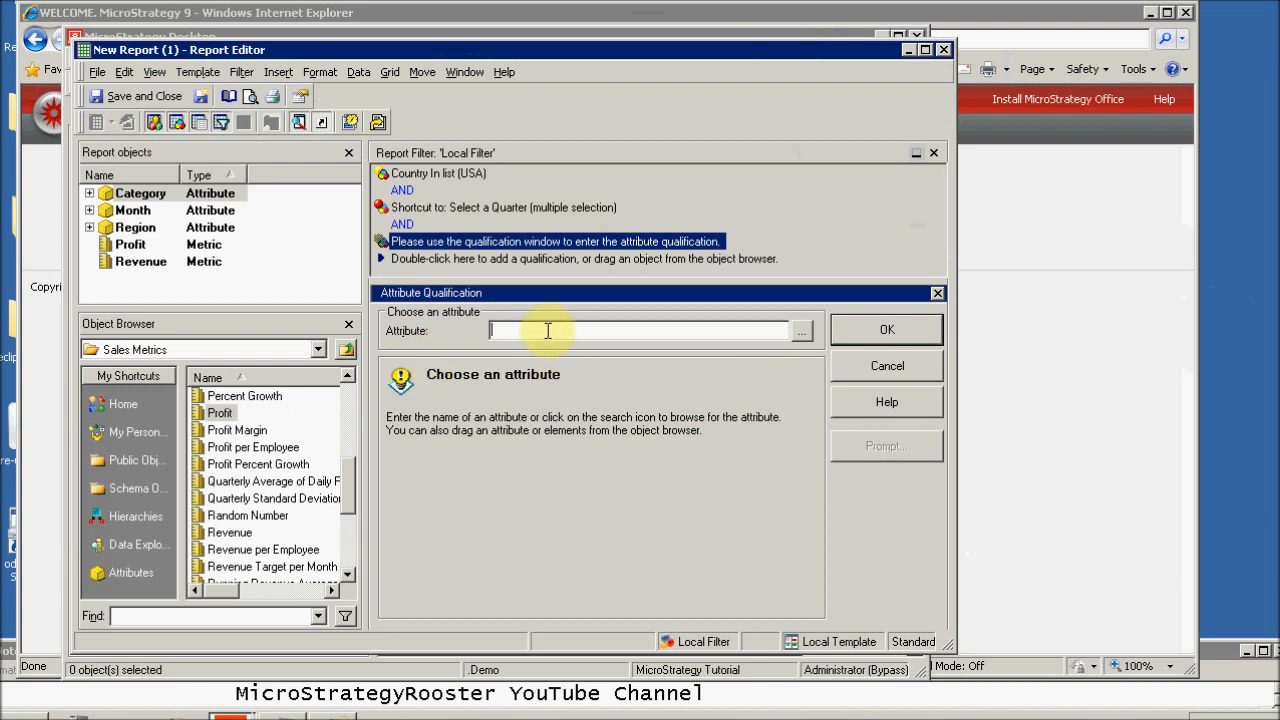
type("month")
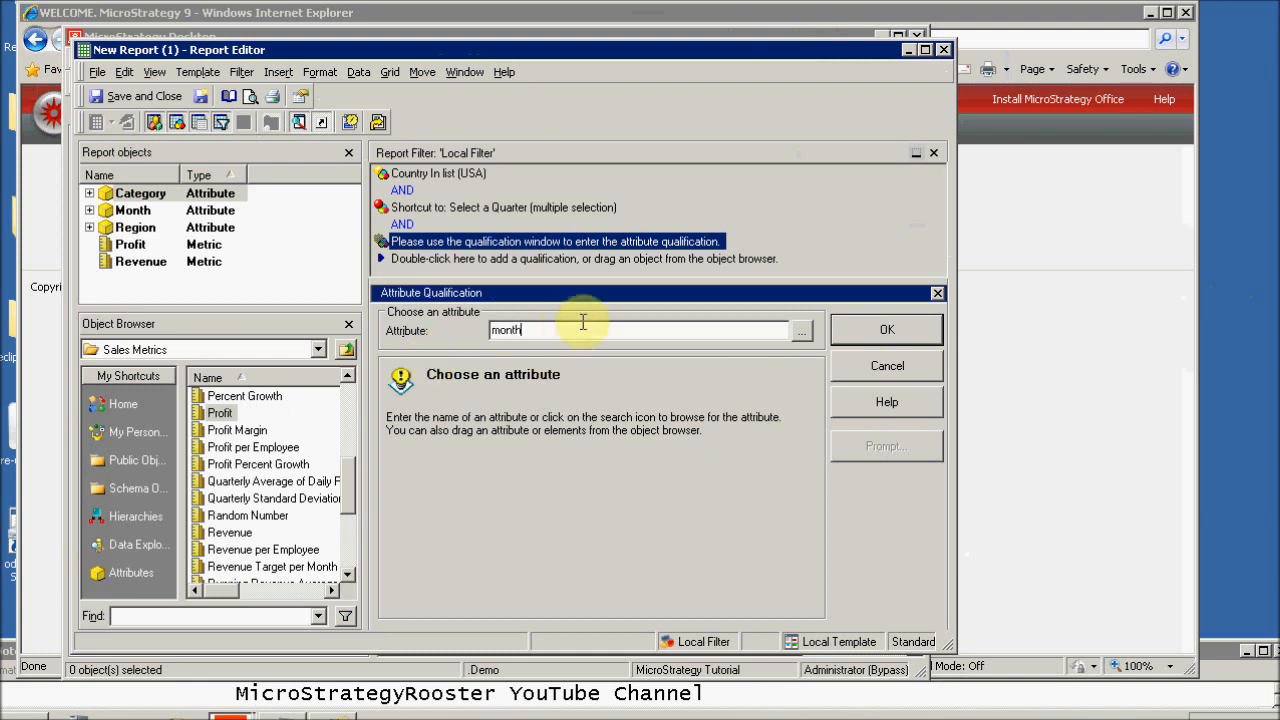
left_click(887, 330)
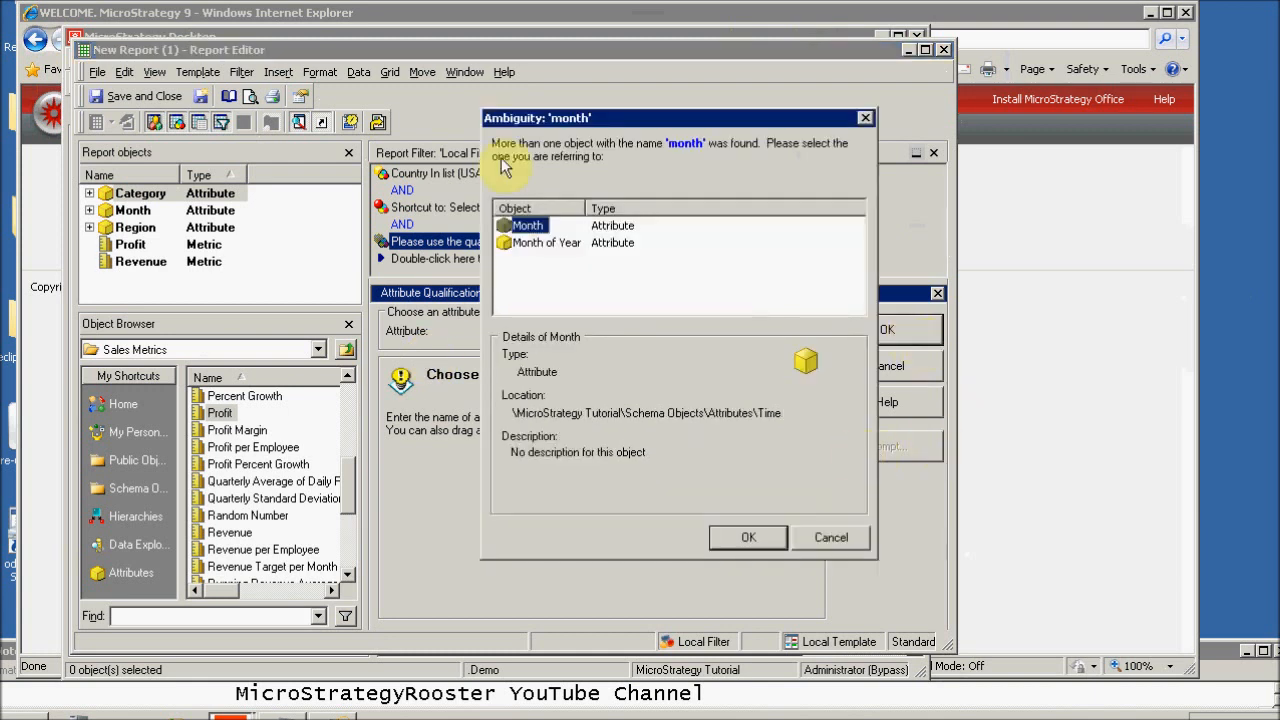
left_click(760, 537)
left_click(891, 447)
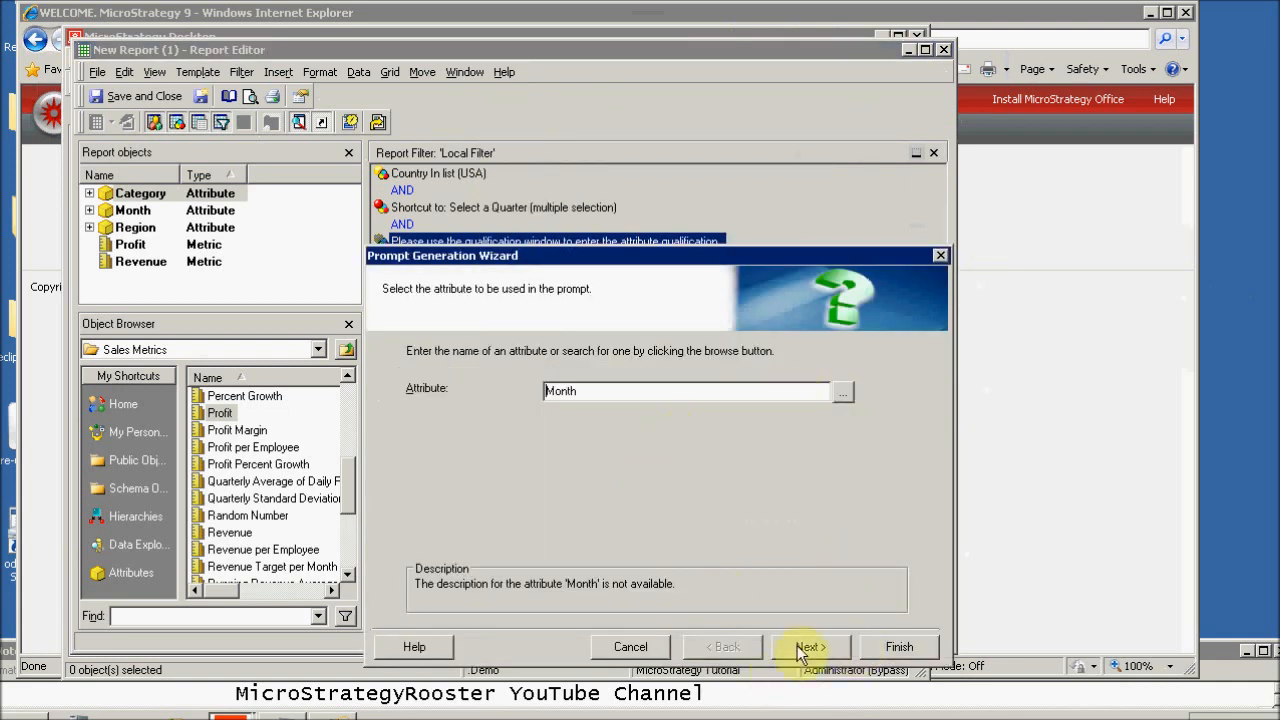
left_click(638, 648)
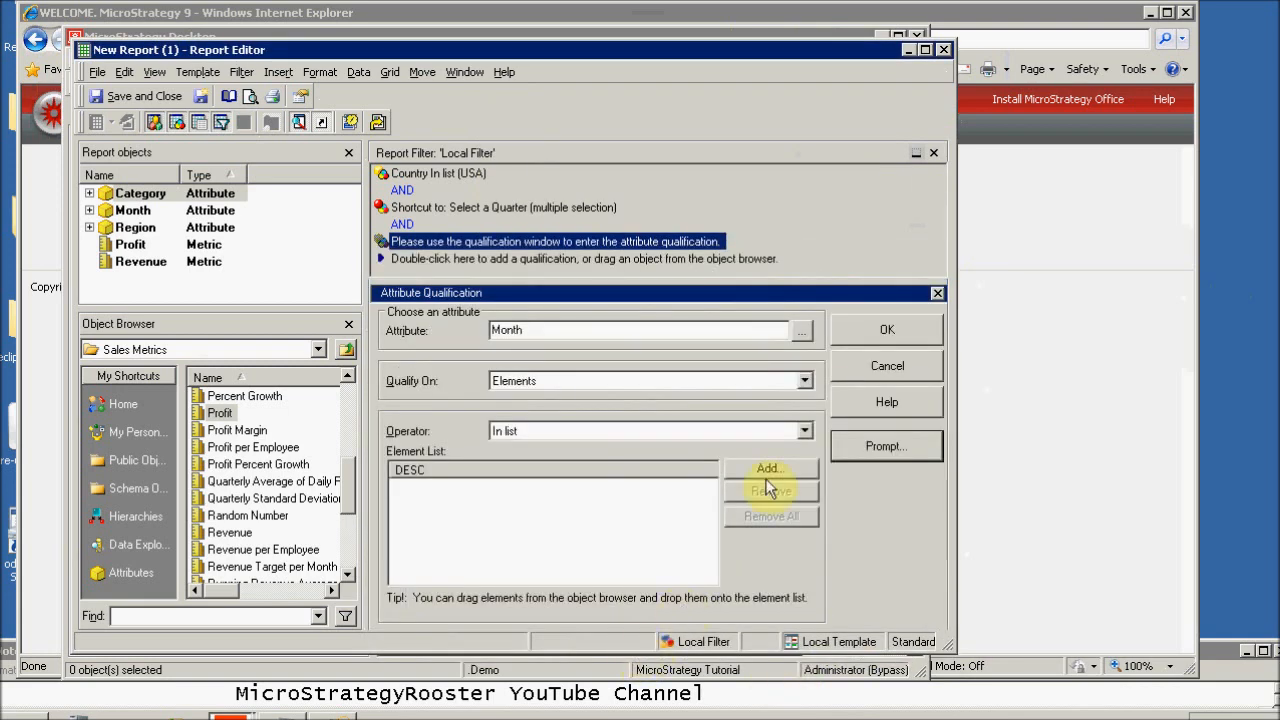
left_click(862, 366)
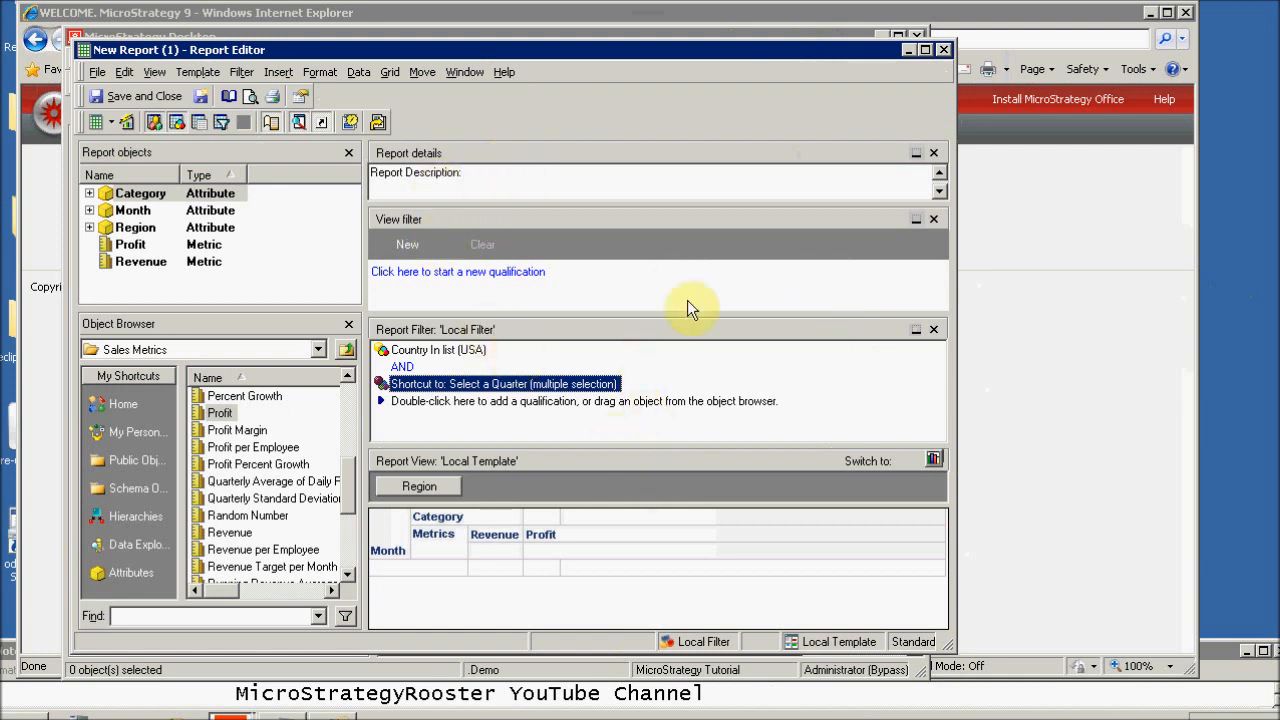
left_click(209, 80)
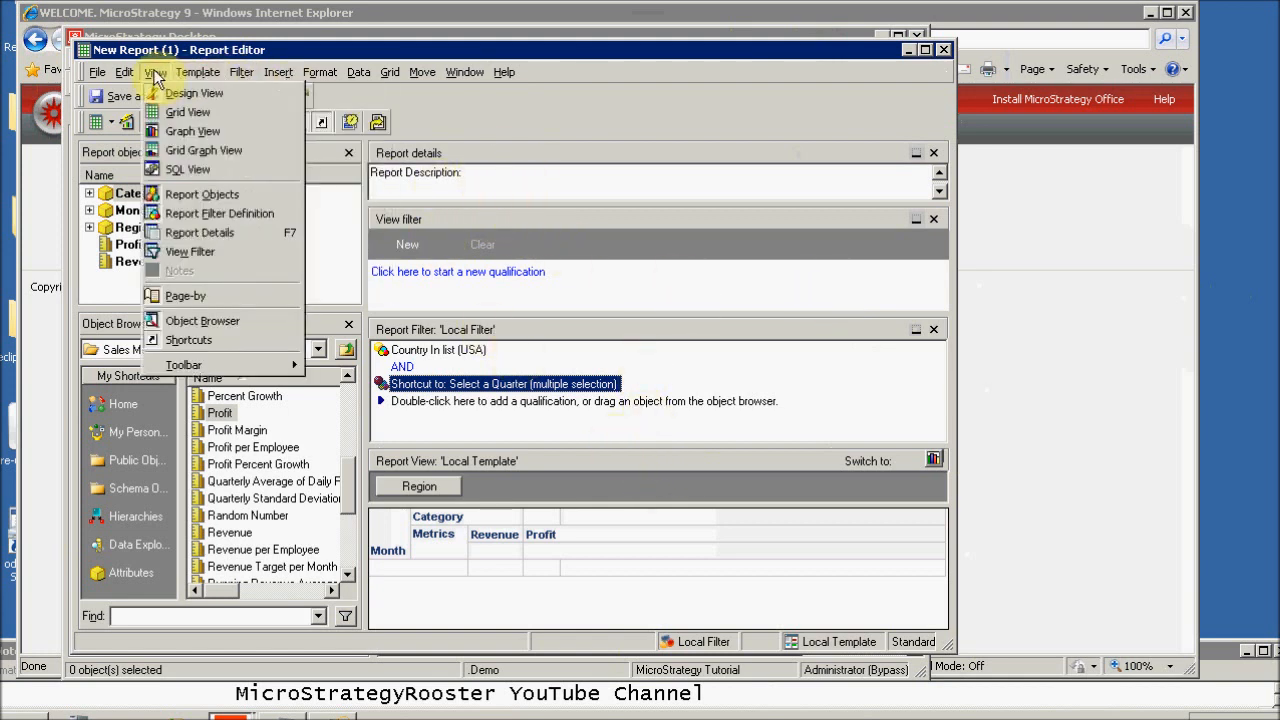
mouse_move(118, 75)
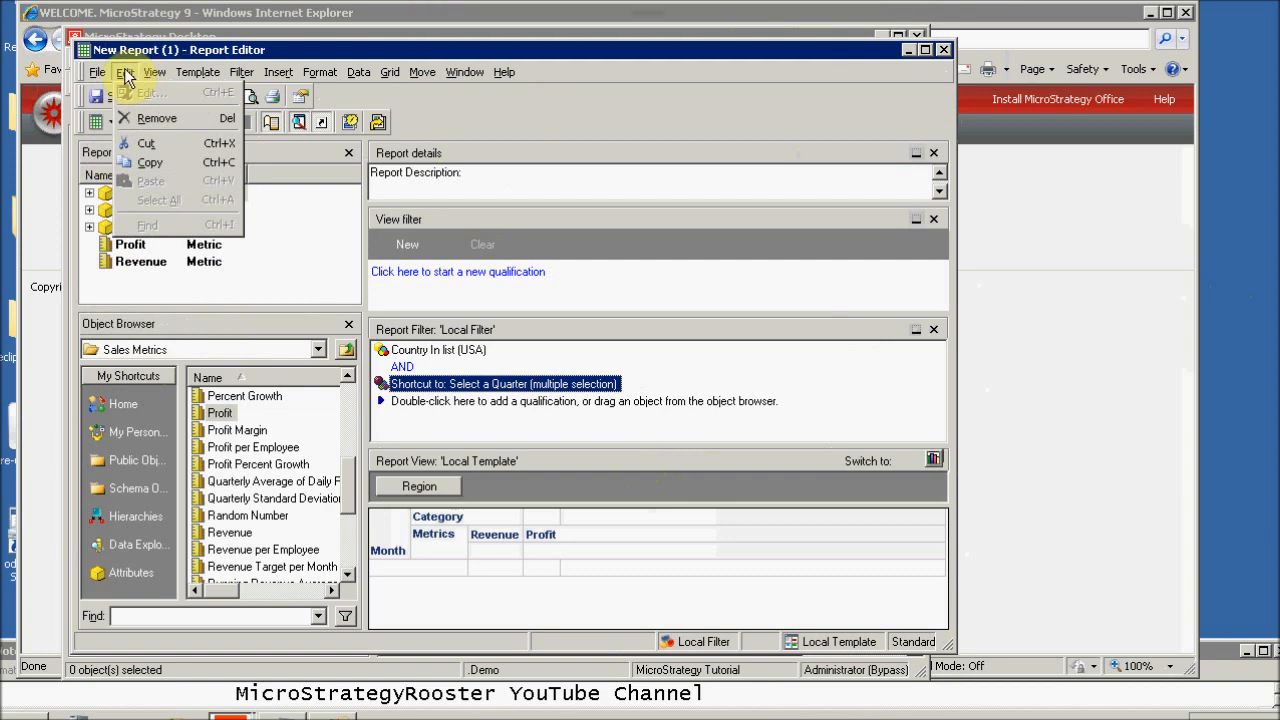
mouse_move(195, 76)
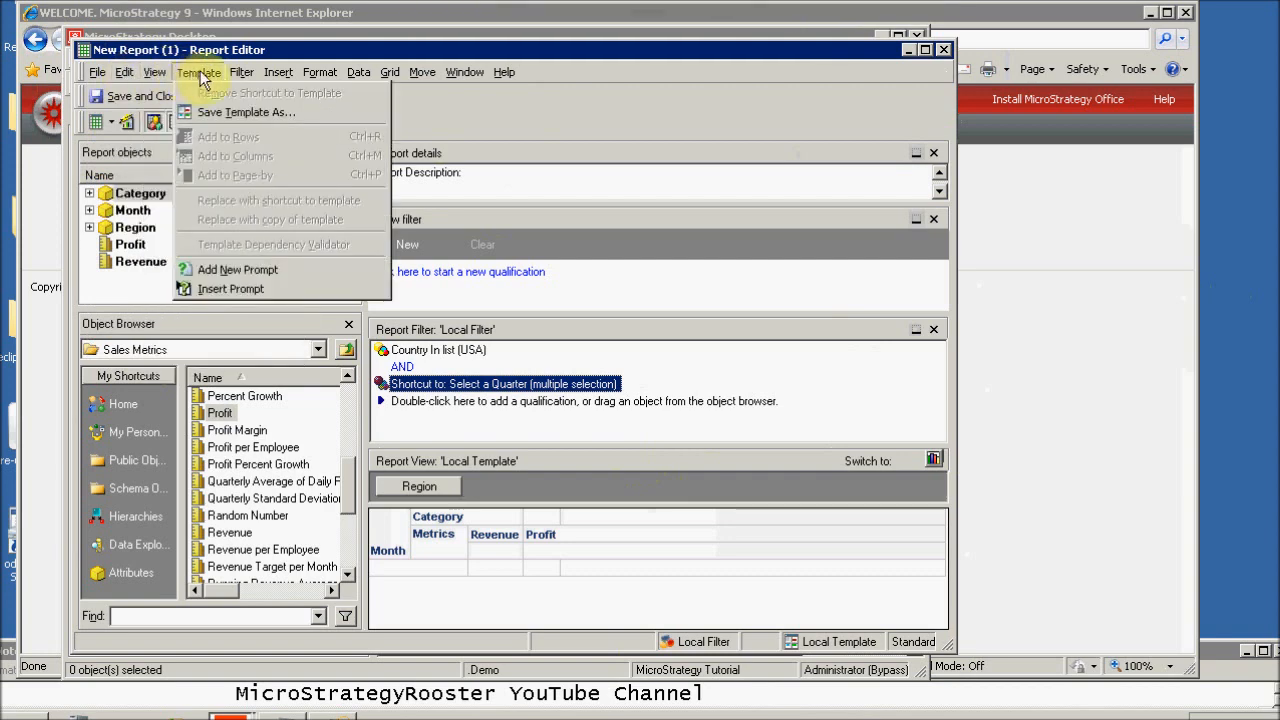
mouse_move(250, 78)
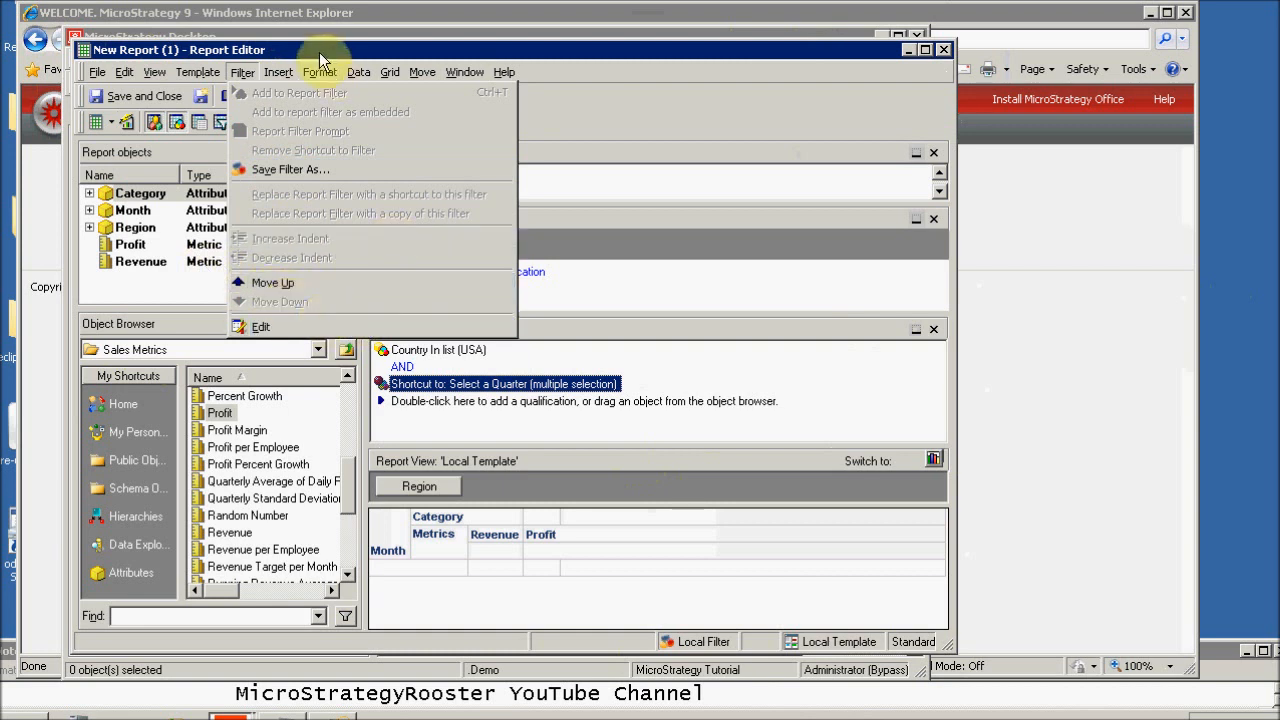
left_click(281, 75)
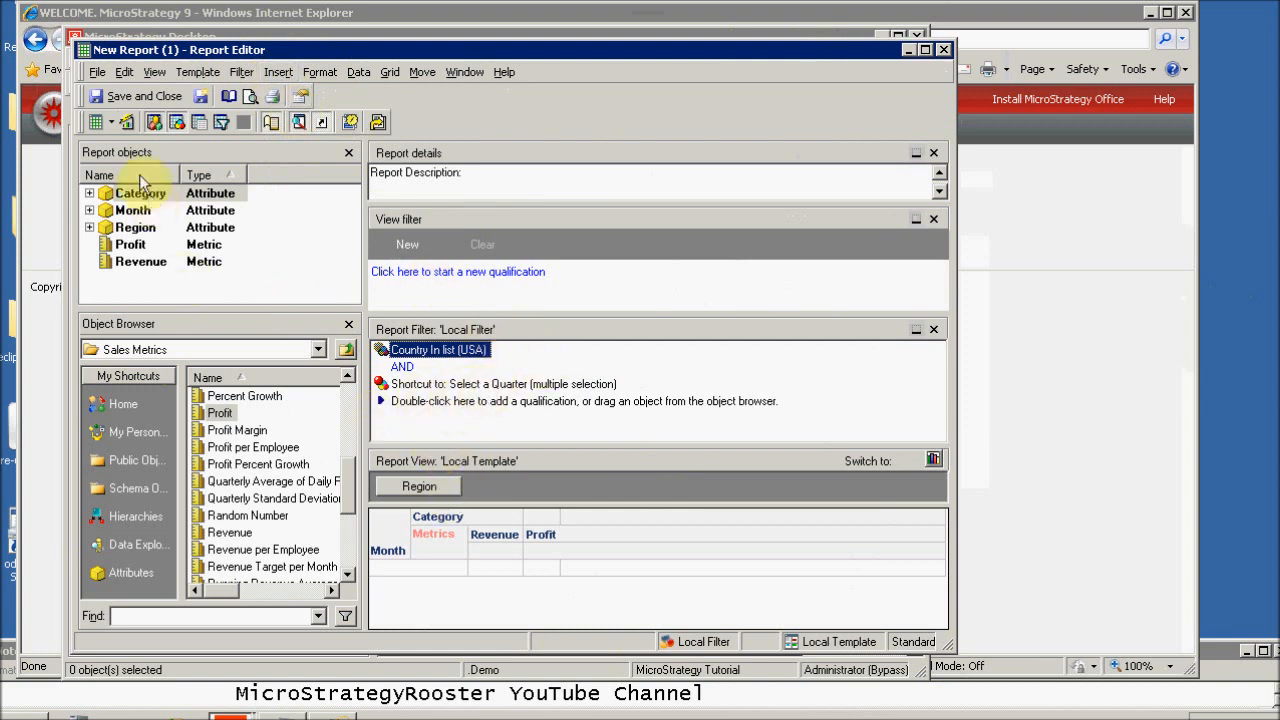
Step: Create a new report metric with the formula Profit - Revenue and name it cost
left_click(277, 72)
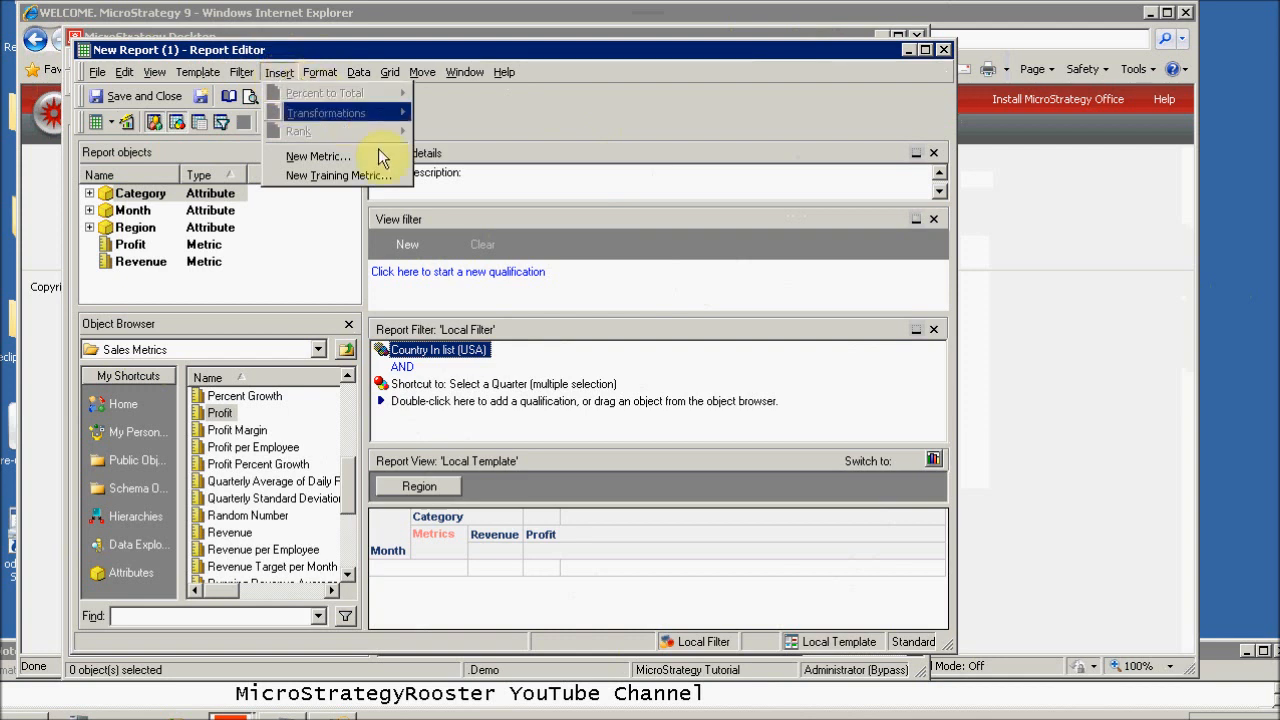
left_click(355, 158)
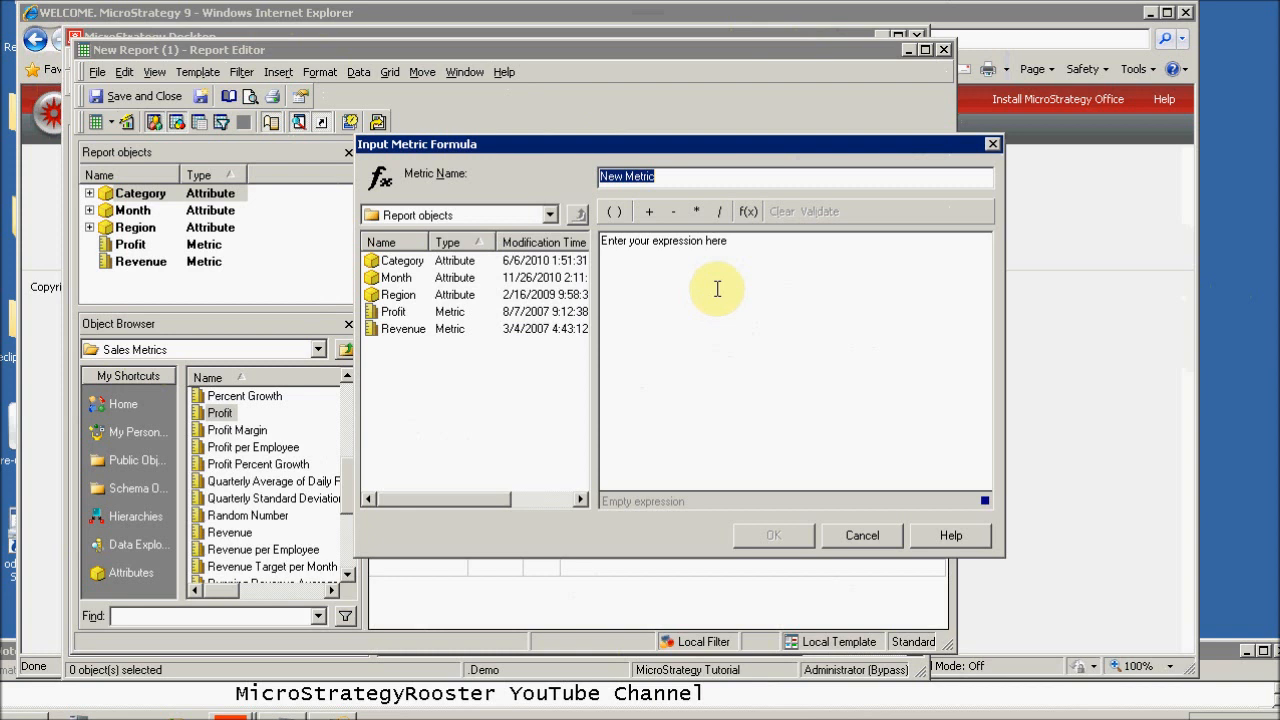
left_click(645, 258)
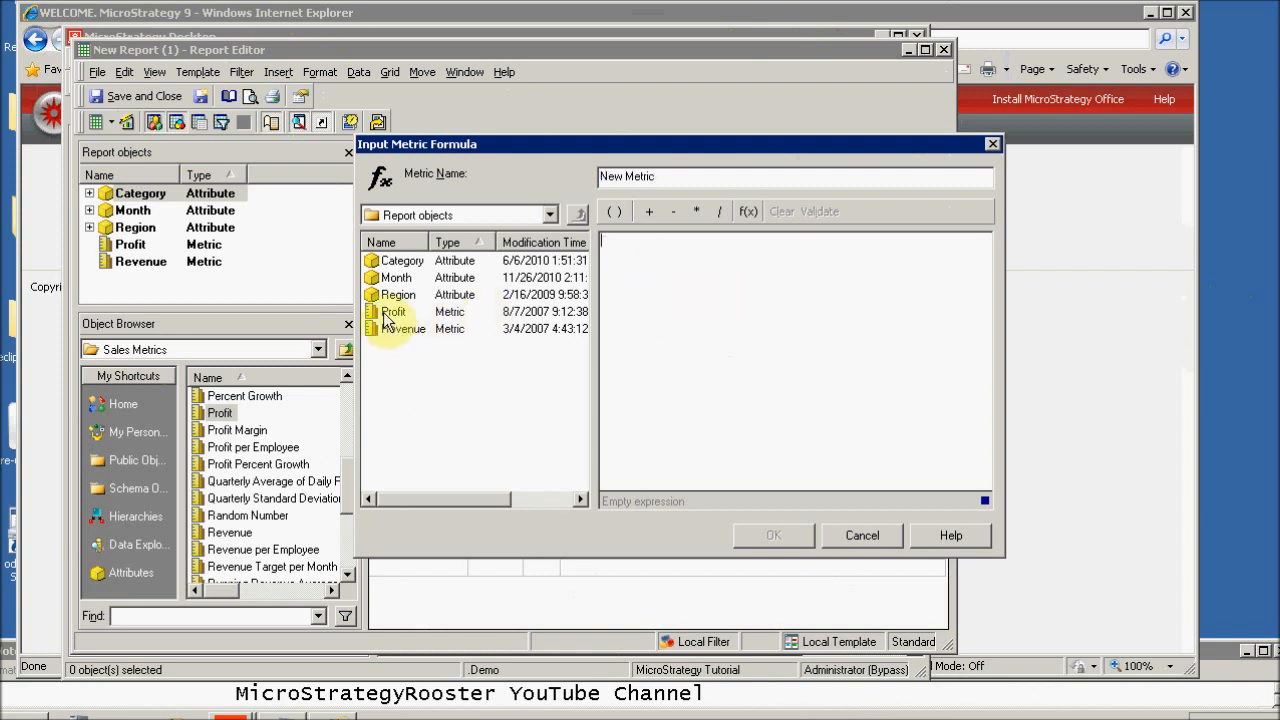
left_click_drag(390, 312, 706, 343)
type("=")
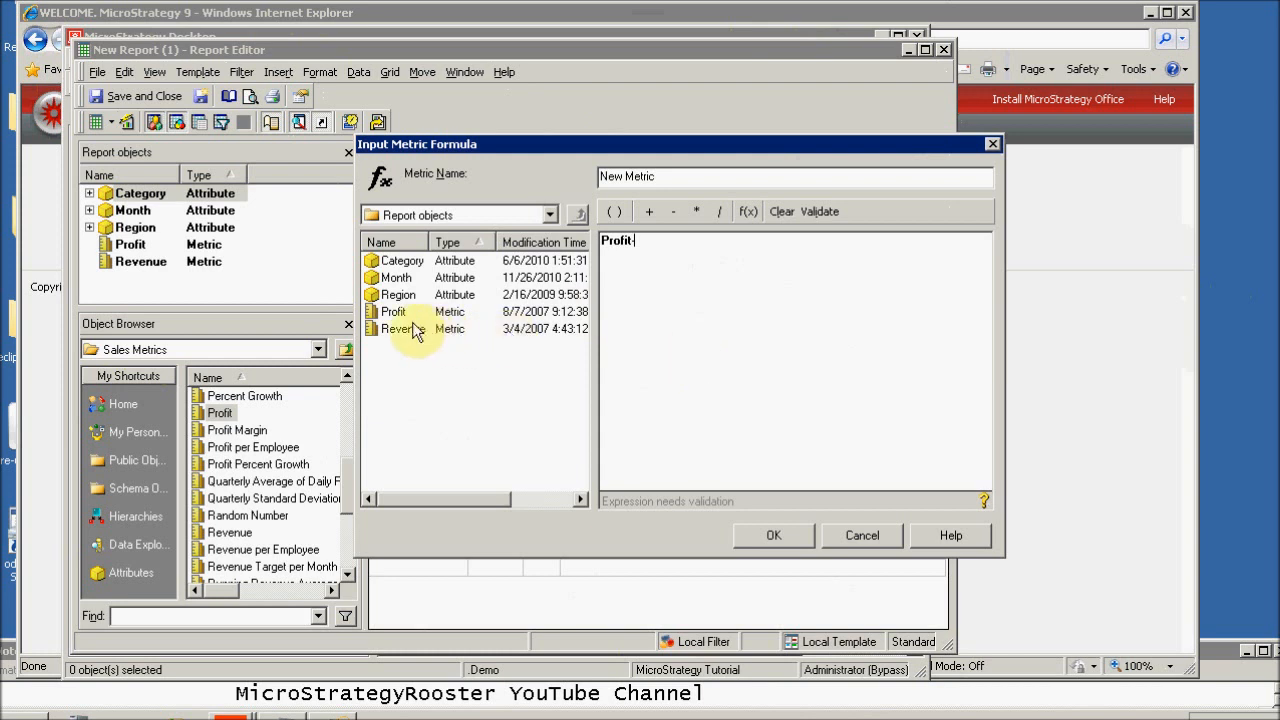
left_click_drag(413, 334, 820, 283)
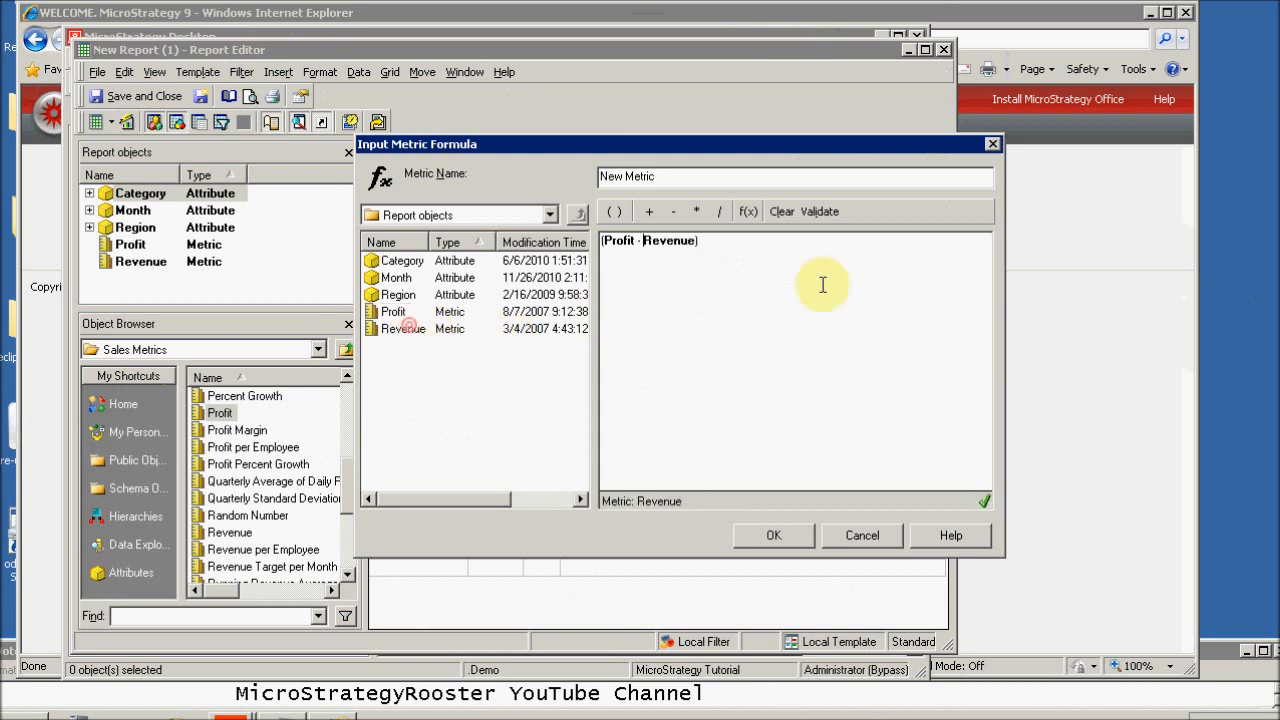
double_click(634, 177)
type("cost")
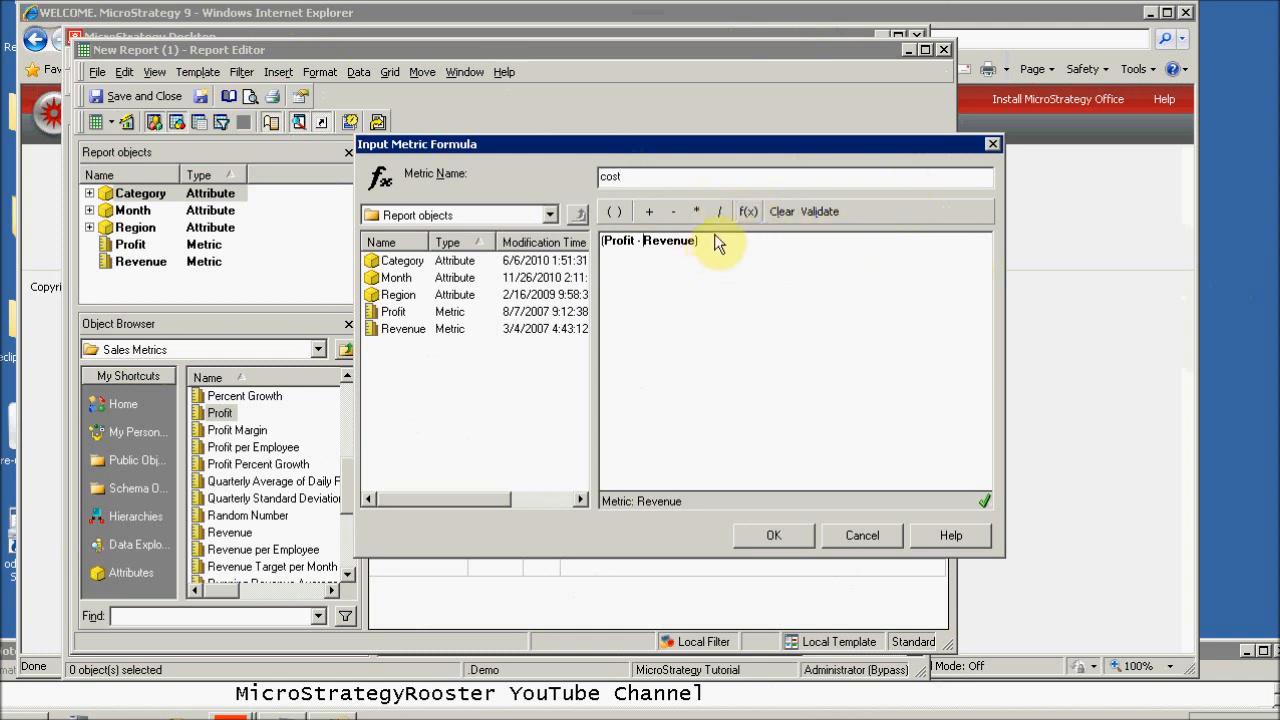
Step: Browse the function categories available for the metric formula, without inserting a function
left_click(749, 212)
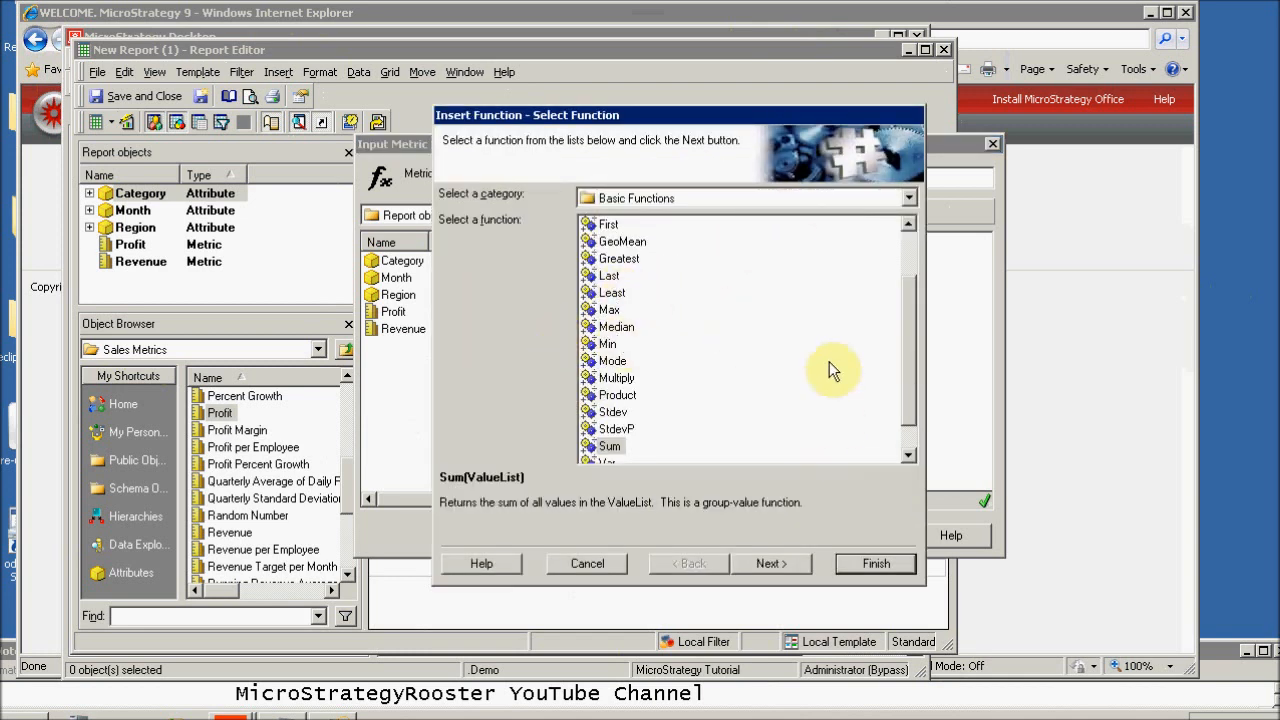
left_click(910, 198)
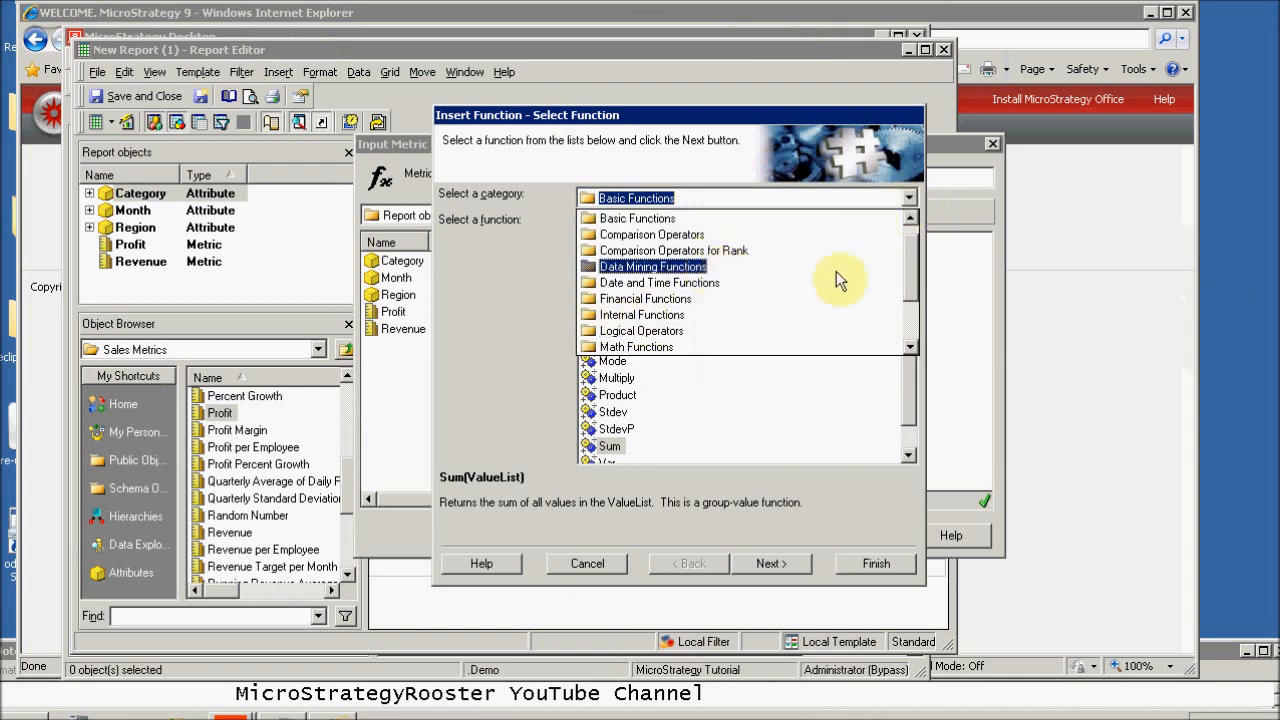
left_click(911, 332)
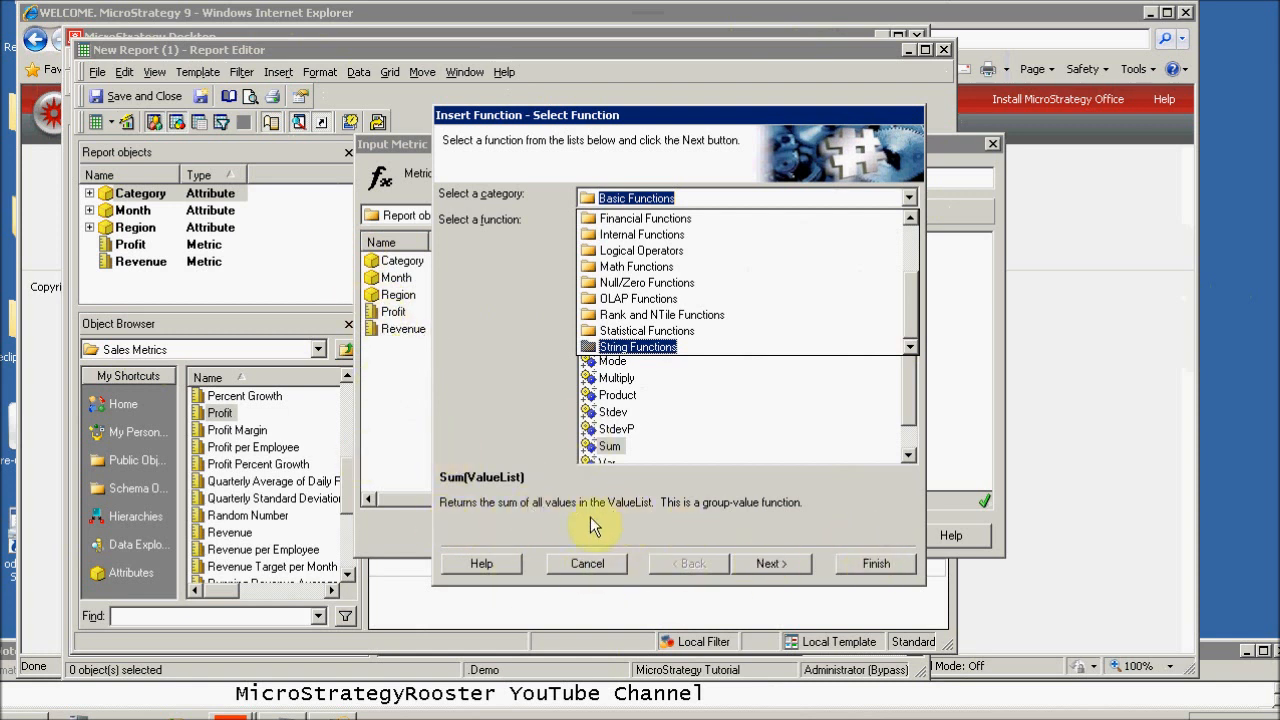
left_click(573, 563)
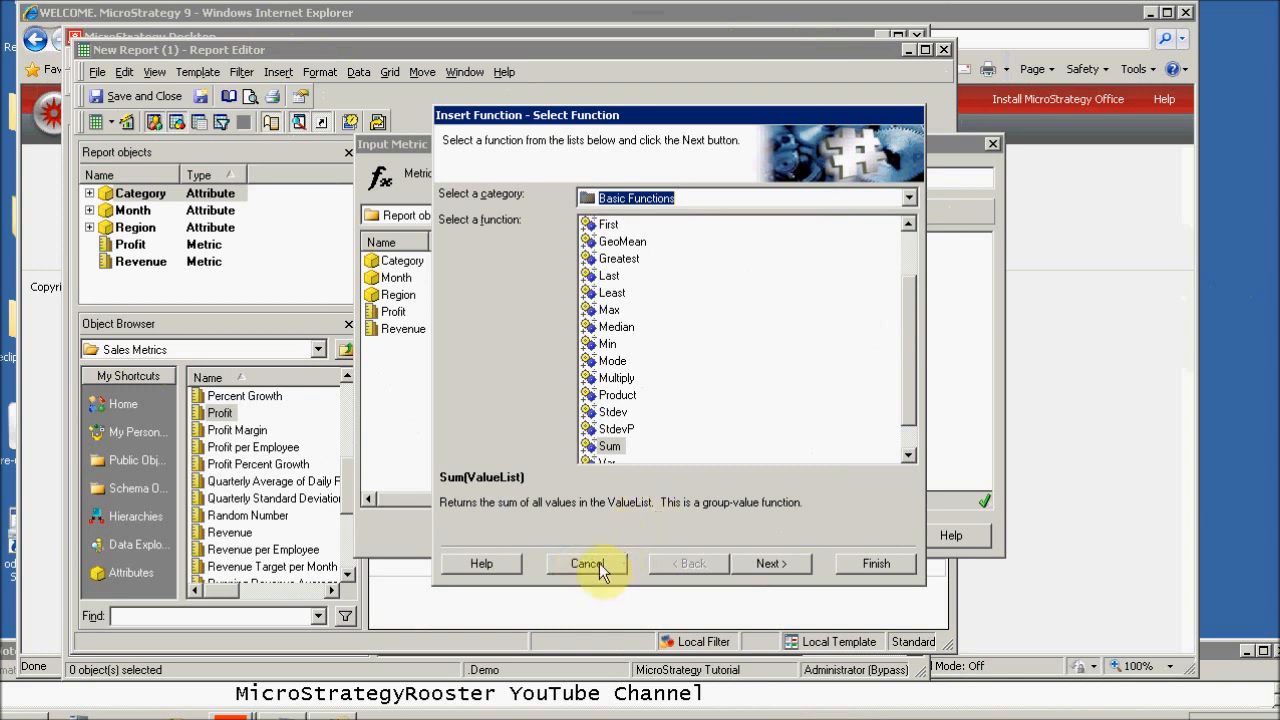
left_click(588, 564)
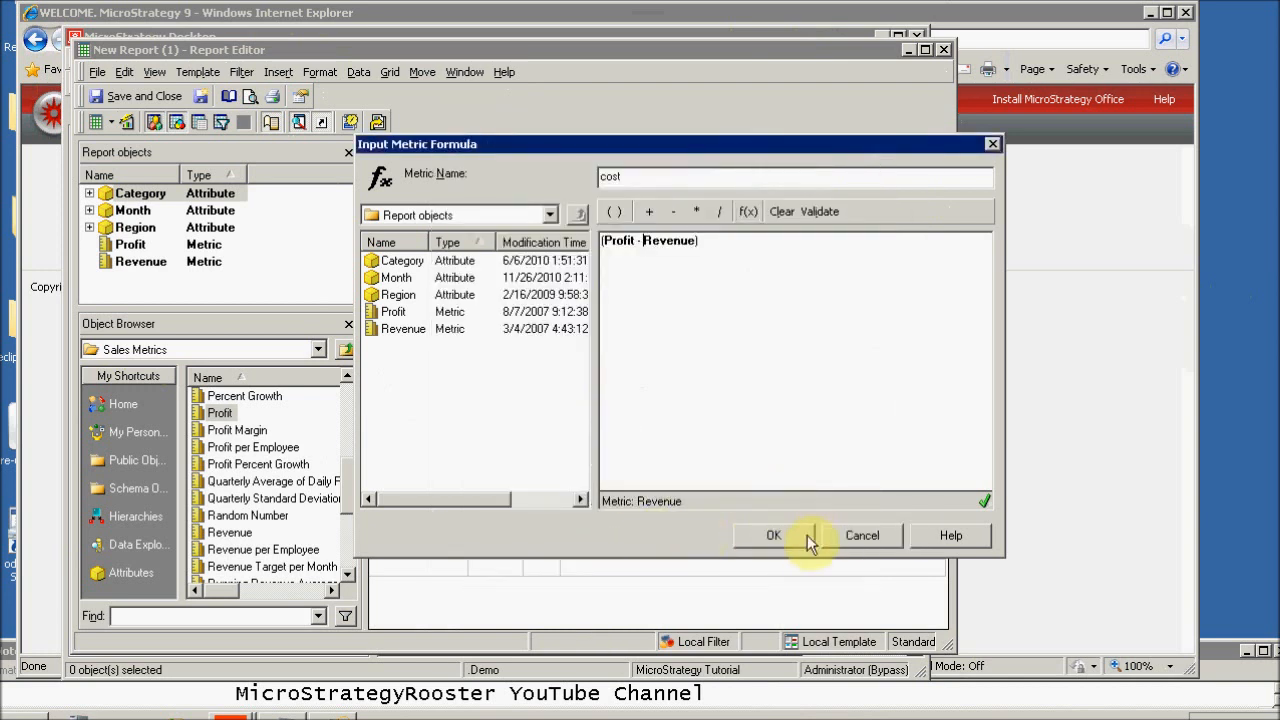
Step: Save the cost metric into the report and remove Revenue from the grid template, keeping it in the report objects
left_click(802, 535)
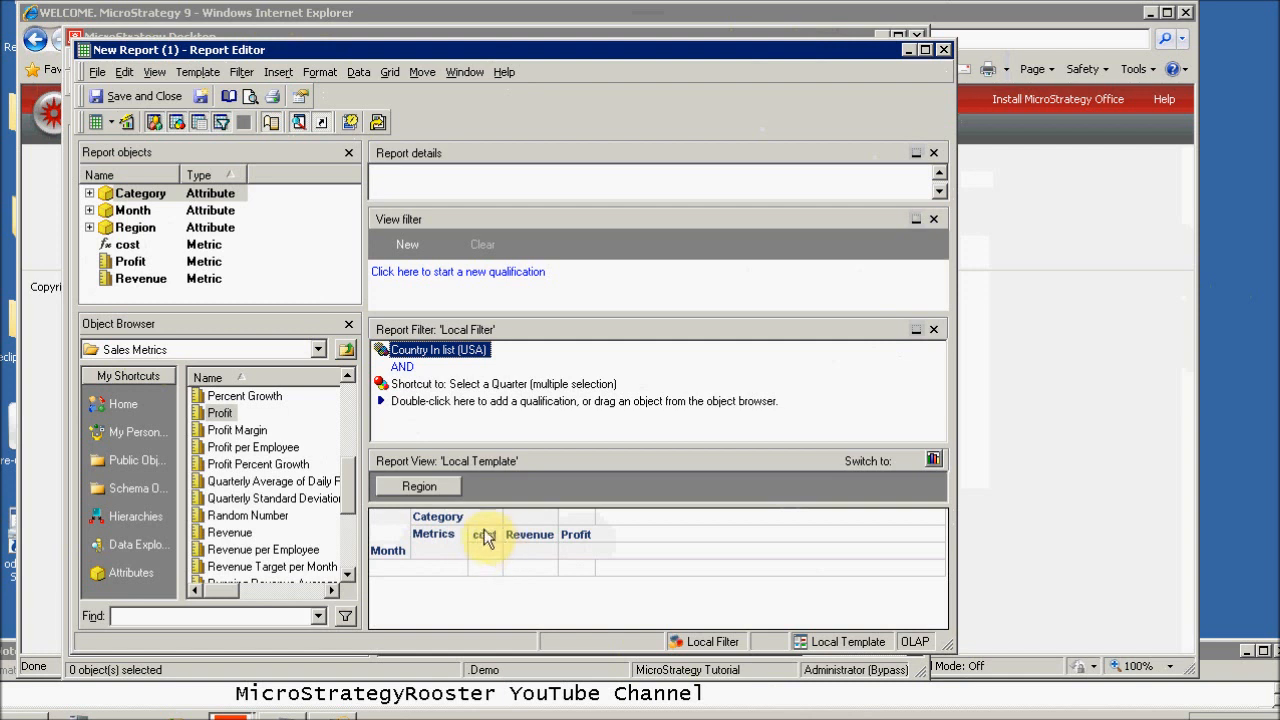
left_click_drag(546, 536, 254, 256)
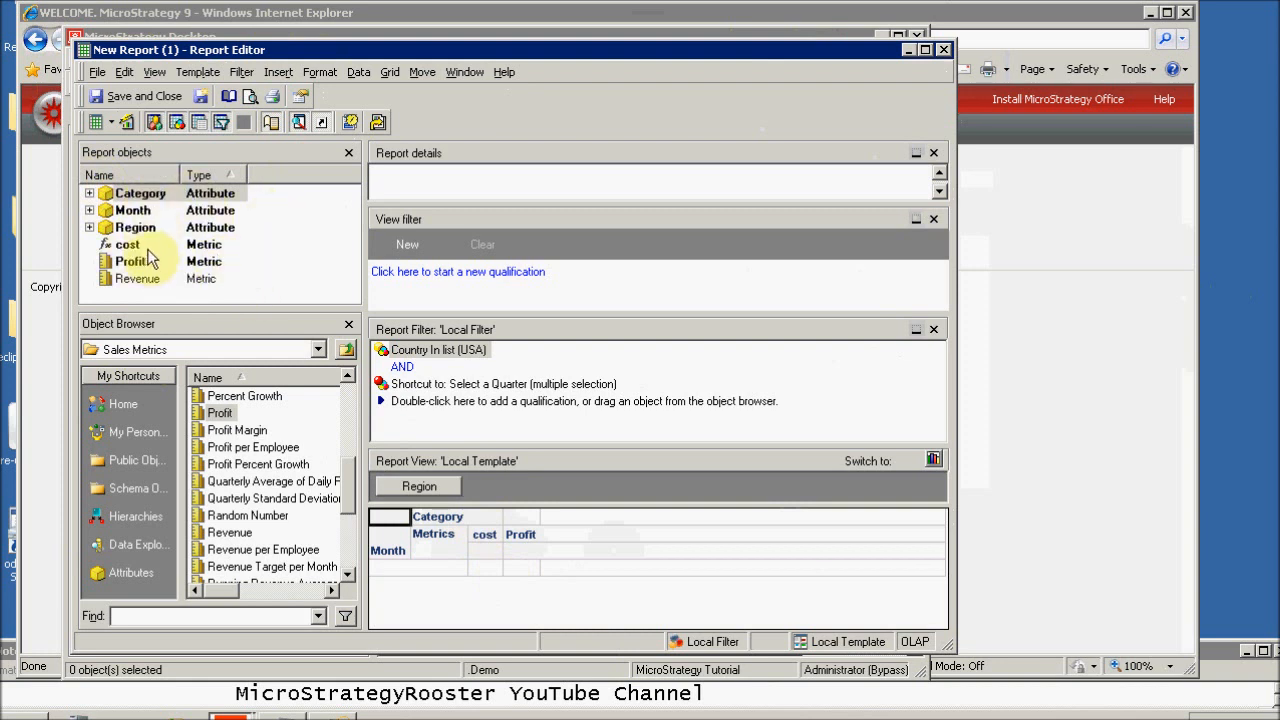
Step: Examine the report's SQL statements for the selected attributes, the metric expressions and the cost calculation, and return to design view
left_click(111, 122)
left_click(133, 219)
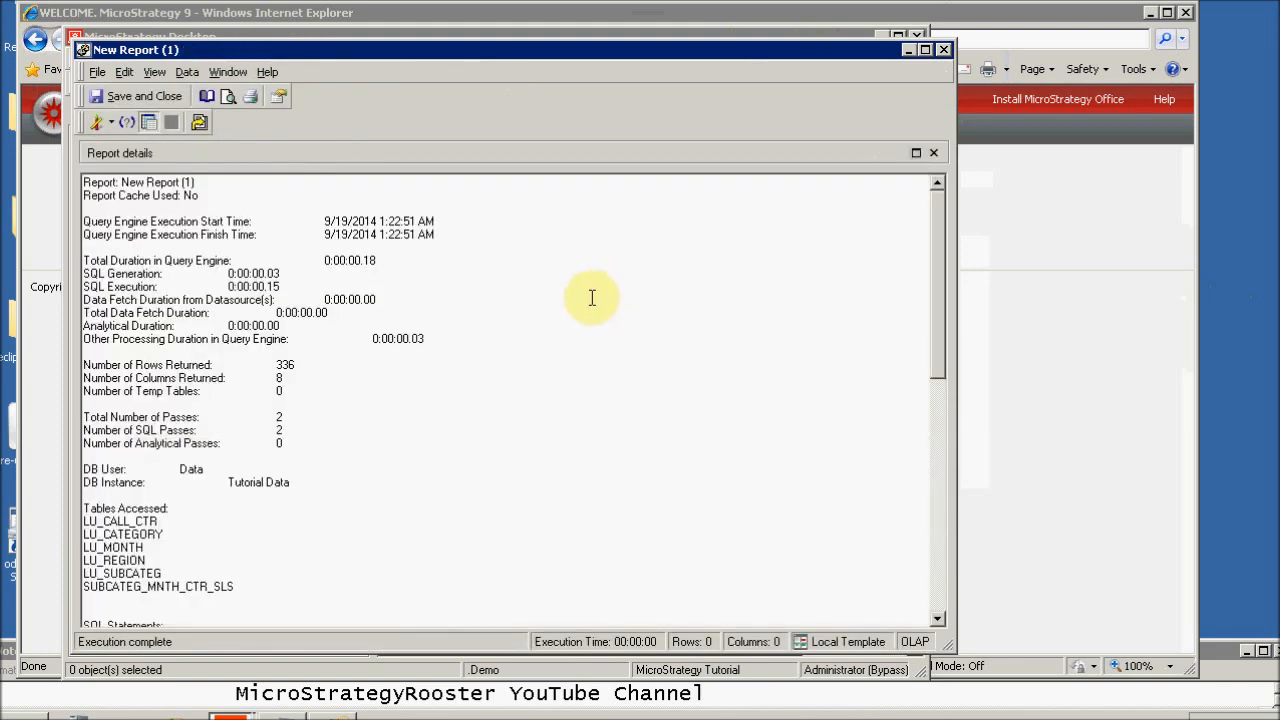
left_click(944, 553)
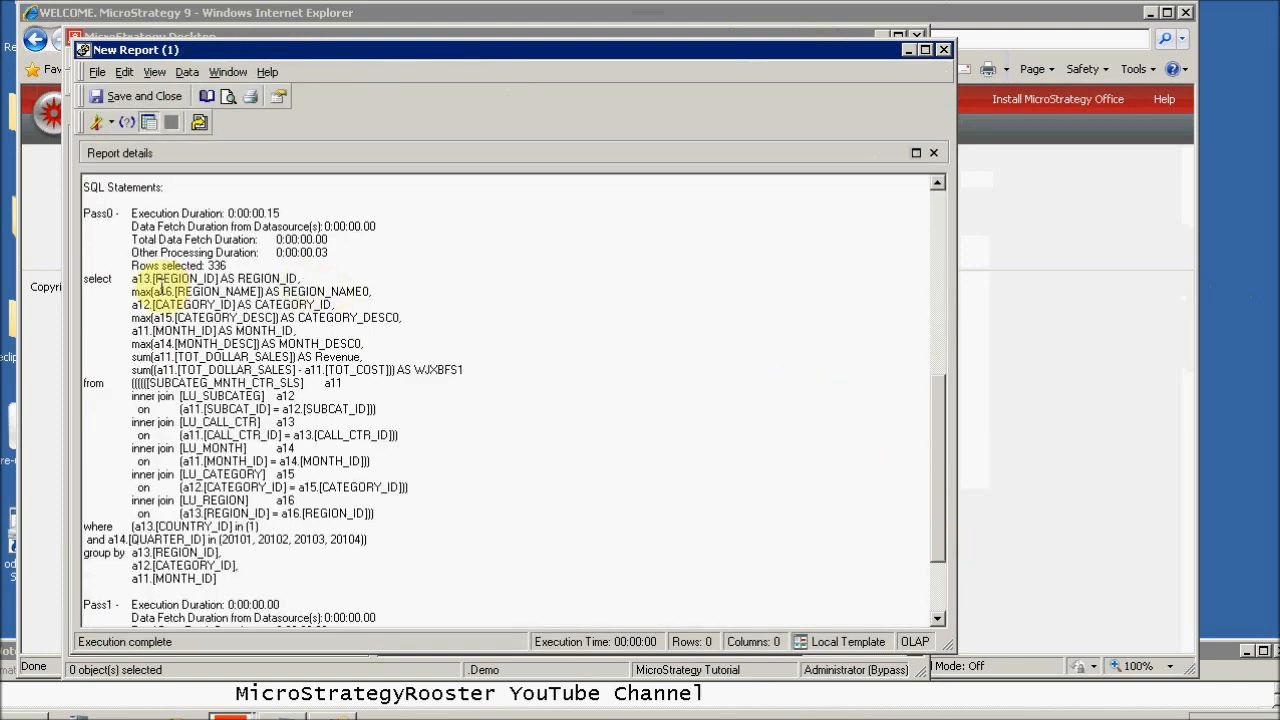
left_click_drag(153, 279, 153, 331)
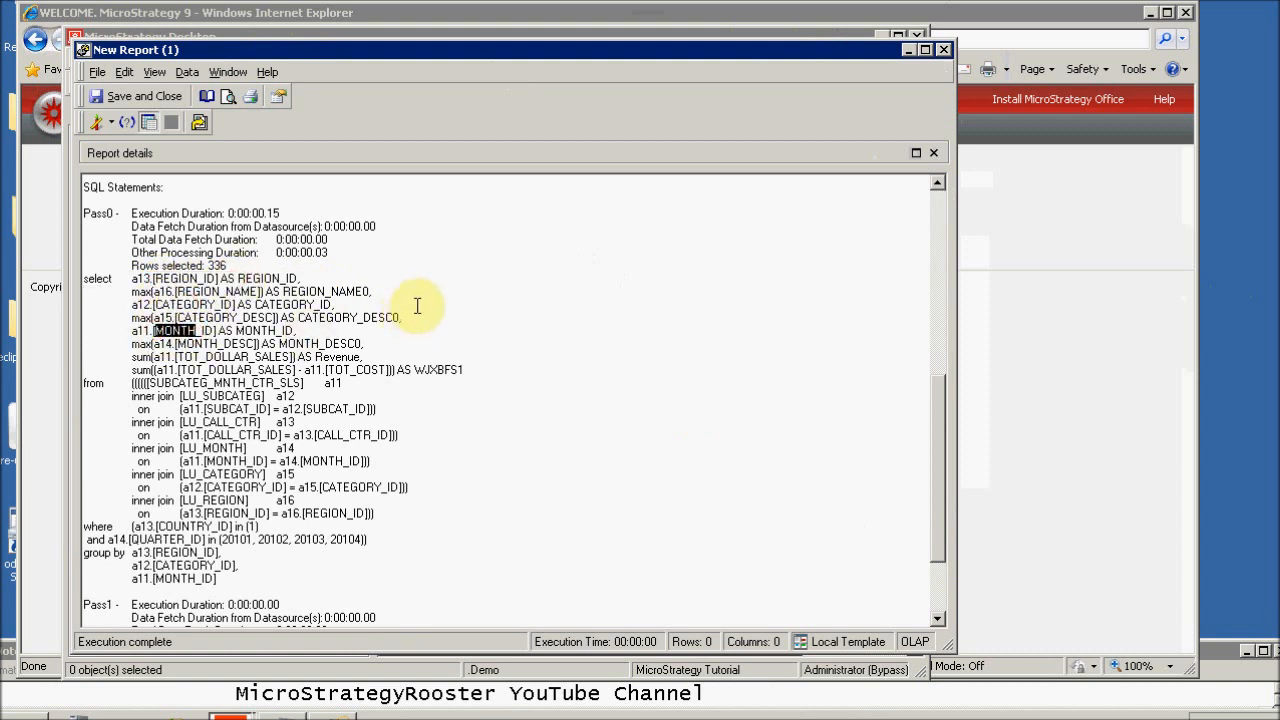
left_click_drag(175, 357, 478, 372)
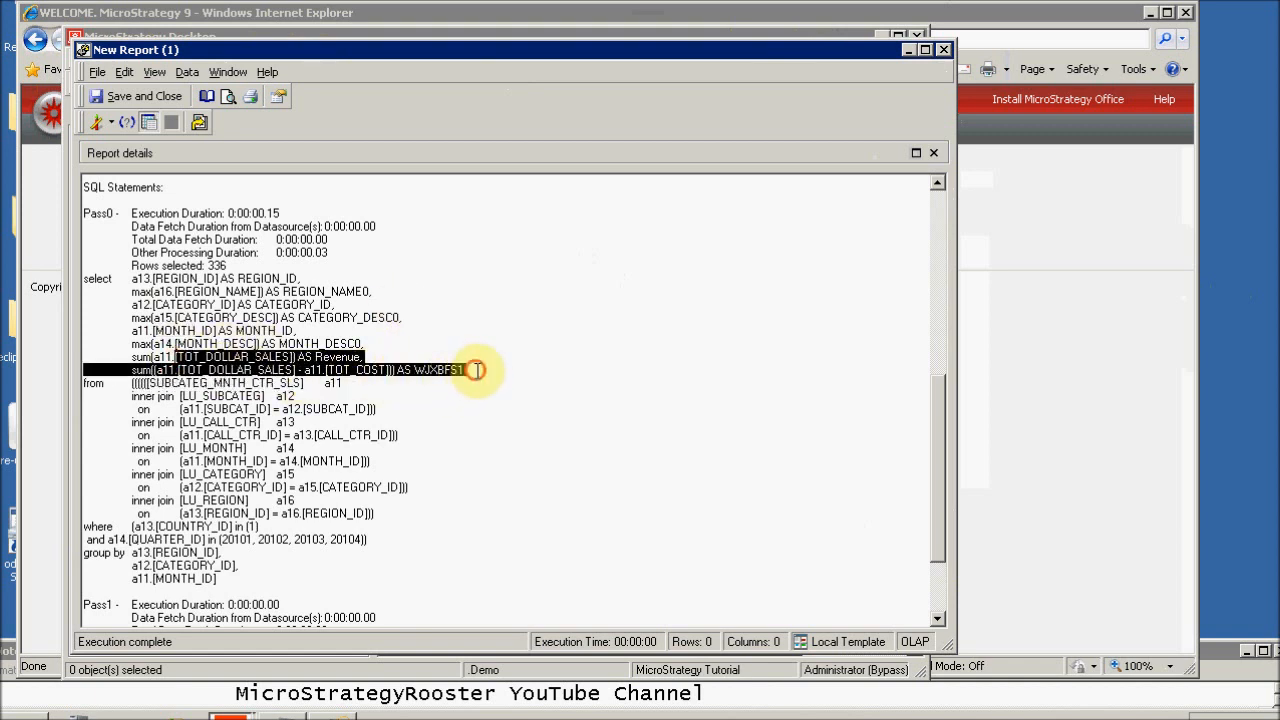
left_click(478, 370)
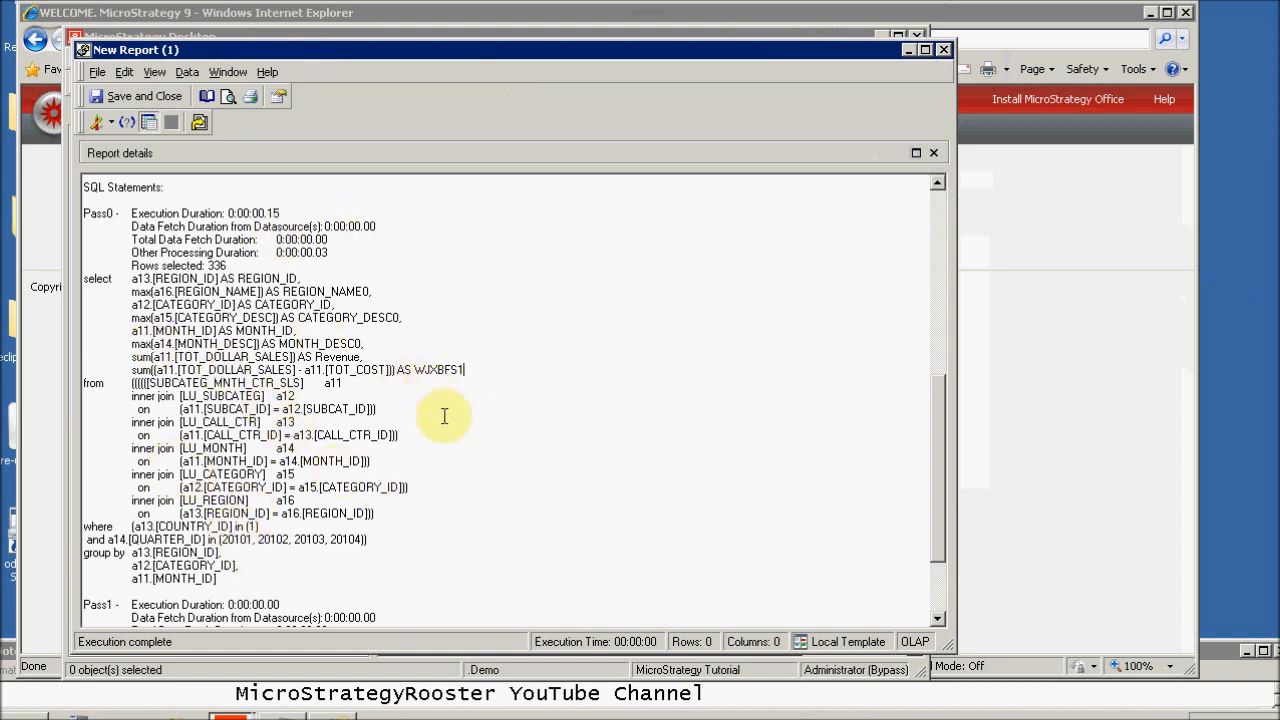
scroll(942, 578, "down", 3)
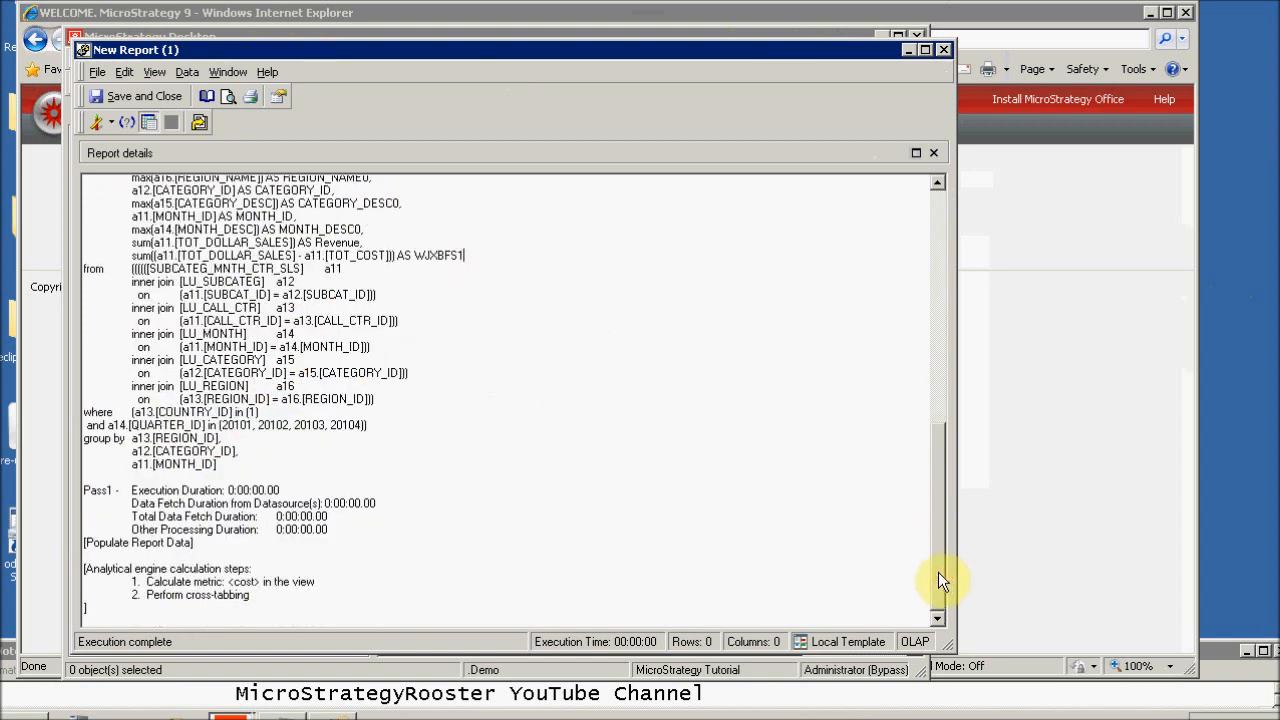
left_click_drag(228, 581, 256, 581)
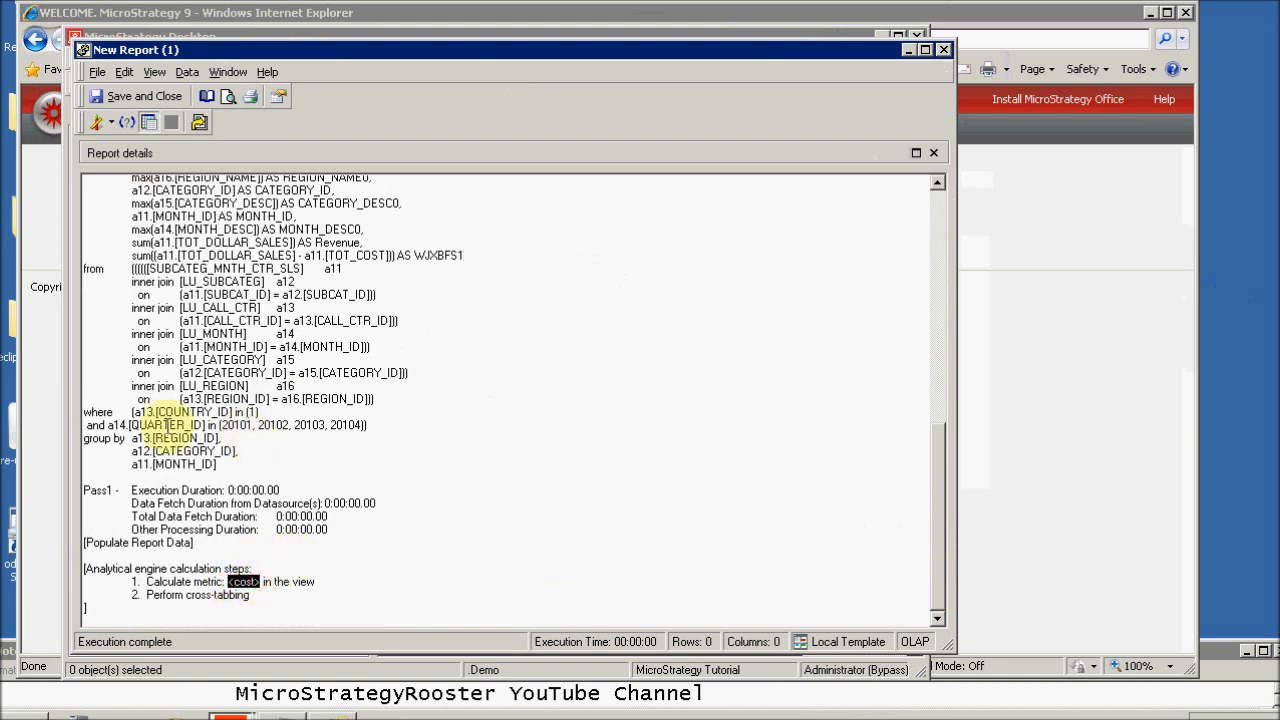
left_click(111, 126)
left_click(96, 122)
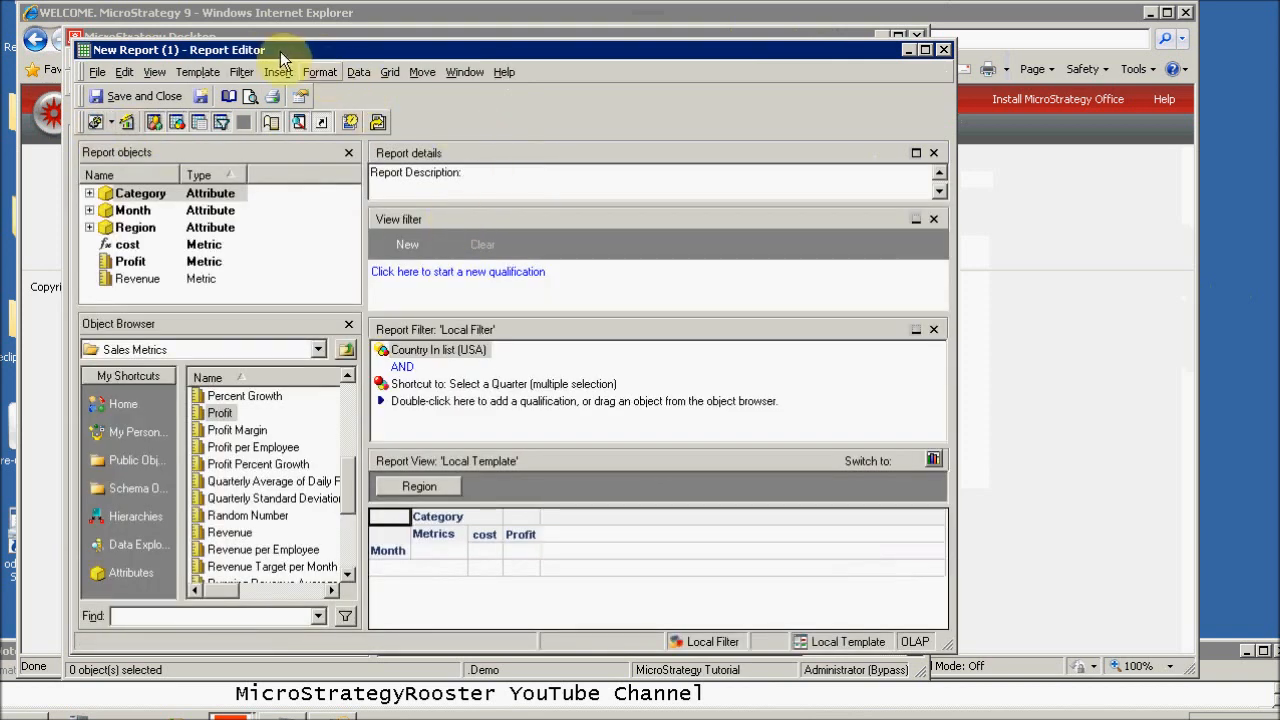
Step: Inspect the General and Currency number format settings for the Month values without applying them
left_click(320, 73)
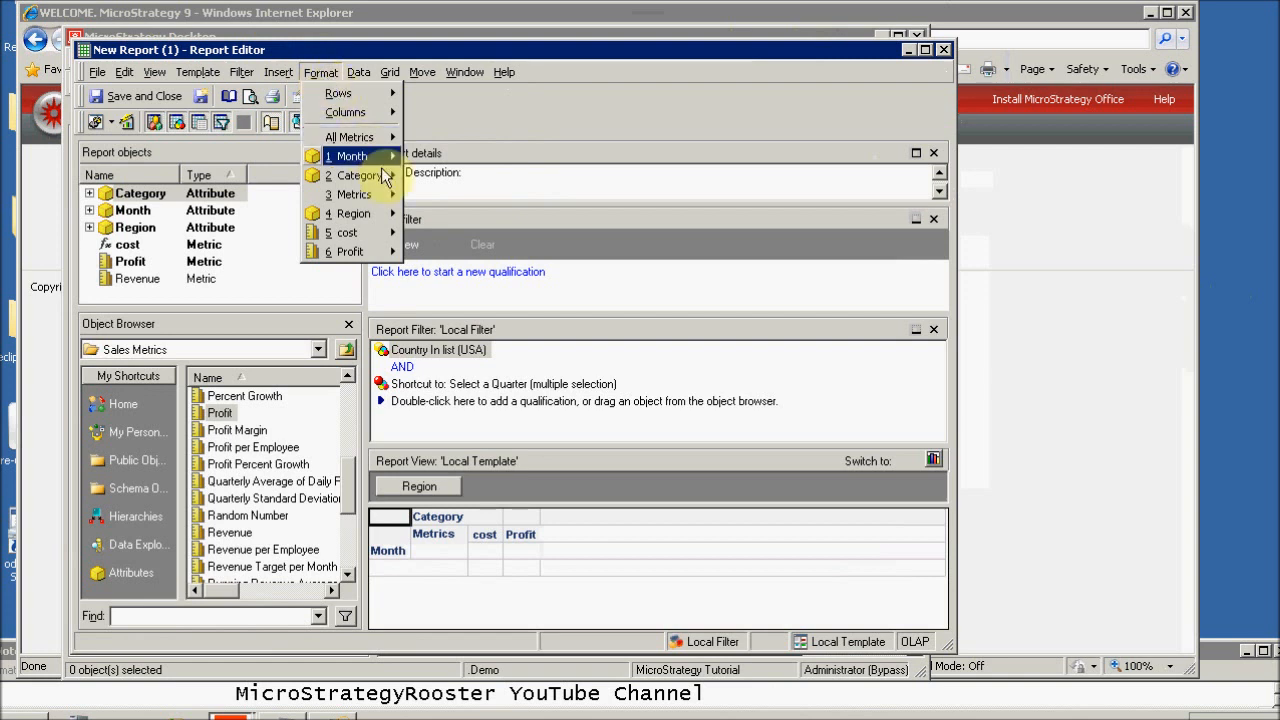
mouse_move(376, 156)
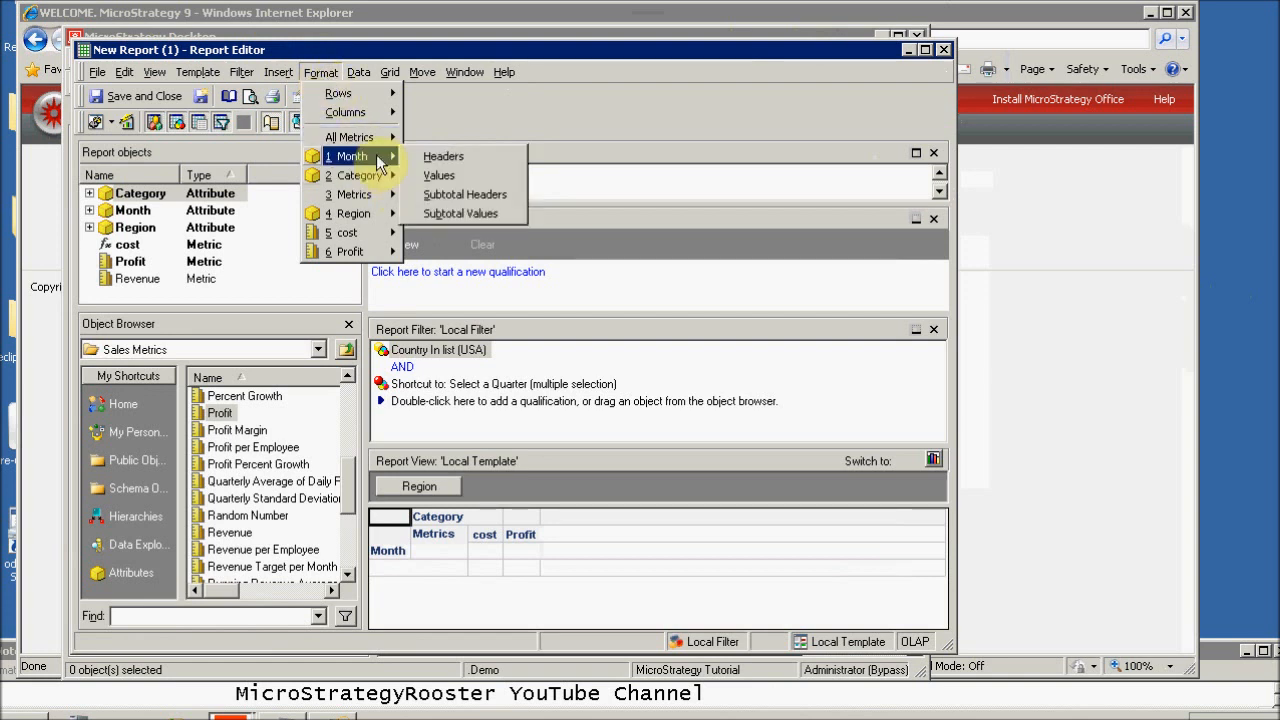
left_click(438, 175)
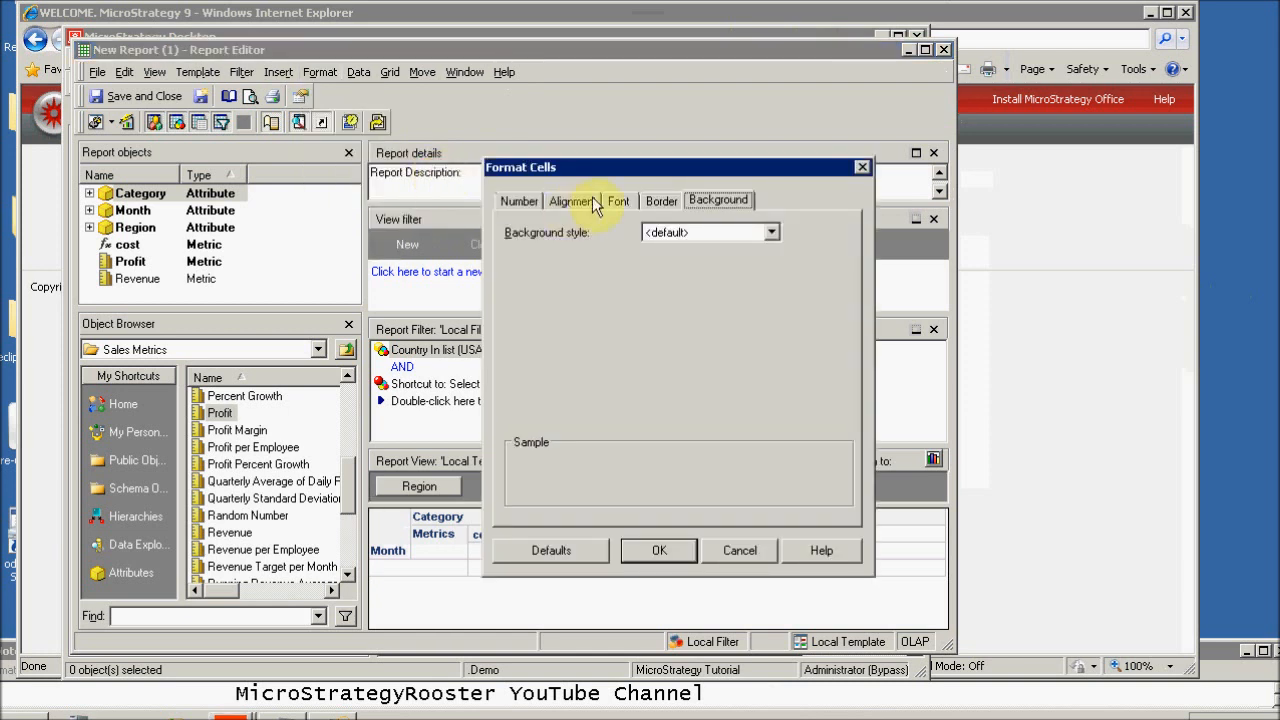
left_click(534, 203)
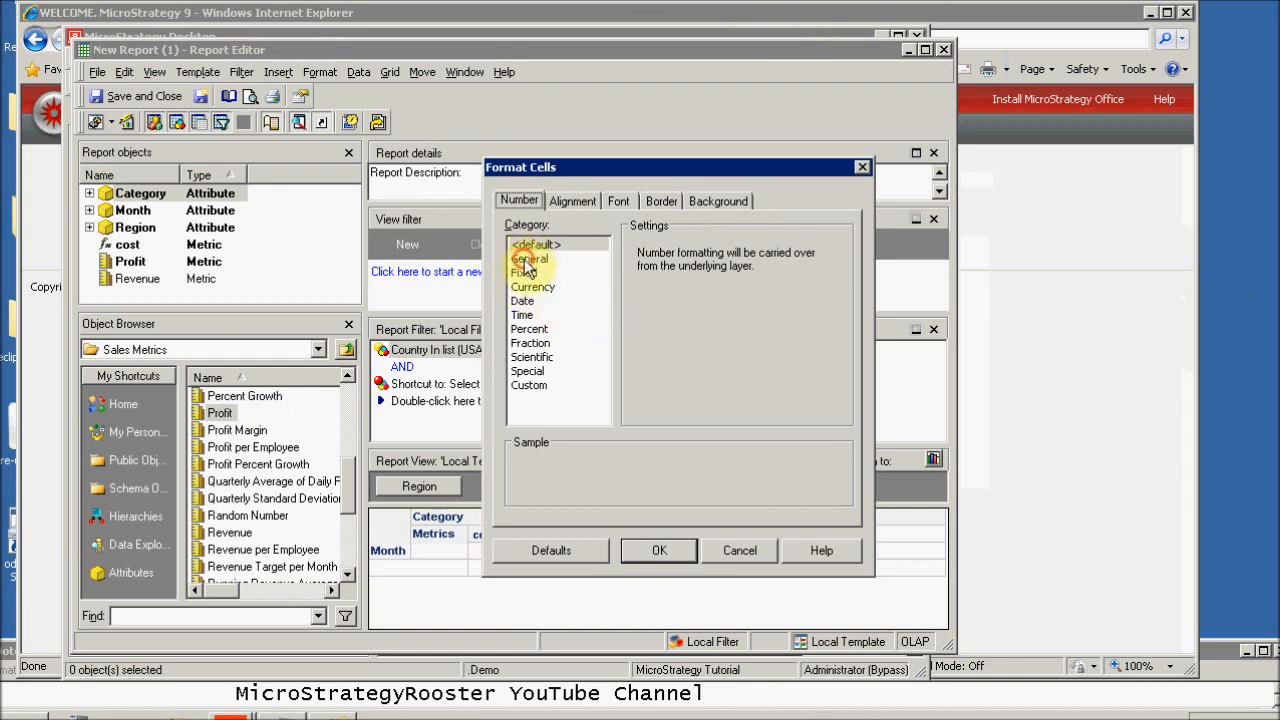
left_click(530, 258)
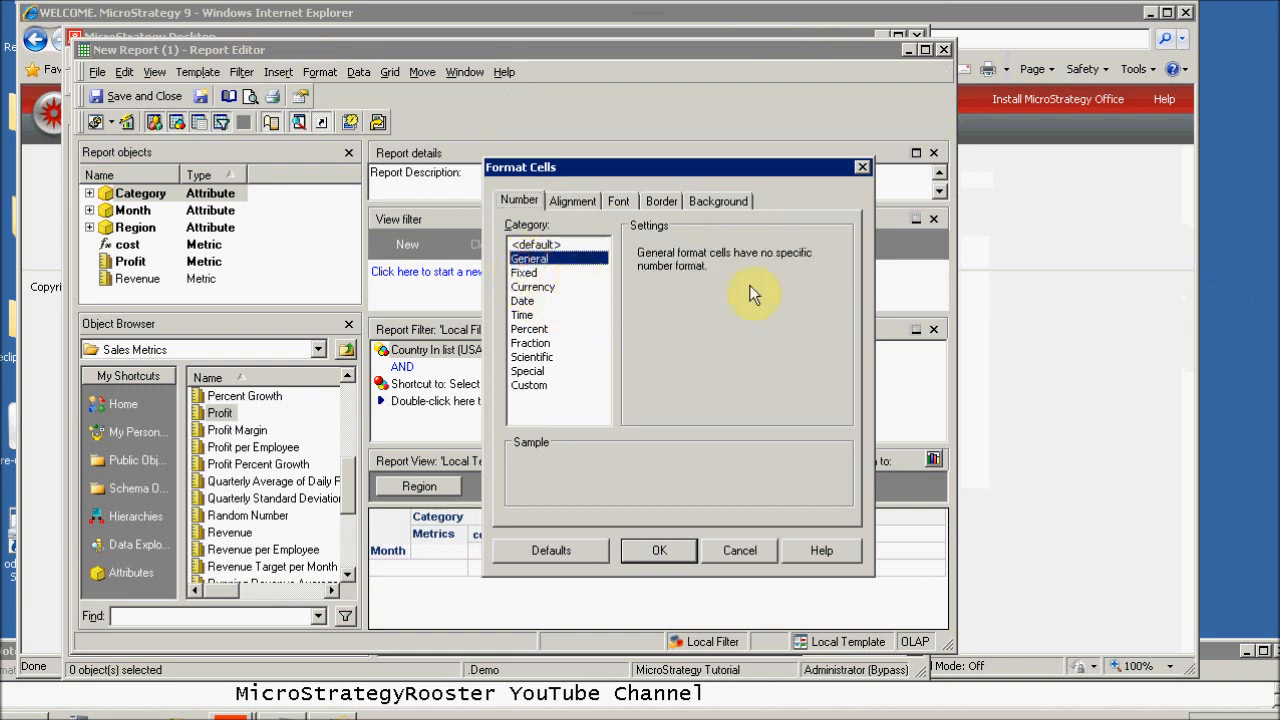
left_click(528, 287)
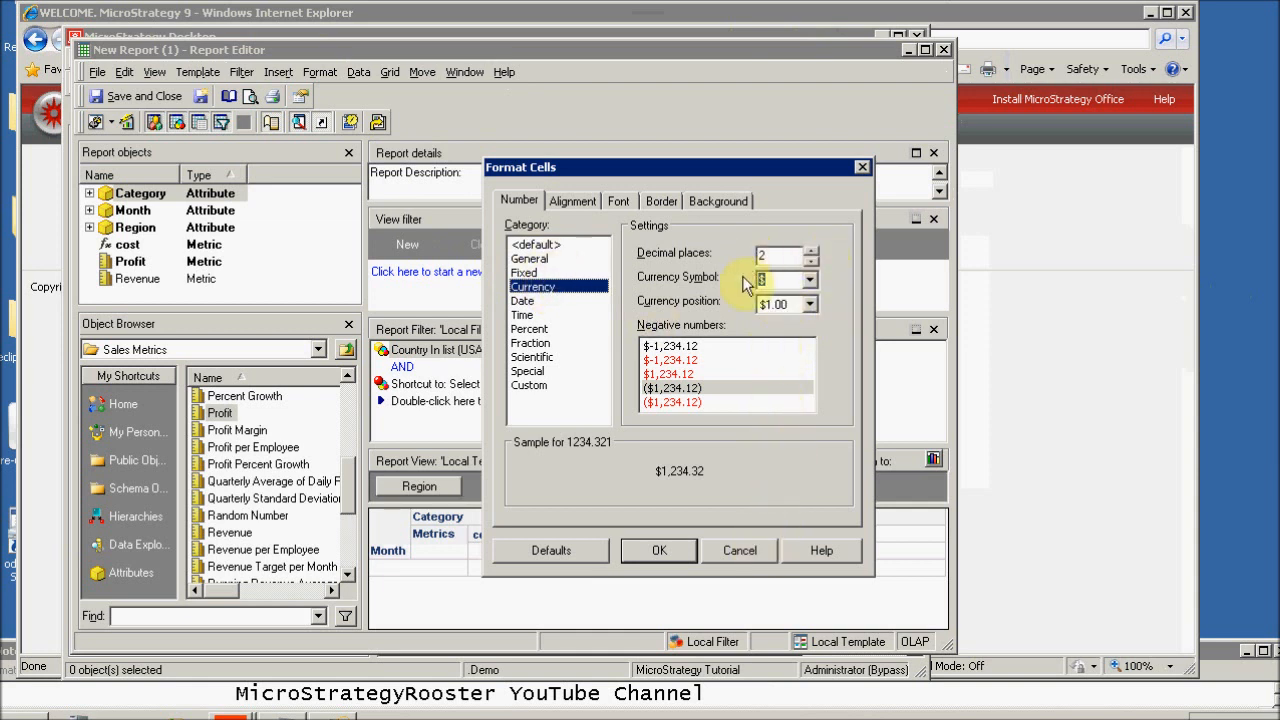
left_click(740, 551)
Step: Add an advanced sort for the report rows by Month, using the DESC form, and check the other sort-by choices
left_click(365, 76)
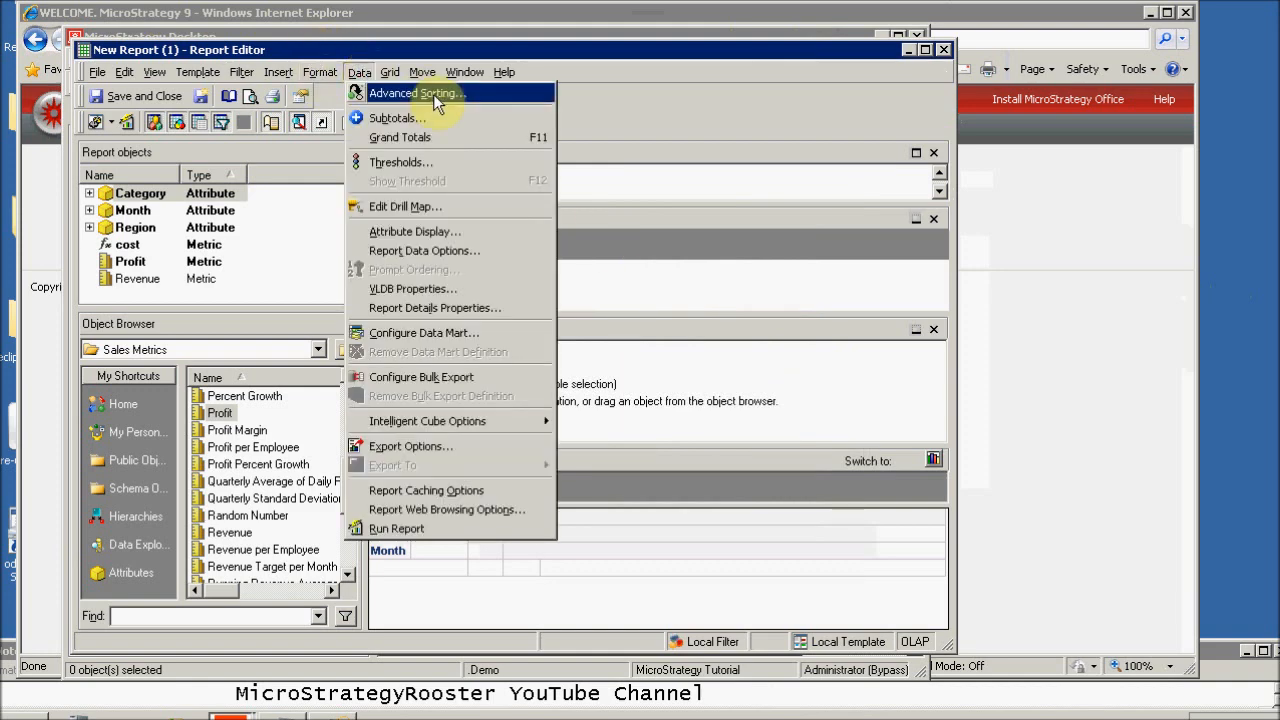
left_click(433, 94)
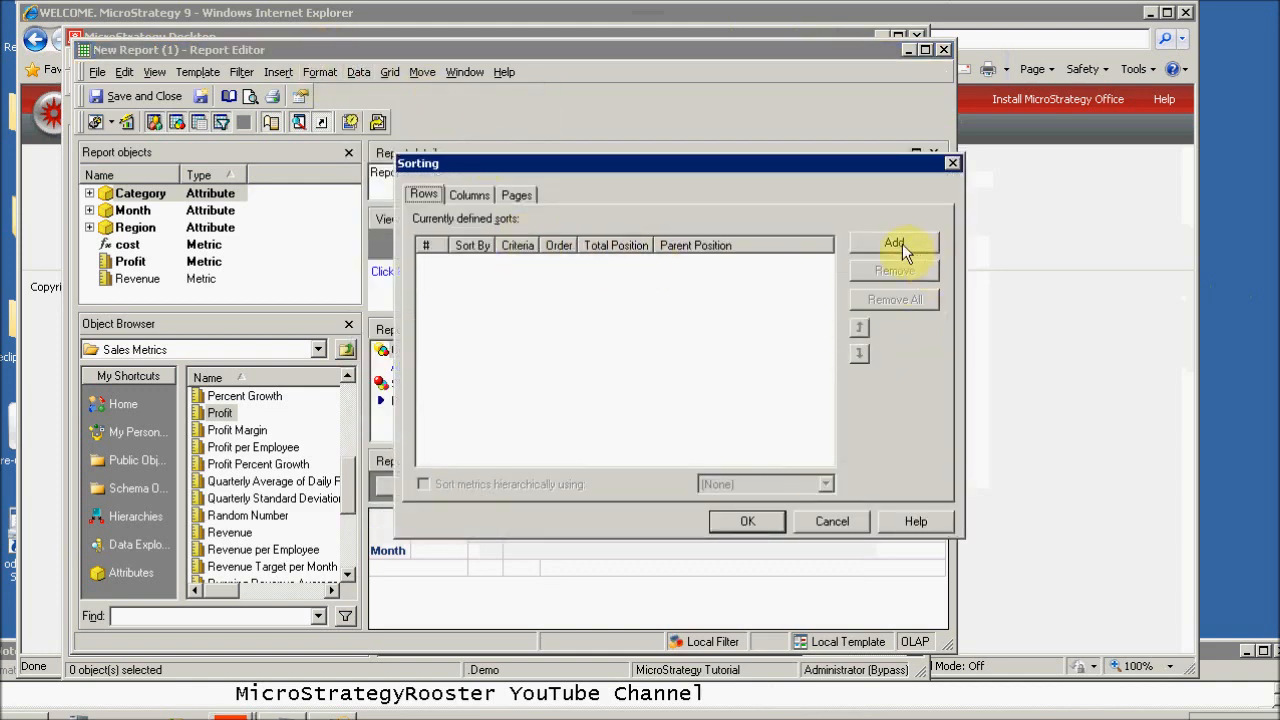
left_click(896, 243)
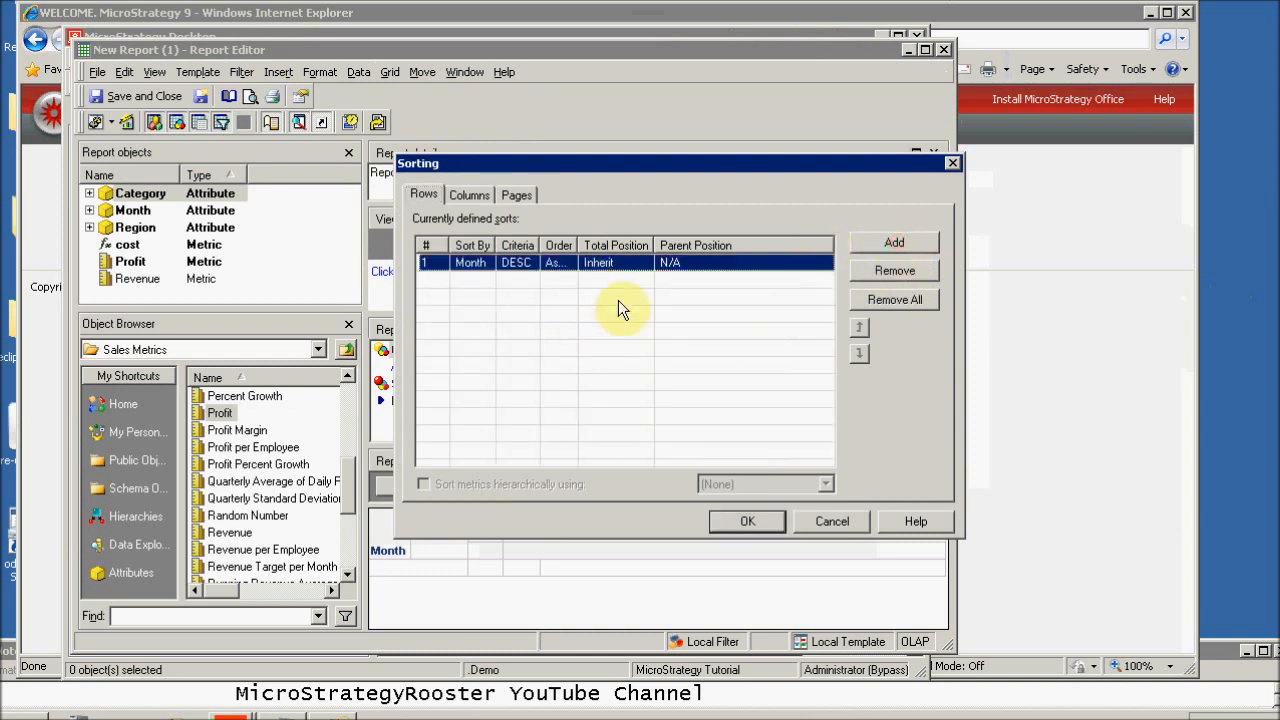
left_click(468, 262)
left_click(487, 262)
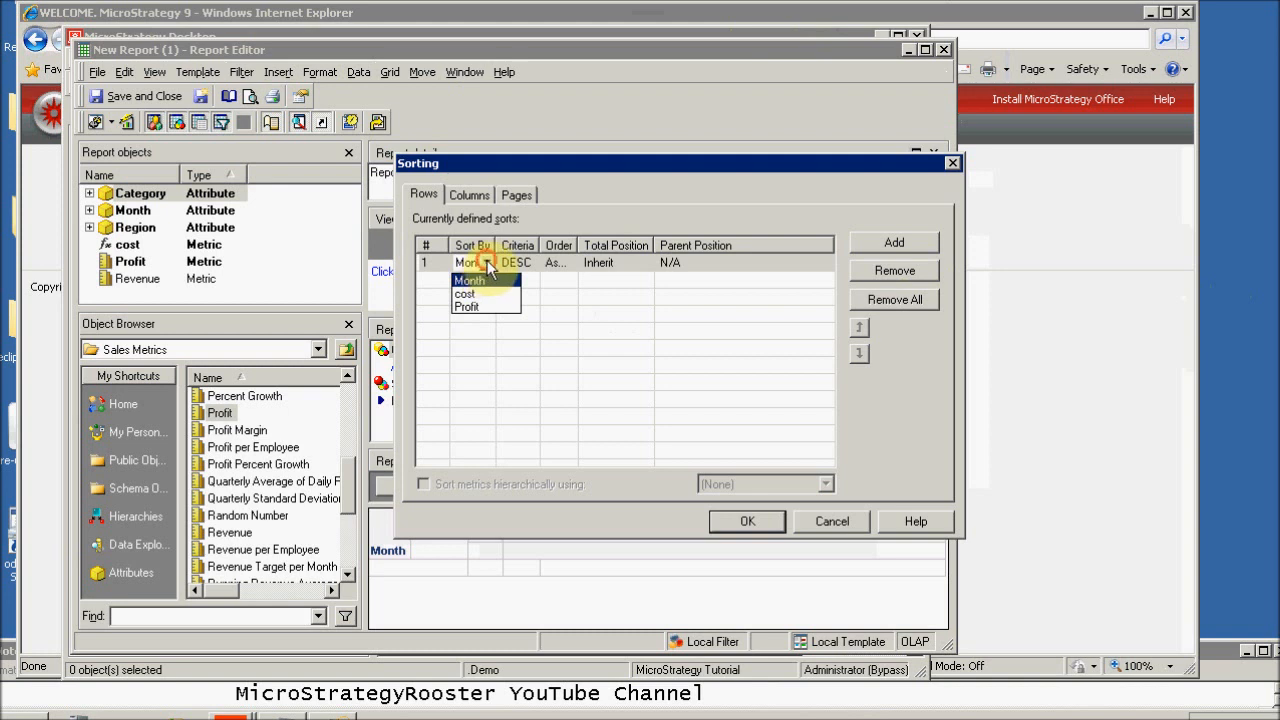
left_click_drag(459, 163, 481, 129)
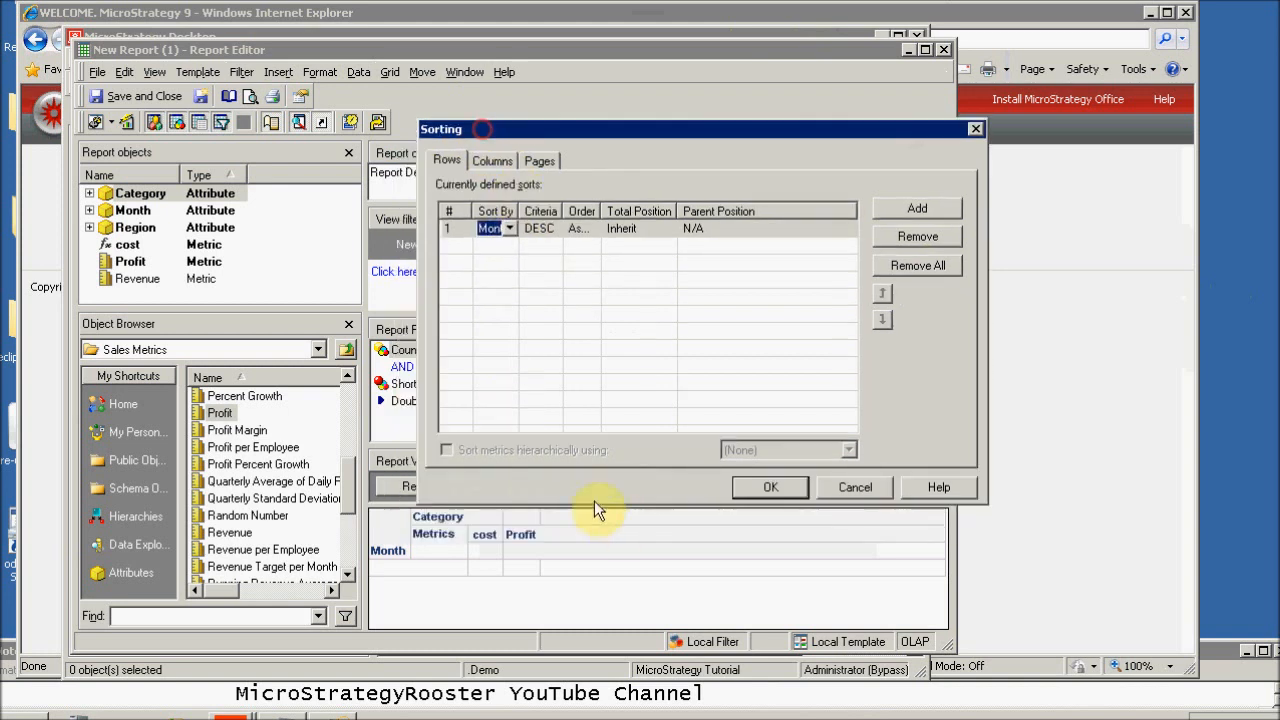
left_click(508, 228)
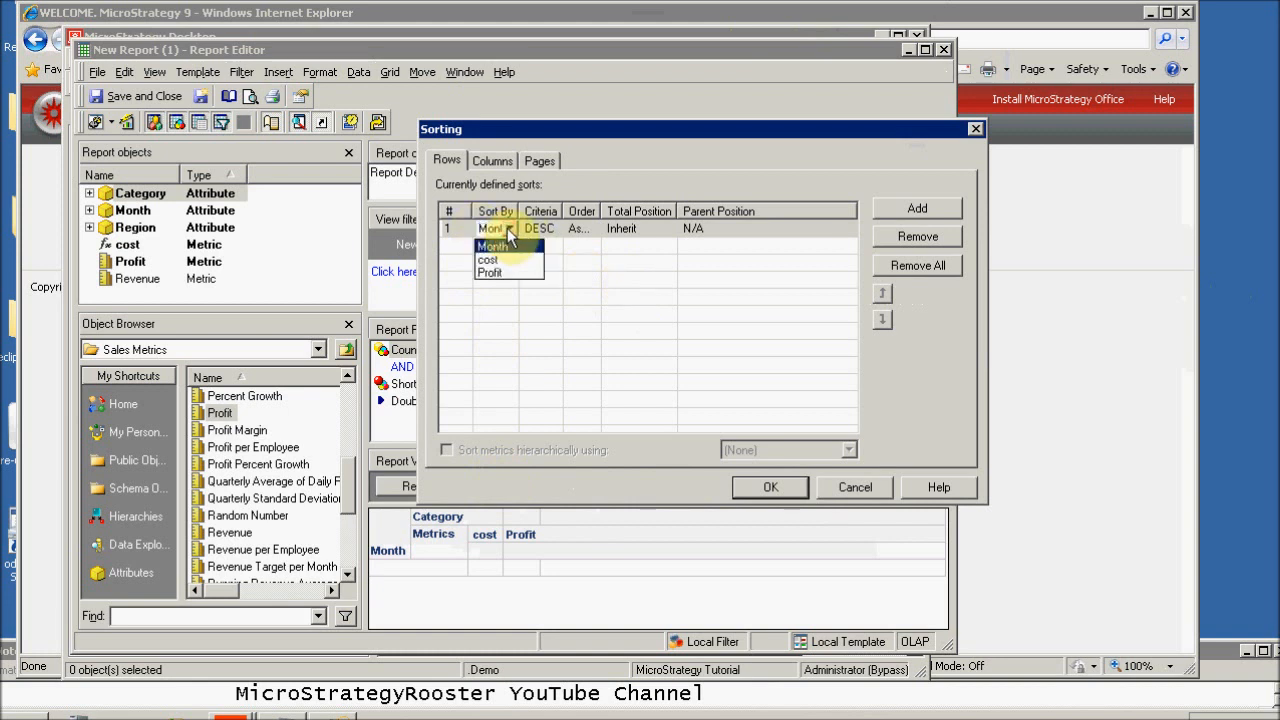
Step: Add an advanced sort for the report columns by Category, using the DESC form as its criteria
left_click(496, 163)
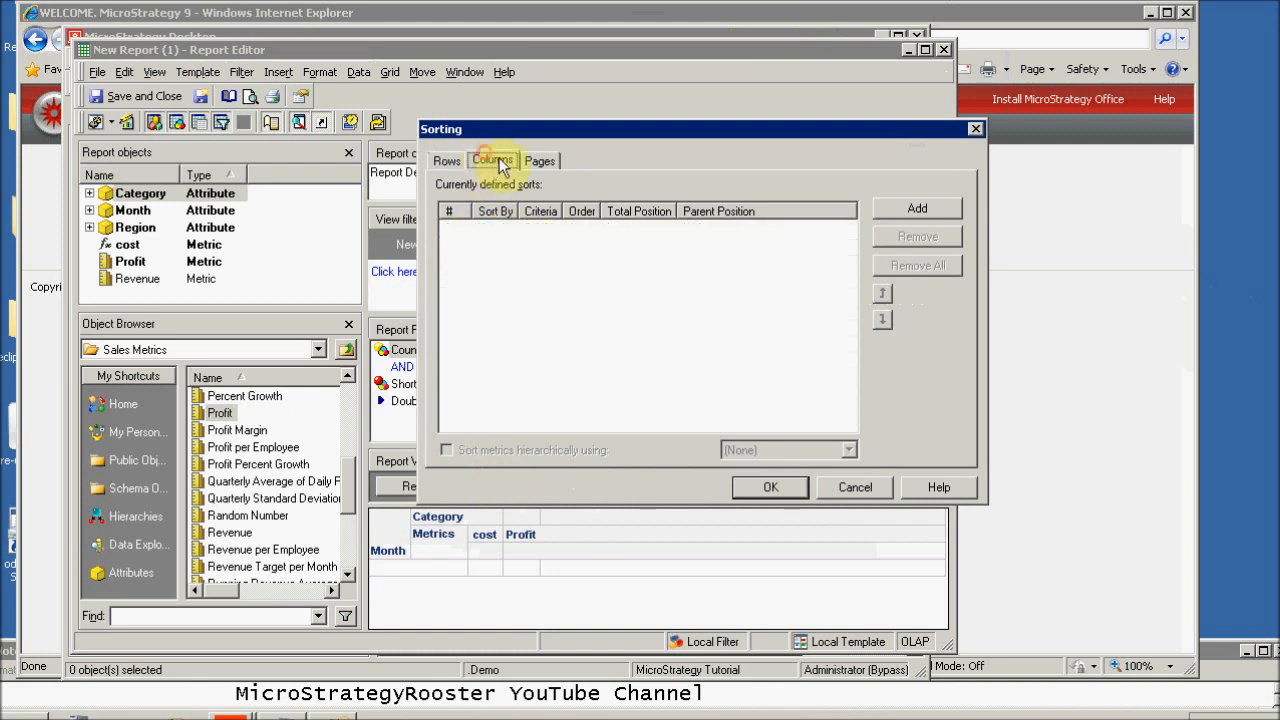
left_click(915, 210)
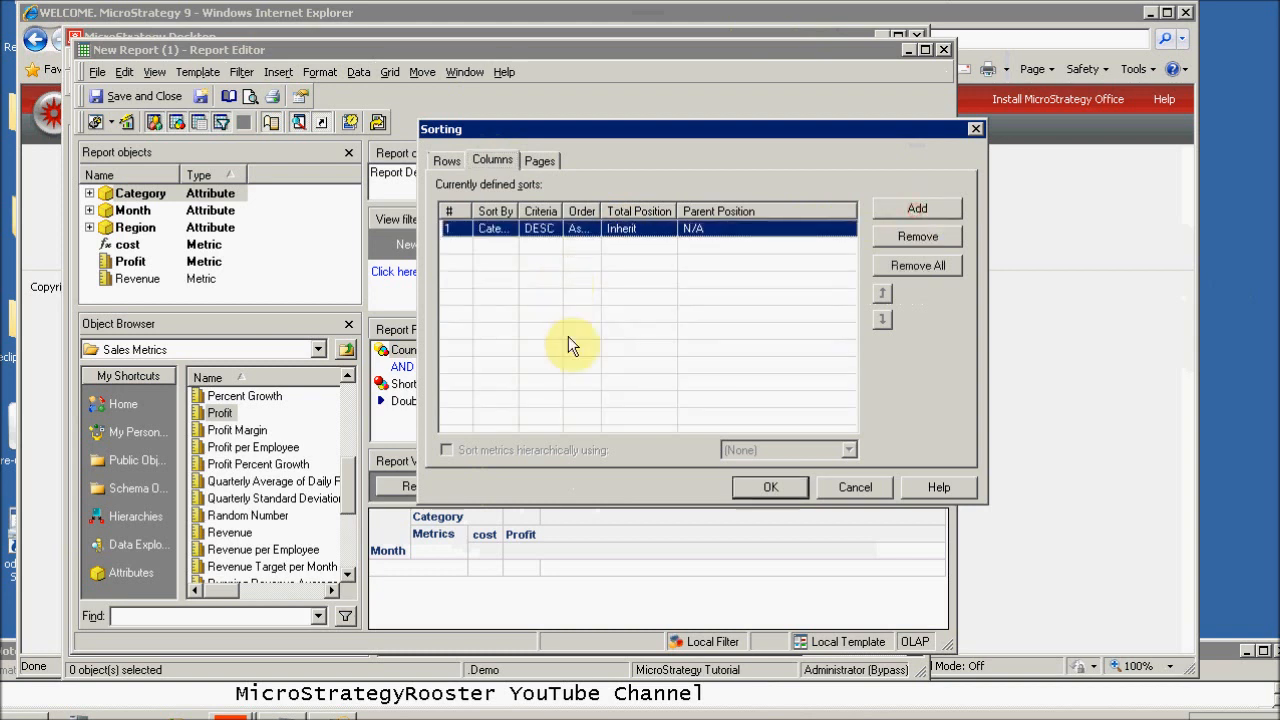
left_click(514, 228)
left_click(514, 228)
left_click(514, 228)
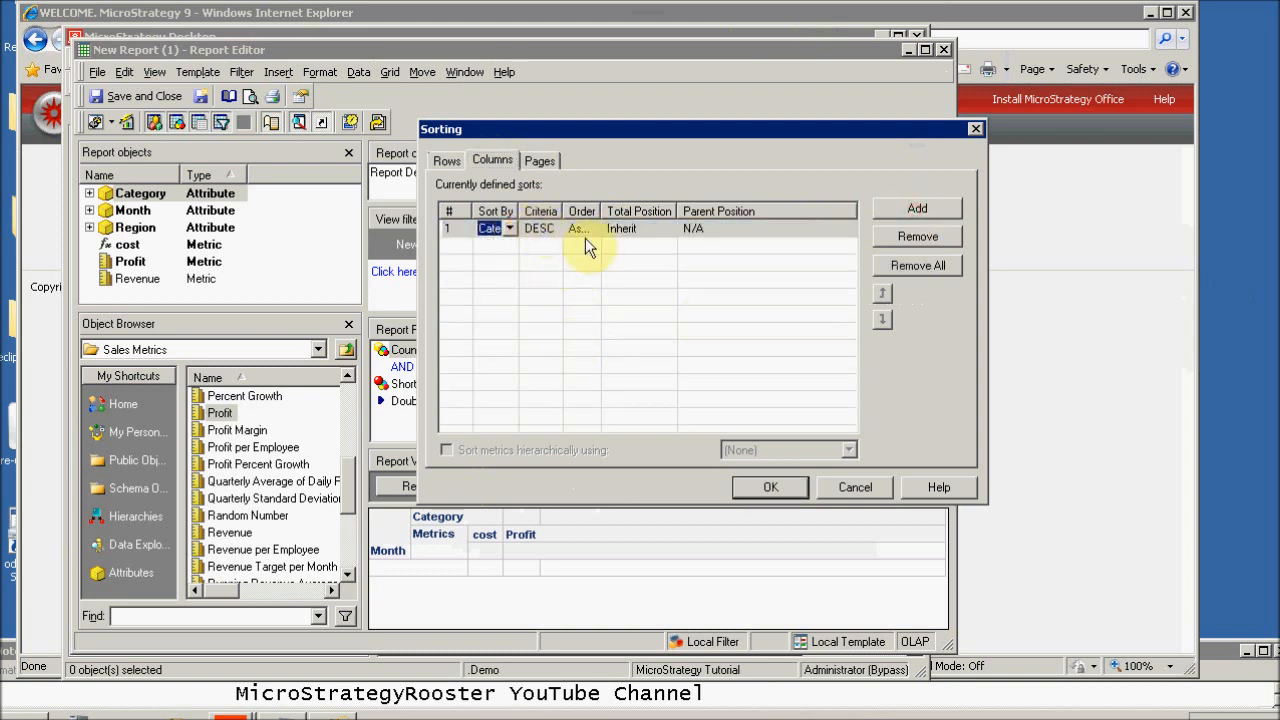
left_click(555, 228)
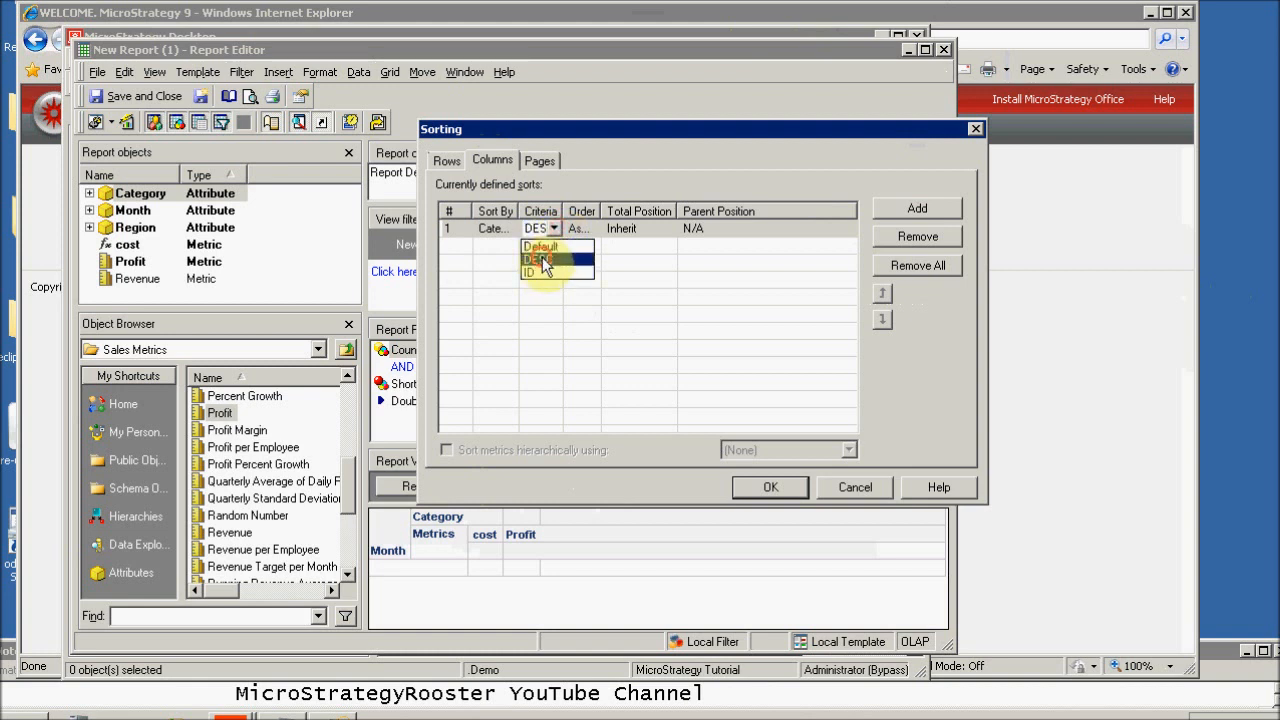
left_click(541, 261)
left_click(551, 228)
Step: Keep the Category column sort in Ascending order and widen the Order and Sort By columns to show their full values
left_click(582, 228)
left_click_drag(601, 211, 627, 212)
left_click(611, 228)
left_click(622, 228)
left_click(622, 228)
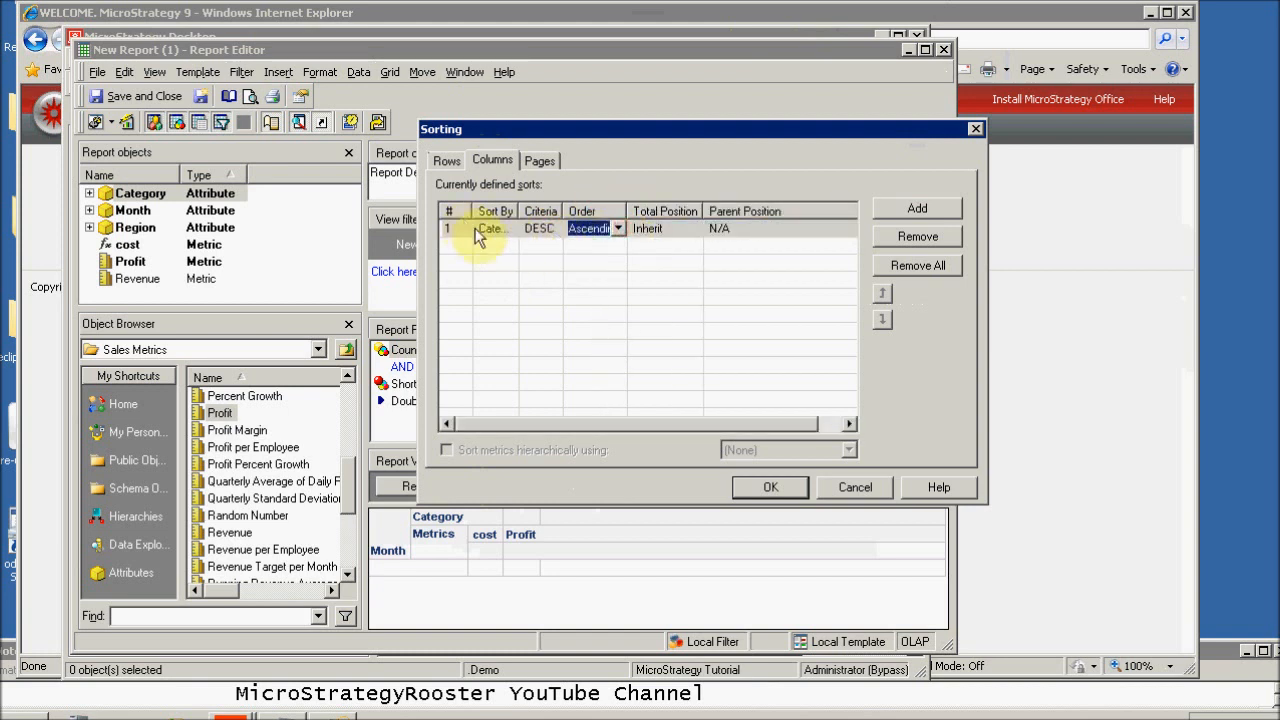
left_click_drag(520, 211, 533, 211)
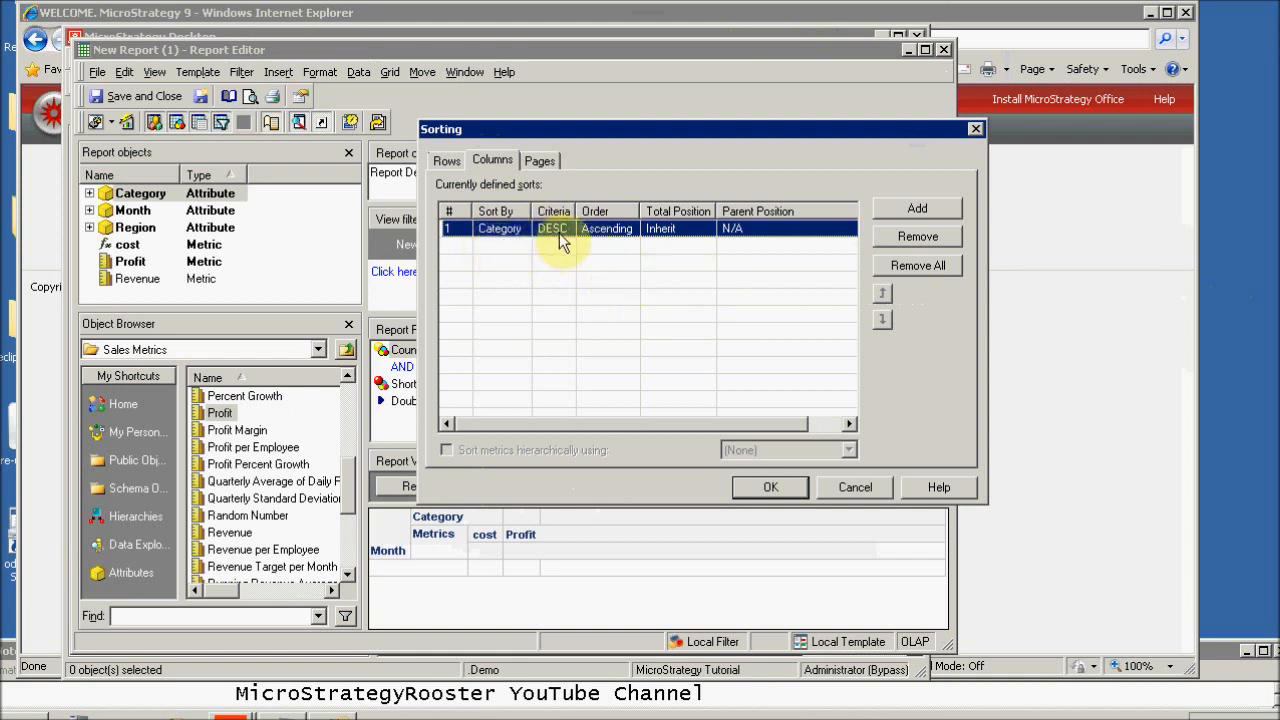
Step: Check the page sorts without adding any and apply the defined row and column sorting to the report
left_click(536, 160)
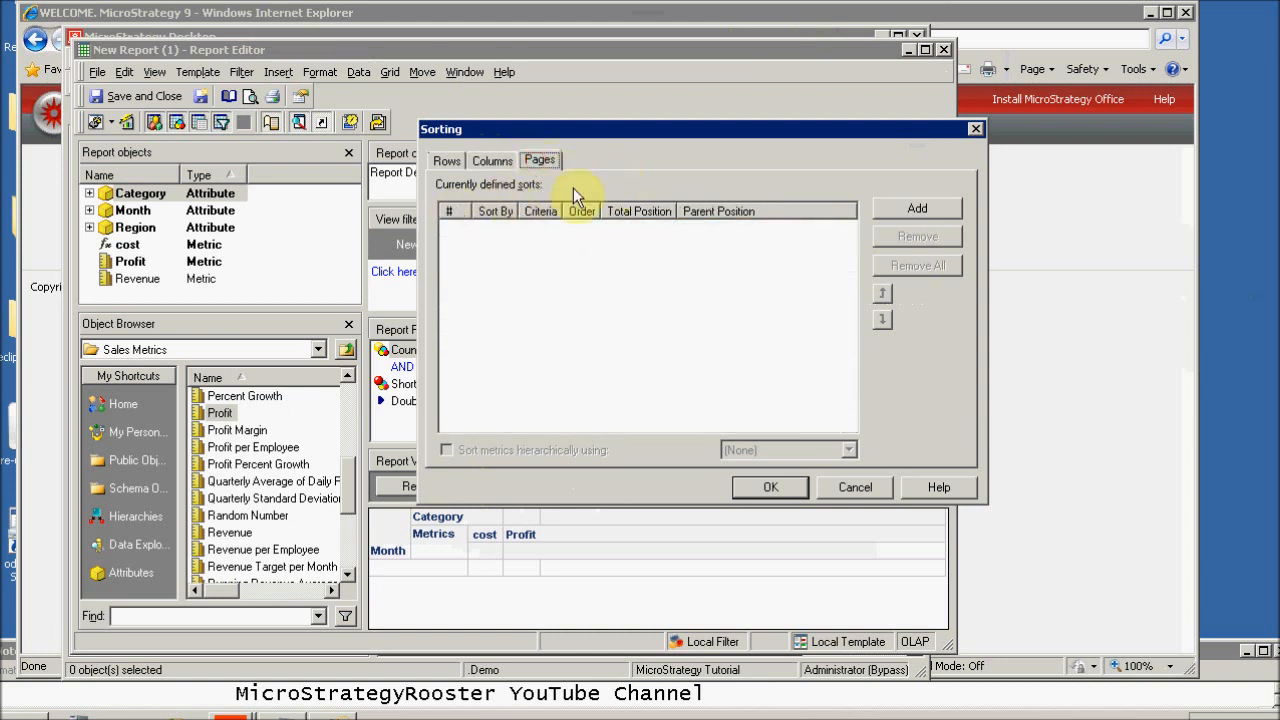
left_click_drag(494, 131, 492, 106)
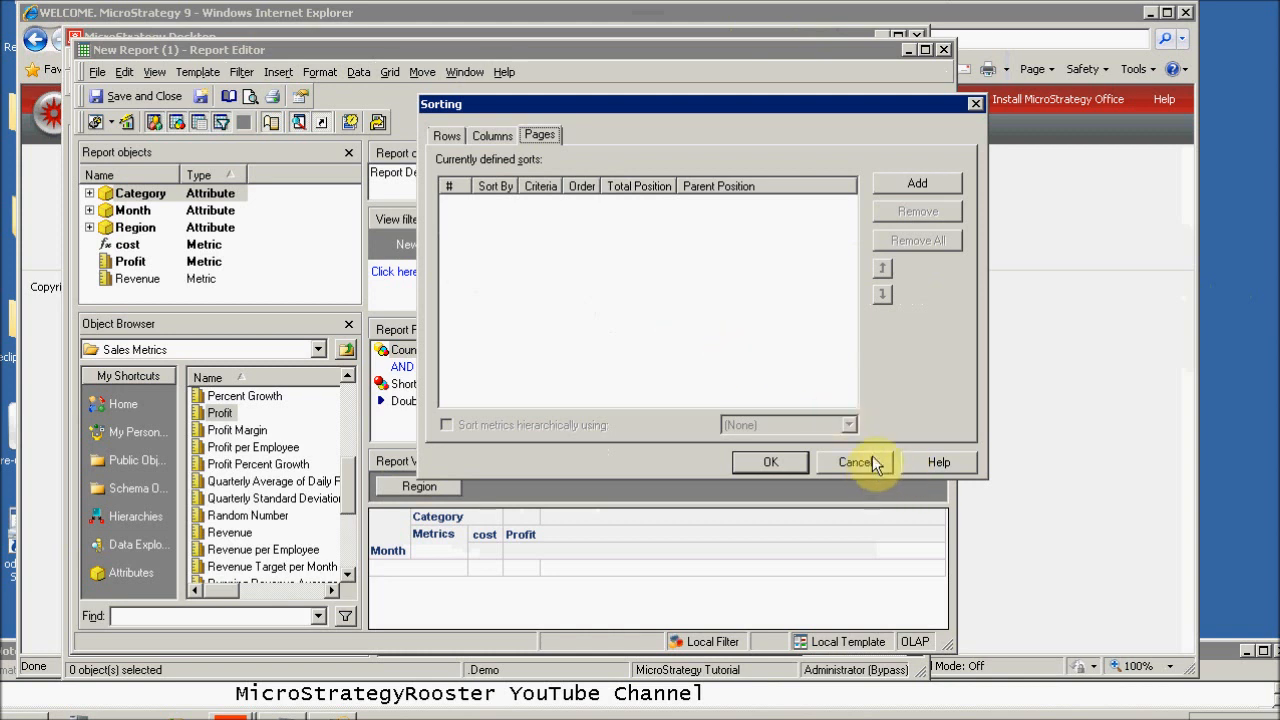
left_click(770, 462)
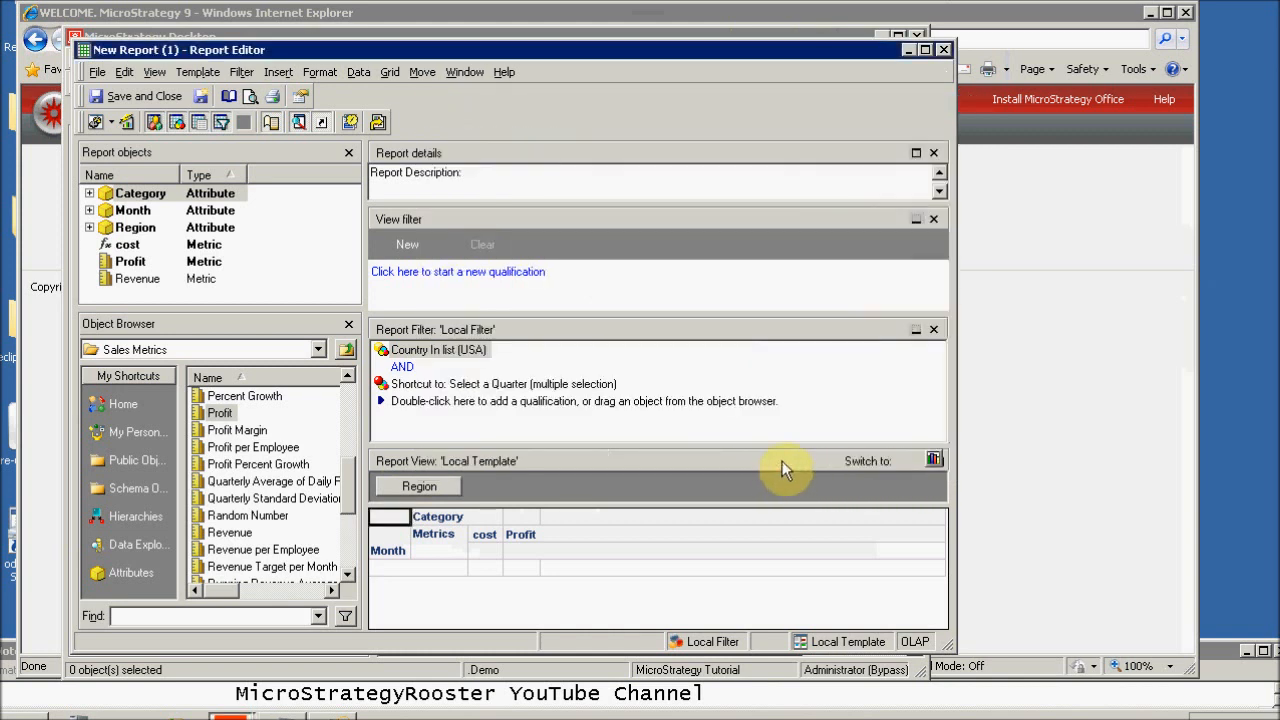
Step: Open the report data options and examine the report limit and the join types of the Revenue and Profit metrics
left_click(322, 74)
mouse_move(360, 75)
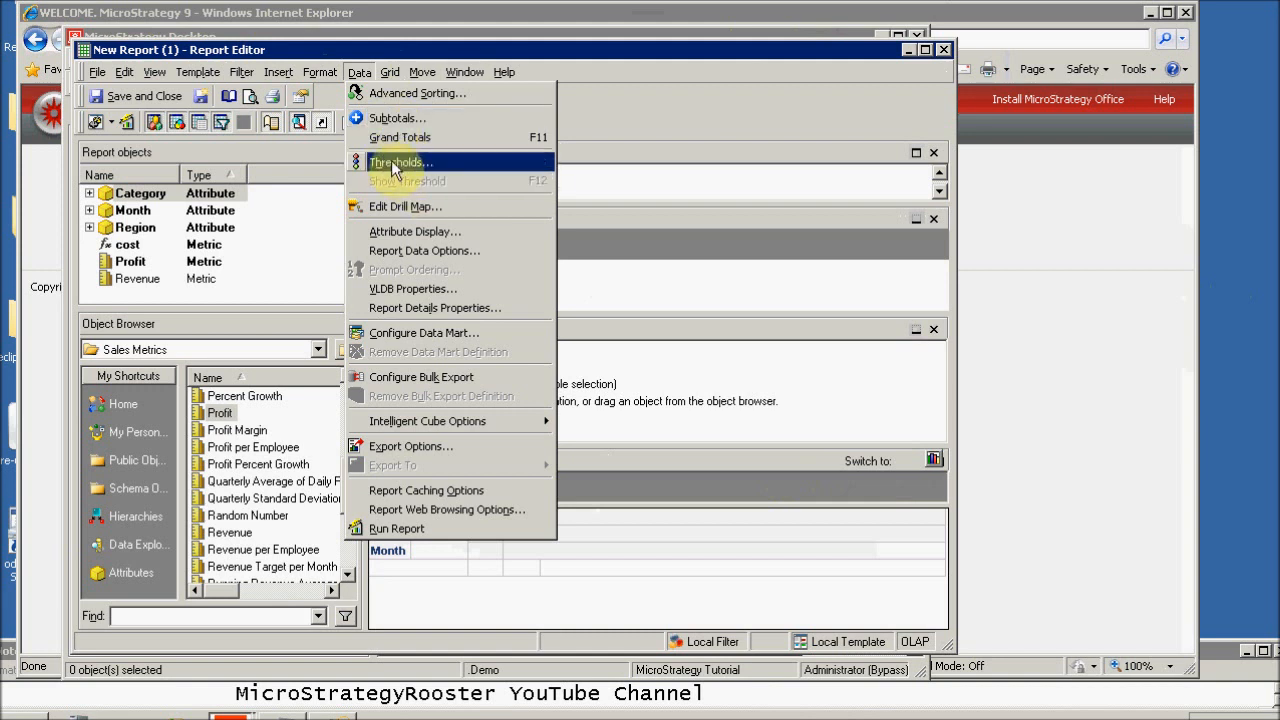
left_click(412, 252)
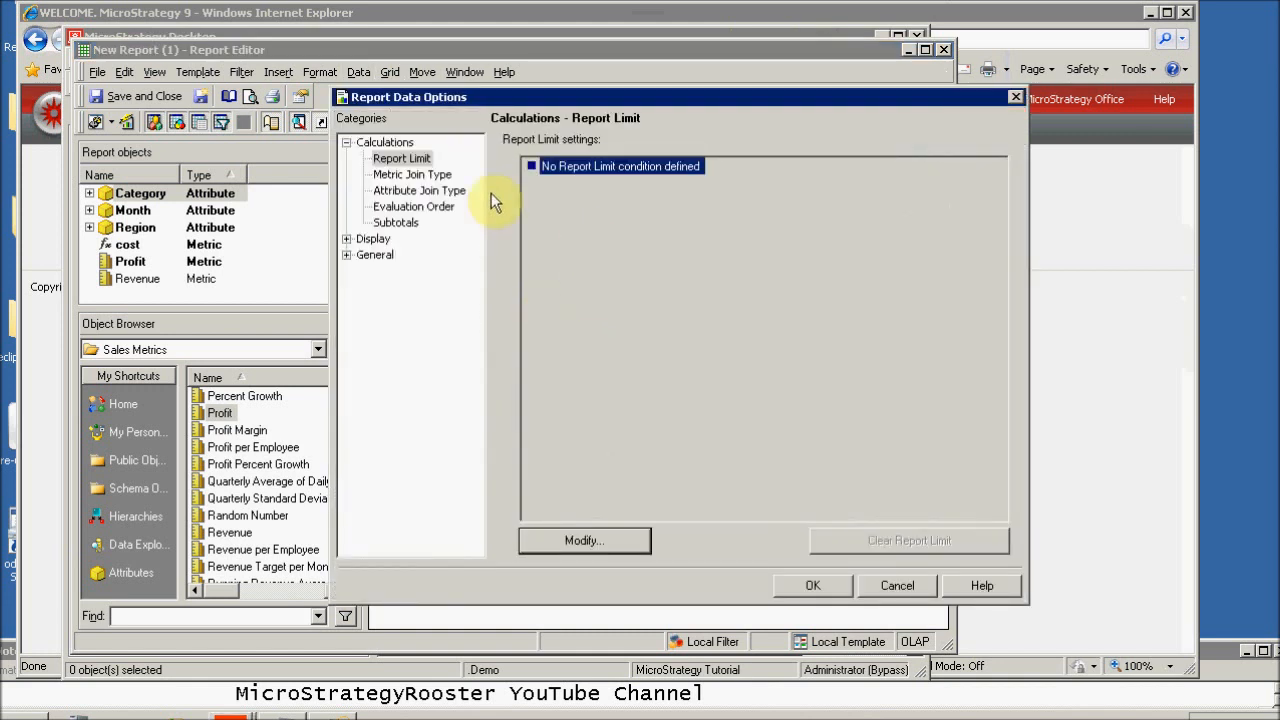
left_click(415, 175)
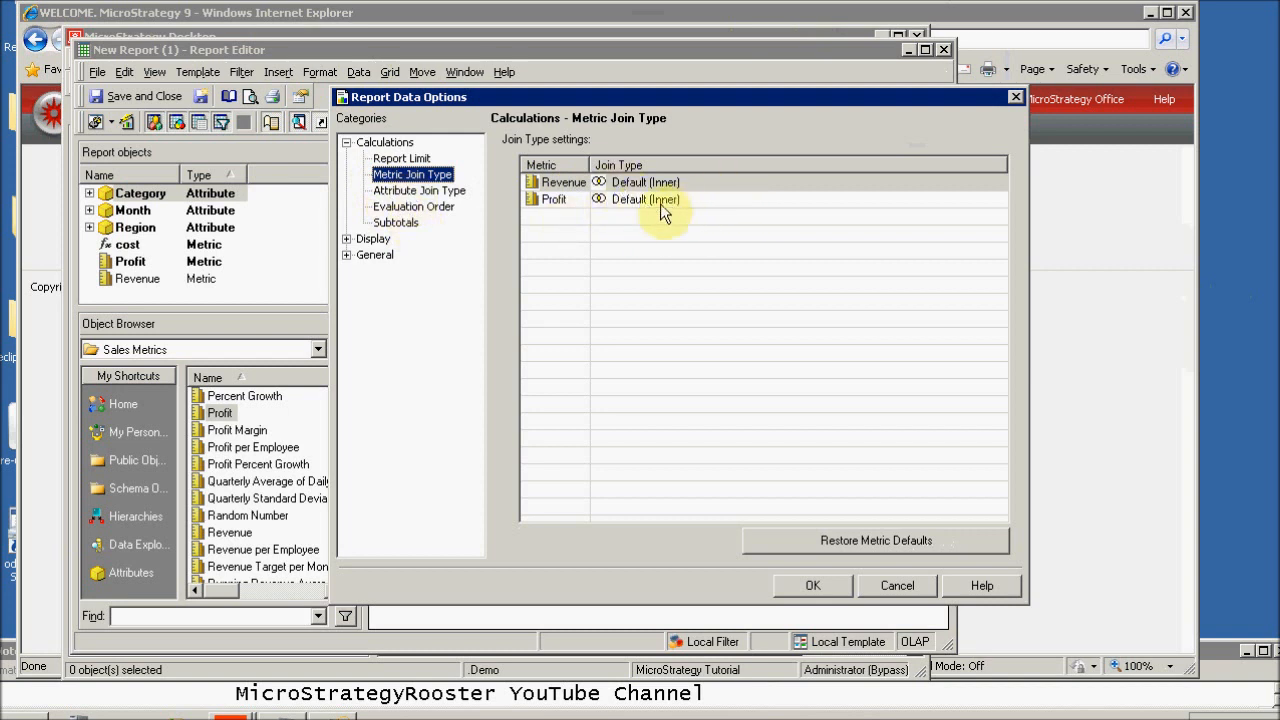
Step: Enter "my cost" as the display alias of the cost metric
left_click(360, 240)
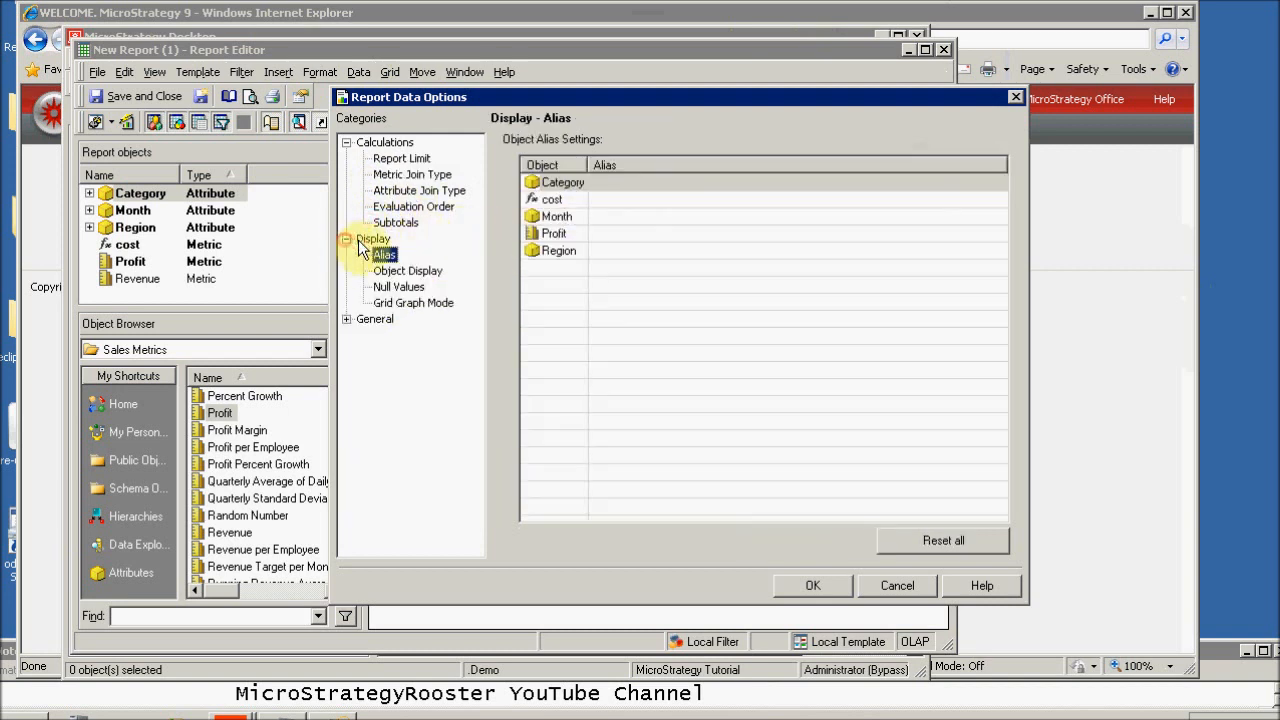
left_click(626, 235)
left_click(619, 199)
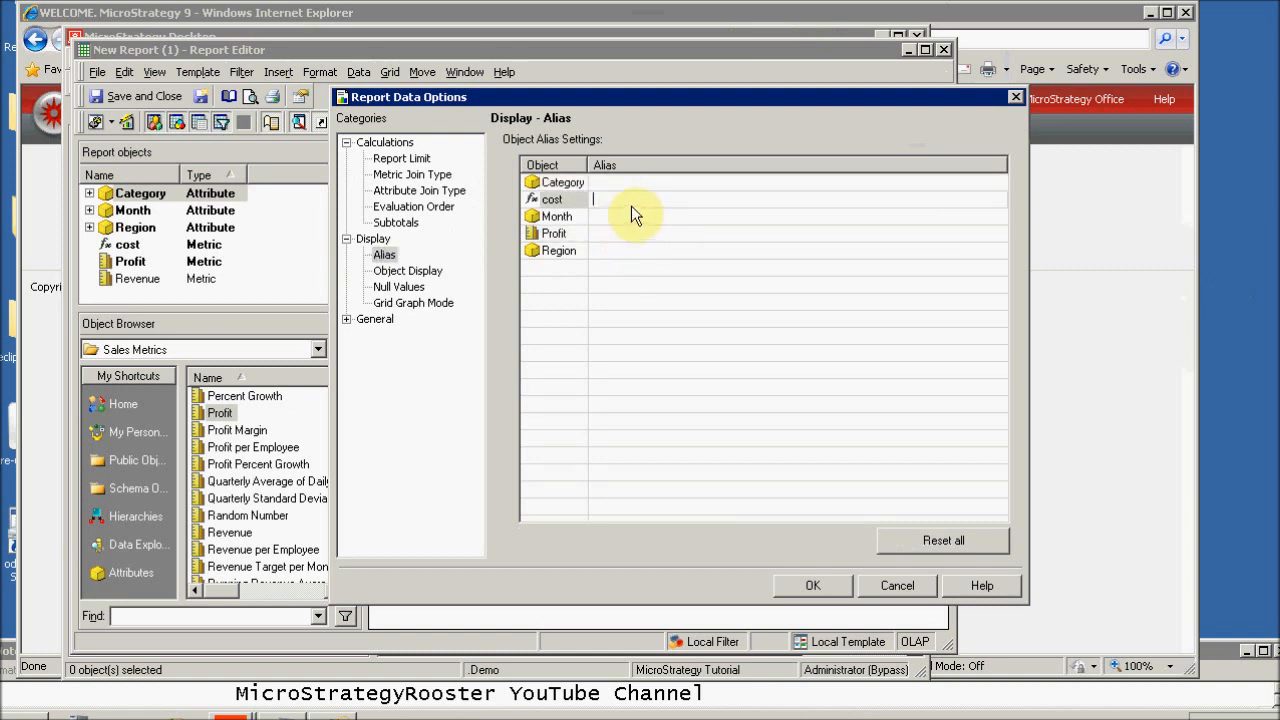
type("my cost")
Step: Override the default null display, using "no data" for empty warehouse values and "missing" for missing objects
left_click(406, 287)
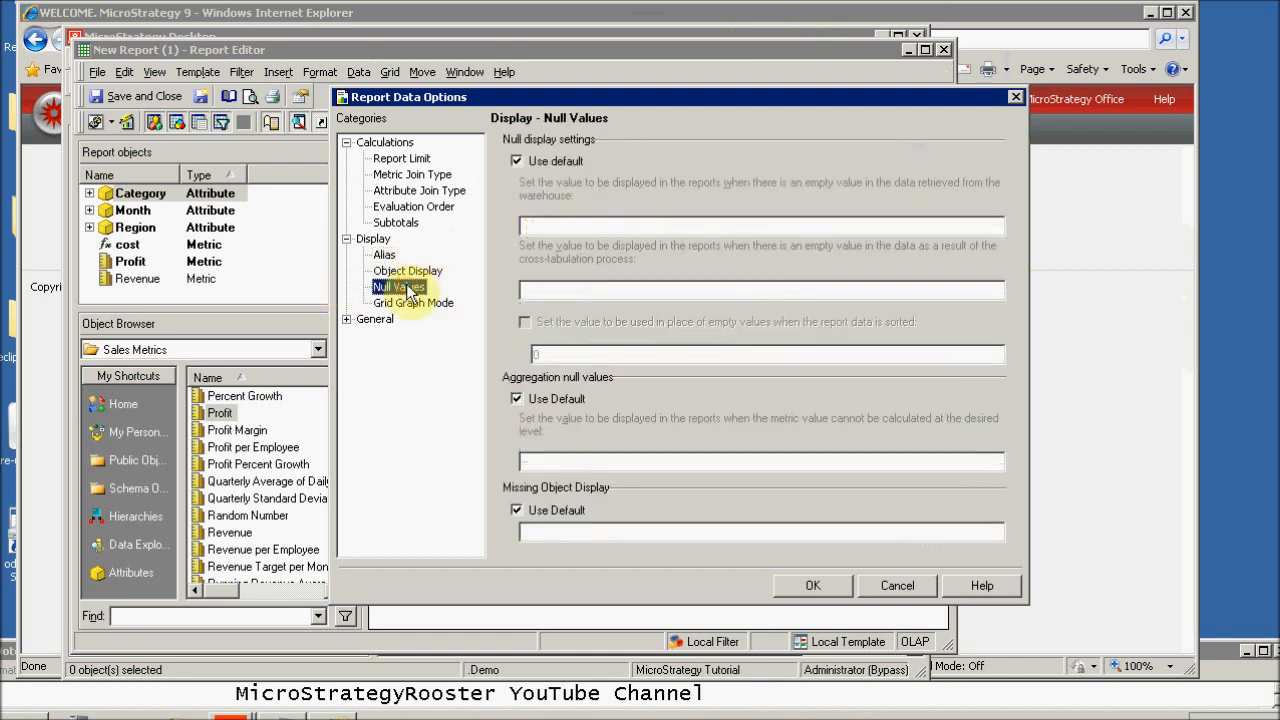
left_click(517, 161)
left_click(555, 224)
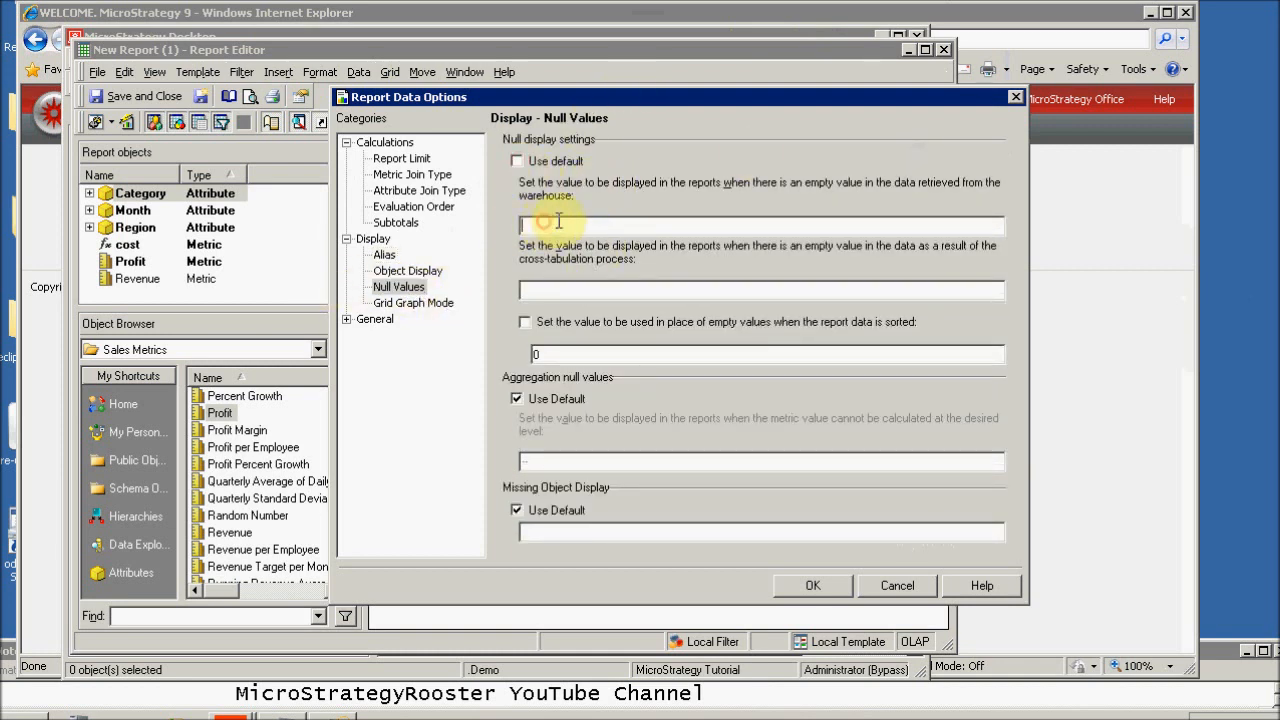
type("no data")
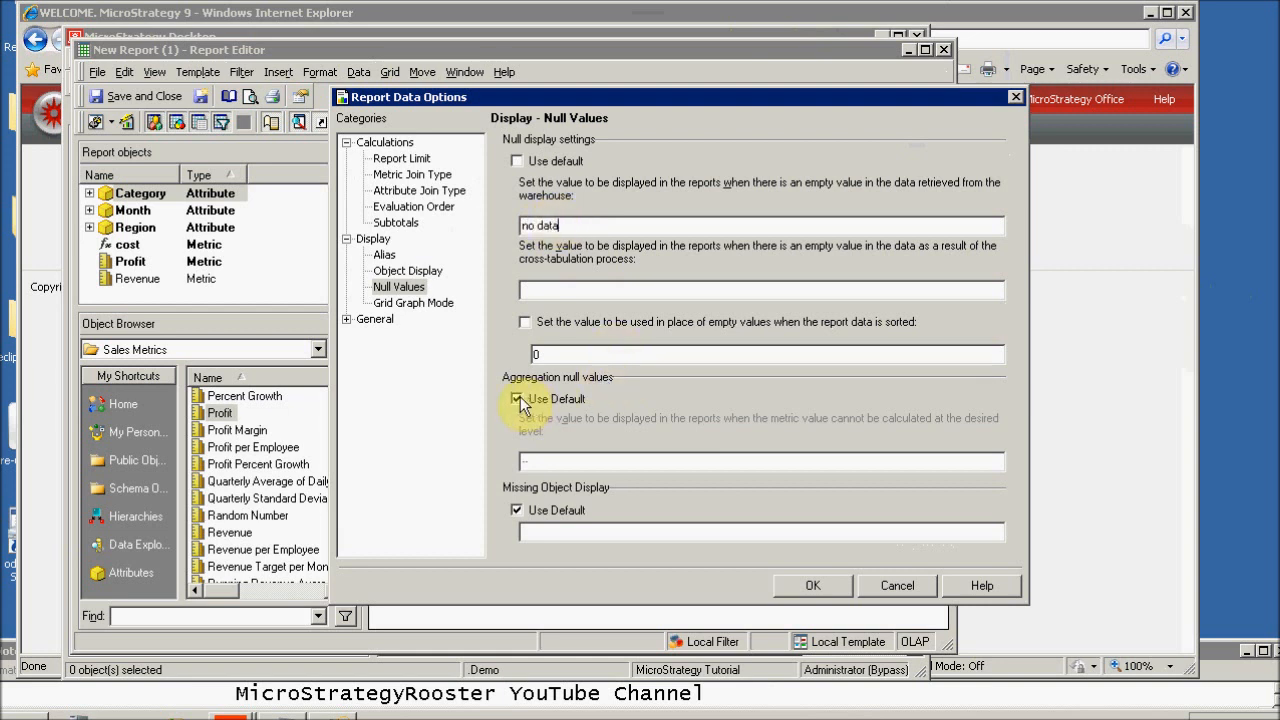
left_click(516, 510)
left_click(530, 532)
type("missing")
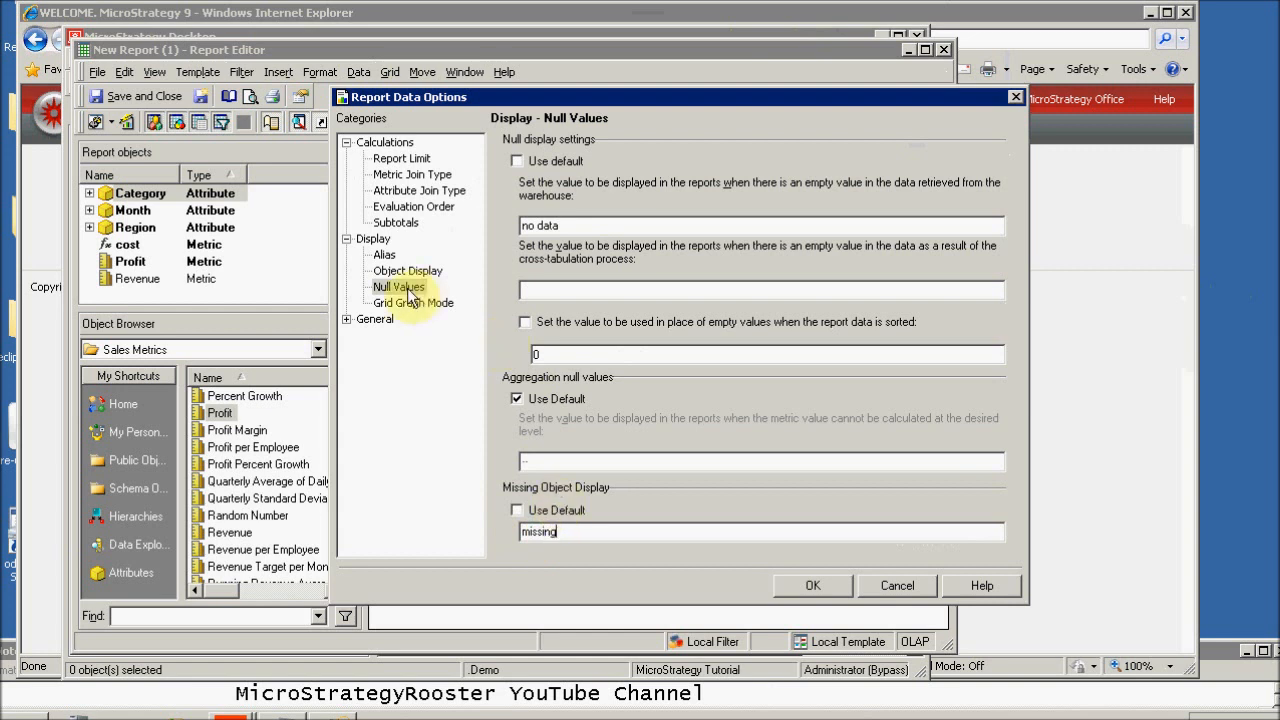
Step: Examine the general drilling and advanced settings, and close the report data options without applying them
left_click(345, 320)
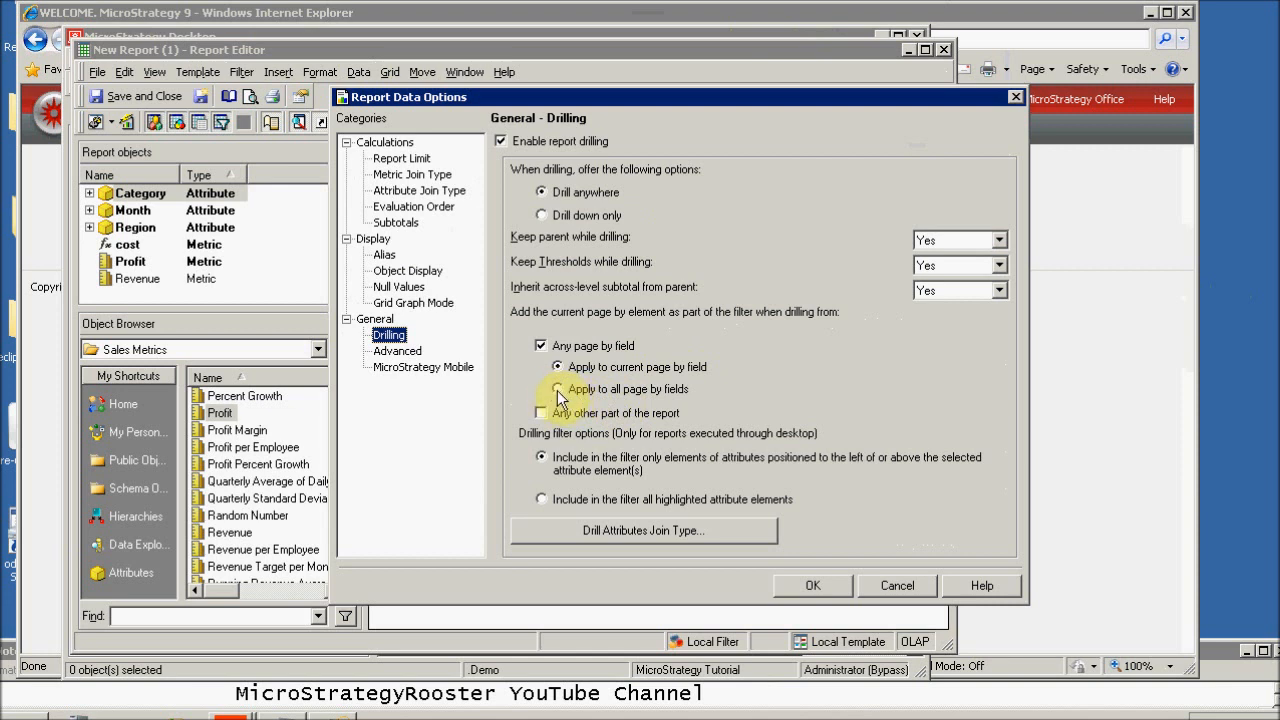
left_click(405, 352)
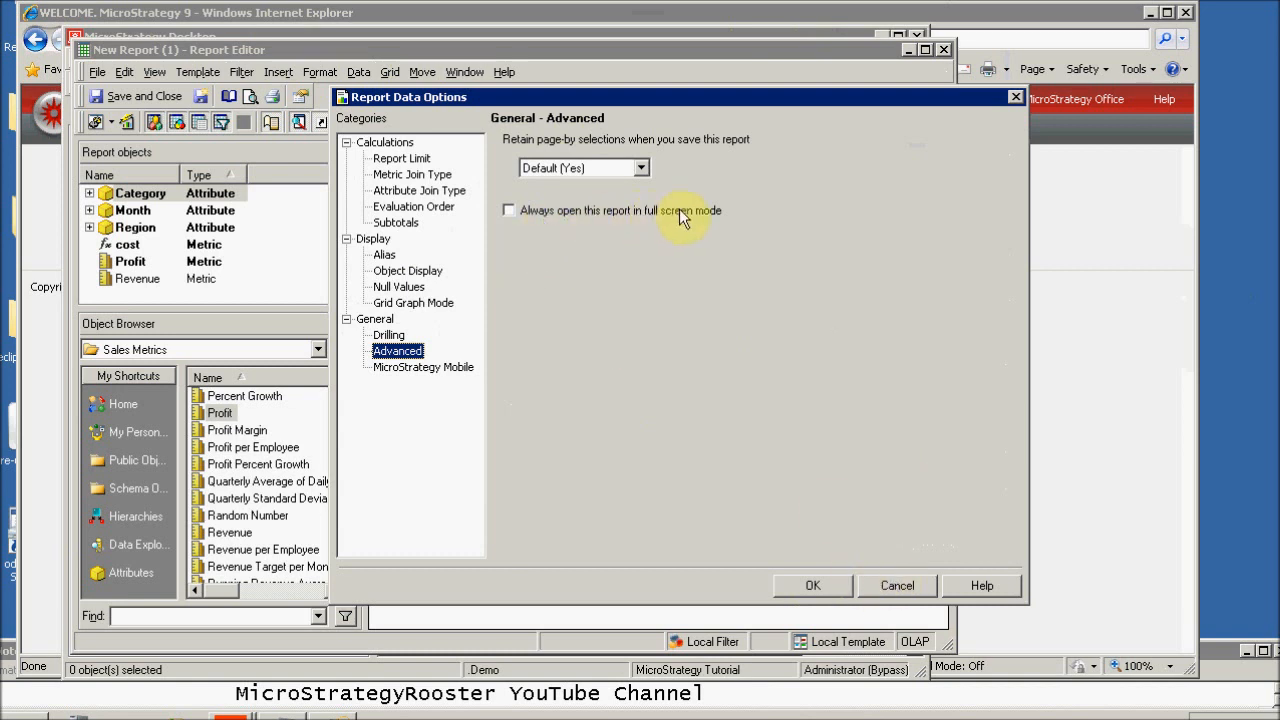
left_click(897, 585)
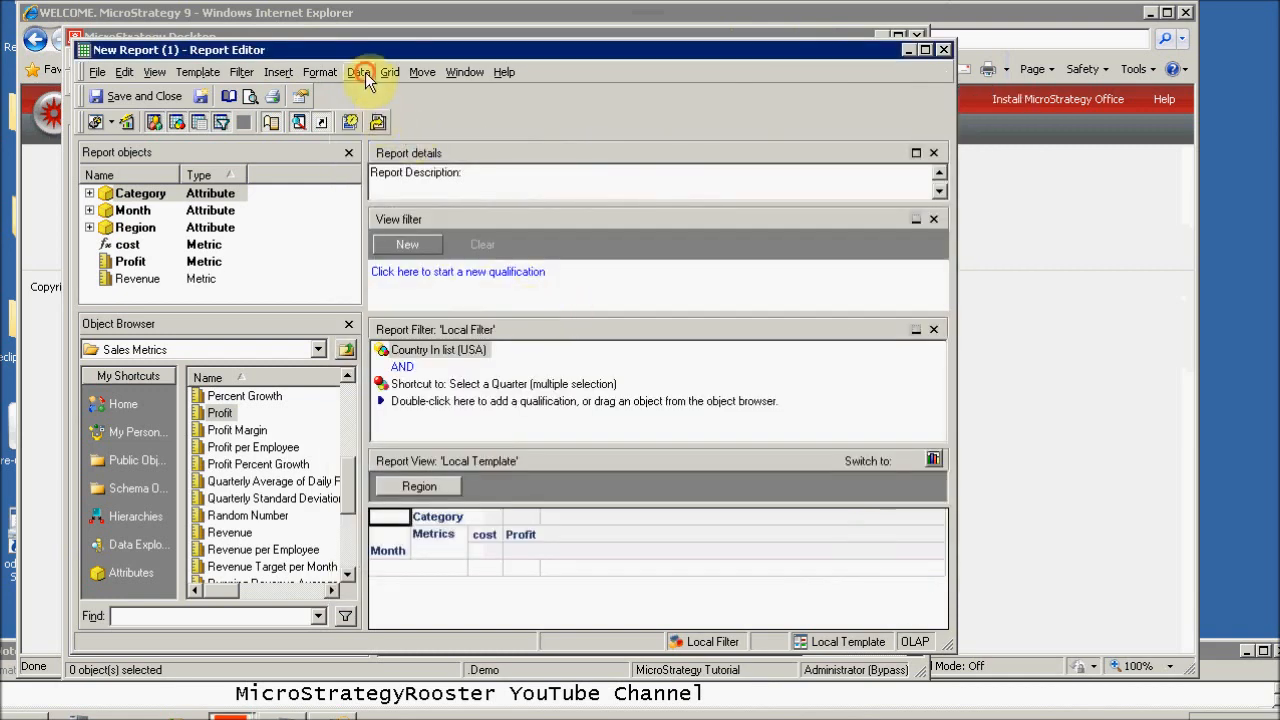
Step: Inspect the drill map associated with the Month attribute and close the Drill Map Editor without saving changes
left_click(362, 76)
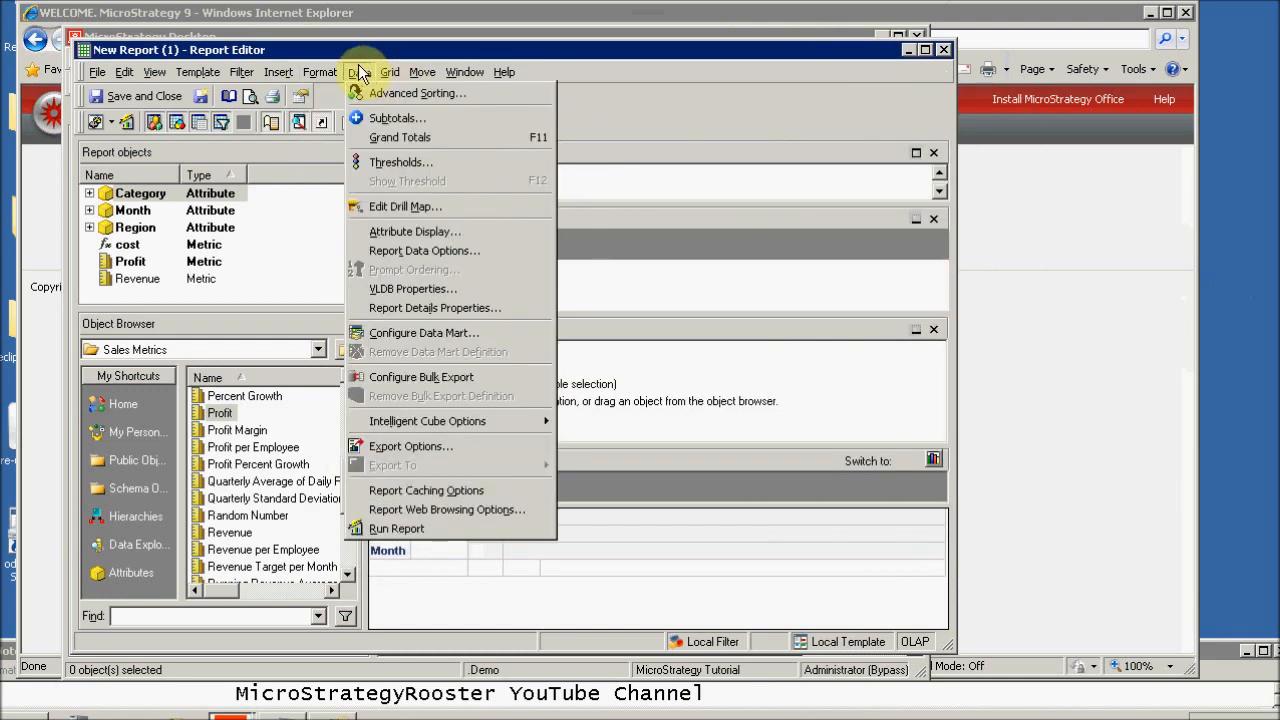
left_click(427, 208)
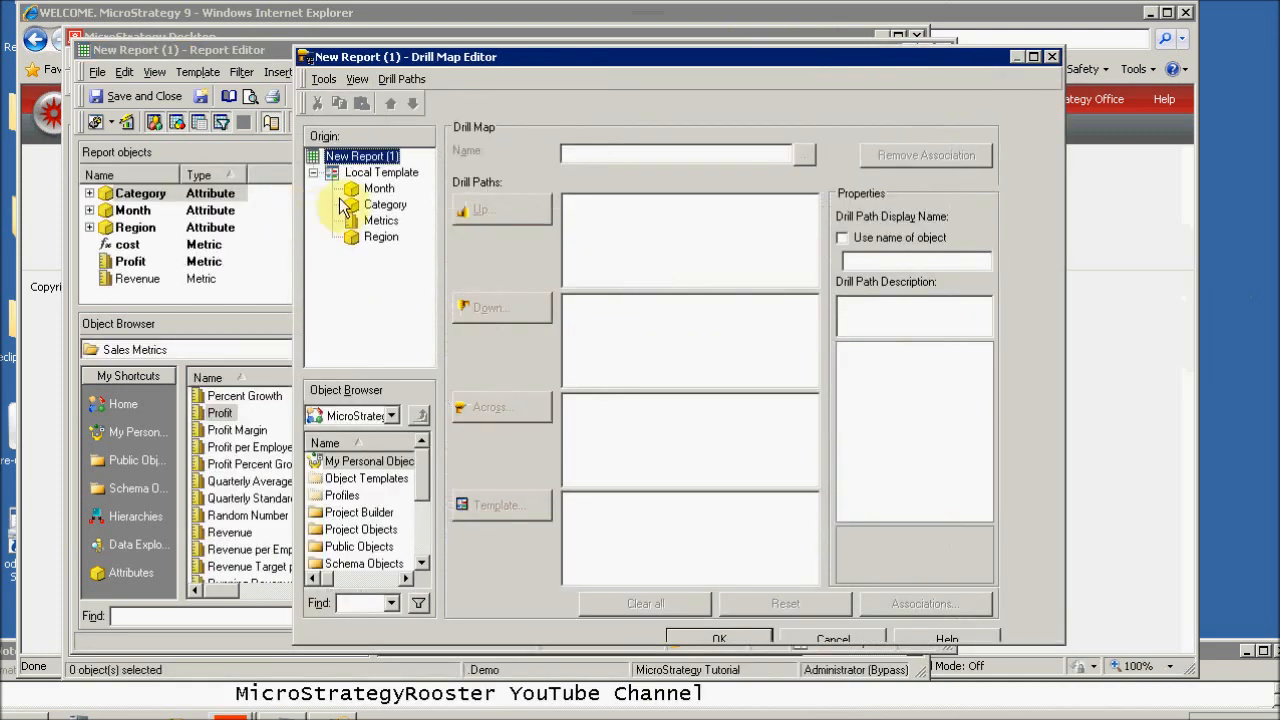
left_click(378, 189)
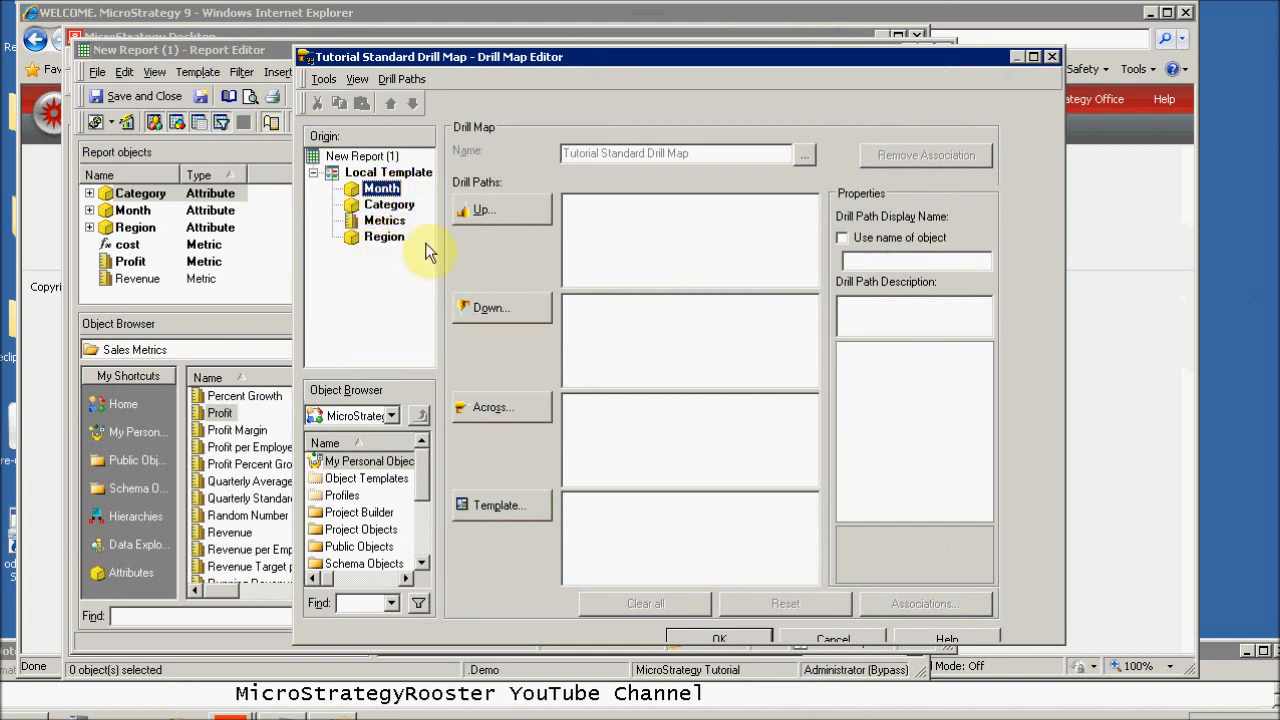
left_click(1052, 57)
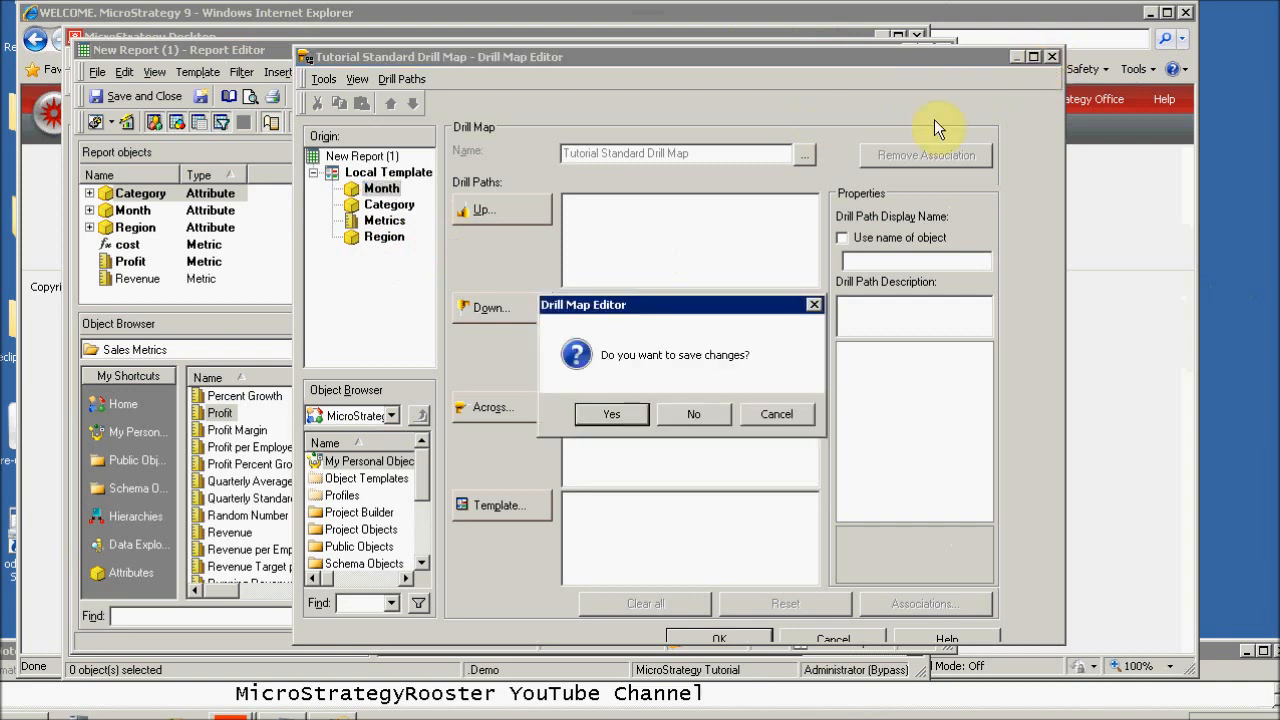
left_click(708, 412)
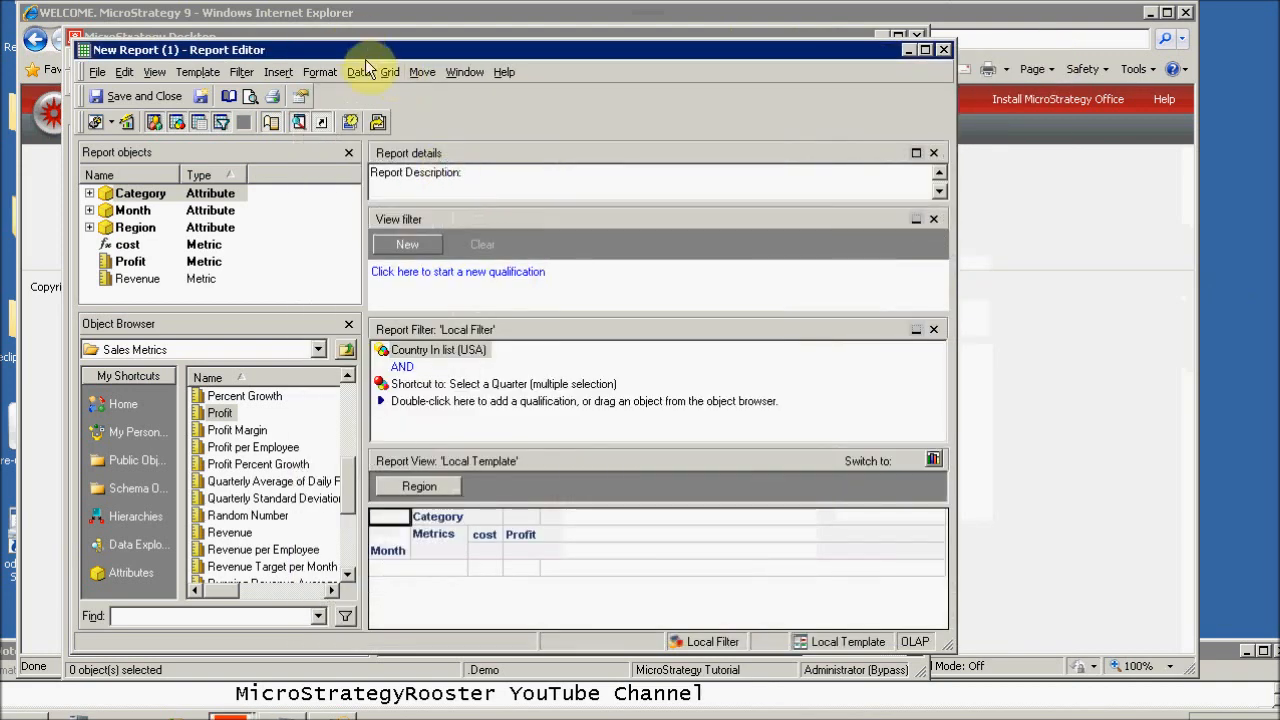
Step: Include the Report Title among the exported fields in the report's MS Excel Worksheet export options
left_click(361, 70)
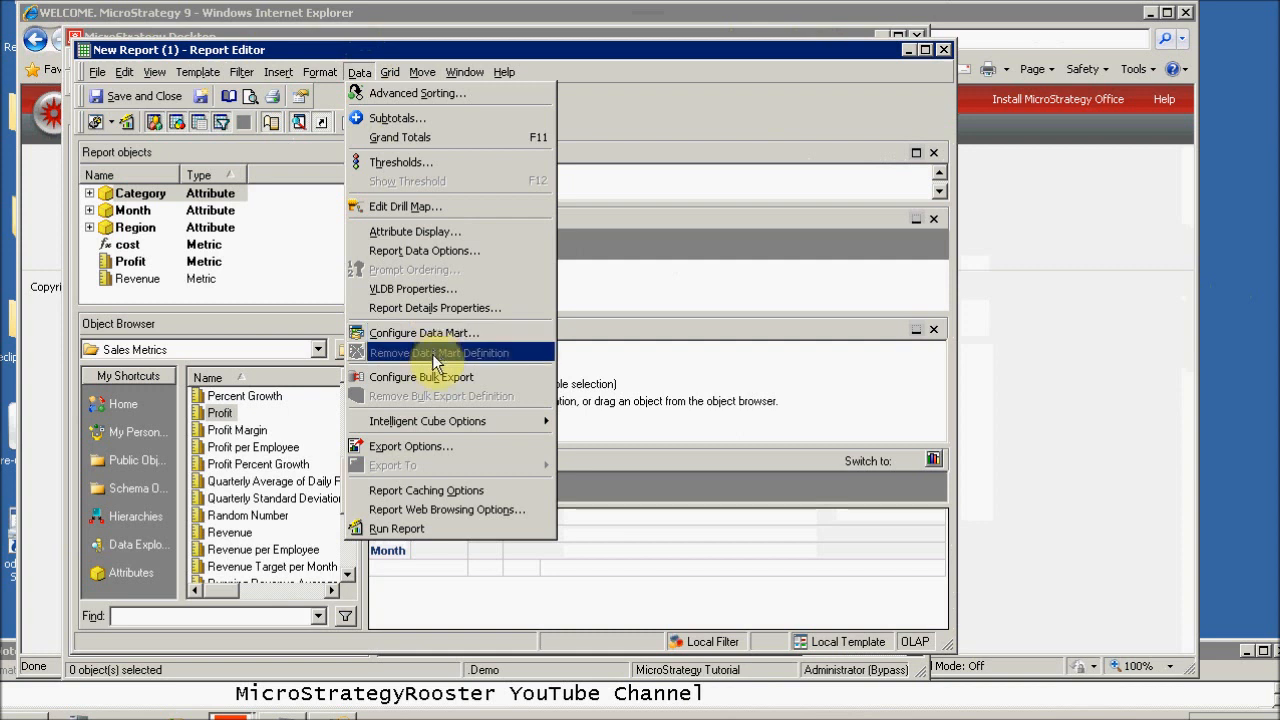
mouse_move(457, 421)
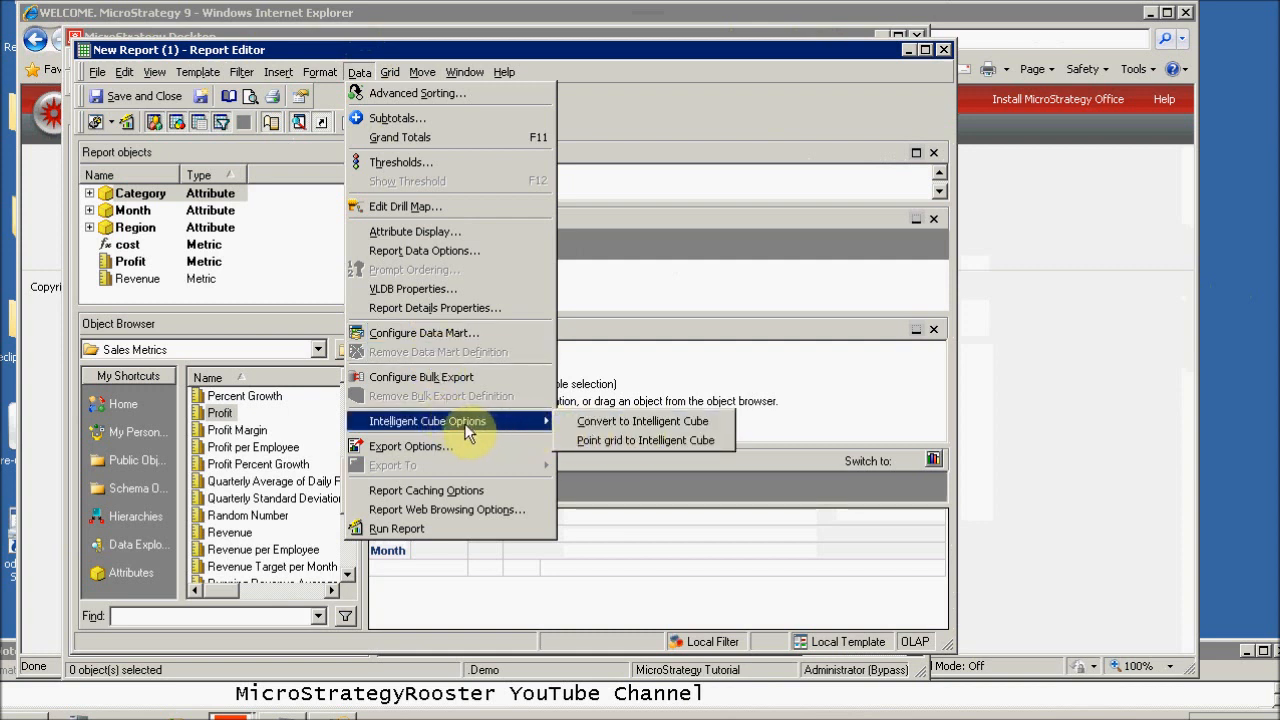
left_click(411, 447)
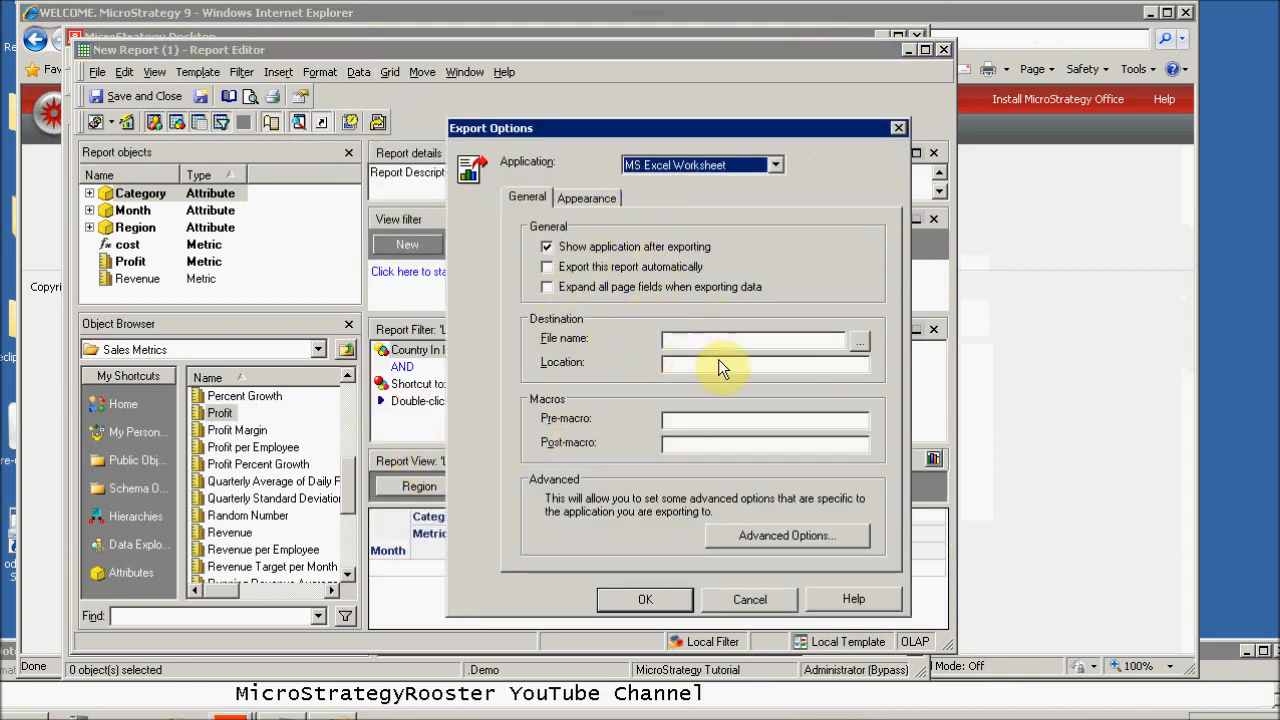
left_click(574, 203)
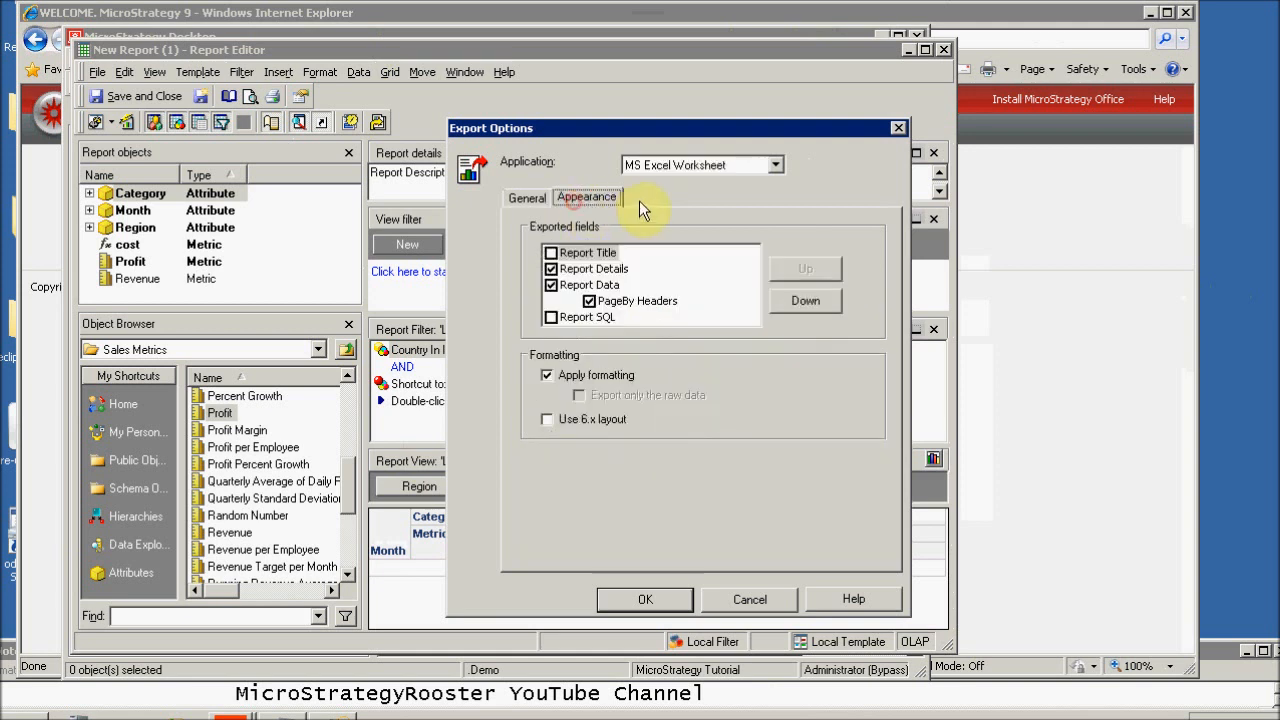
left_click(600, 256)
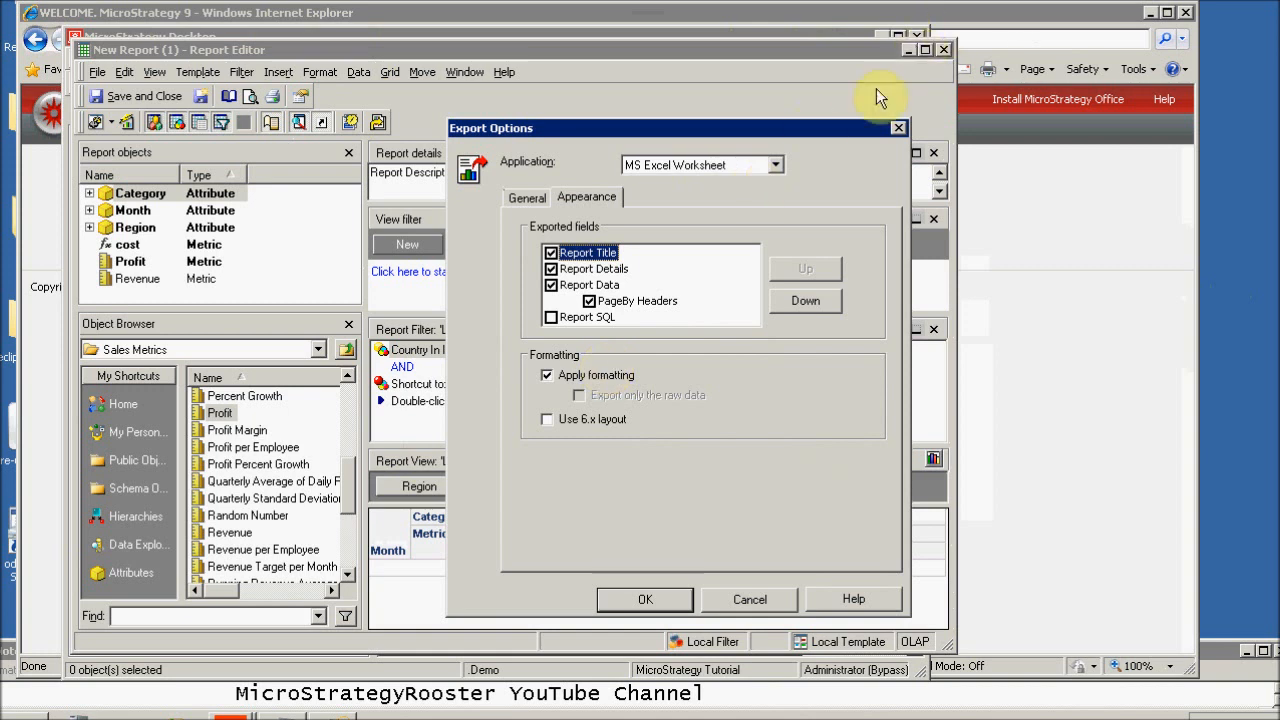
Step: Set the export application to PDF File and return to its general export settings
left_click(775, 166)
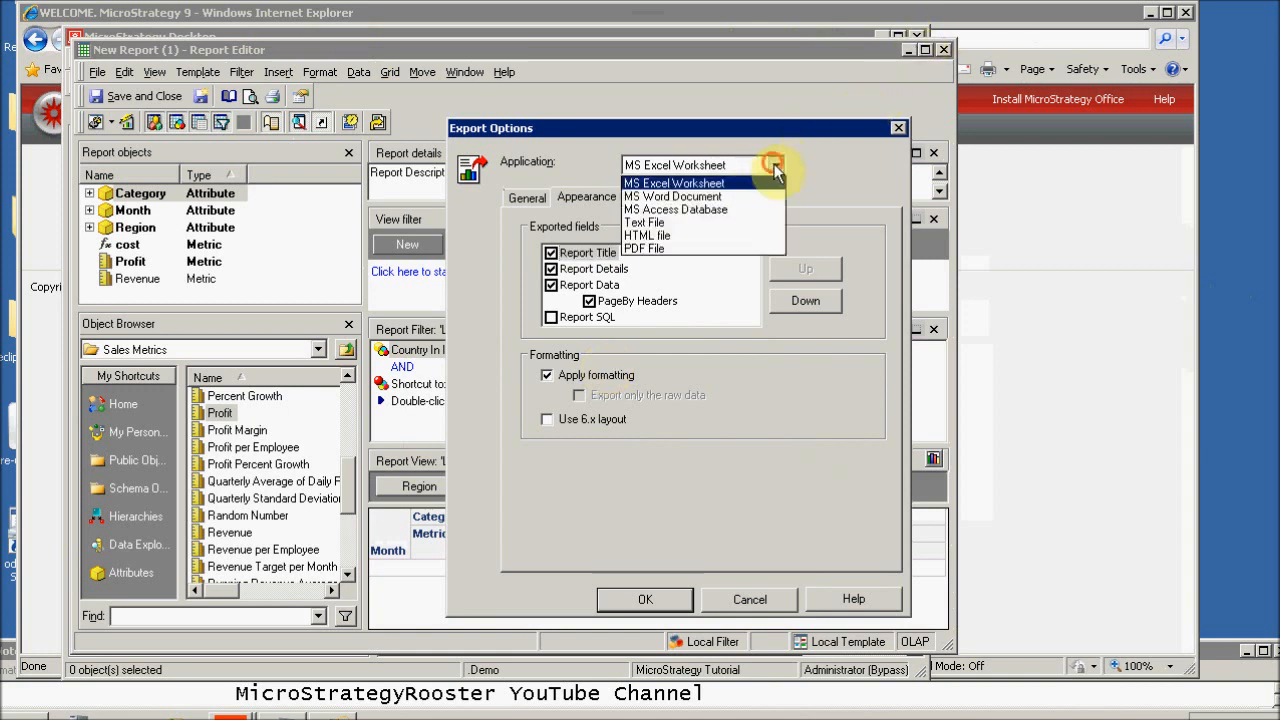
left_click(659, 250)
left_click(528, 199)
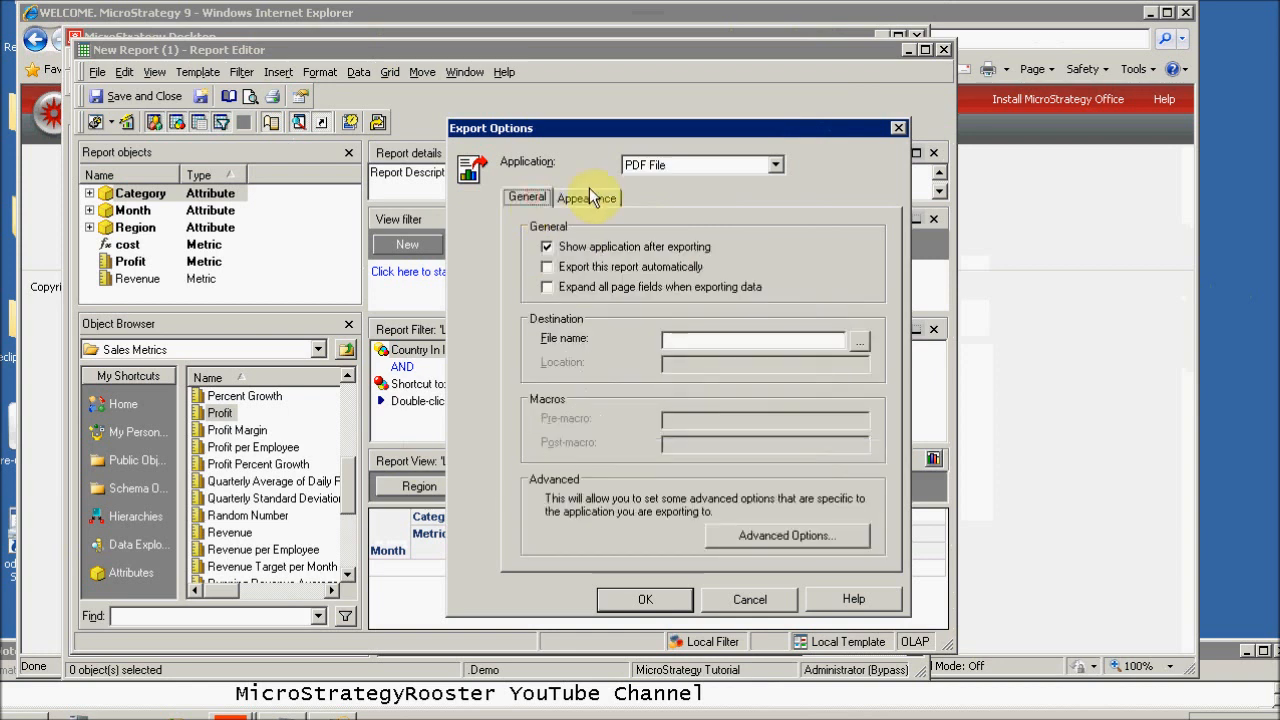
Step: In the advanced PDF export options, insert the Date auto-text in the left section of the page header
left_click(806, 538)
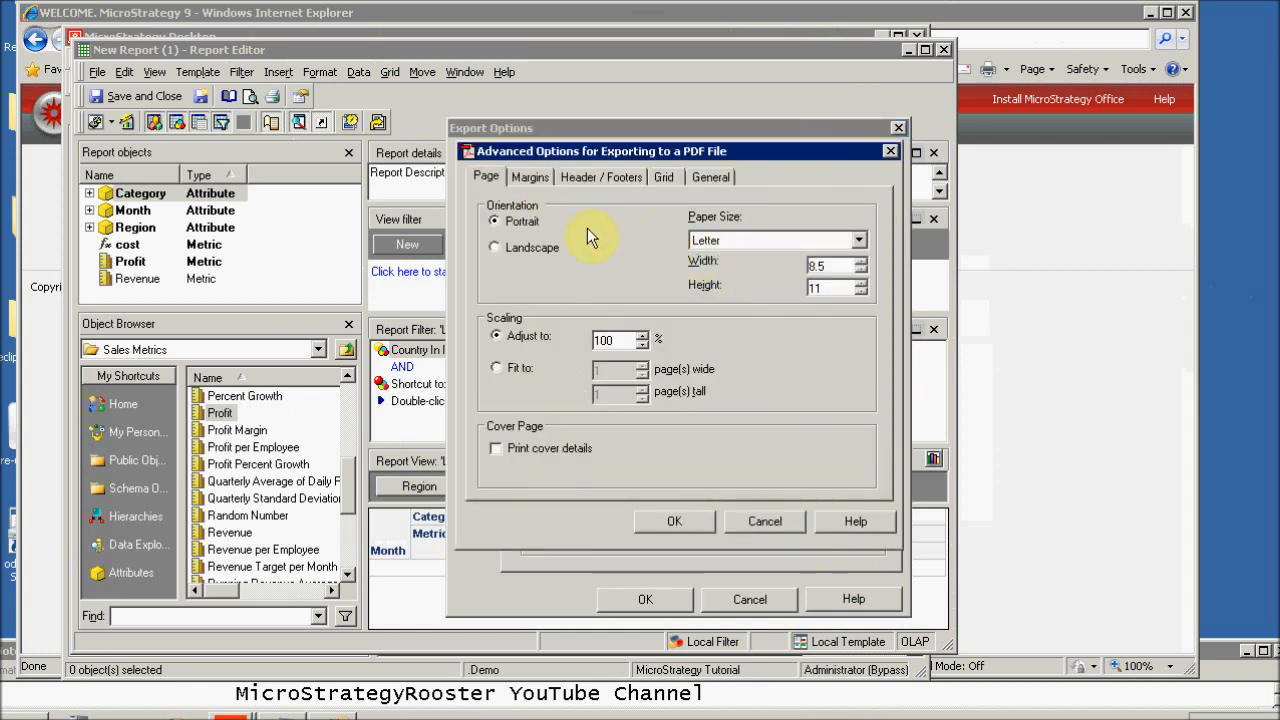
left_click(585, 187)
left_click(554, 329)
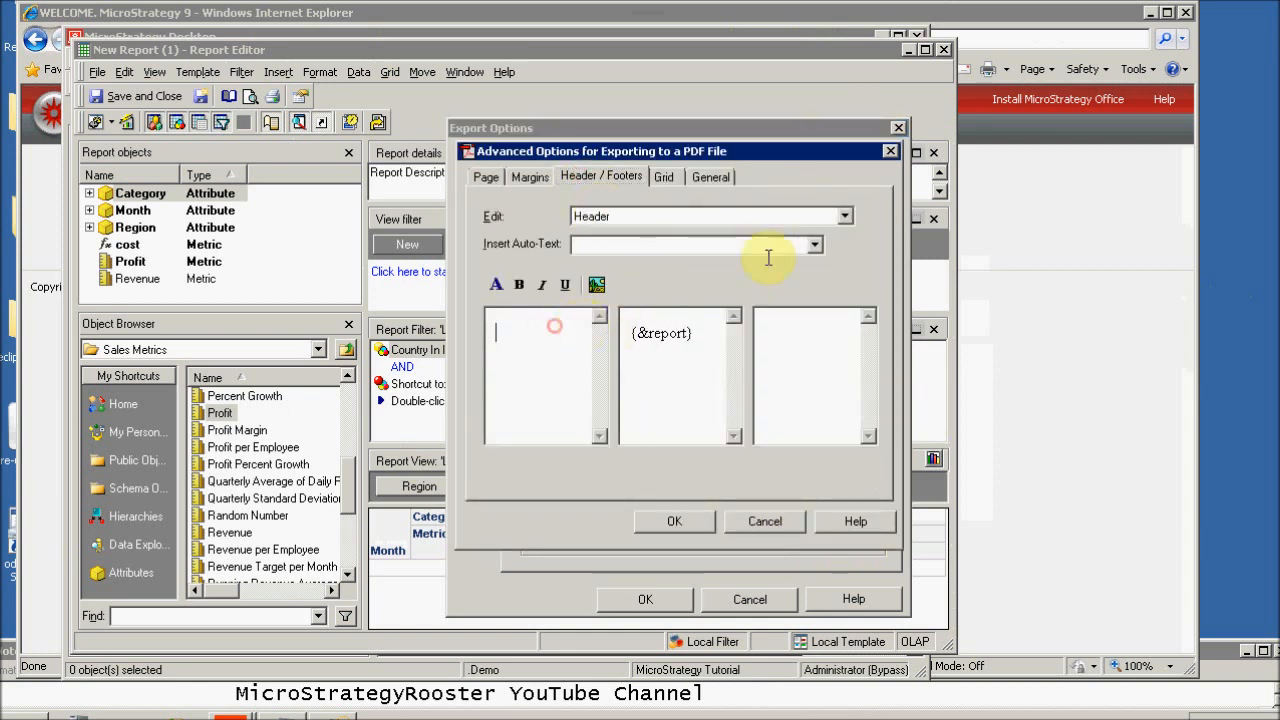
left_click(816, 248)
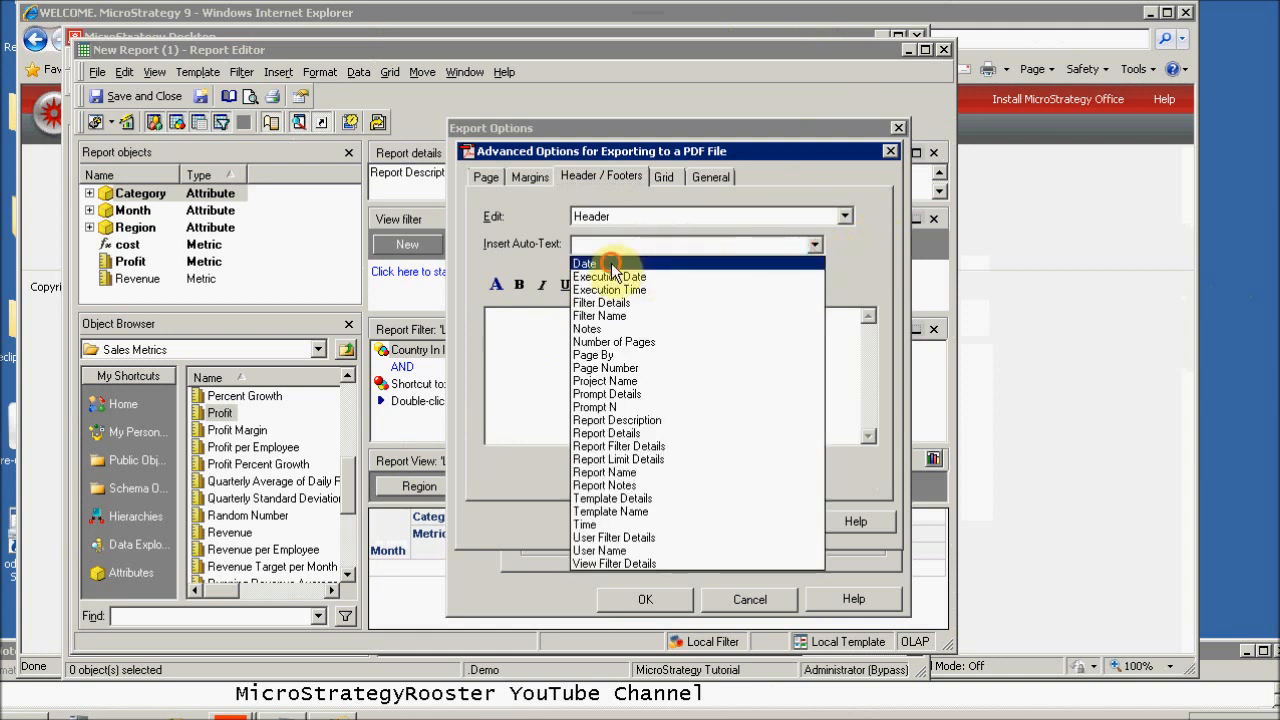
left_click(686, 262)
Step: Insert the Report Name auto-text in the right section of the PDF header
left_click(785, 341)
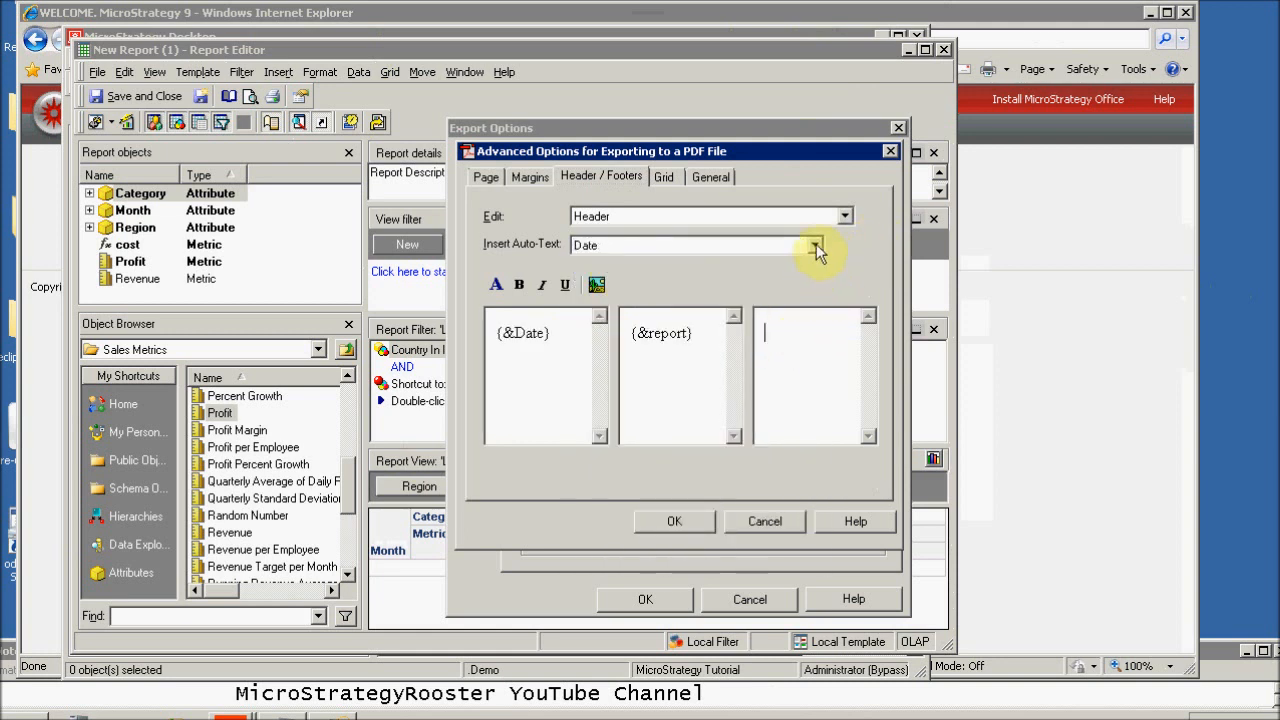
left_click(816, 246)
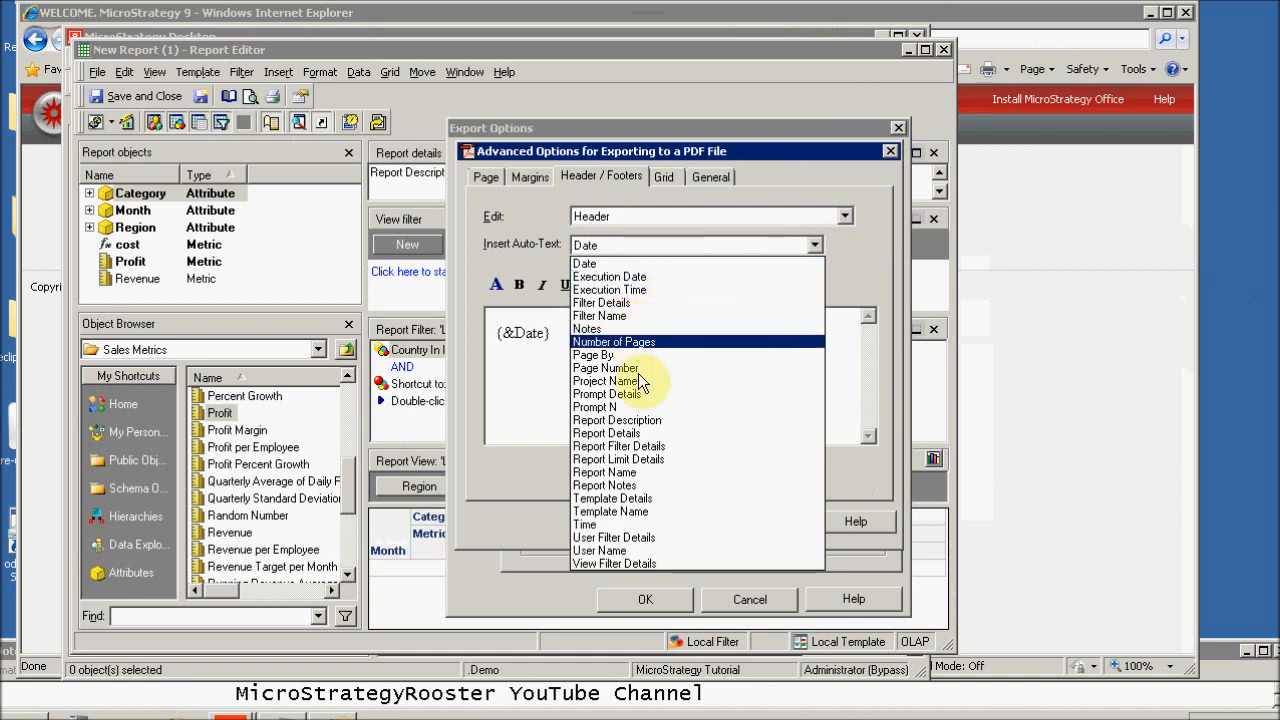
left_click(650, 474)
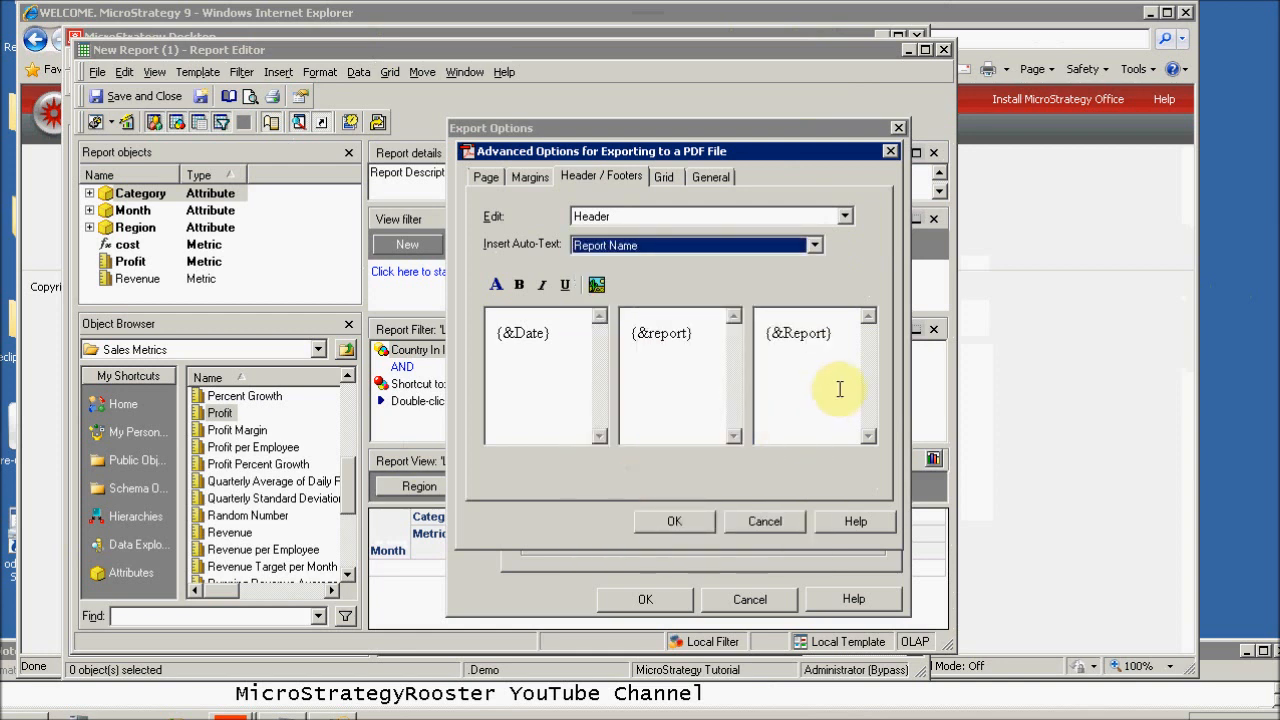
Step: Delete the report name code from the header's middle section and apply the PDF export options
left_click_drag(702, 341, 600, 315)
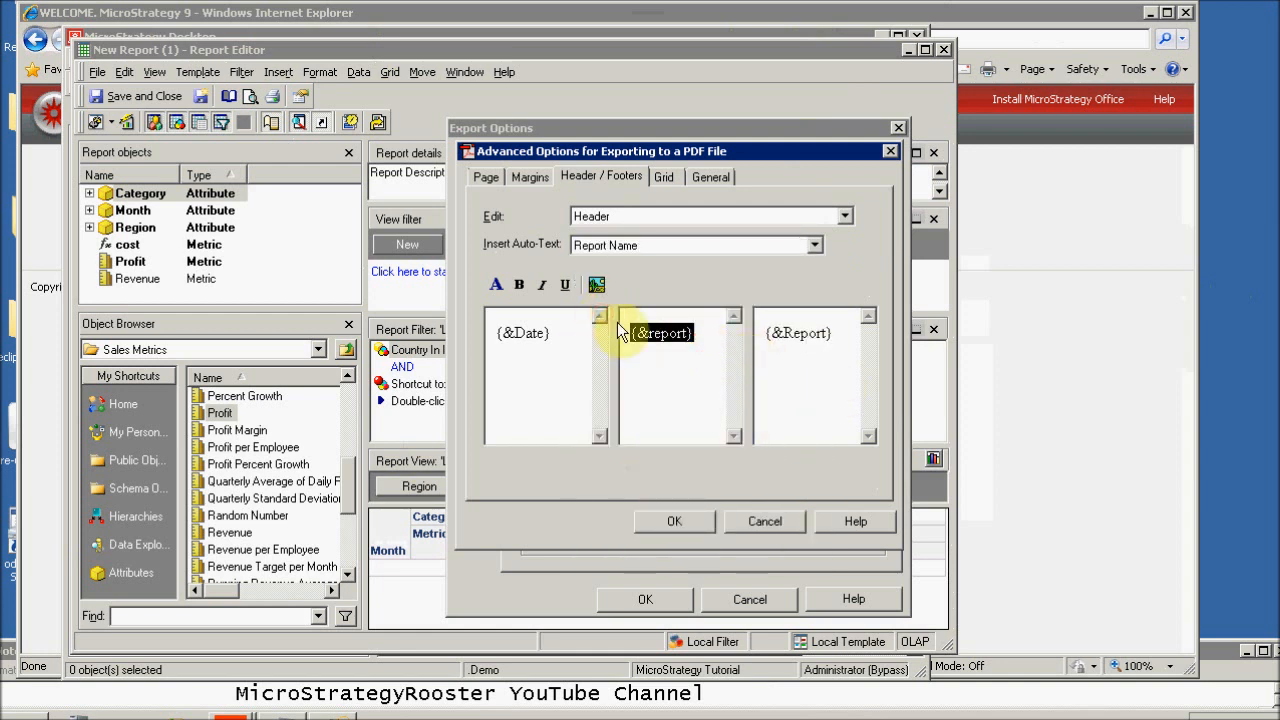
key("Delete")
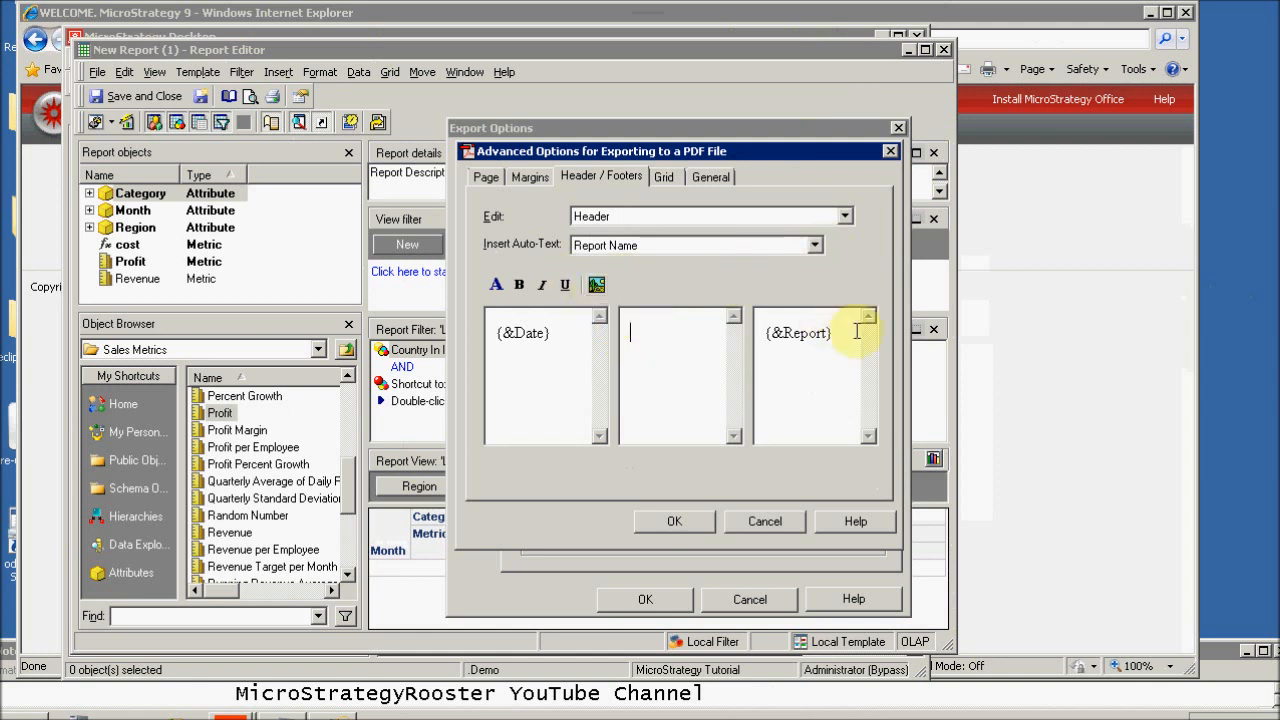
left_click(679, 522)
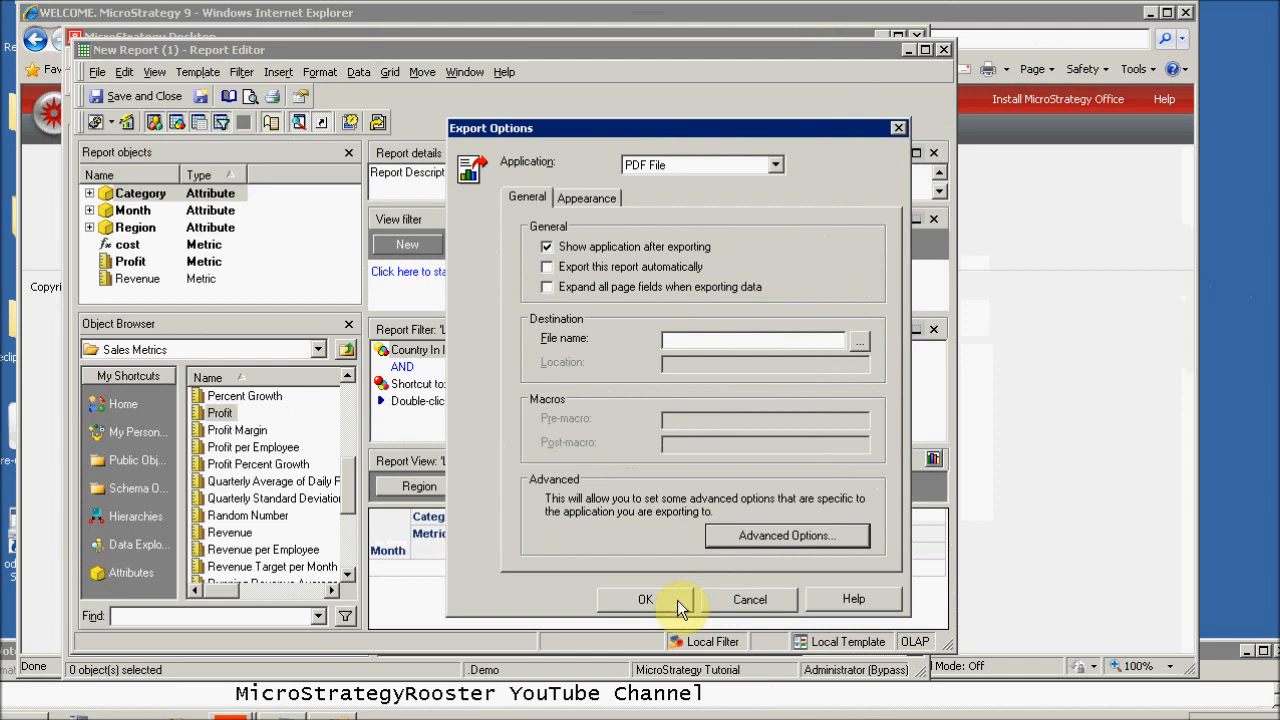
left_click(645, 599)
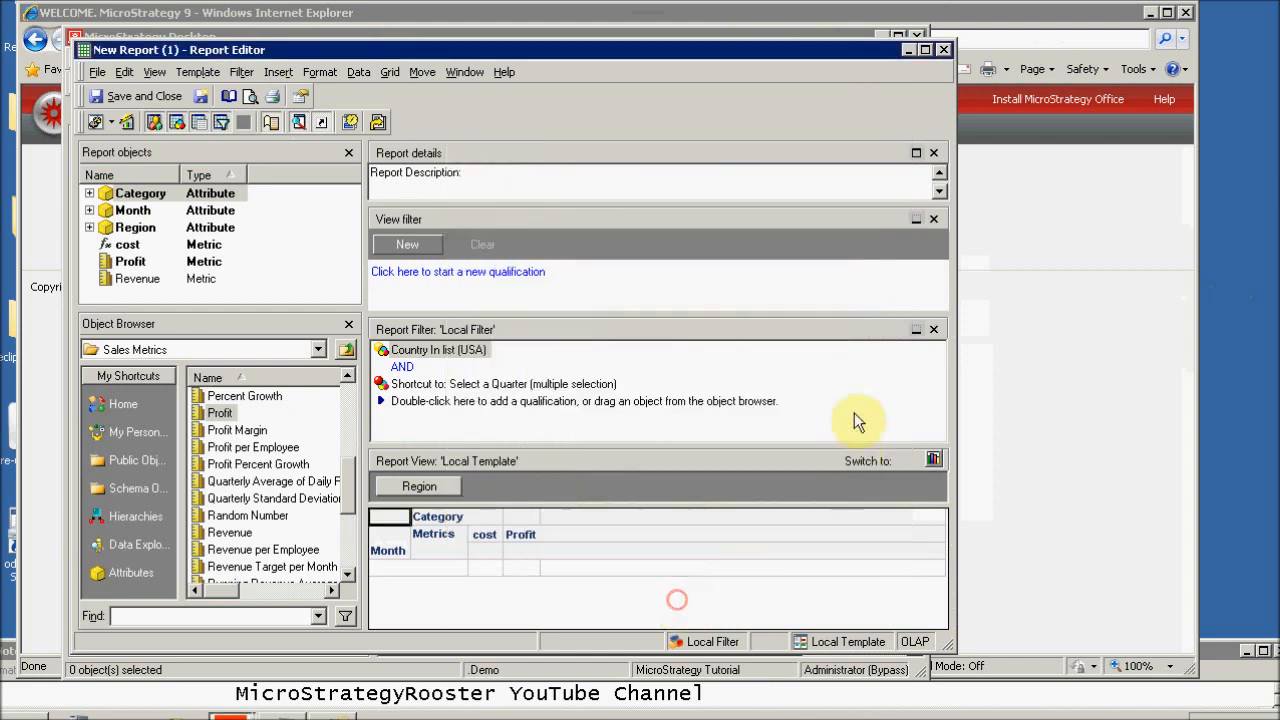
left_click(352, 71)
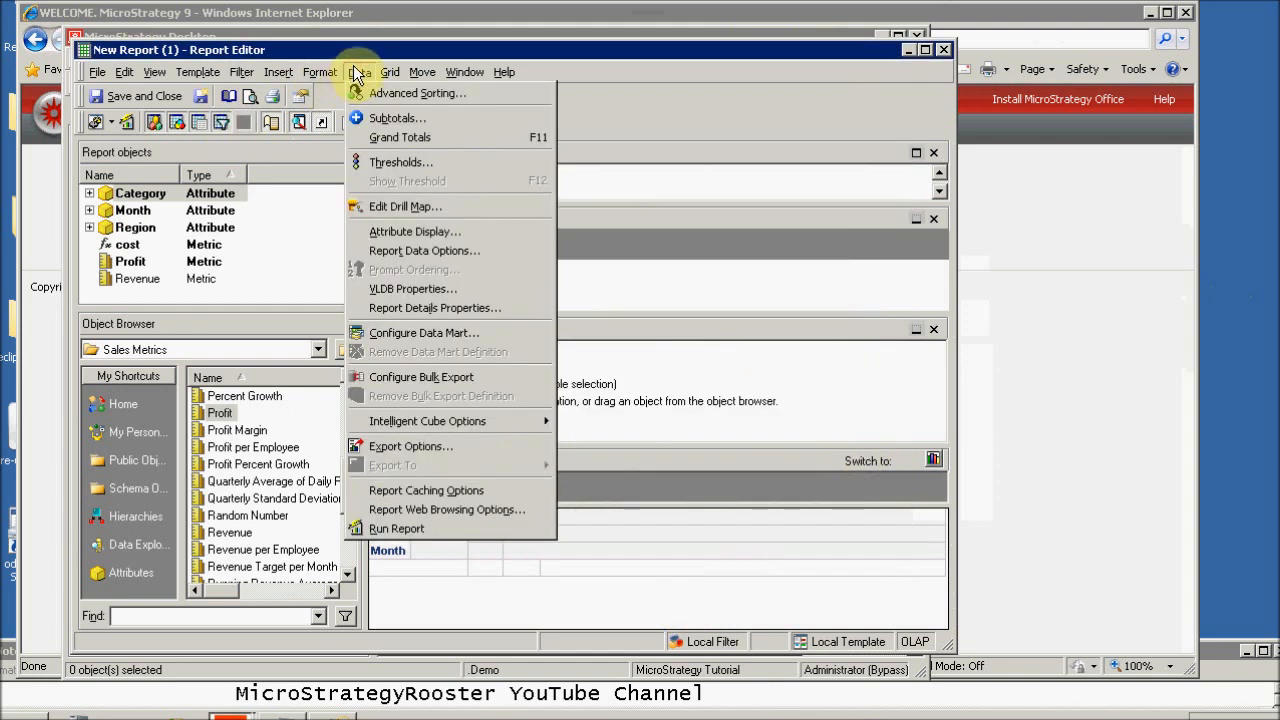
mouse_move(399, 77)
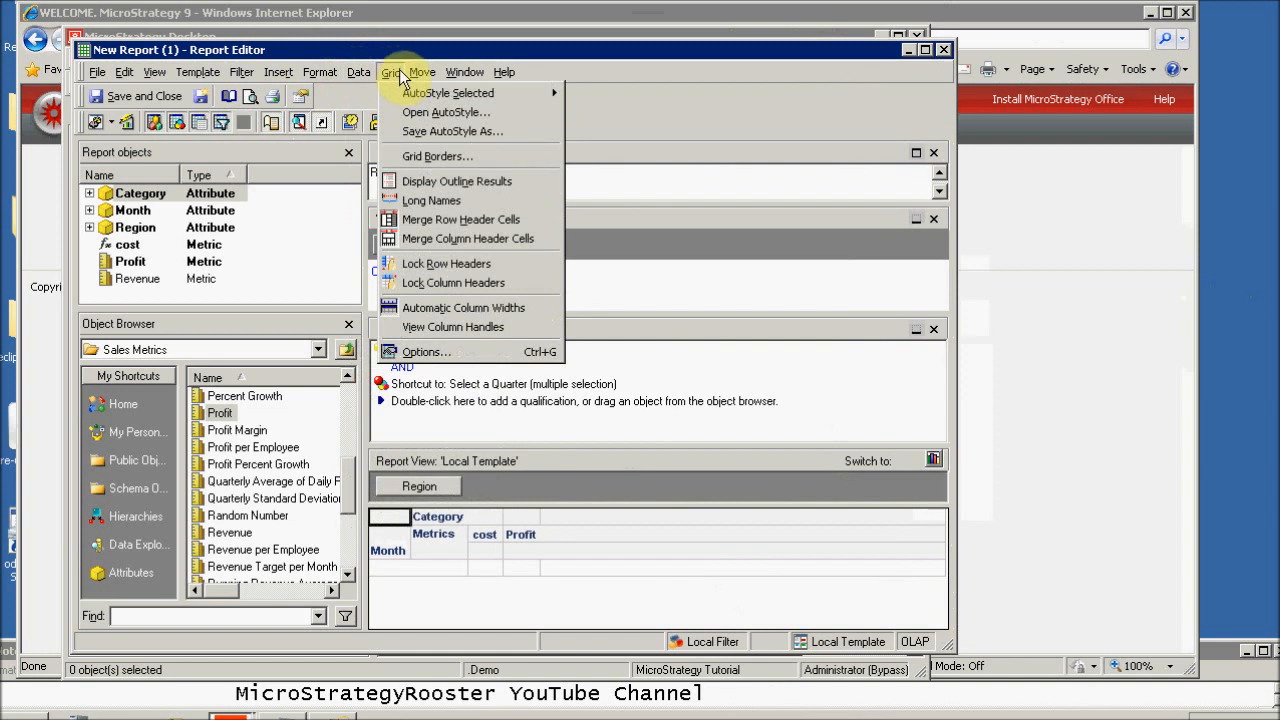
left_click(400, 72)
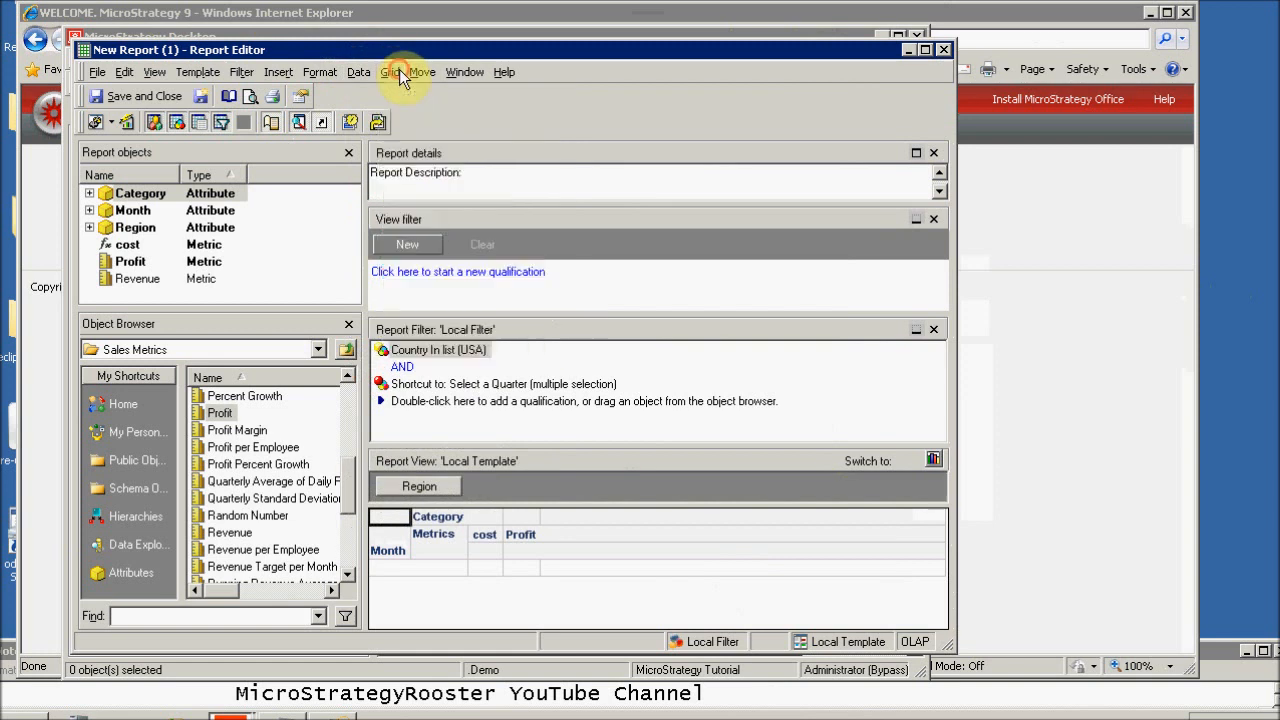
Step: Execute the report in Grid View and add the Total subtotal to it
left_click(111, 122)
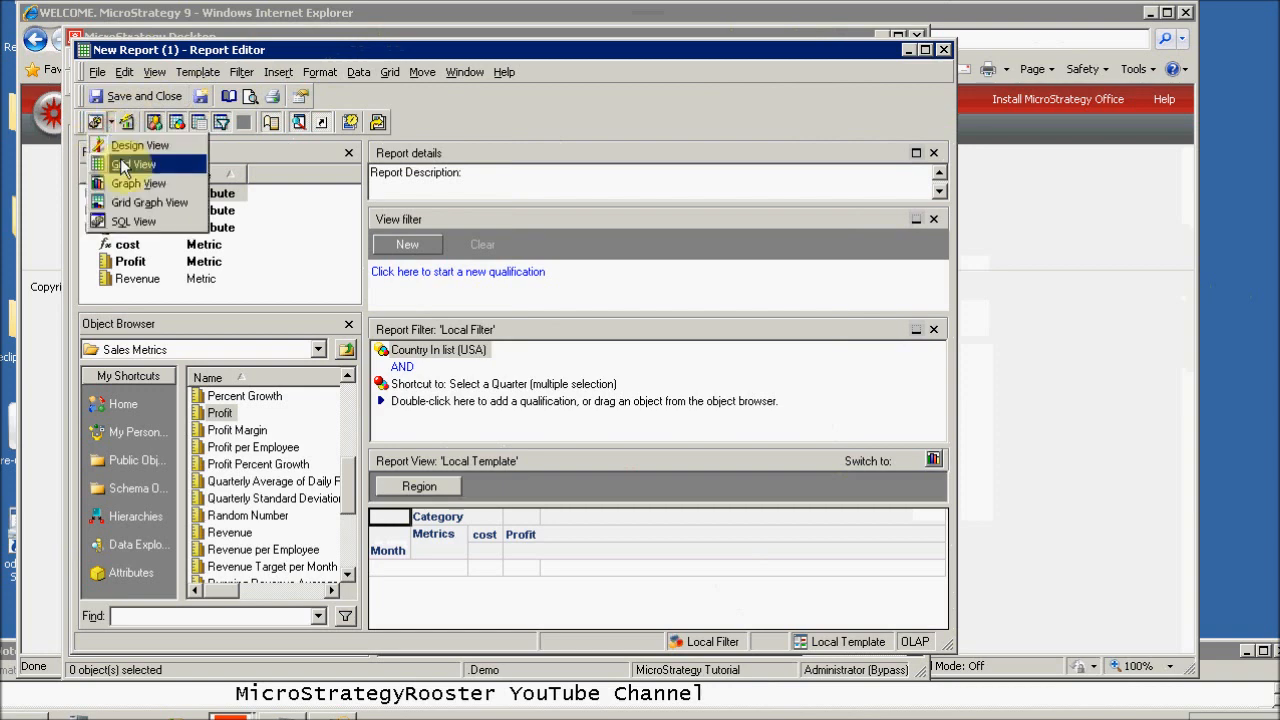
left_click(120, 166)
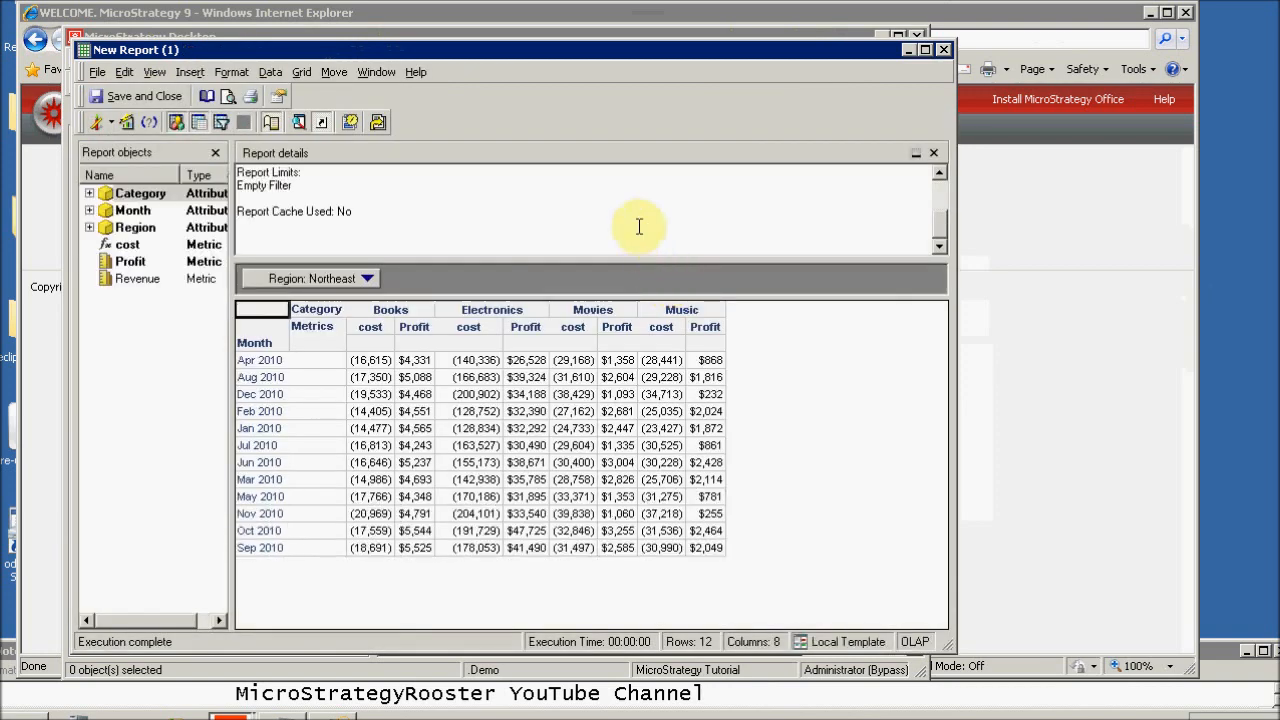
left_click(272, 72)
left_click(305, 125)
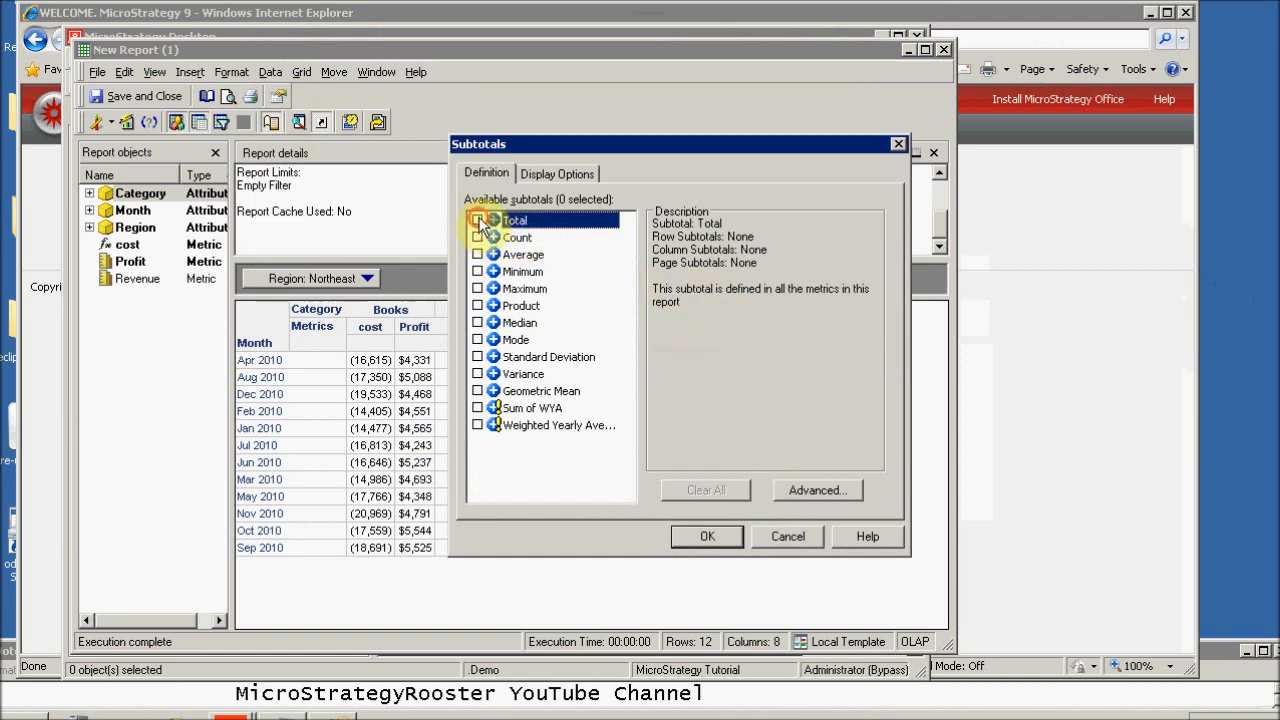
left_click(477, 220)
left_click(718, 536)
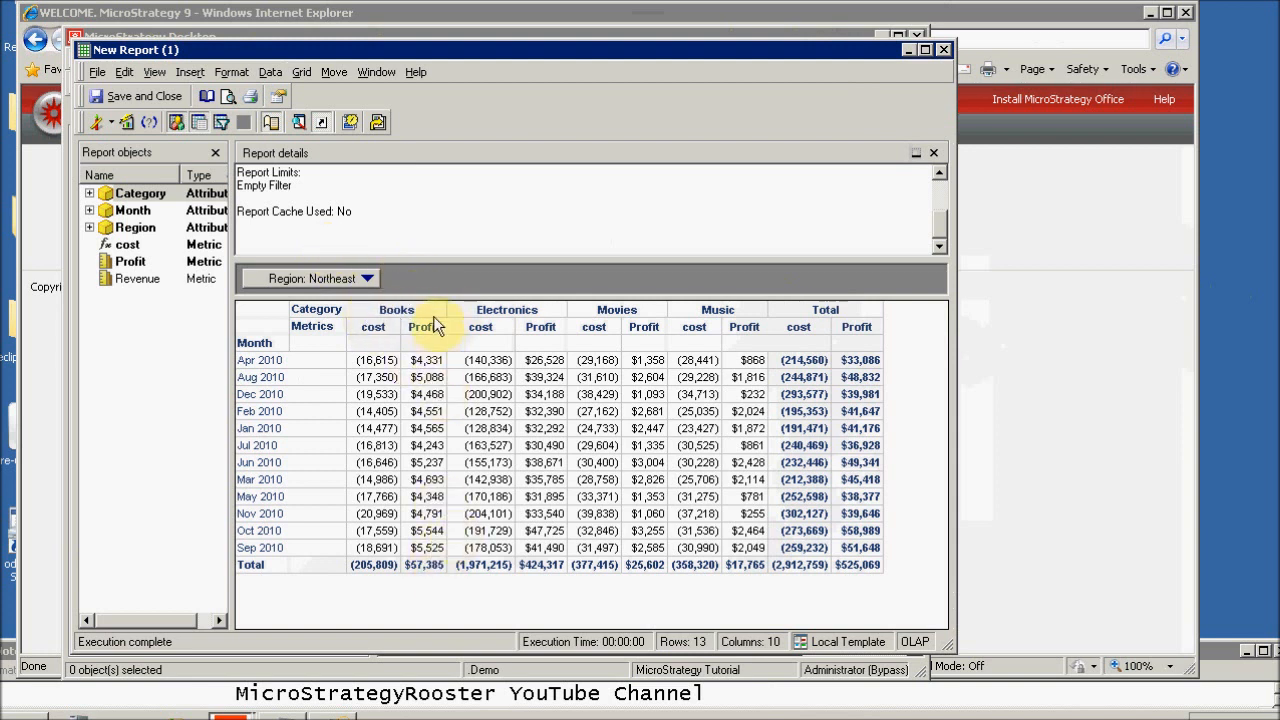
Step: Set the report's Region page to Total, and finish with the Mid-Atlantic region
left_click(367, 279)
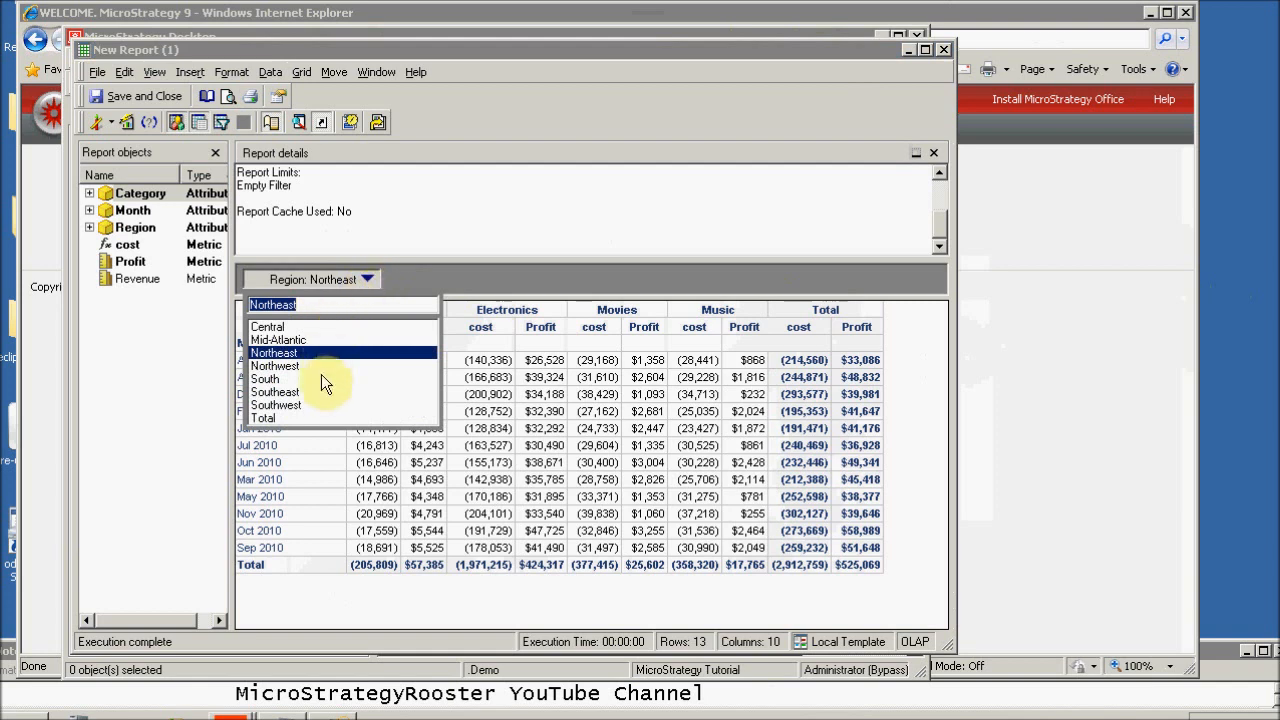
left_click(264, 418)
left_click(338, 278)
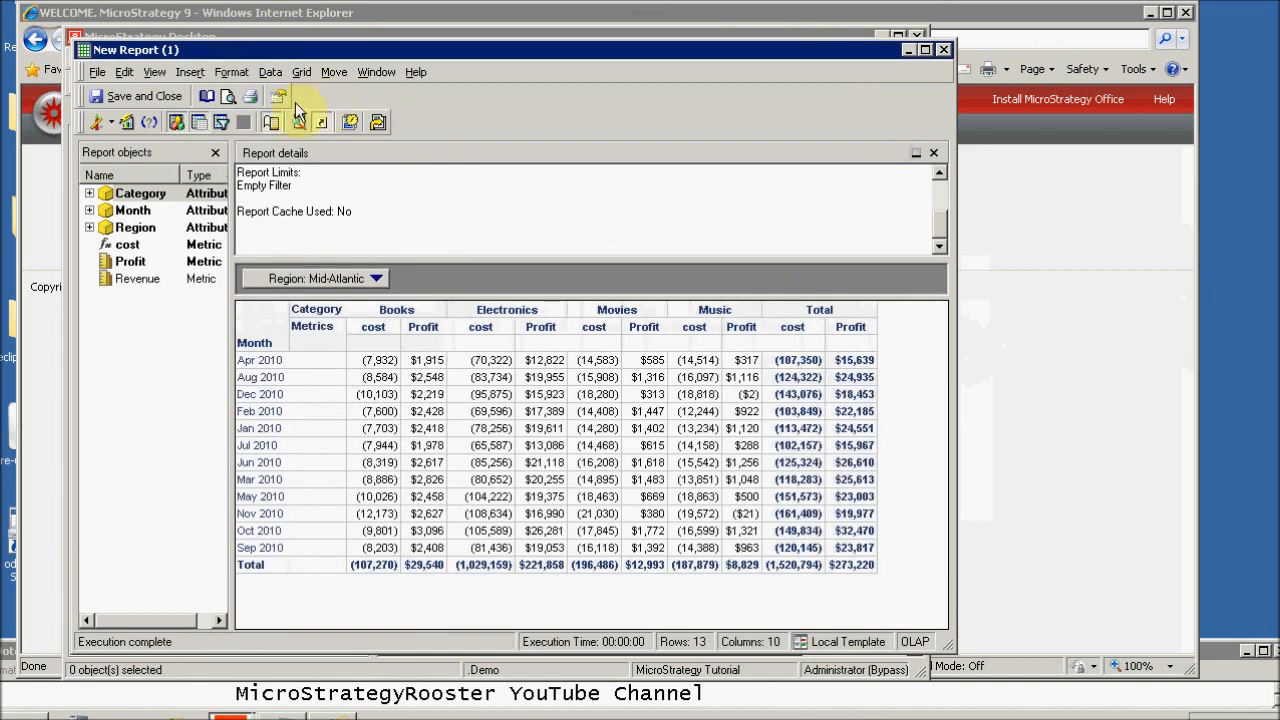
Step: Apply the Total subtotal across level for Month and Category using the advanced subtotal options
left_click(299, 70)
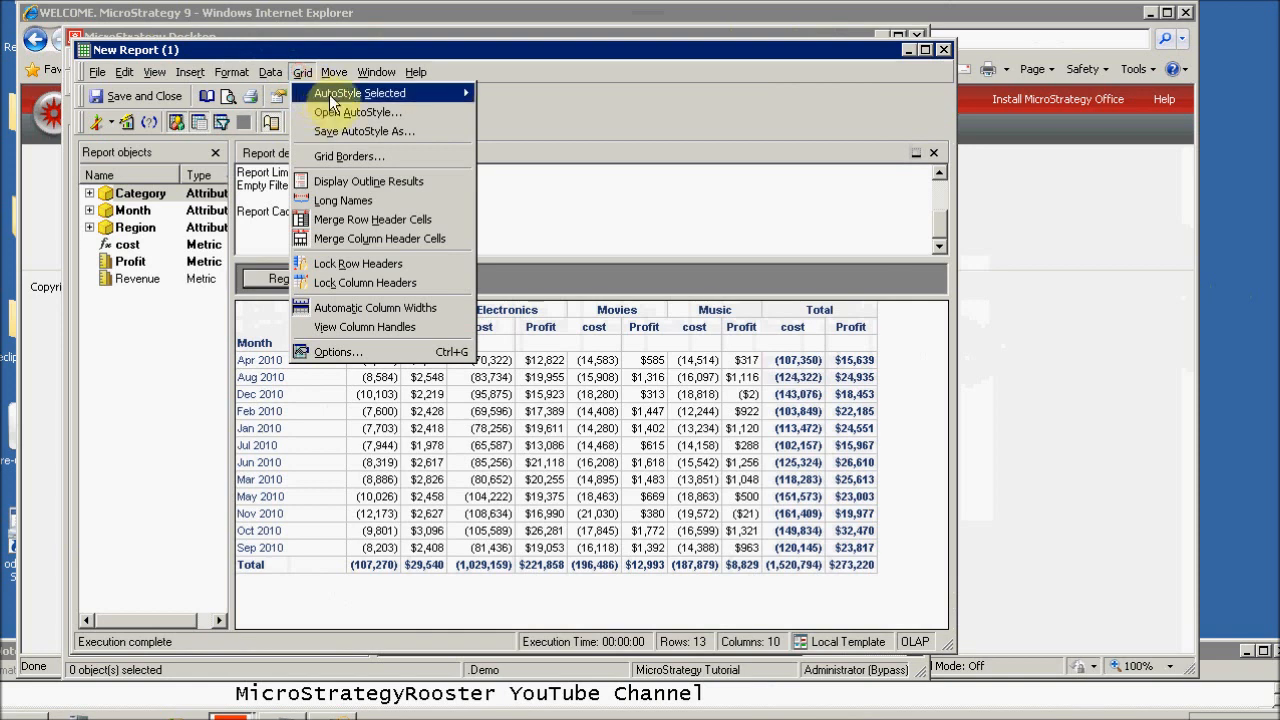
mouse_move(279, 77)
left_click(305, 118)
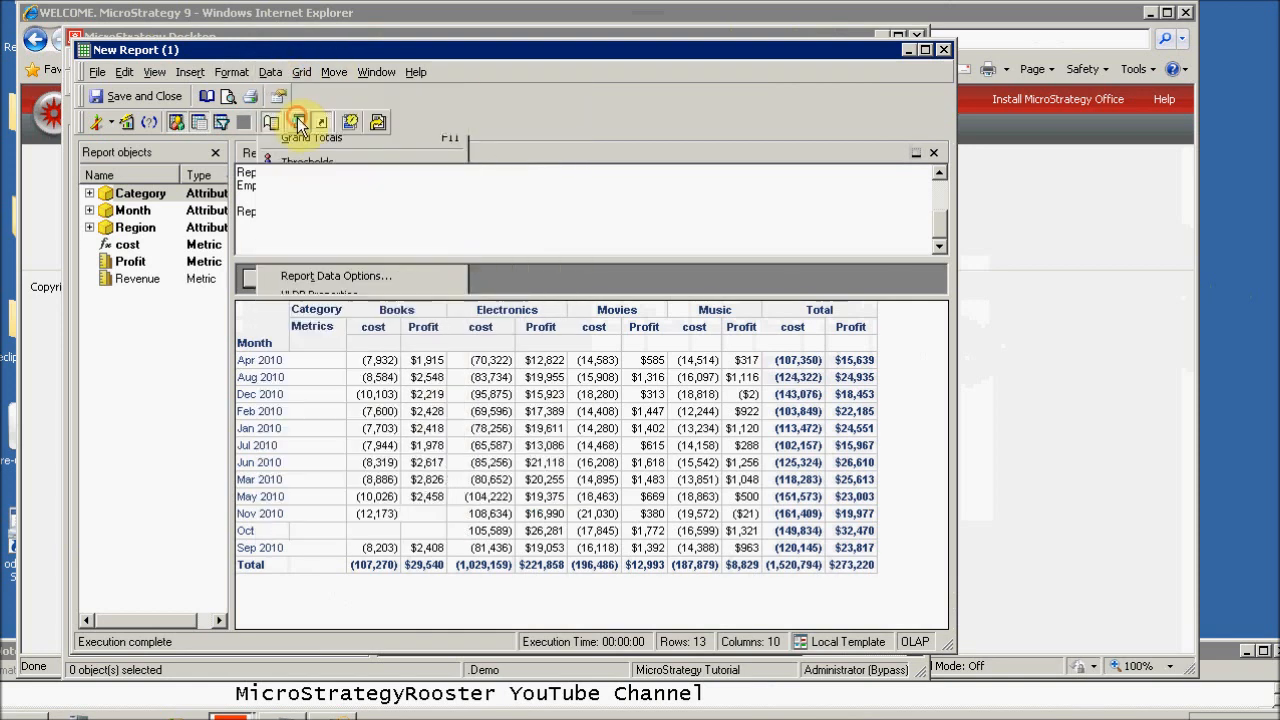
left_click(840, 490)
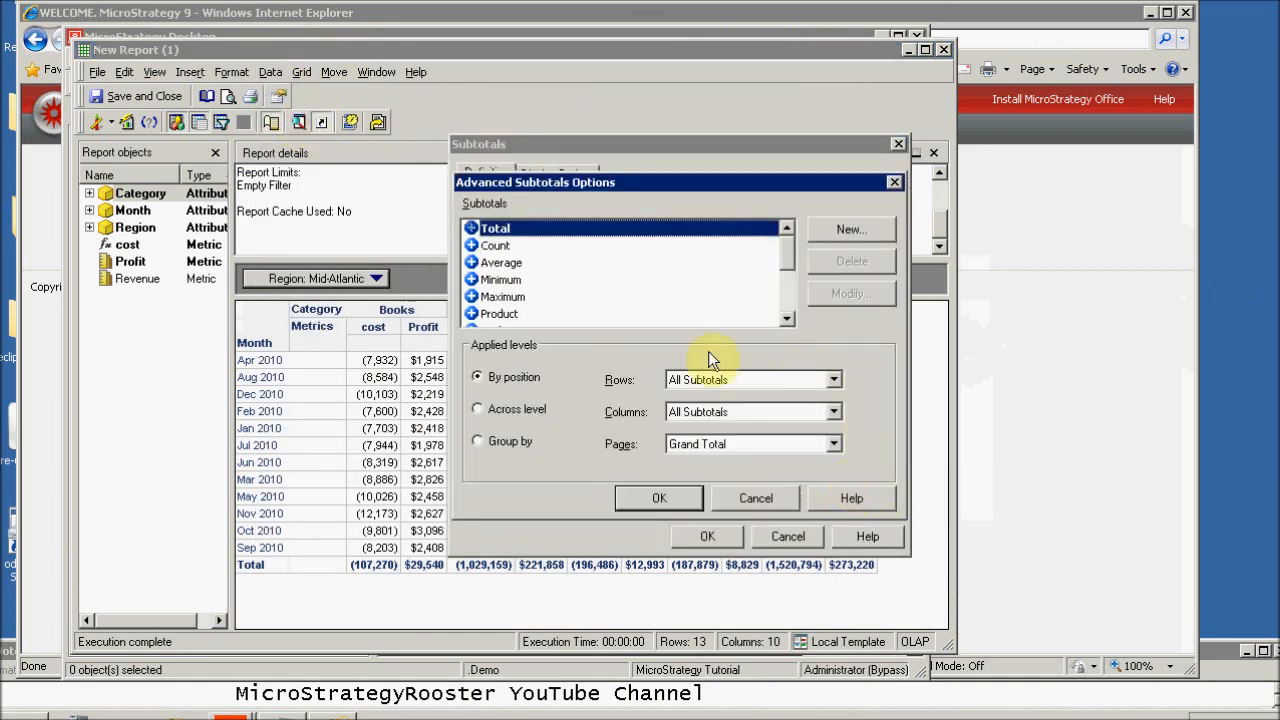
left_click(478, 409)
left_click(618, 381)
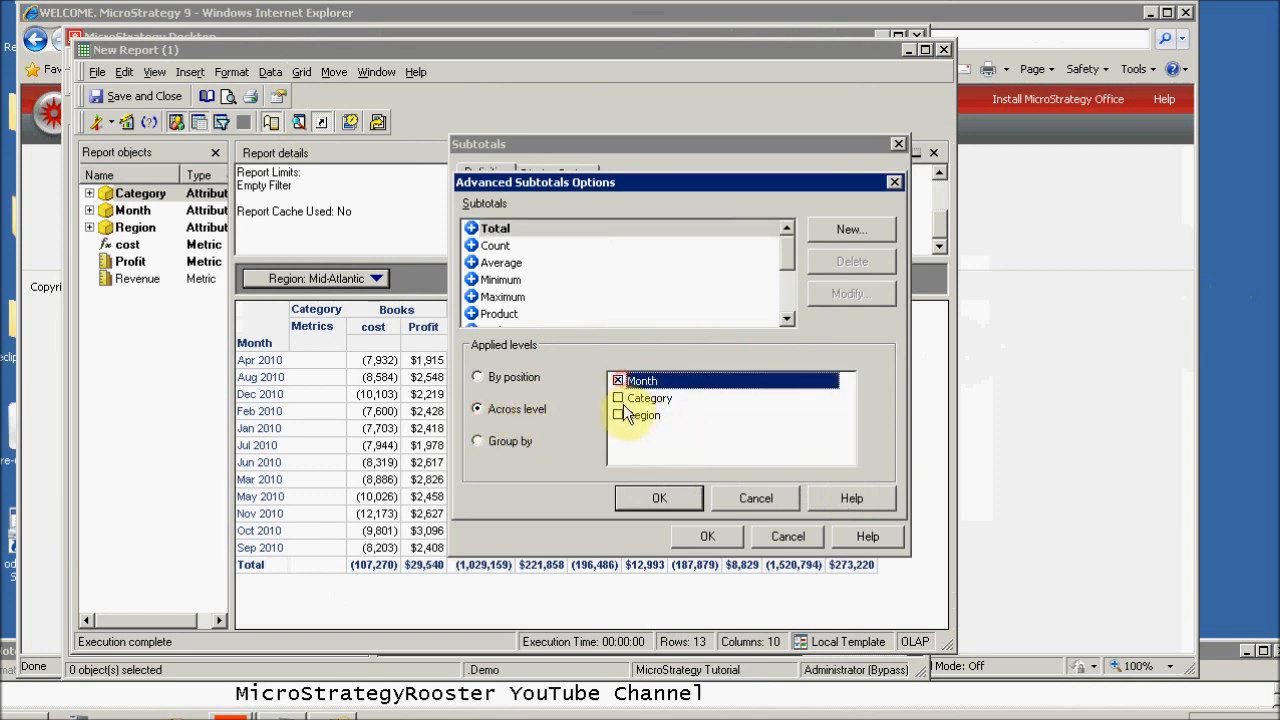
left_click(618, 398)
left_click(660, 498)
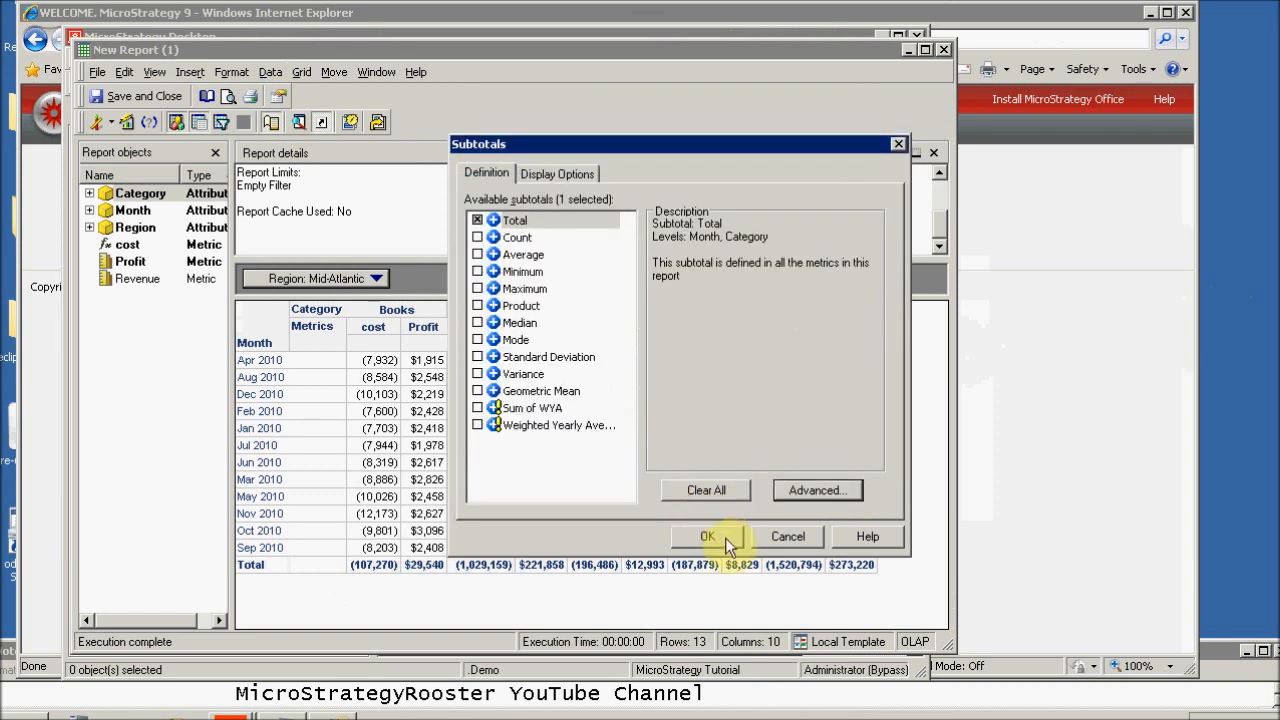
left_click(725, 537)
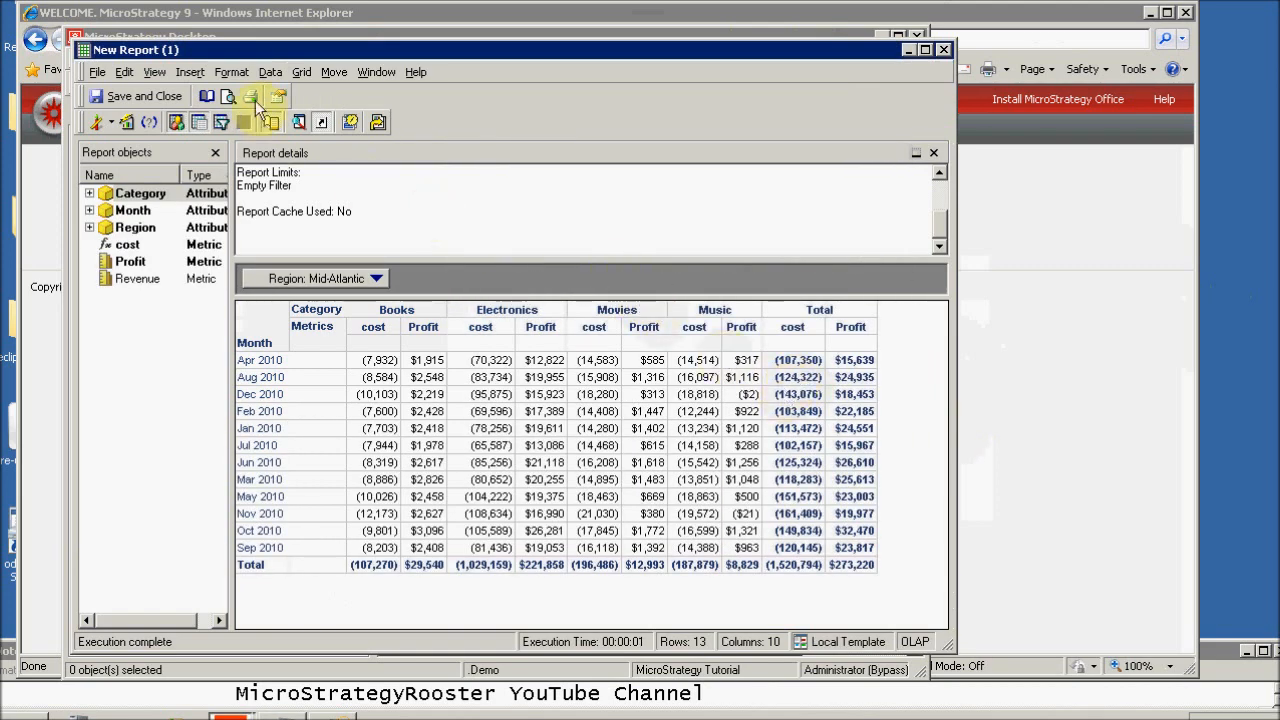
Step: Define a threshold on the cost metric with the condition Revenue Greater than 1000
left_click(296, 72)
mouse_move(274, 76)
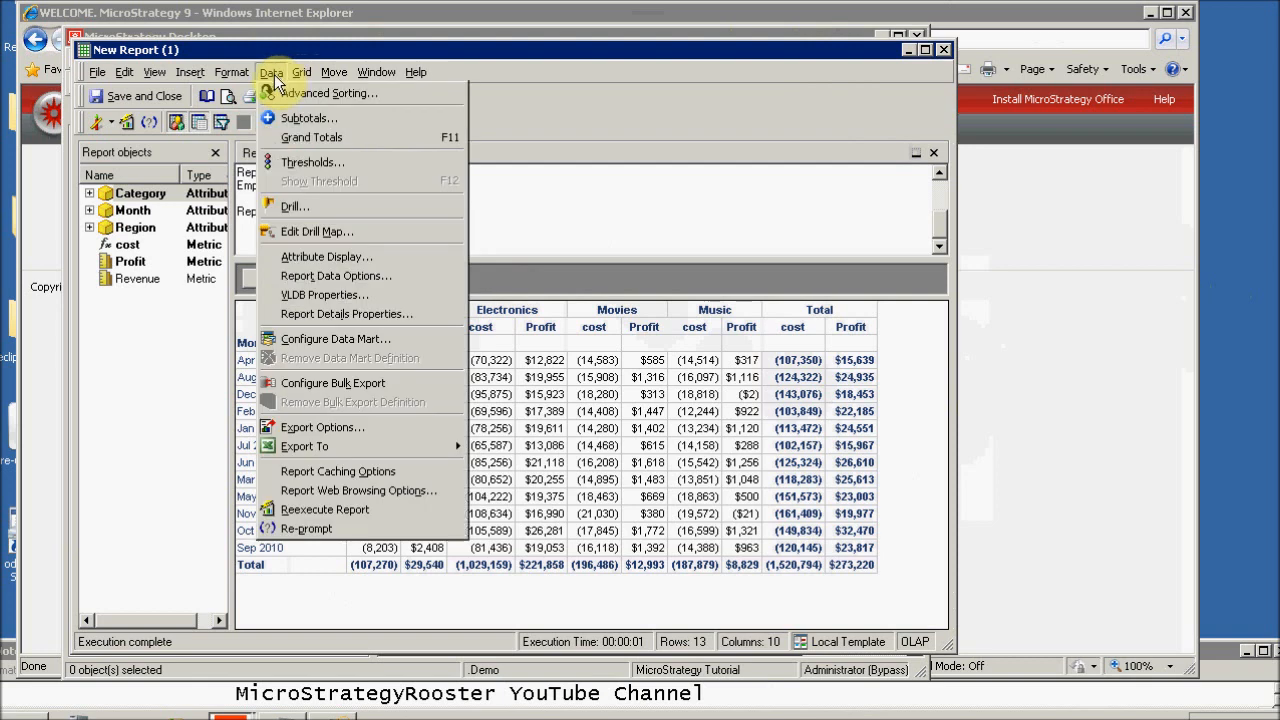
left_click(313, 163)
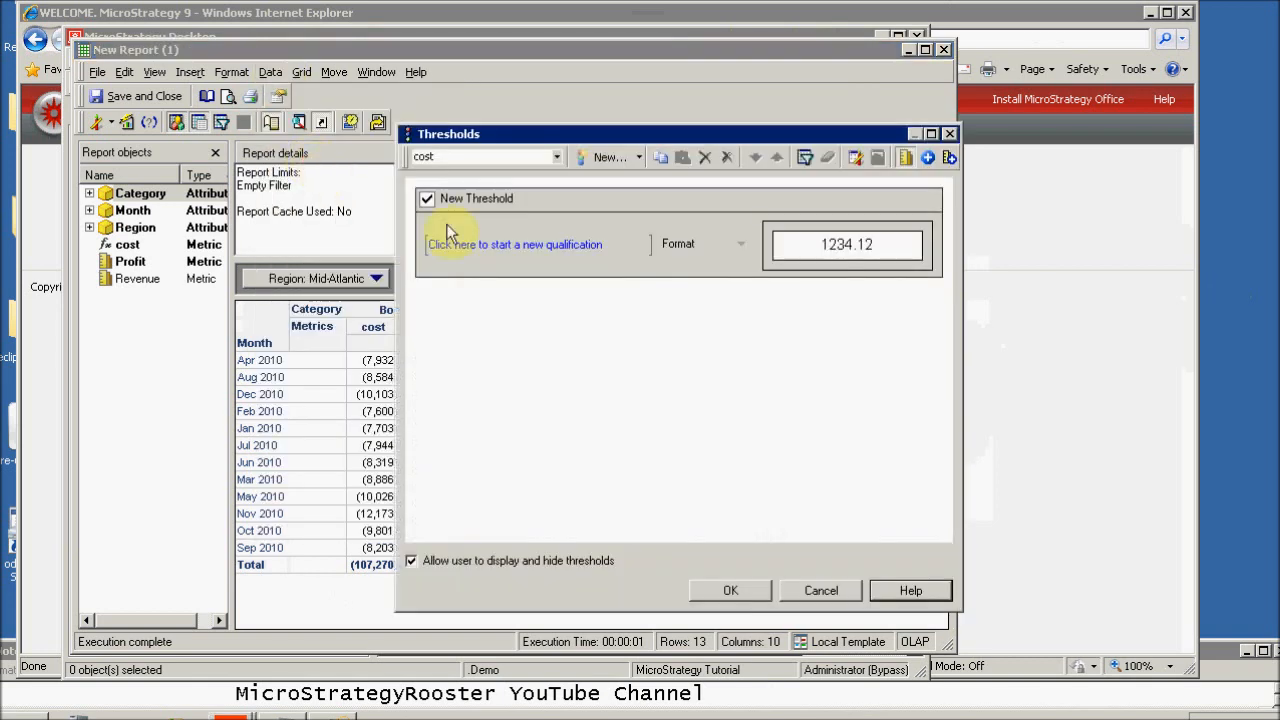
left_click(557, 157)
left_click(553, 172)
left_click(453, 244)
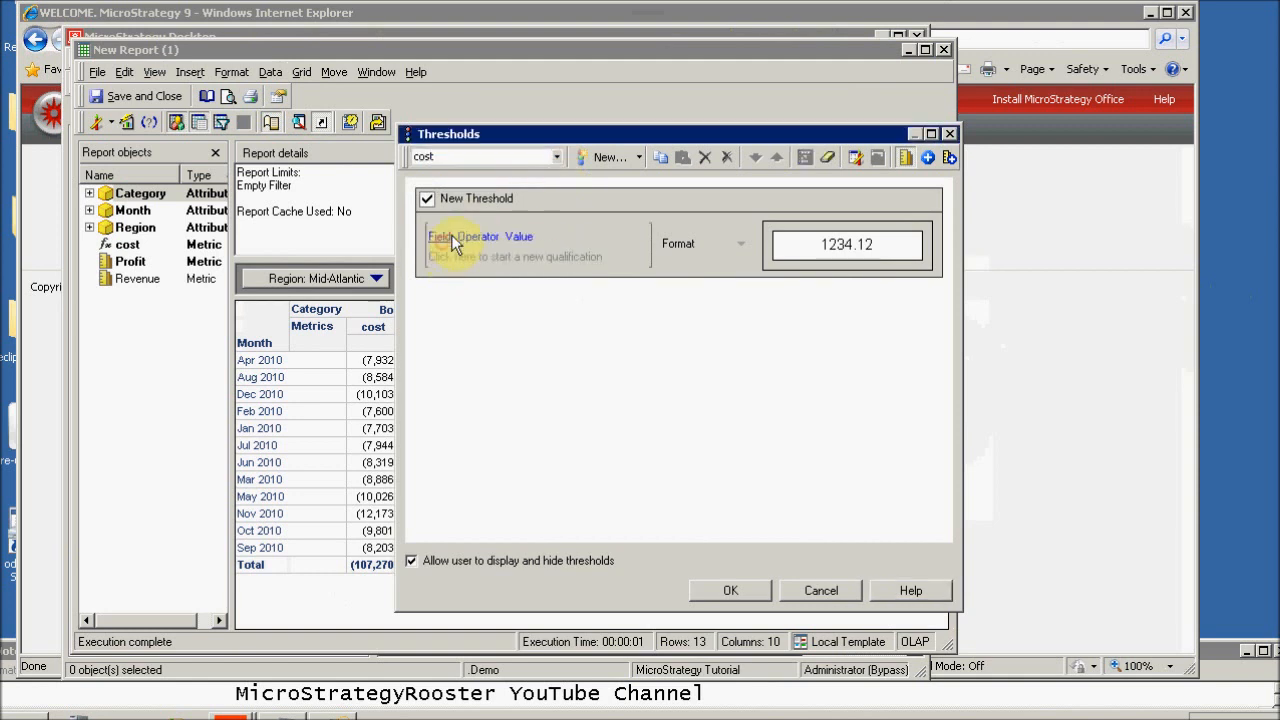
left_click(445, 238)
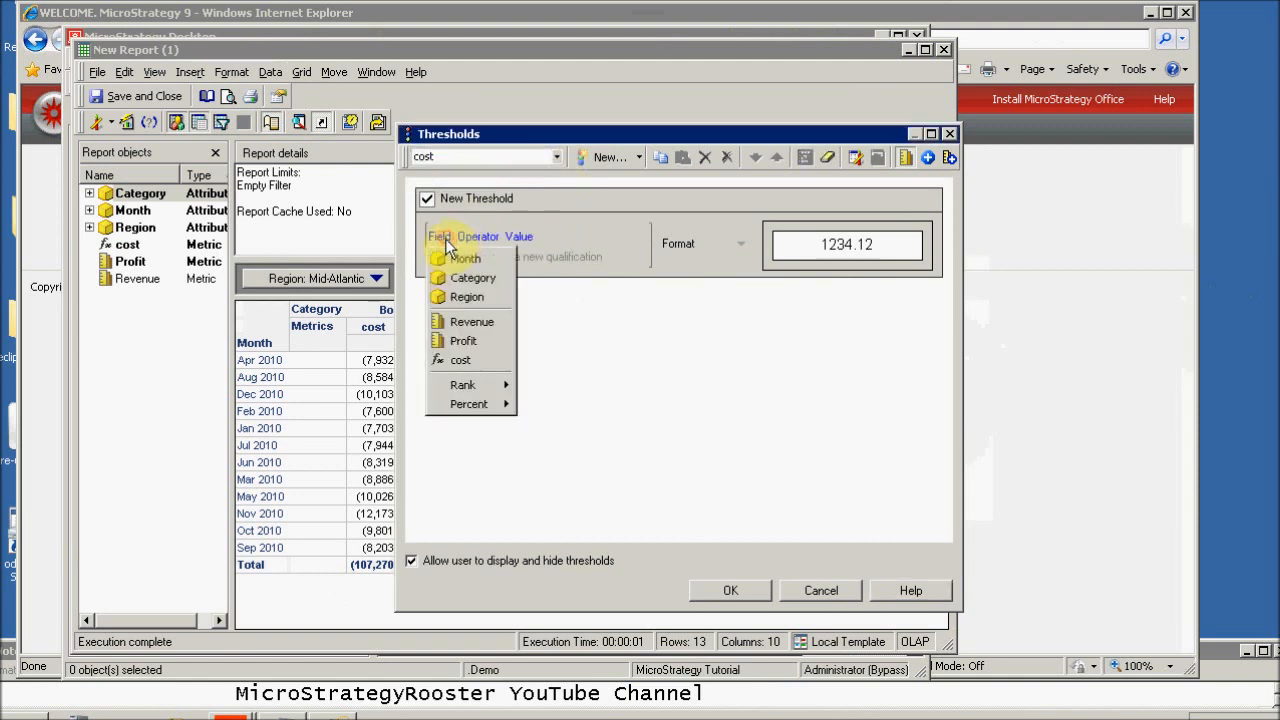
left_click(480, 320)
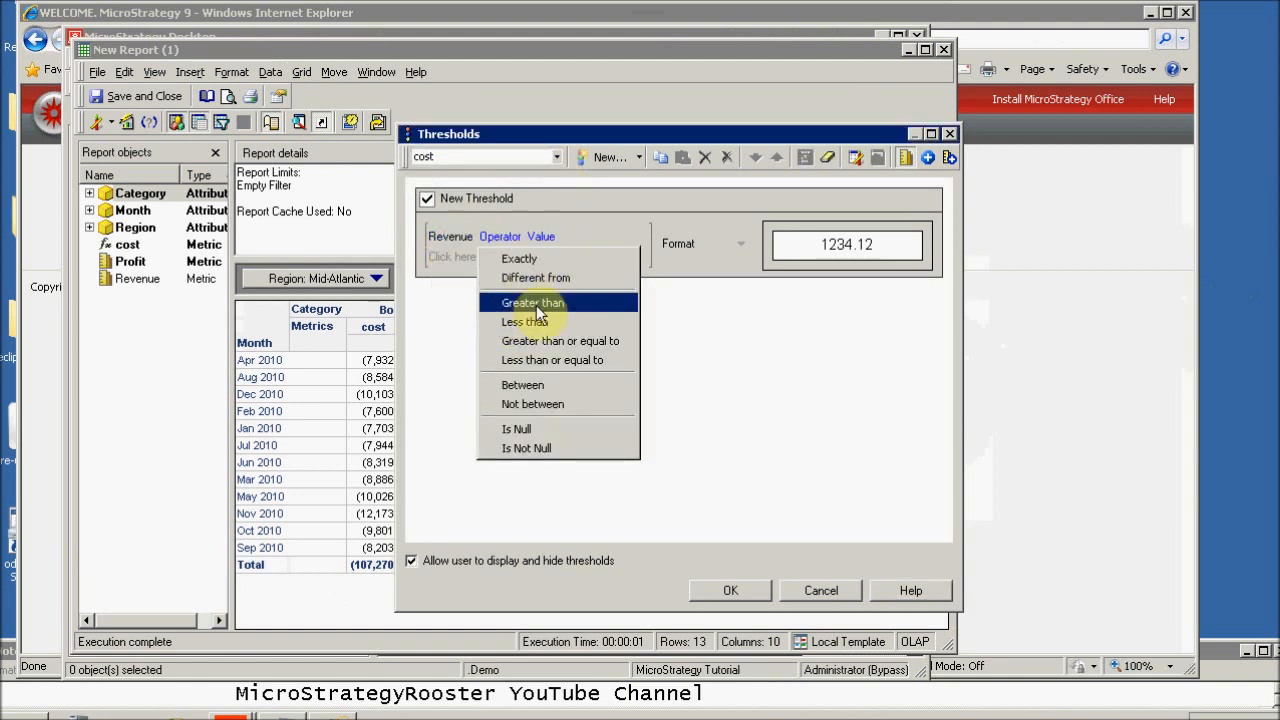
left_click(541, 302)
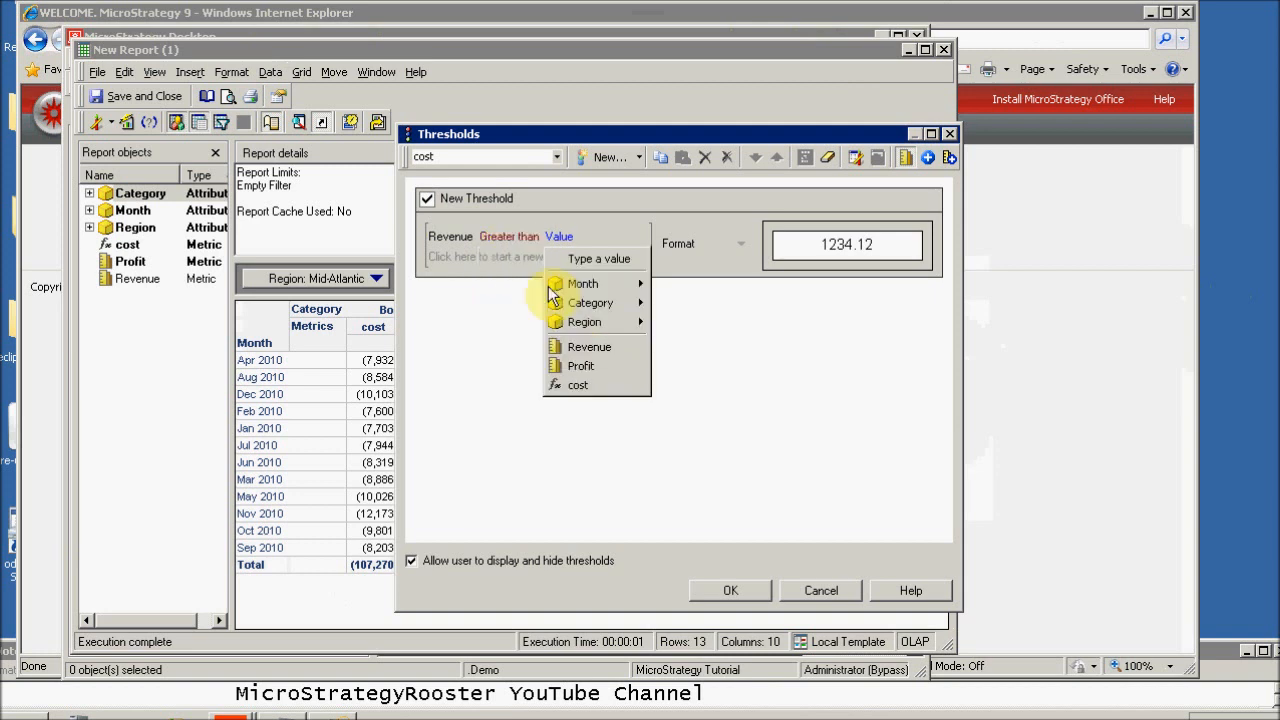
left_click(605, 257)
type("1000")
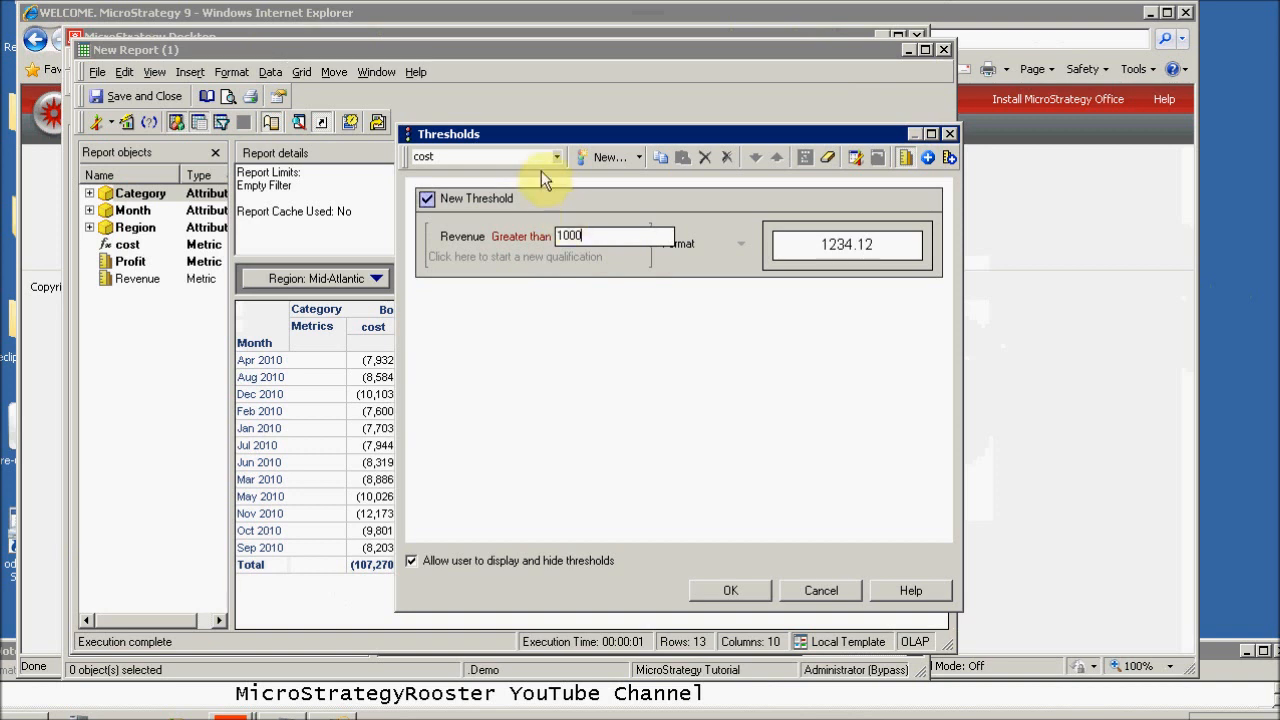
Step: Format the cost threshold with a Solid background style and green fill color, and apply it to the report
left_click_drag(509, 134, 581, 134)
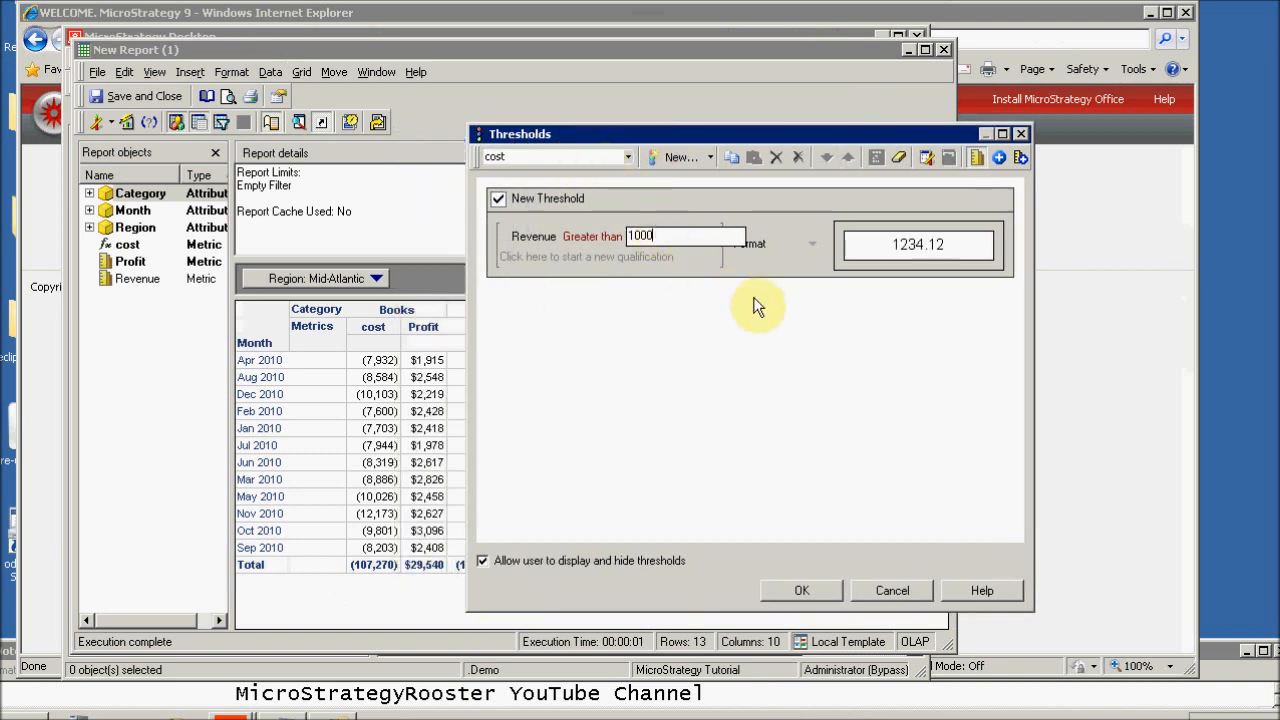
left_click(812, 243)
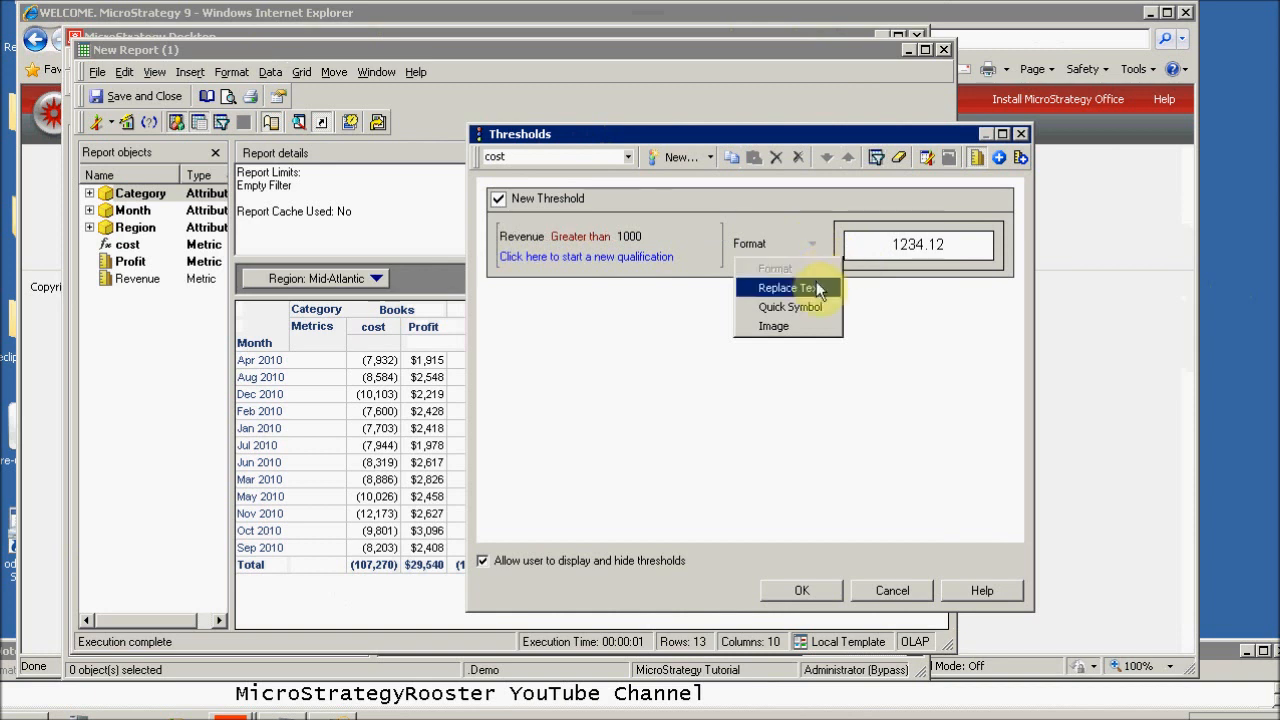
left_click(897, 244)
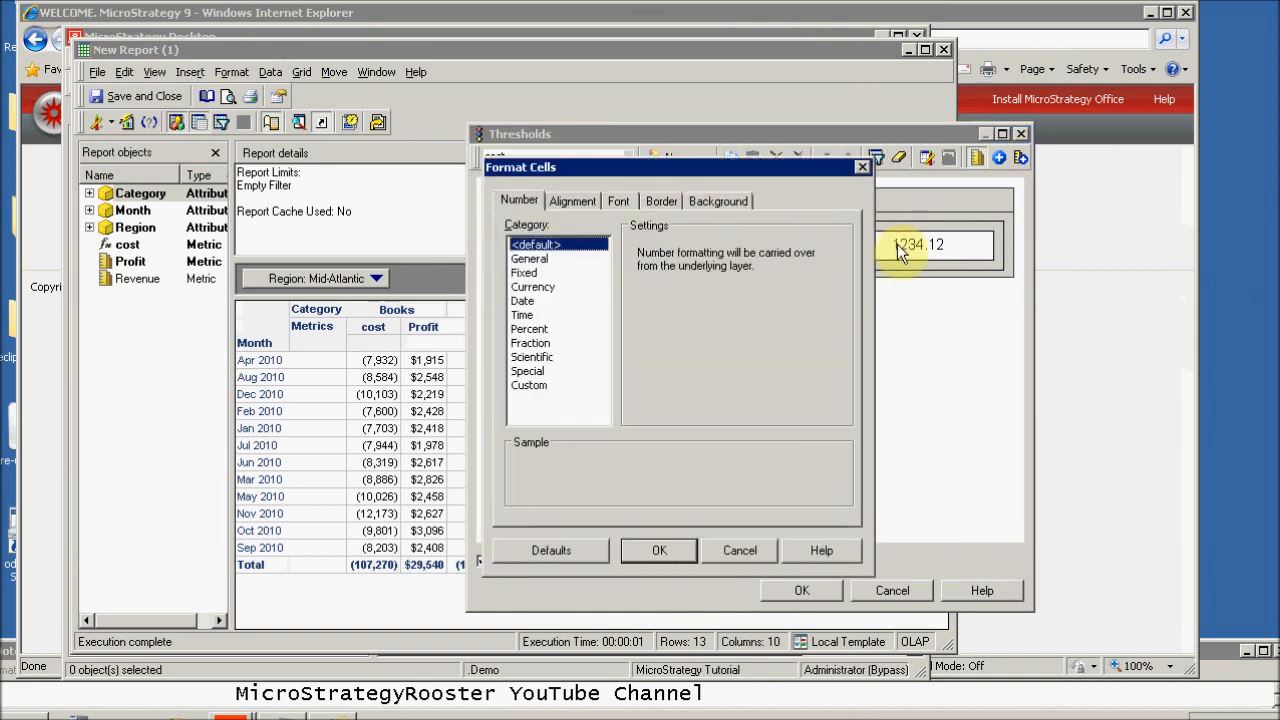
left_click(730, 200)
left_click(772, 232)
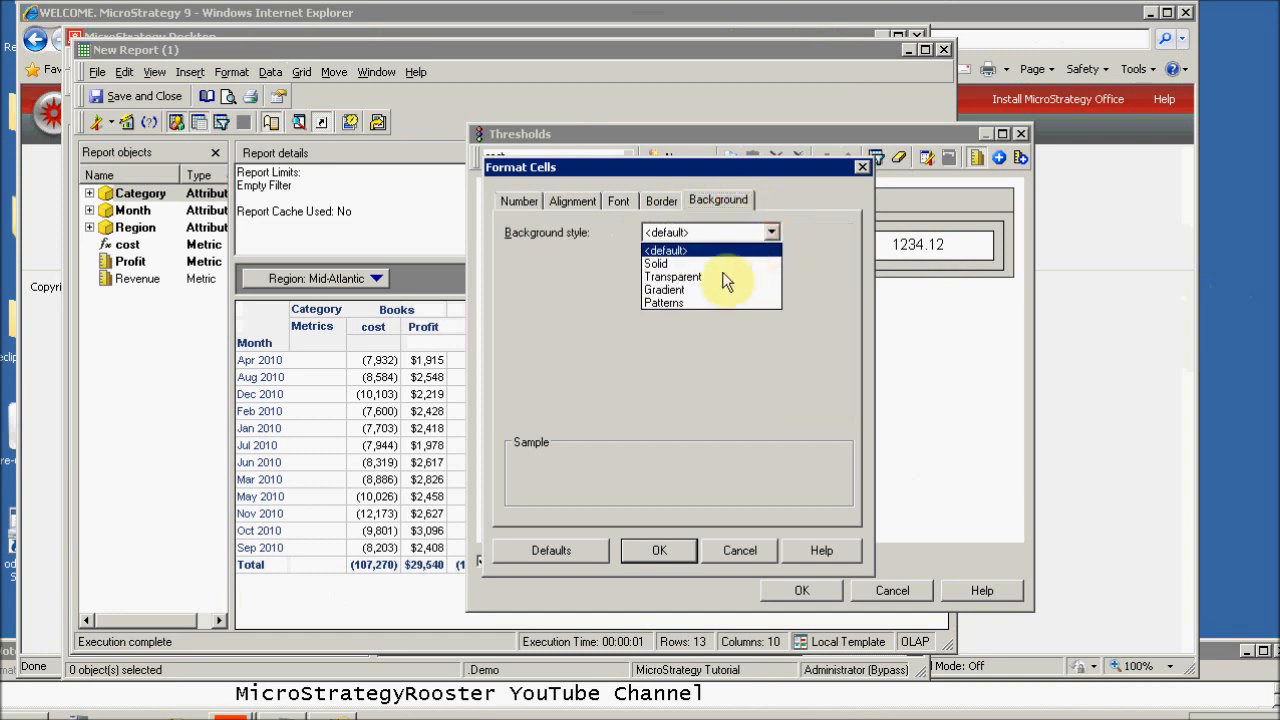
left_click(666, 262)
left_click(664, 258)
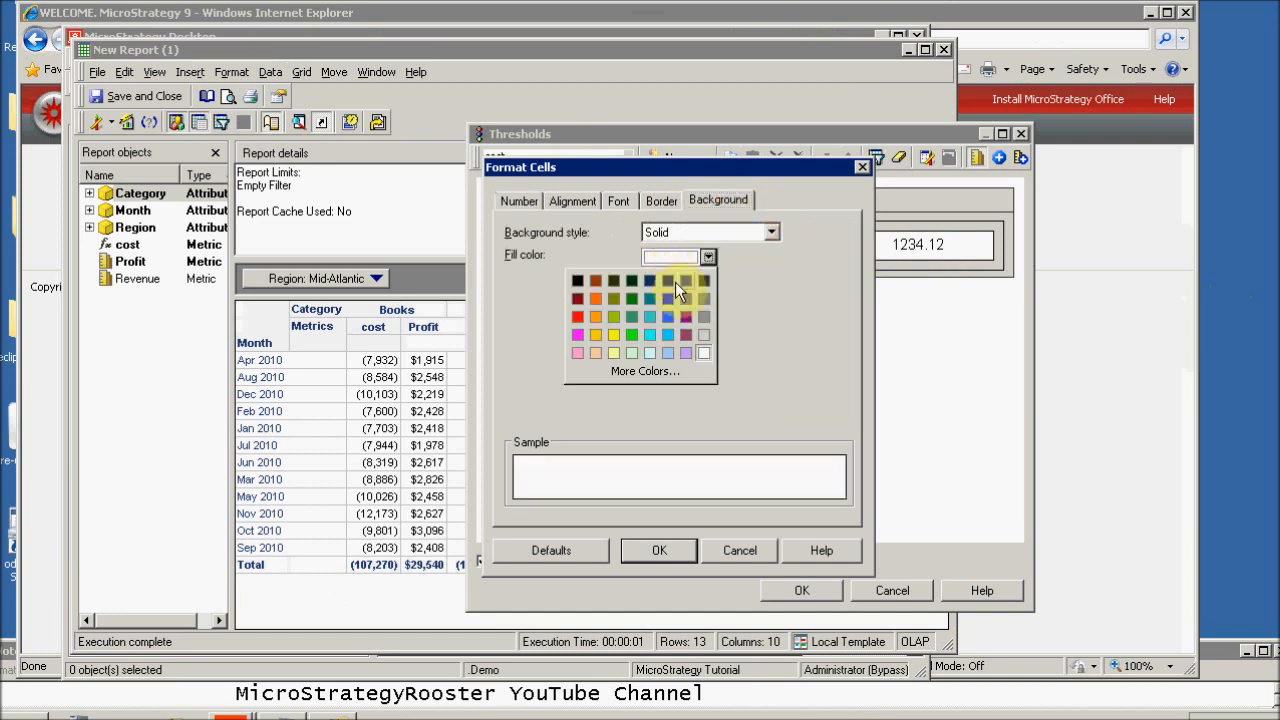
left_click(613, 335)
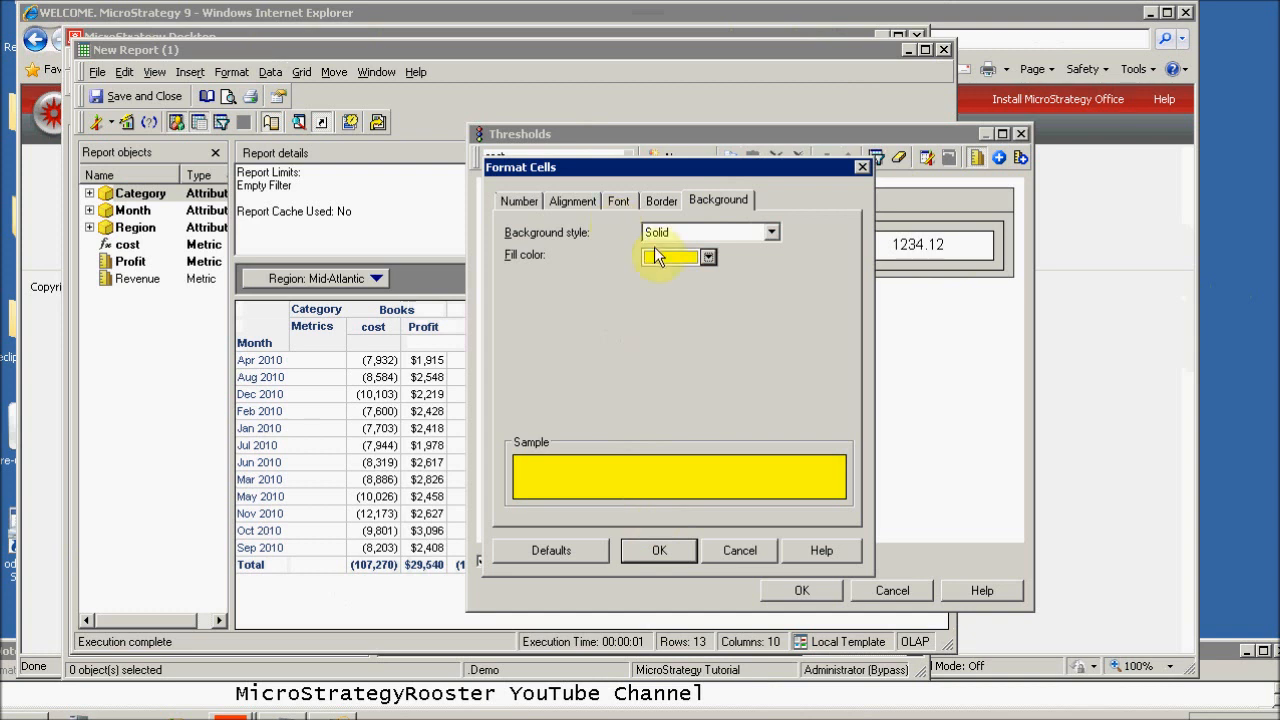
left_click(680, 258)
left_click(634, 335)
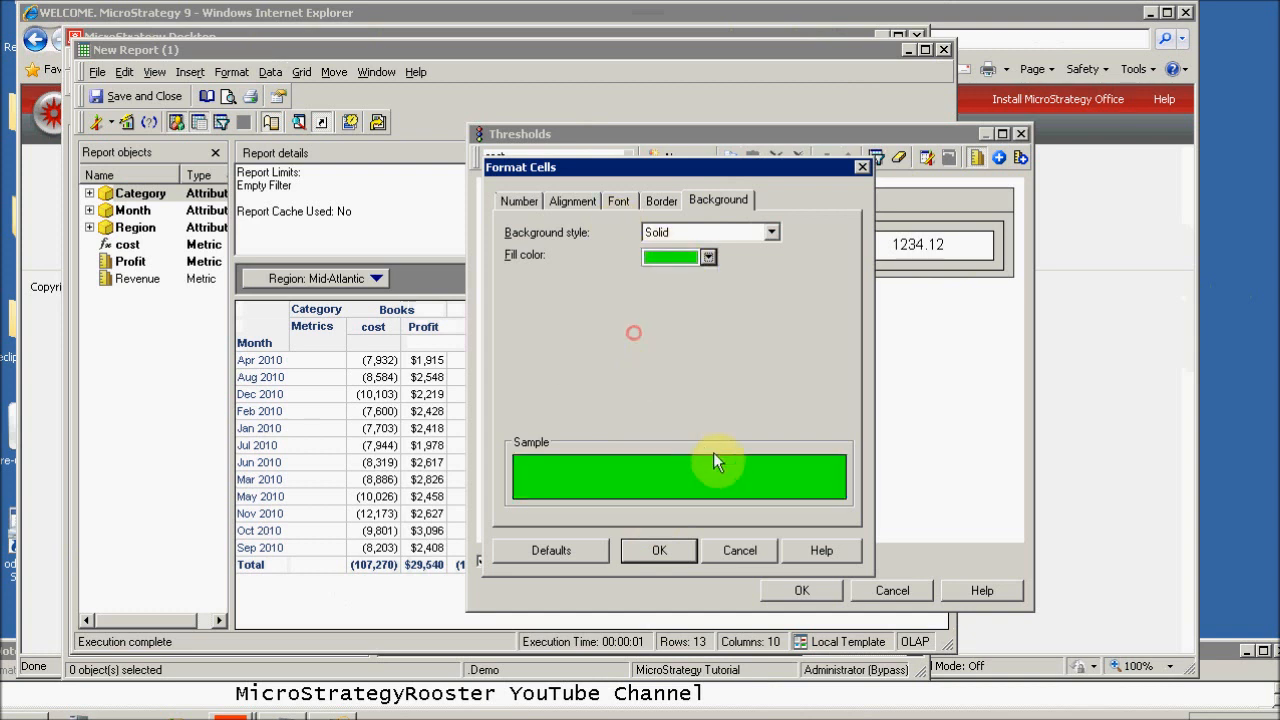
left_click(662, 550)
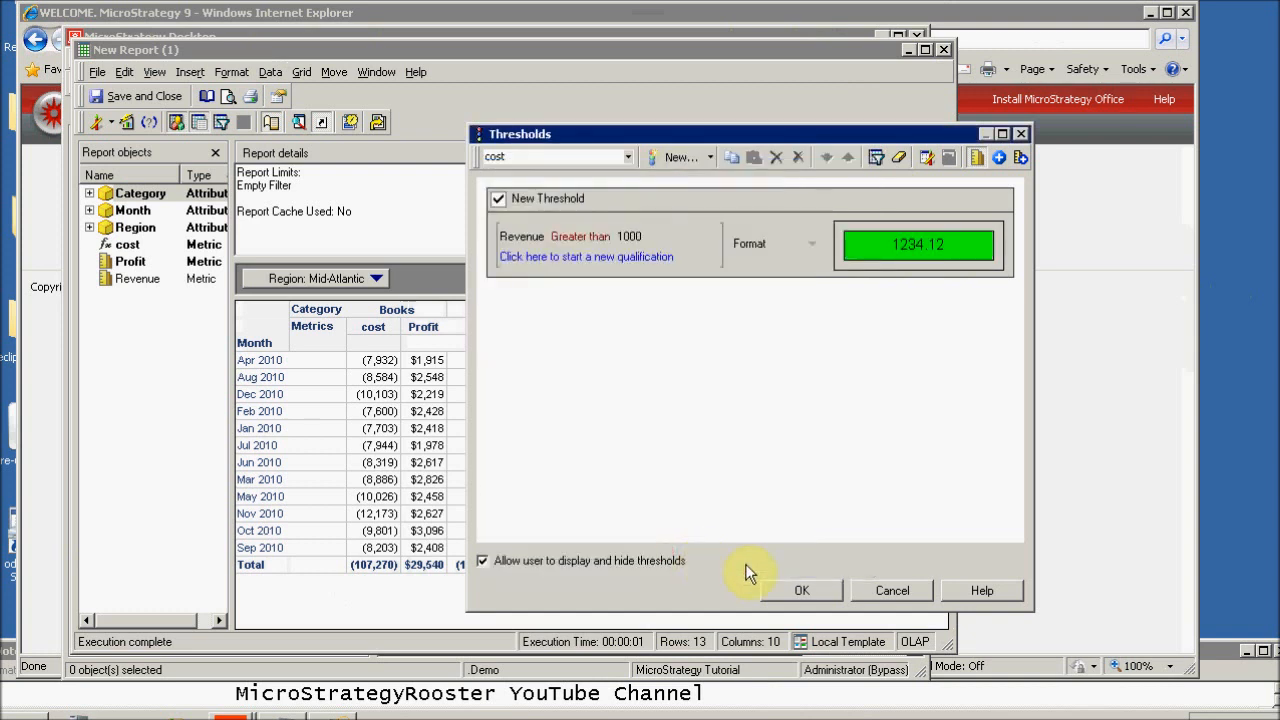
left_click(800, 590)
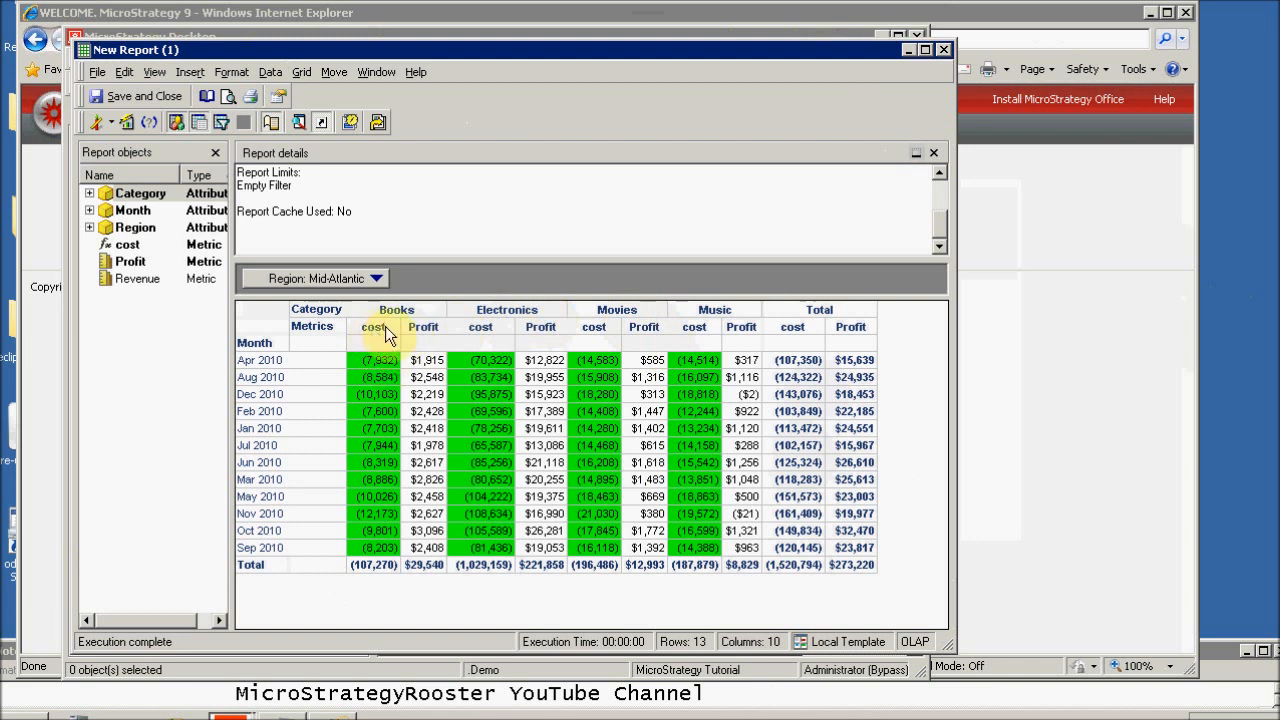
right_click(127, 244)
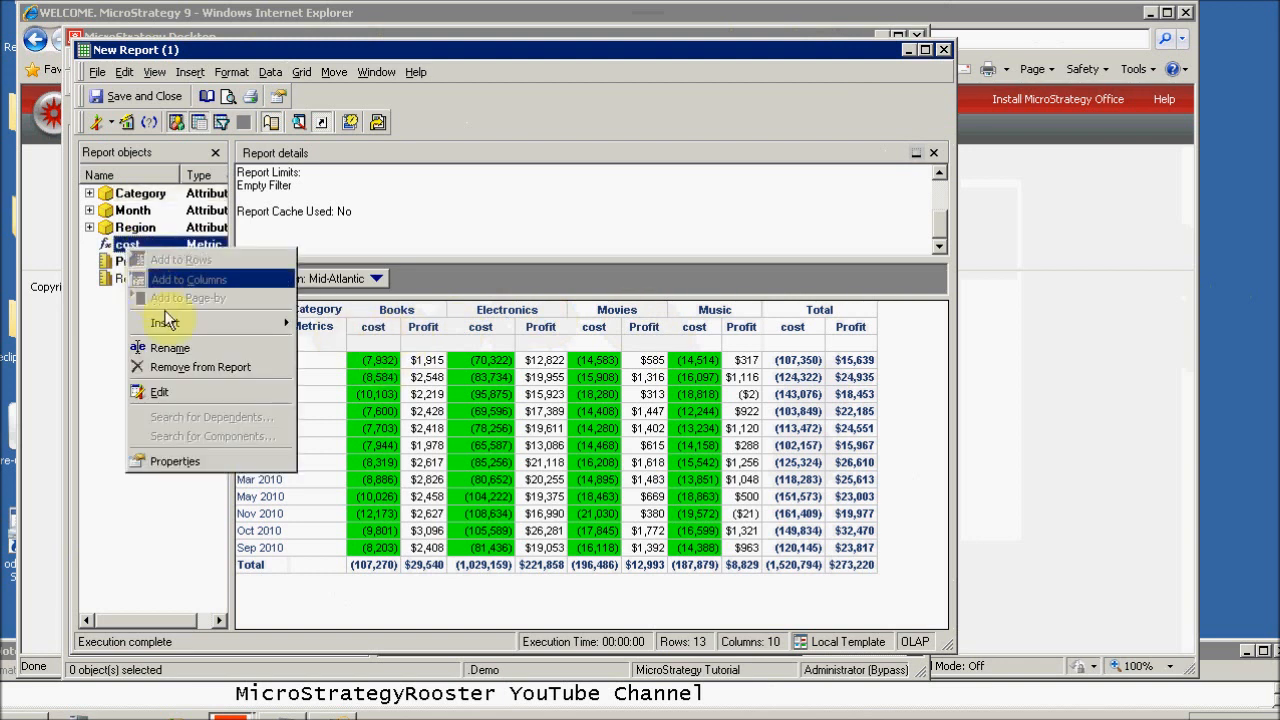
left_click(188, 392)
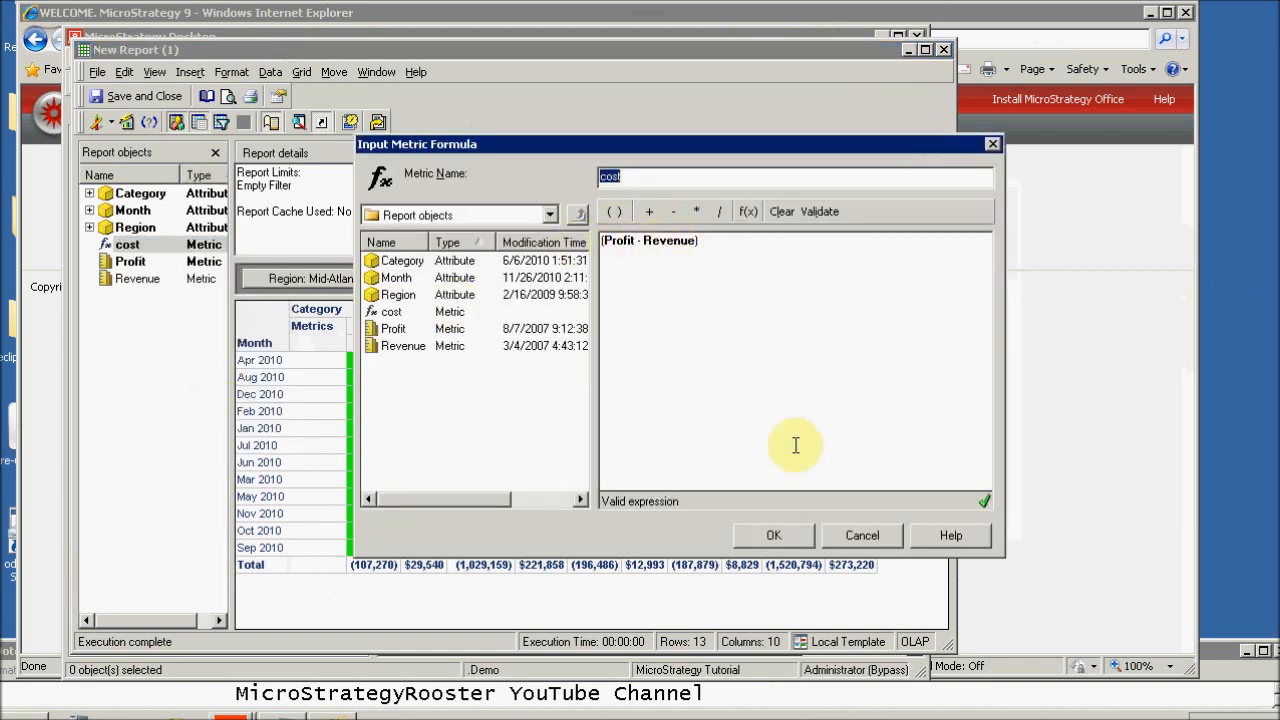
left_click(873, 535)
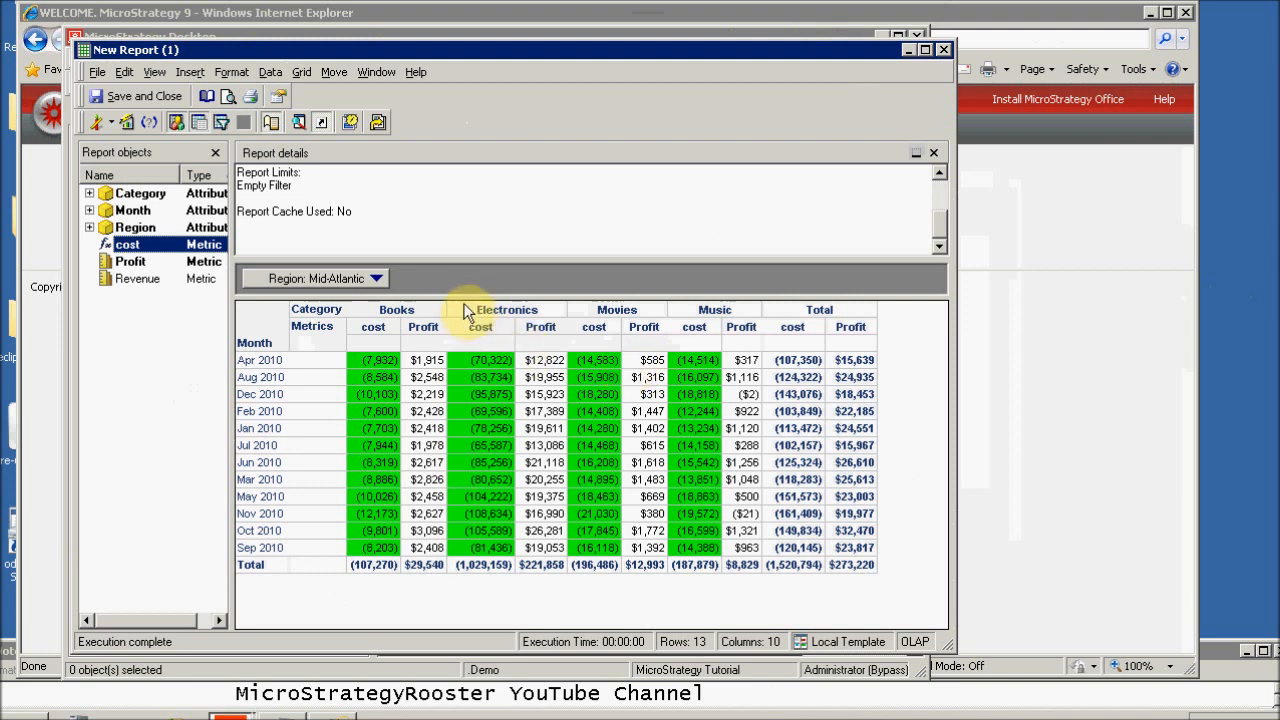
Step: Redefine the cost metric's formula as Revenue - Profit and save it
right_click(136, 247)
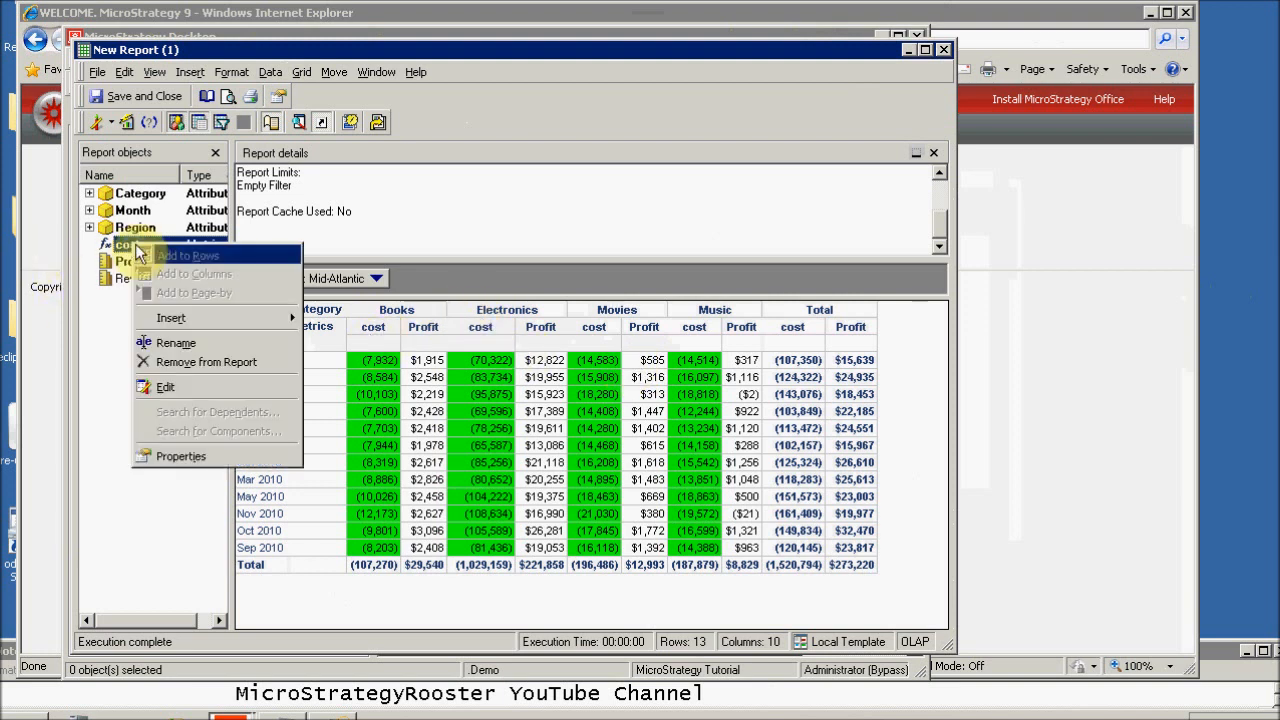
left_click(195, 387)
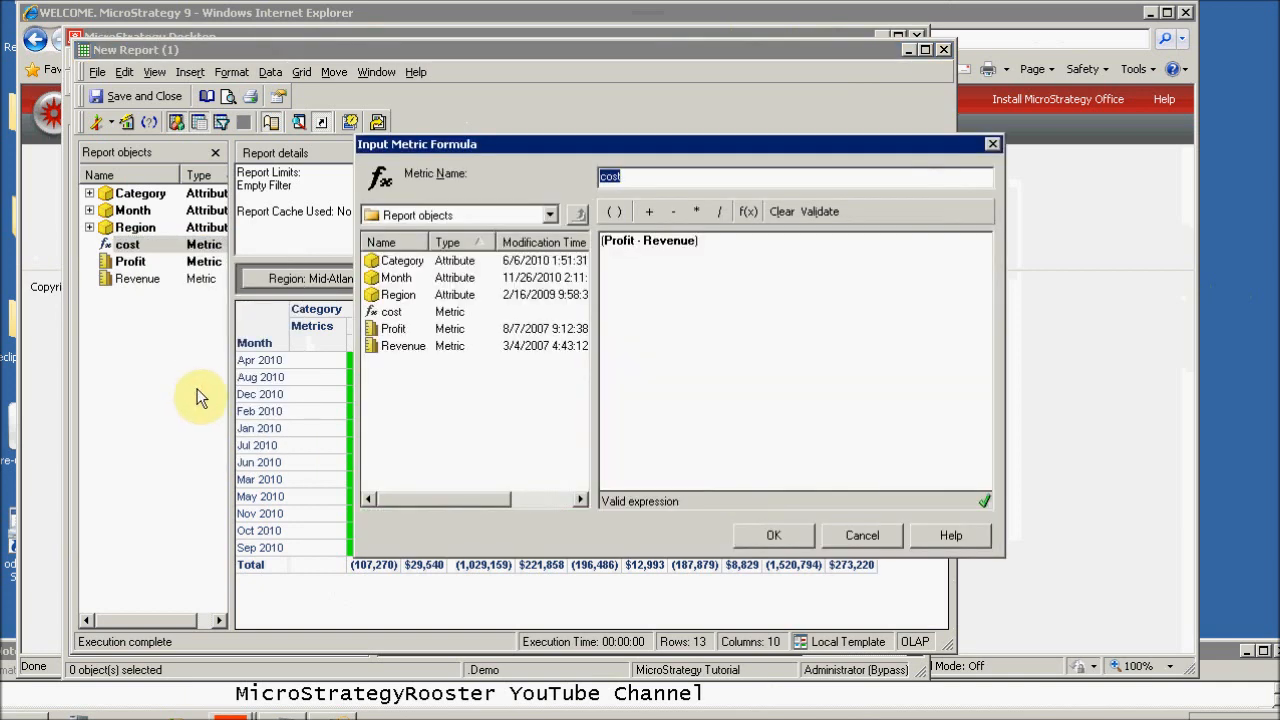
left_click(643, 243)
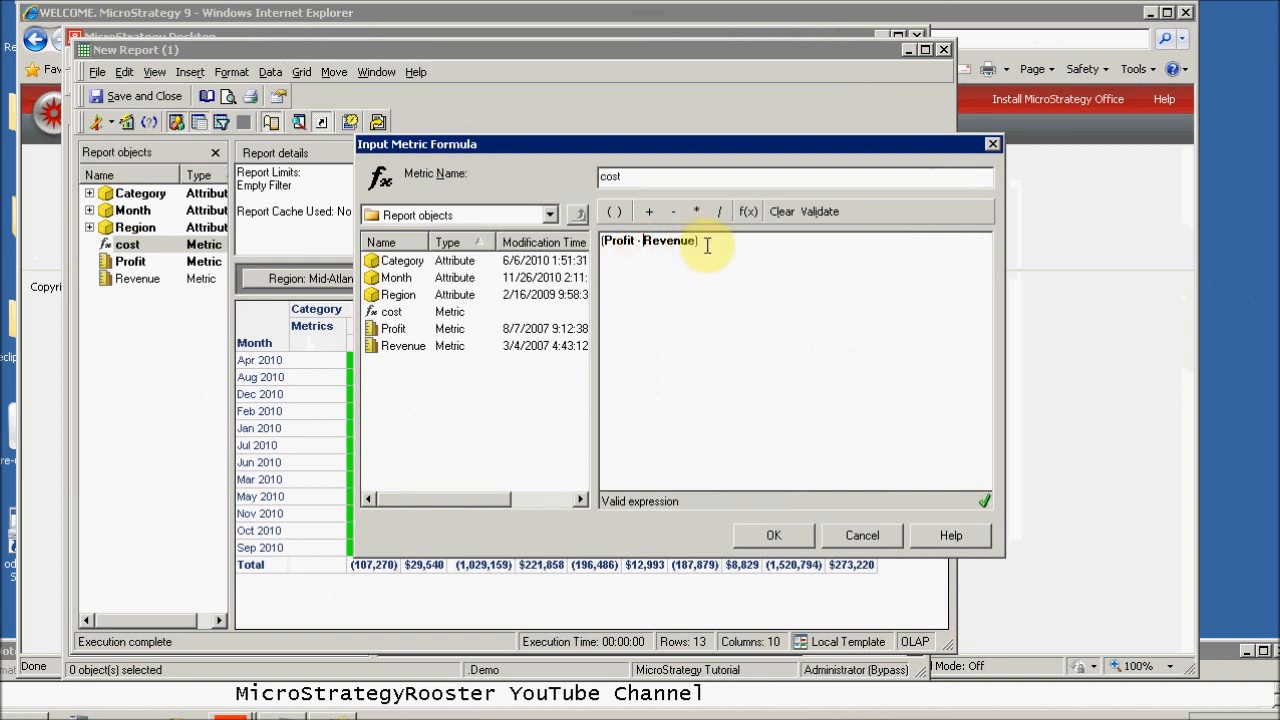
key("BackSpace")
key("BackSpace")
key("BackSpace")
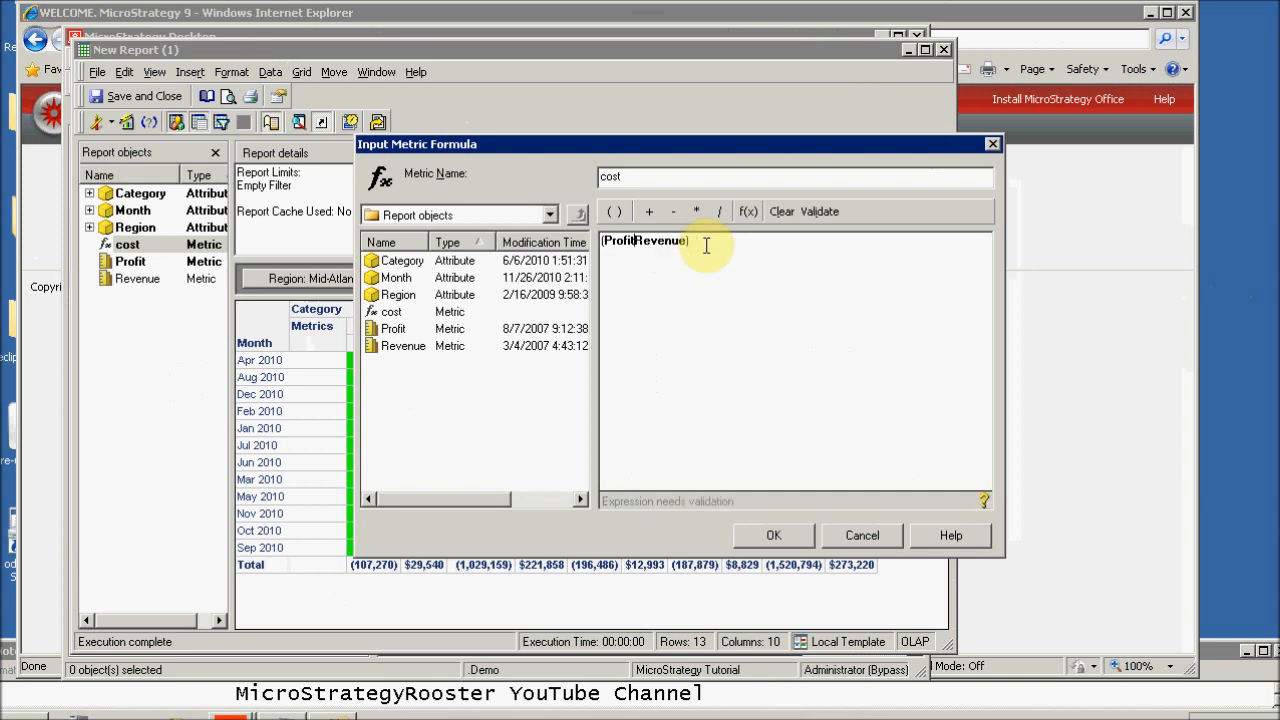
key("BackSpace")
key("BackSpace")
key("BackSpace")
key("BackSpace")
key("BackSpace")
key("BackSpace")
key("BackSpace")
type("-")
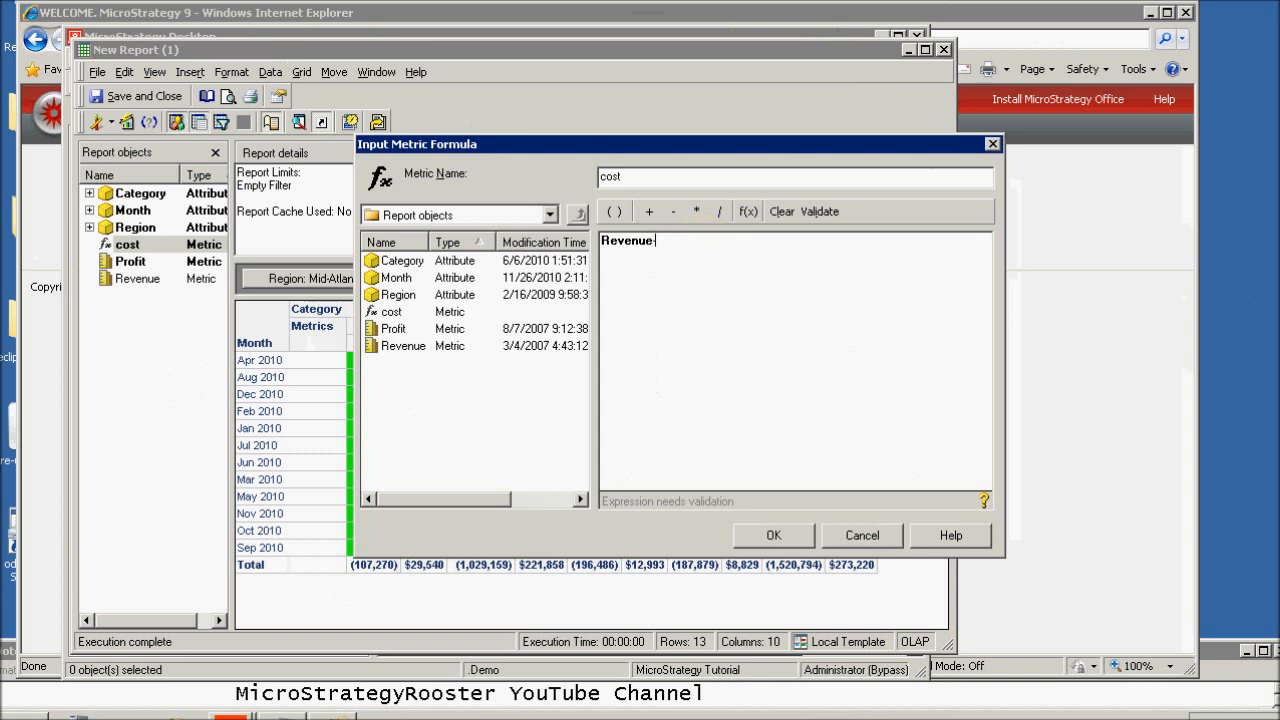
double_click(390, 334)
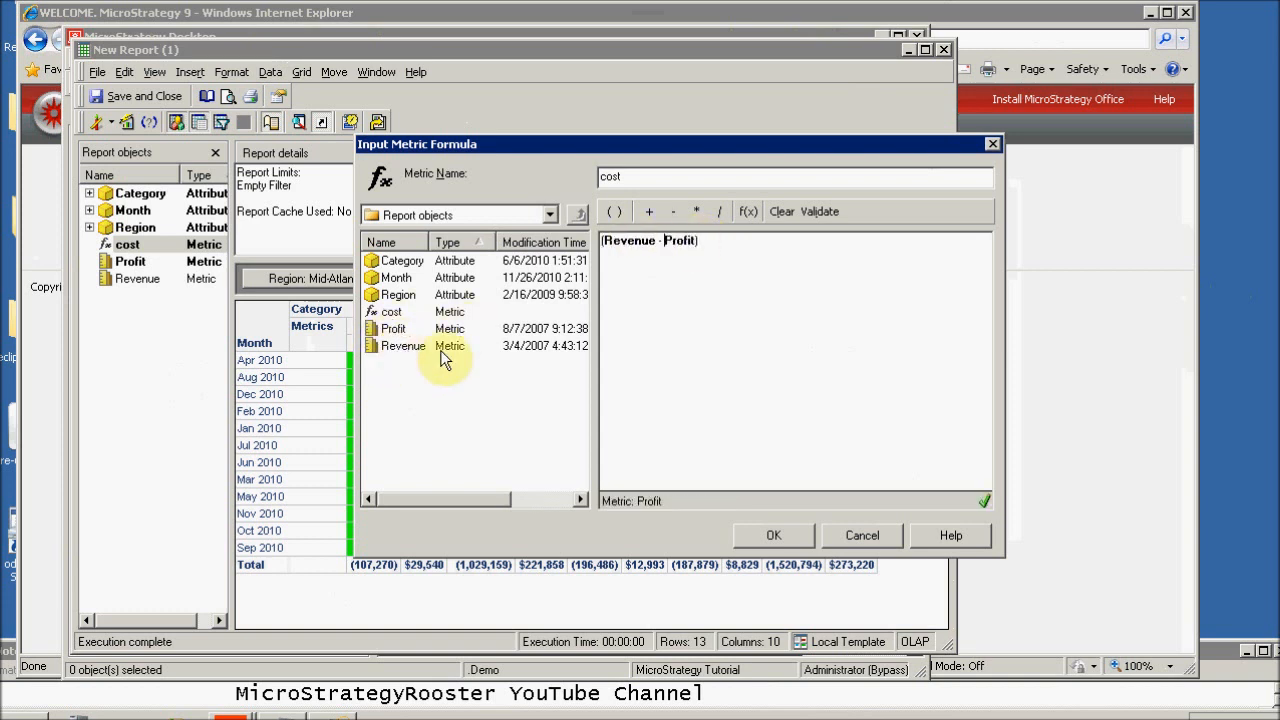
left_click(802, 534)
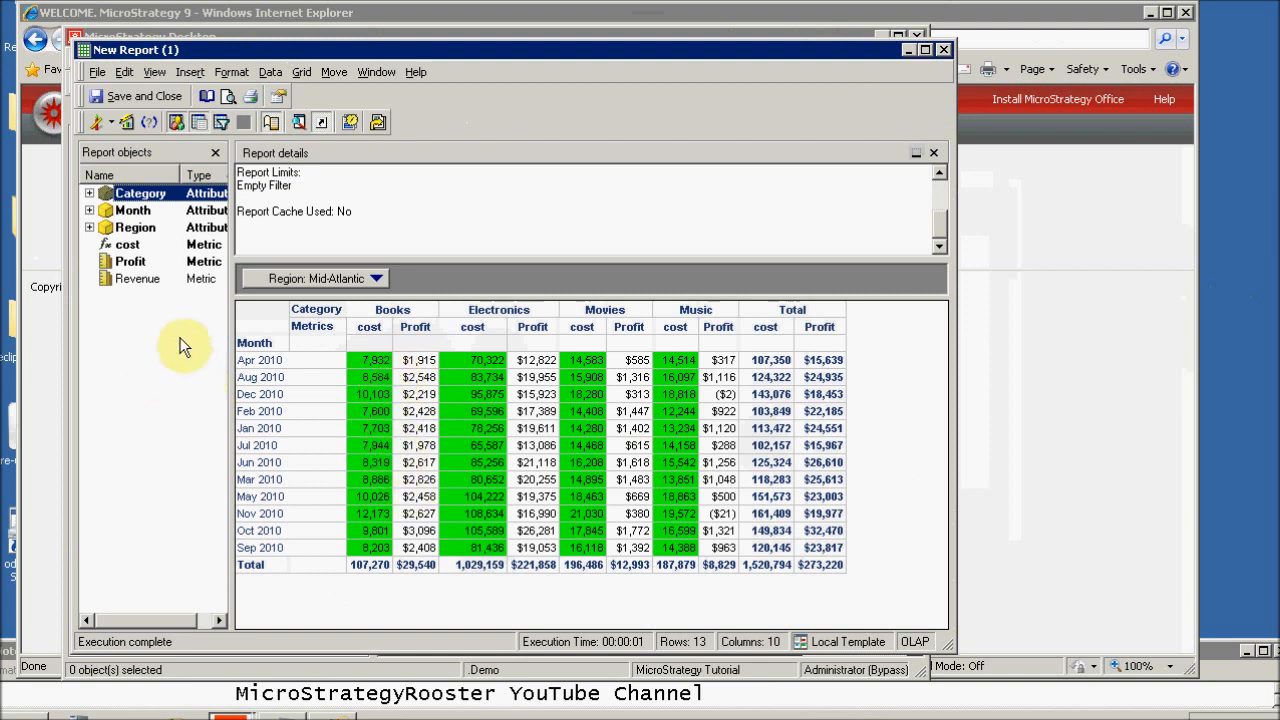
Step: Add the Revenue metric to the report grid ahead of cost
left_click(115, 277)
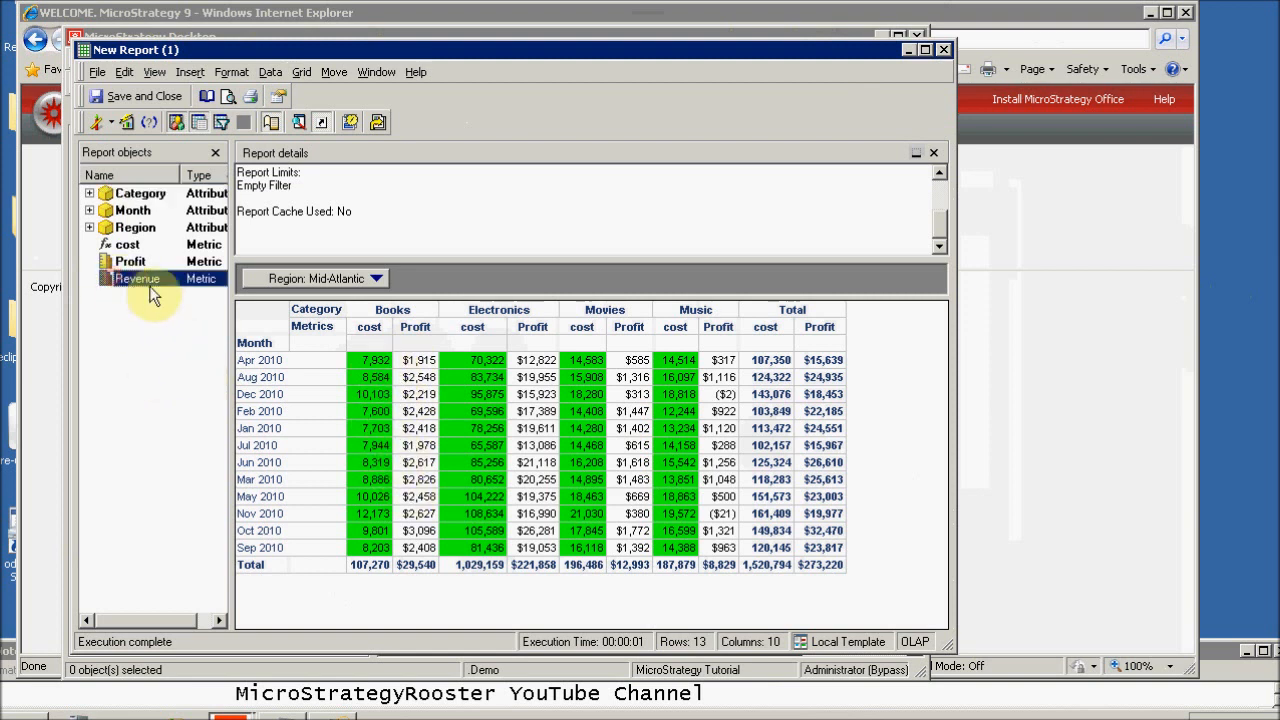
mouse_move(150, 287)
left_mouse_down()
mouse_move(186, 374)
mouse_move(410, 378)
mouse_move(365, 392)
left_mouse_up()
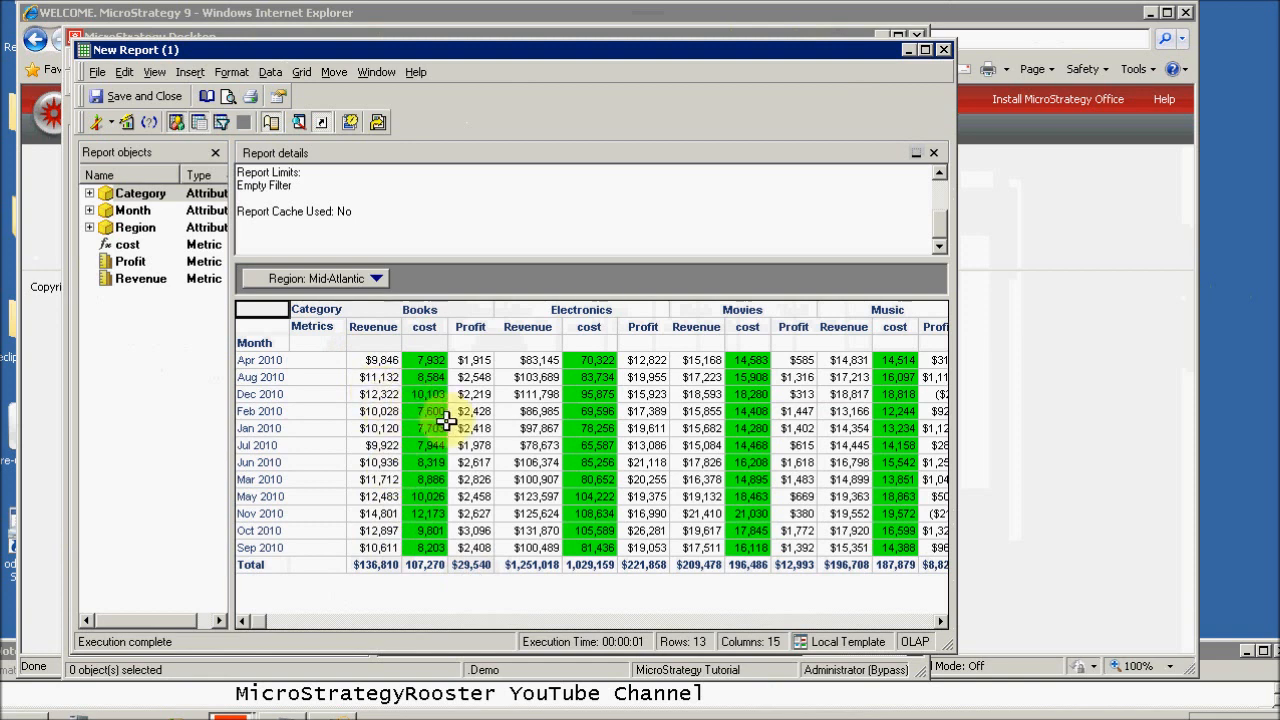
Step: Change the cost metric's threshold condition to Revenue Greater than 10000
left_click(270, 73)
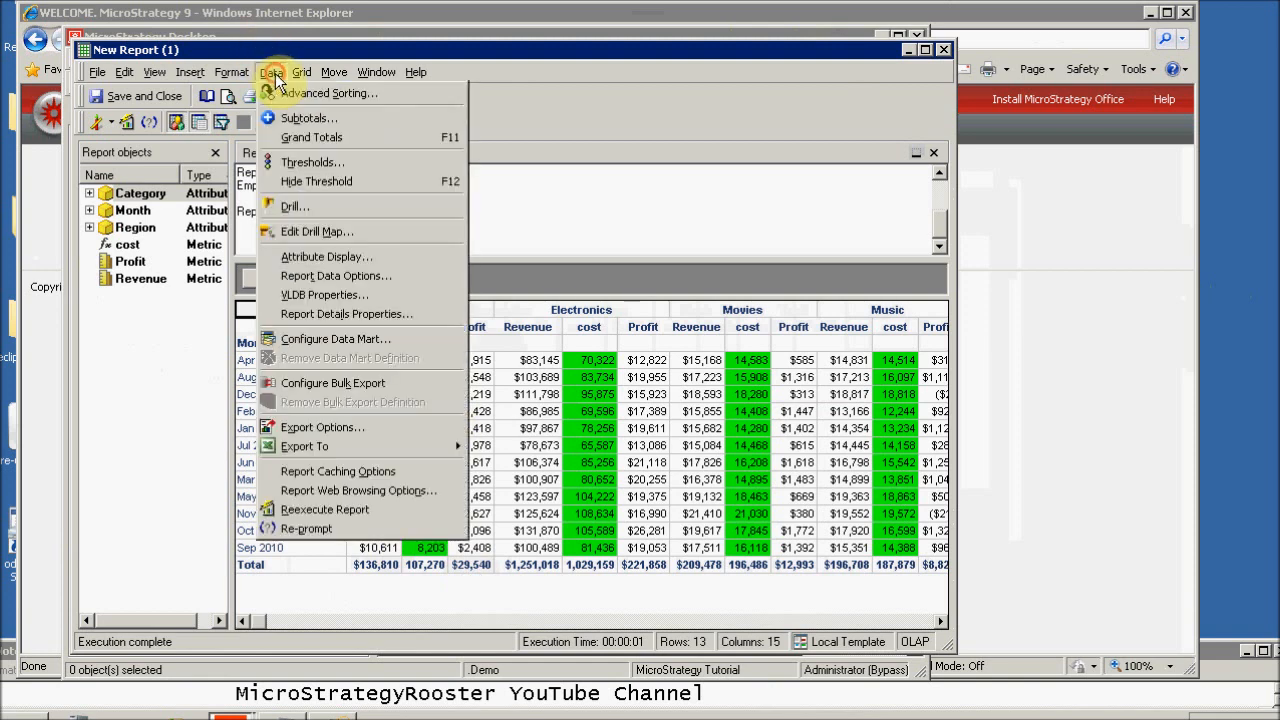
left_click(312, 163)
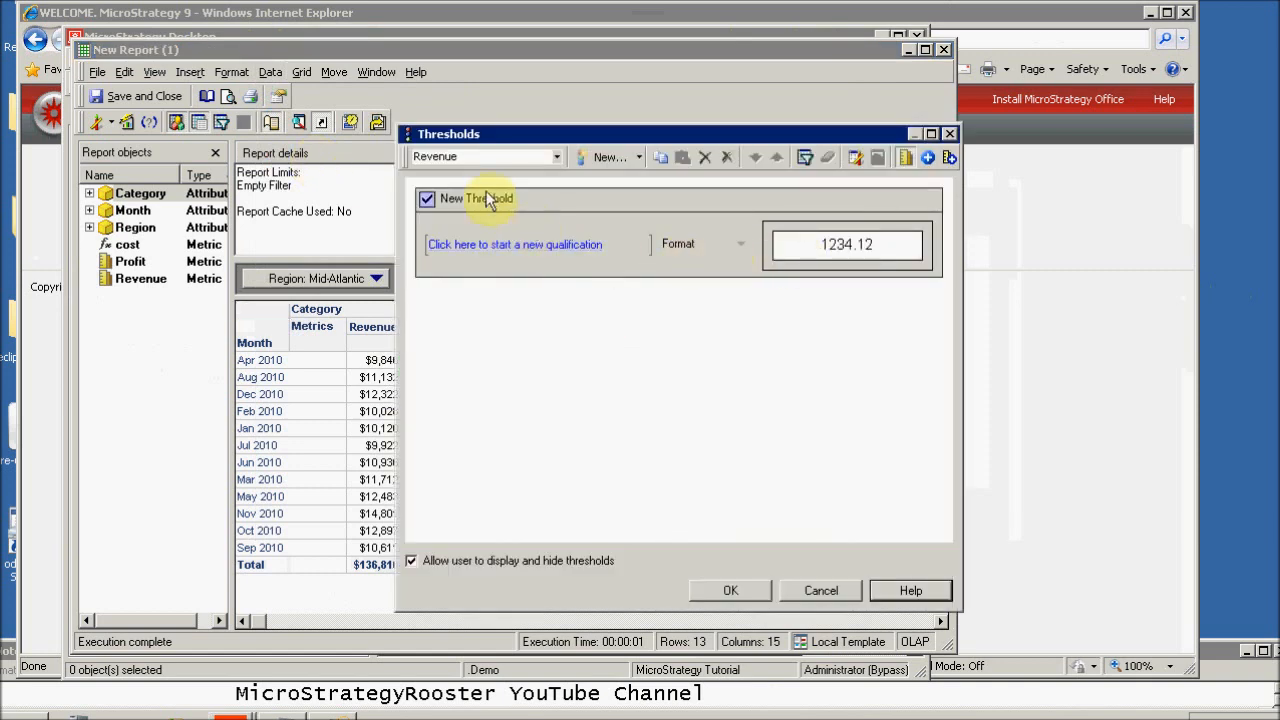
left_click(557, 156)
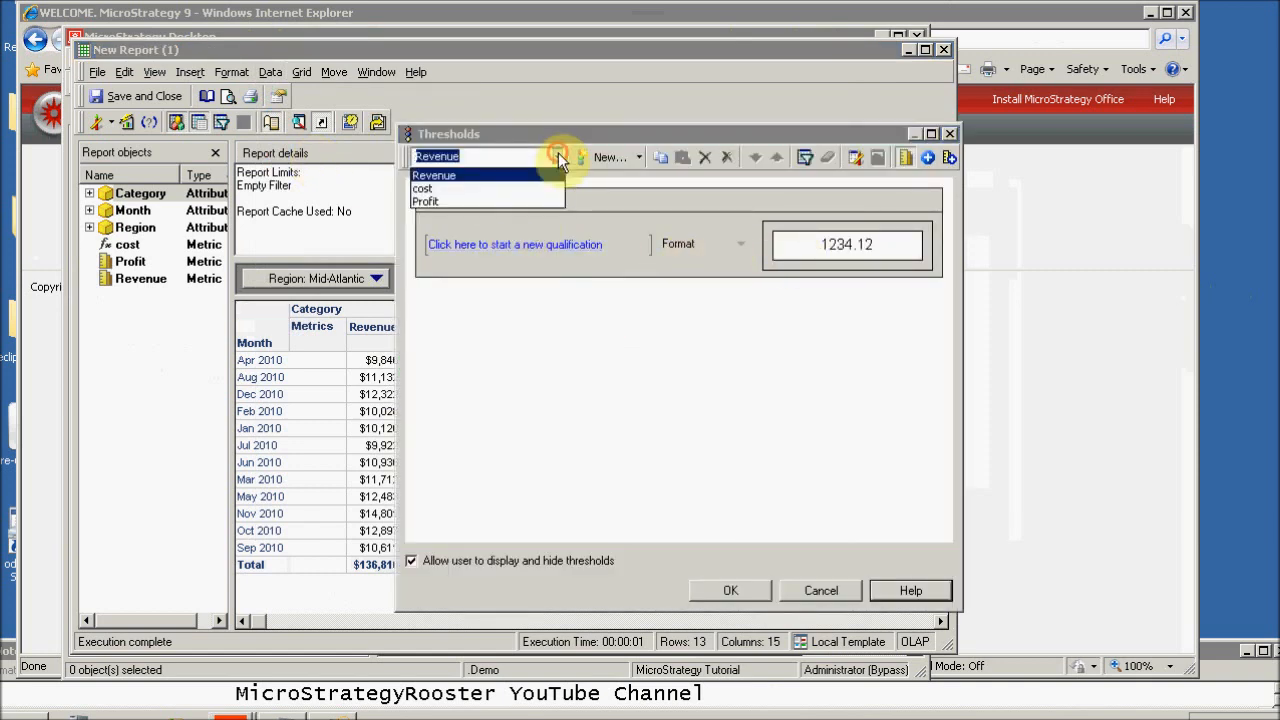
left_click(449, 190)
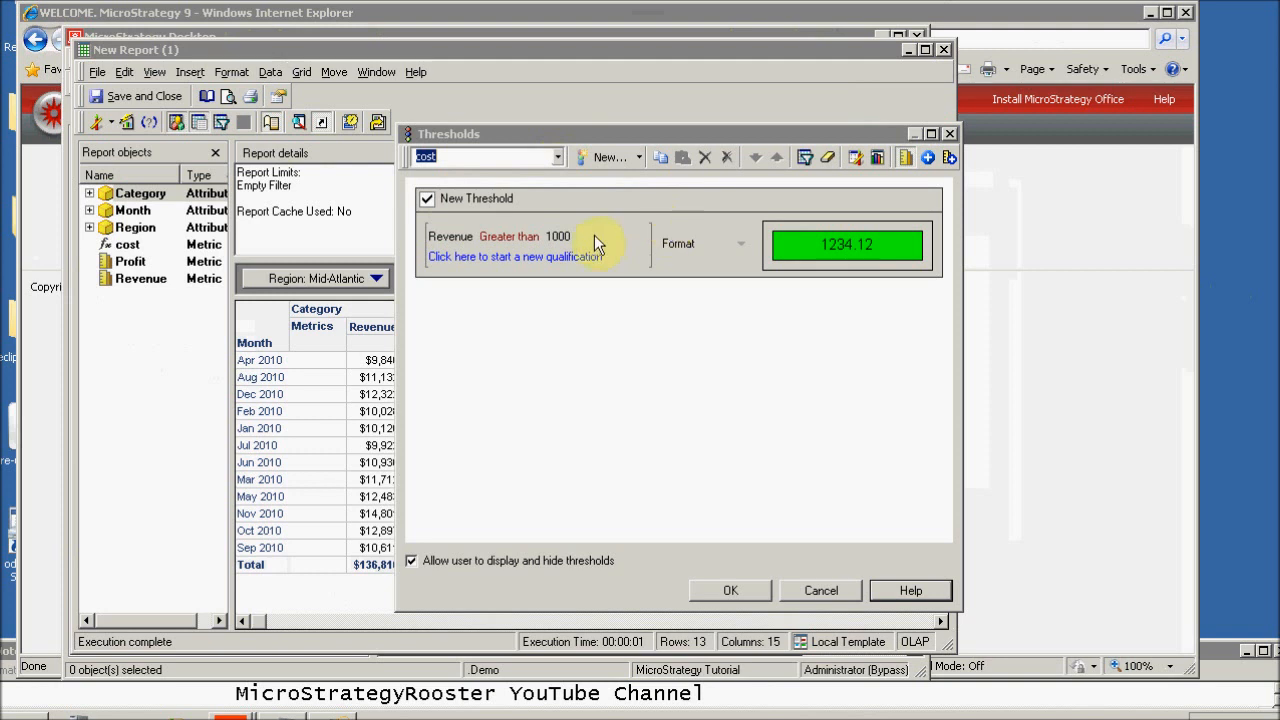
left_click(561, 236)
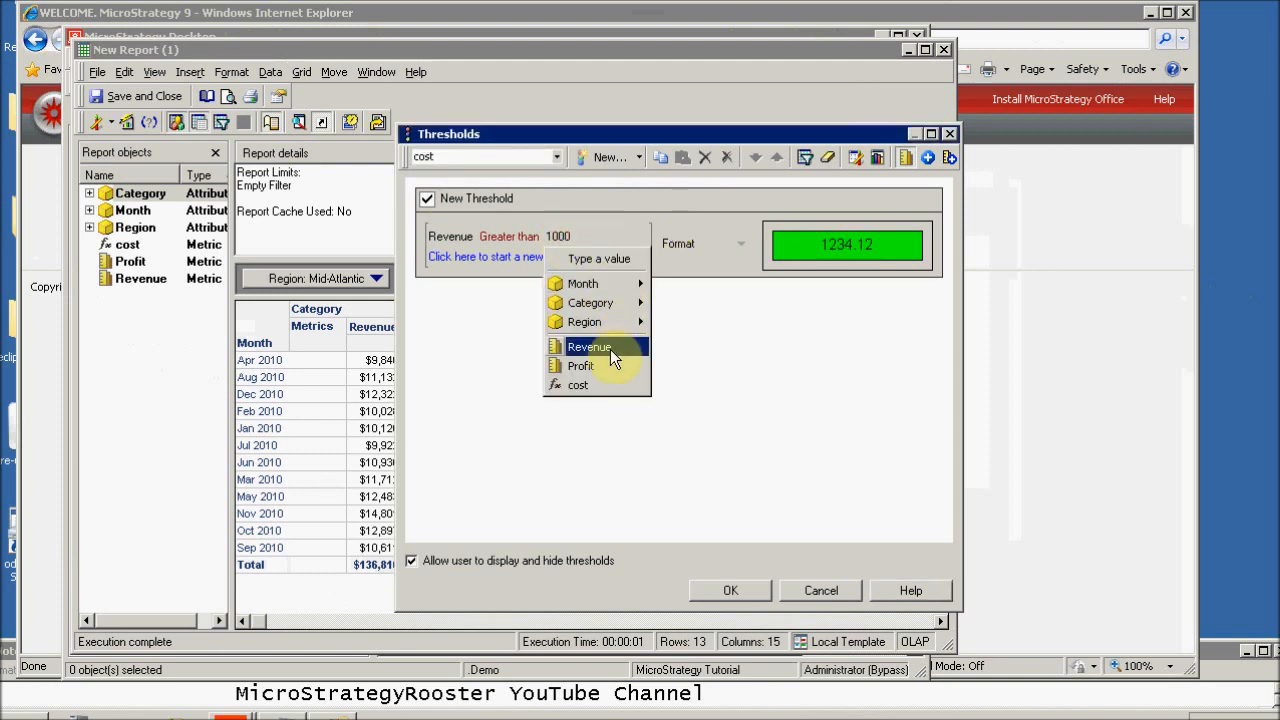
left_click(592, 258)
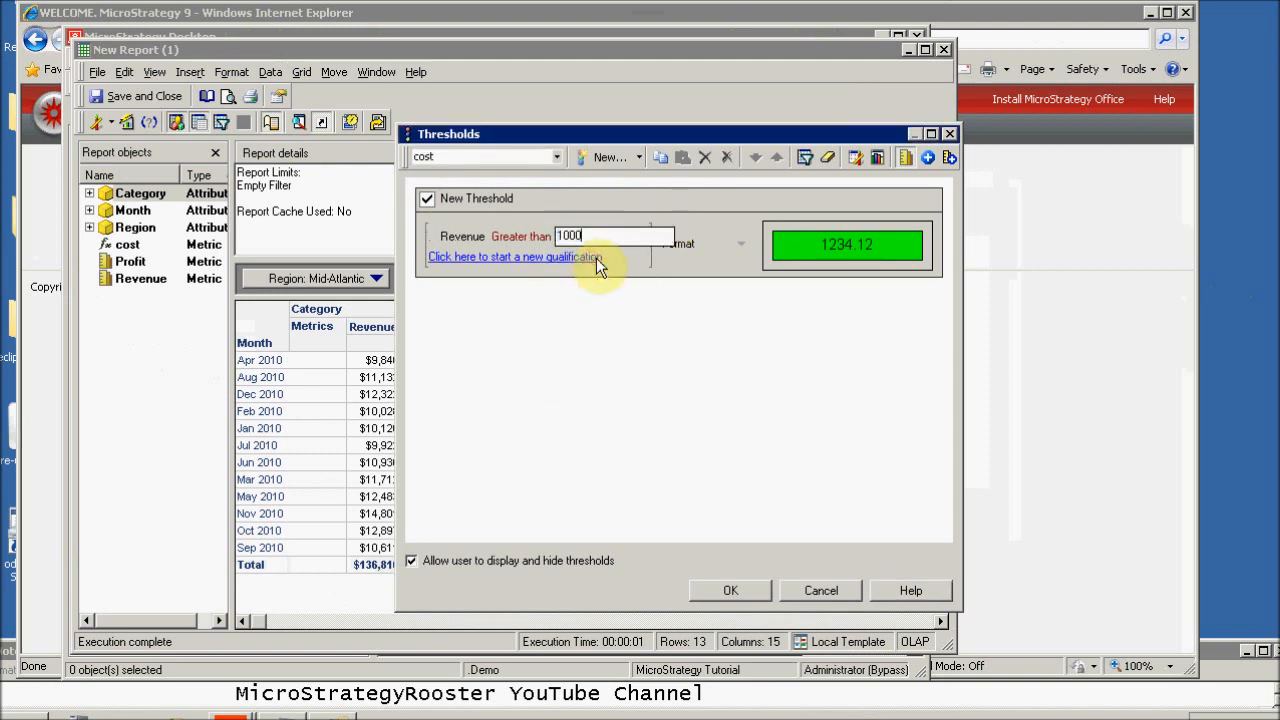
type("0")
left_click(709, 406)
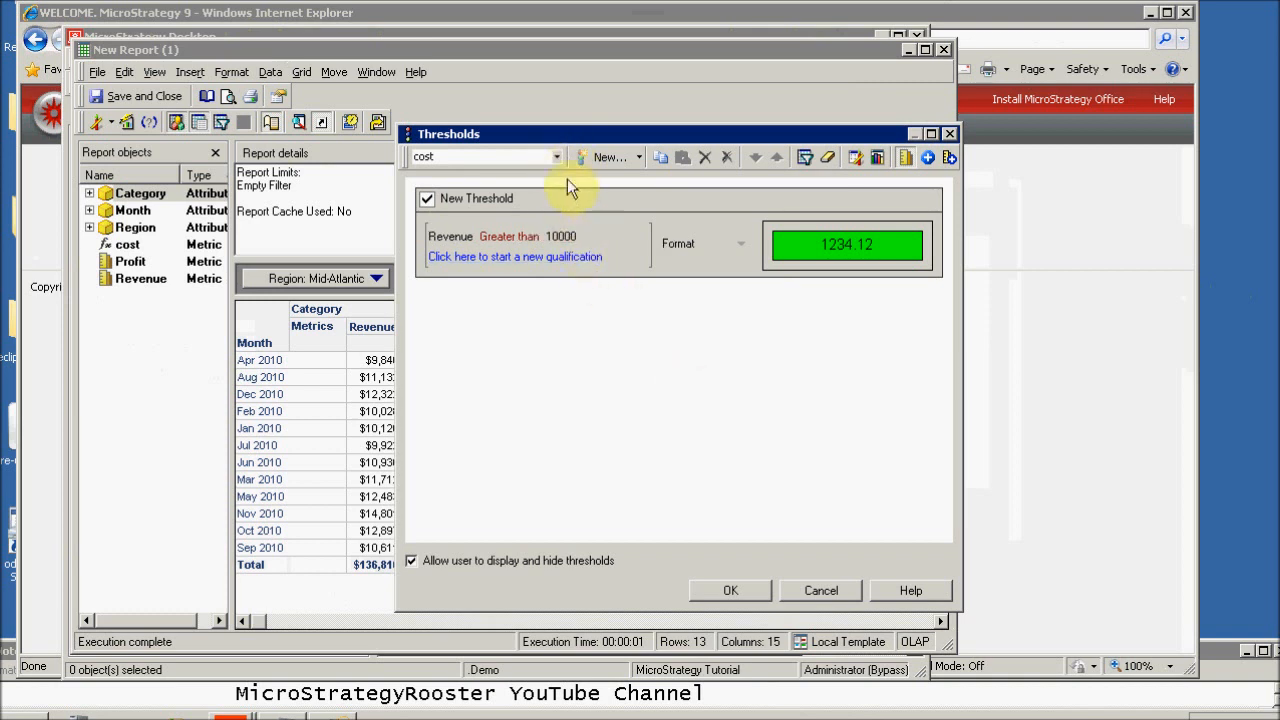
Step: Delete the blank threshold on the Revenue metric and apply the threshold changes to the report
left_click(557, 156)
left_click(439, 172)
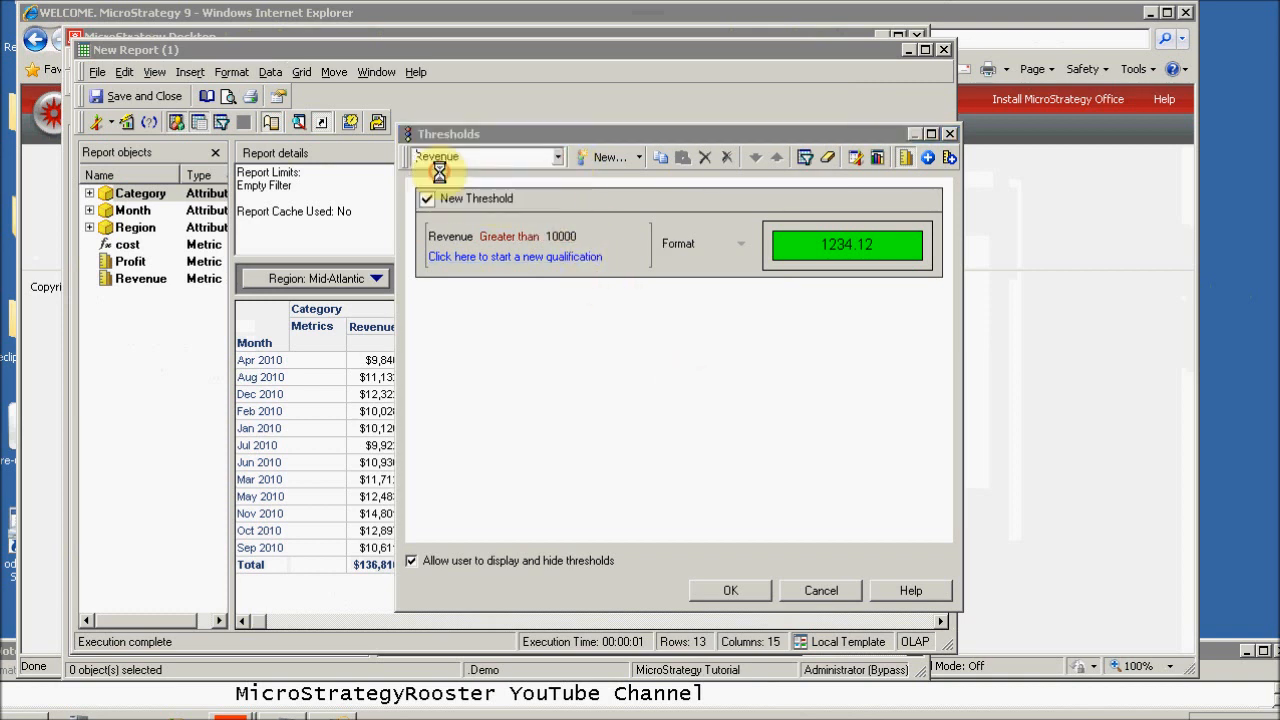
left_click(585, 207)
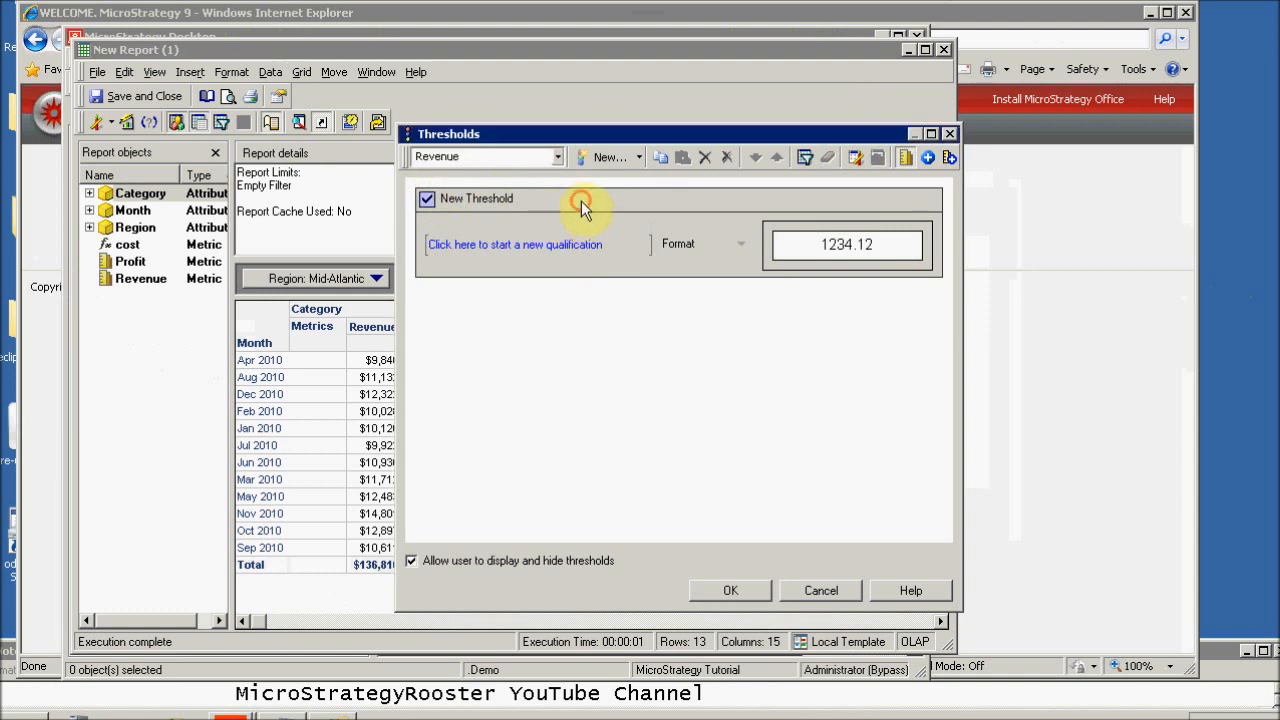
left_click(703, 154)
left_click(712, 411)
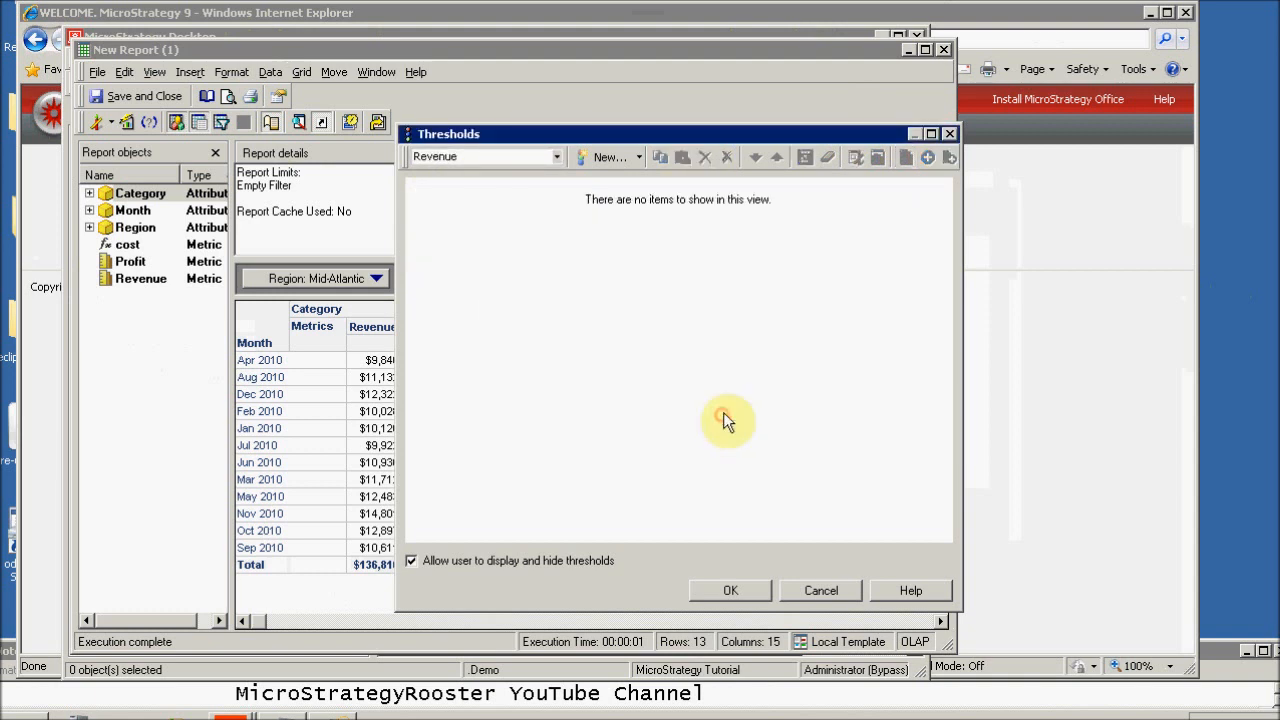
left_click(747, 587)
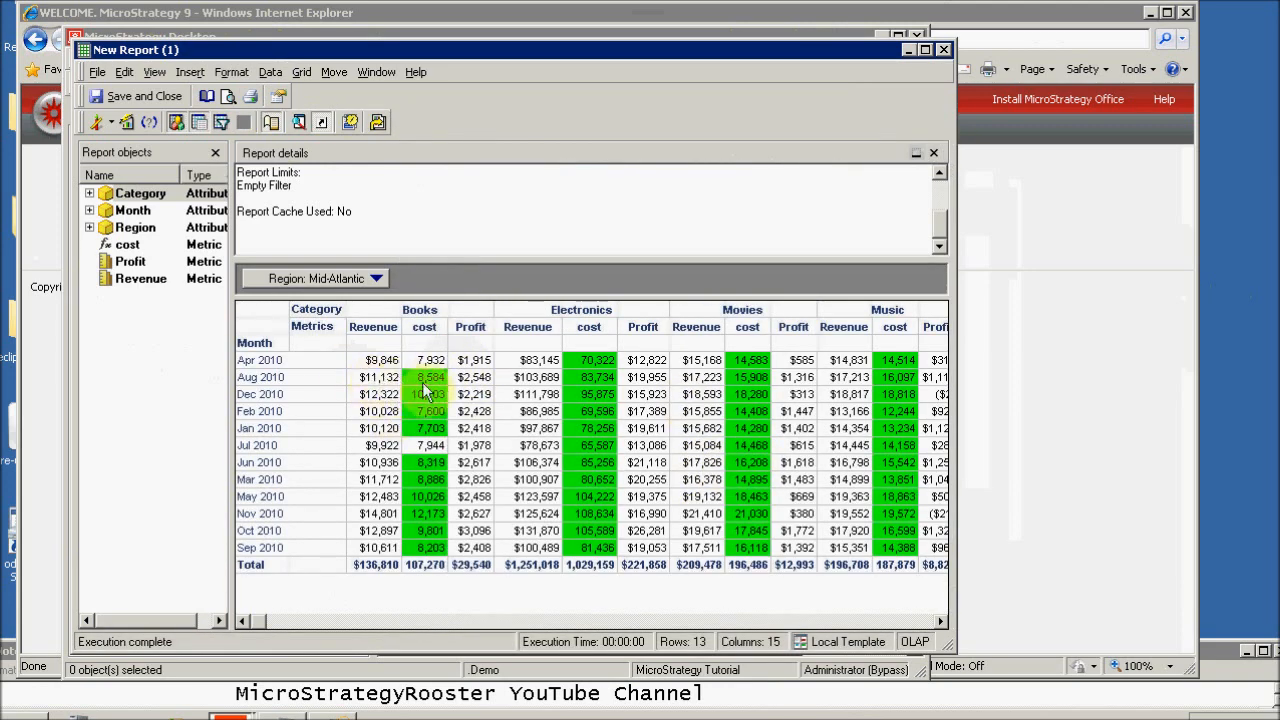
Step: Remove the Revenue metric from the grid, keeping it among the report objects
left_click_drag(376, 326, 163, 336)
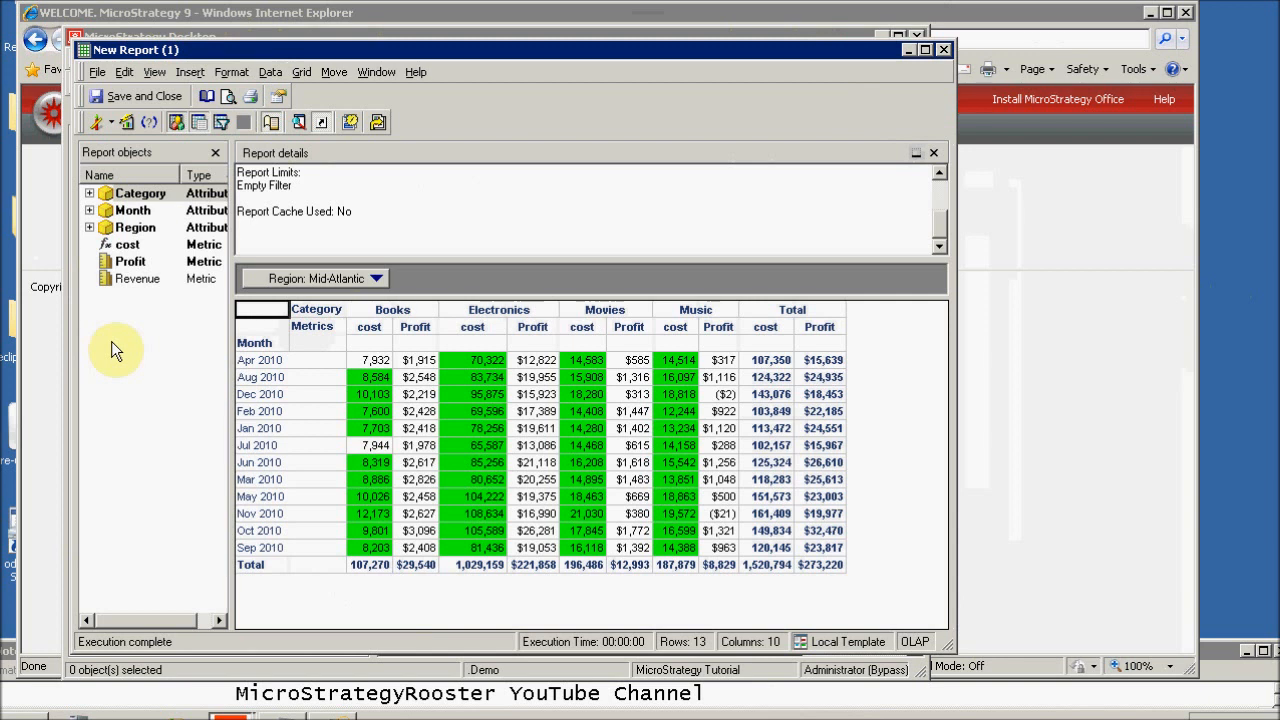
Step: Apply the Colorful AutoStyle to the report grid
left_click(310, 71)
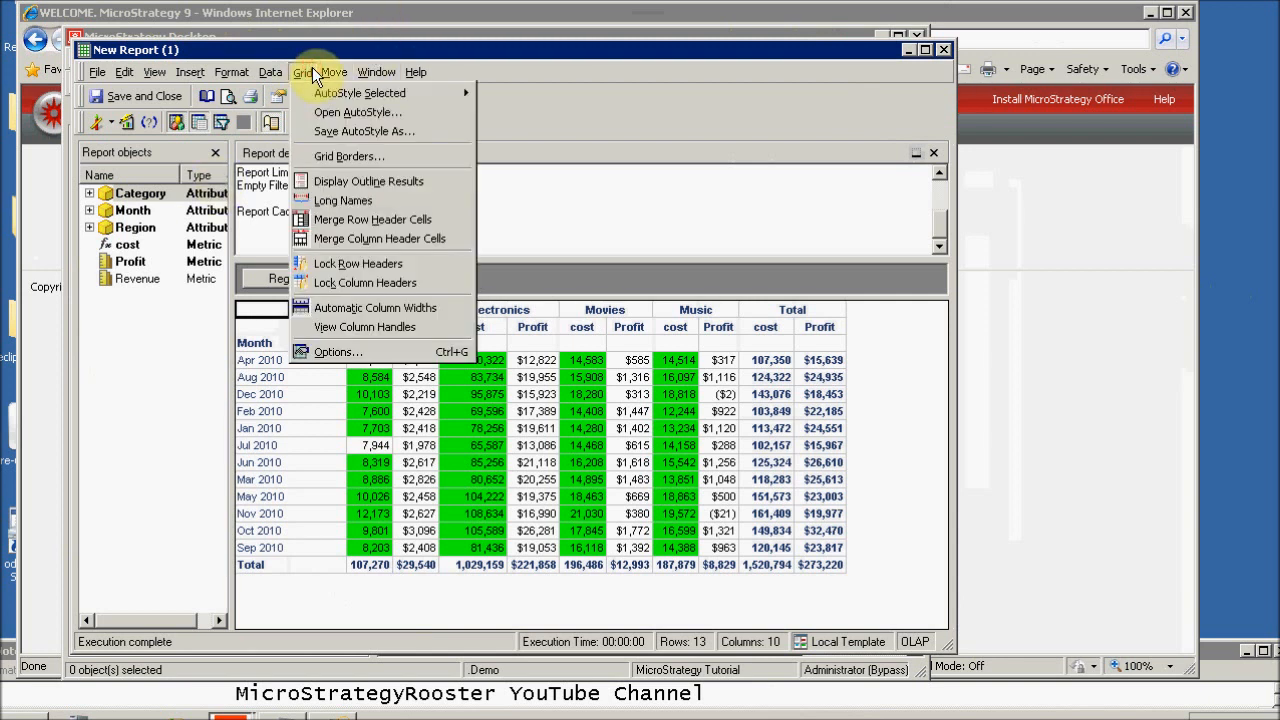
mouse_move(342, 93)
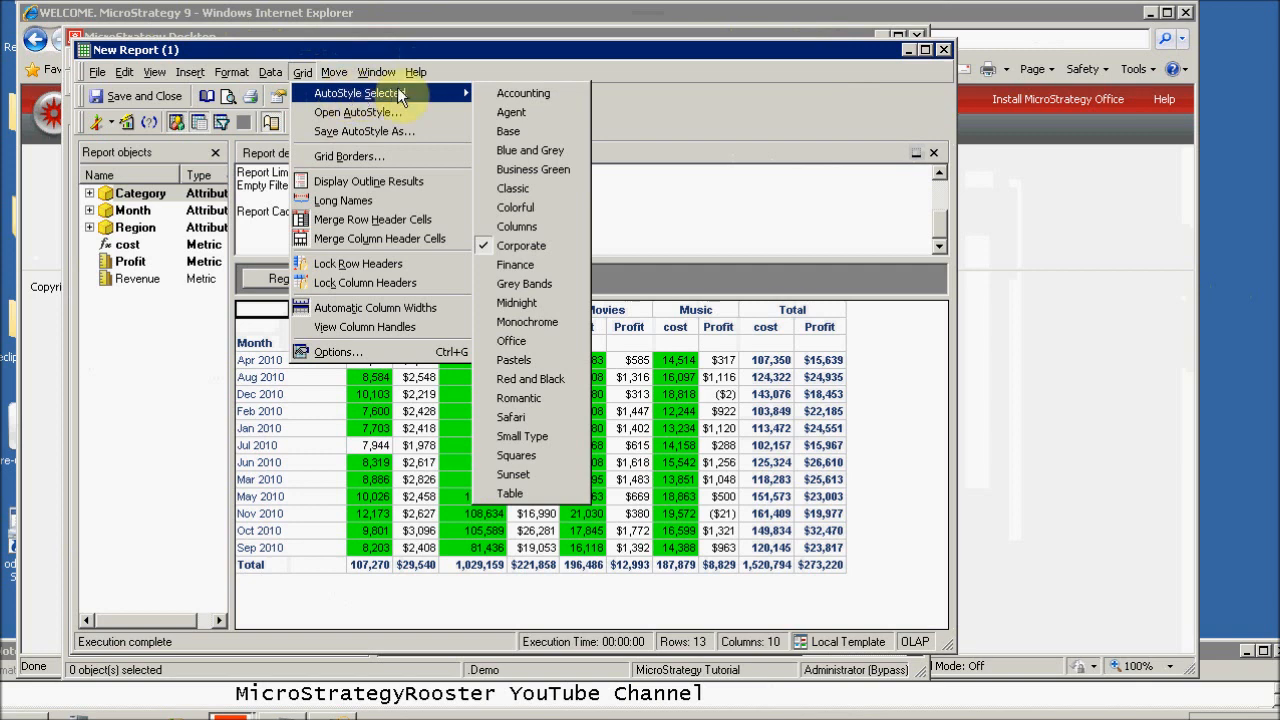
left_click(528, 207)
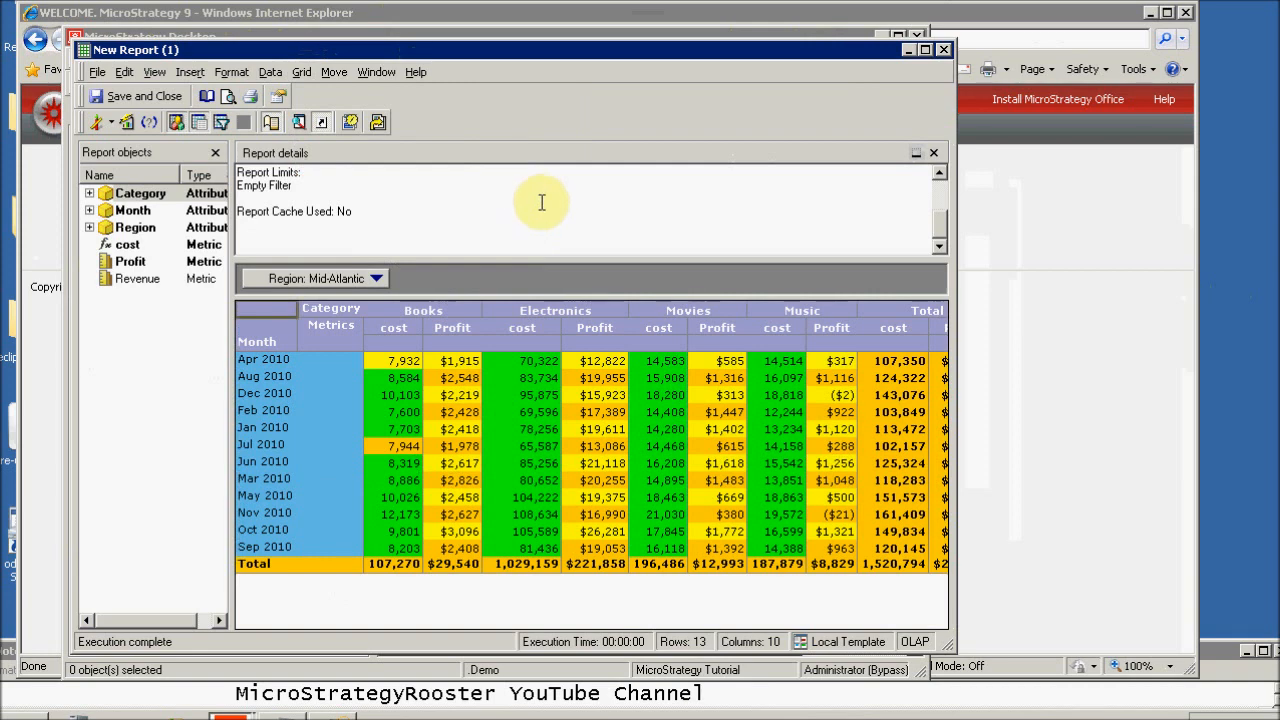
Step: Turn on Display Outline Results for the report grid
left_click(273, 73)
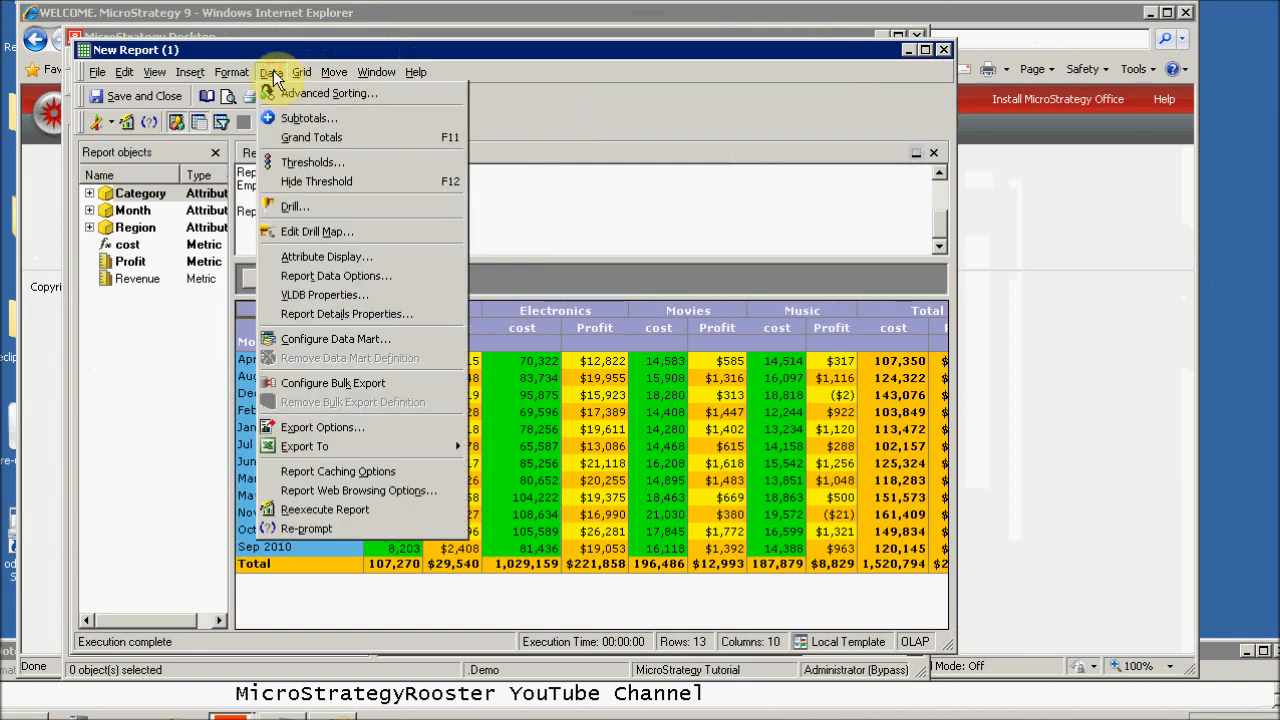
mouse_move(302, 75)
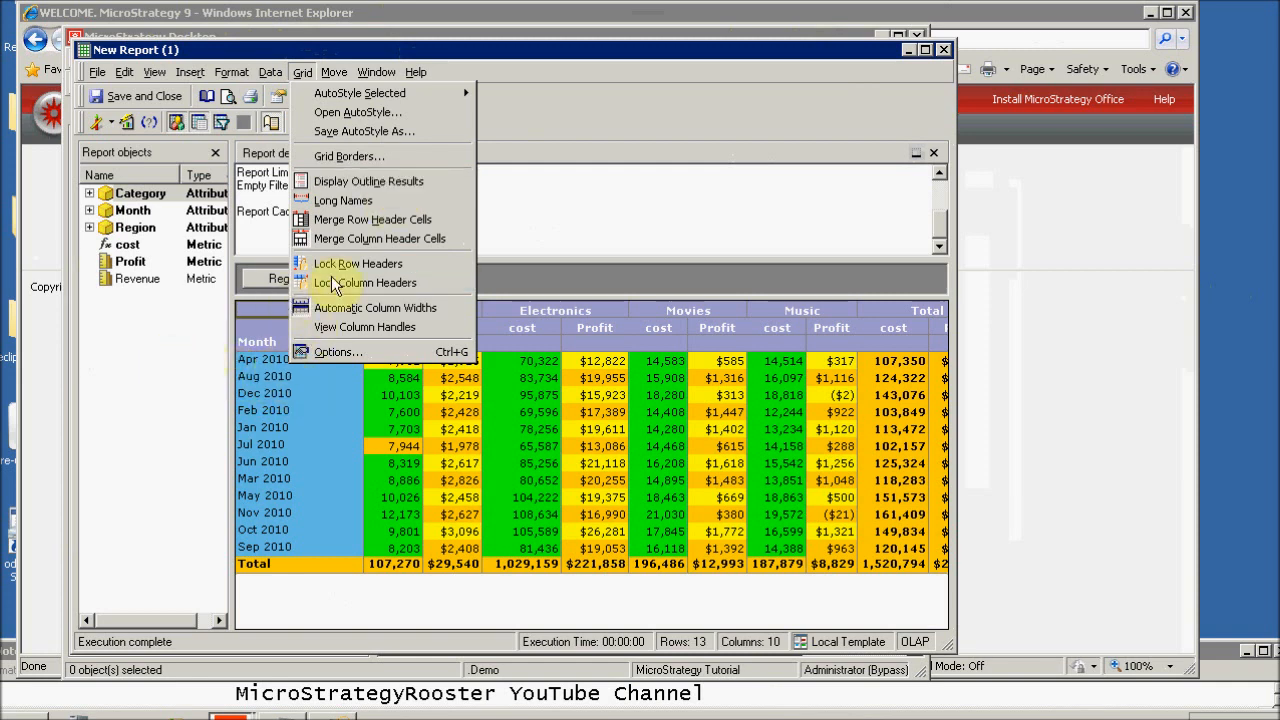
left_click(373, 181)
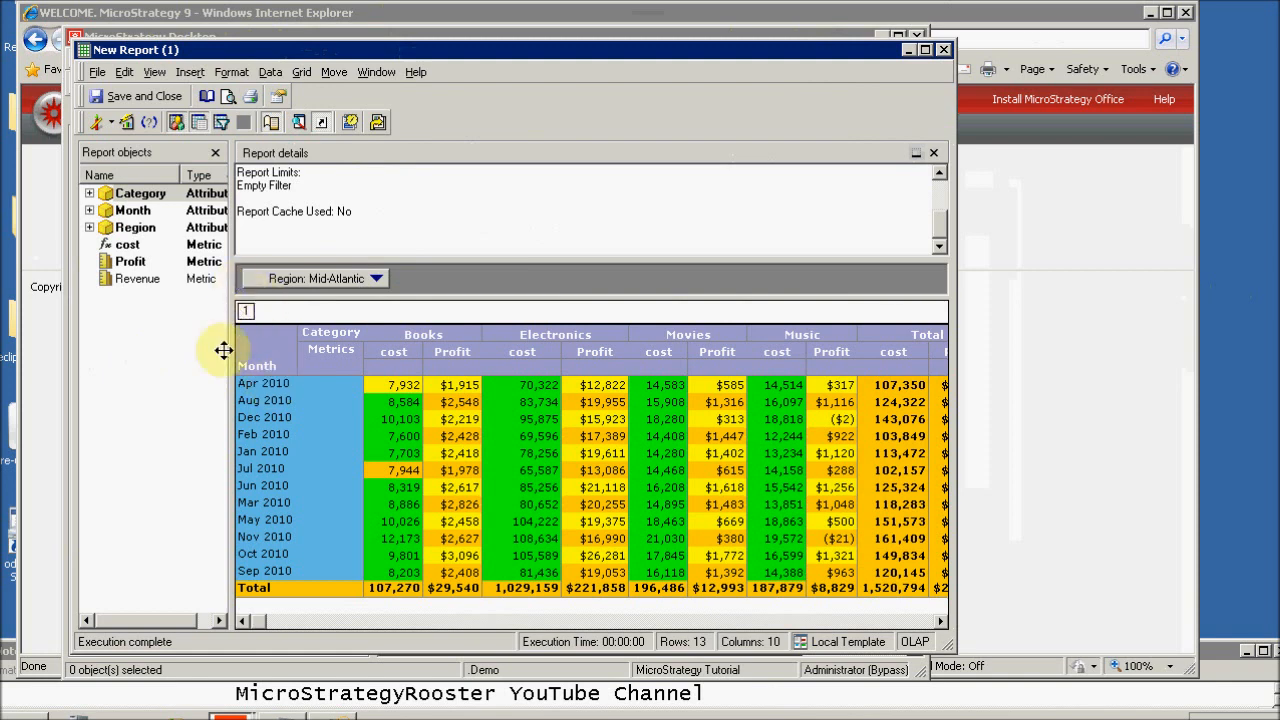
Step: Add the Quarter attribute from the Time folder to the rows ahead of Month, and run the report expanded to outline level 2
left_click(99, 121)
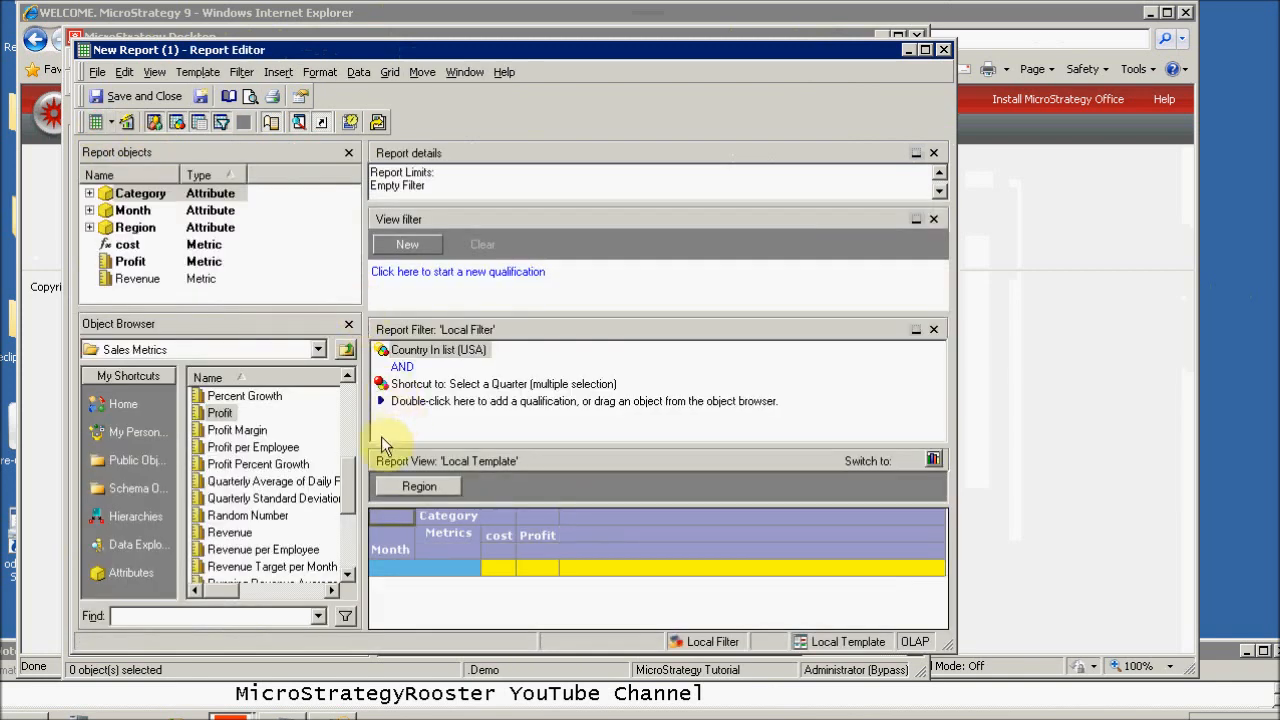
left_click(105, 569)
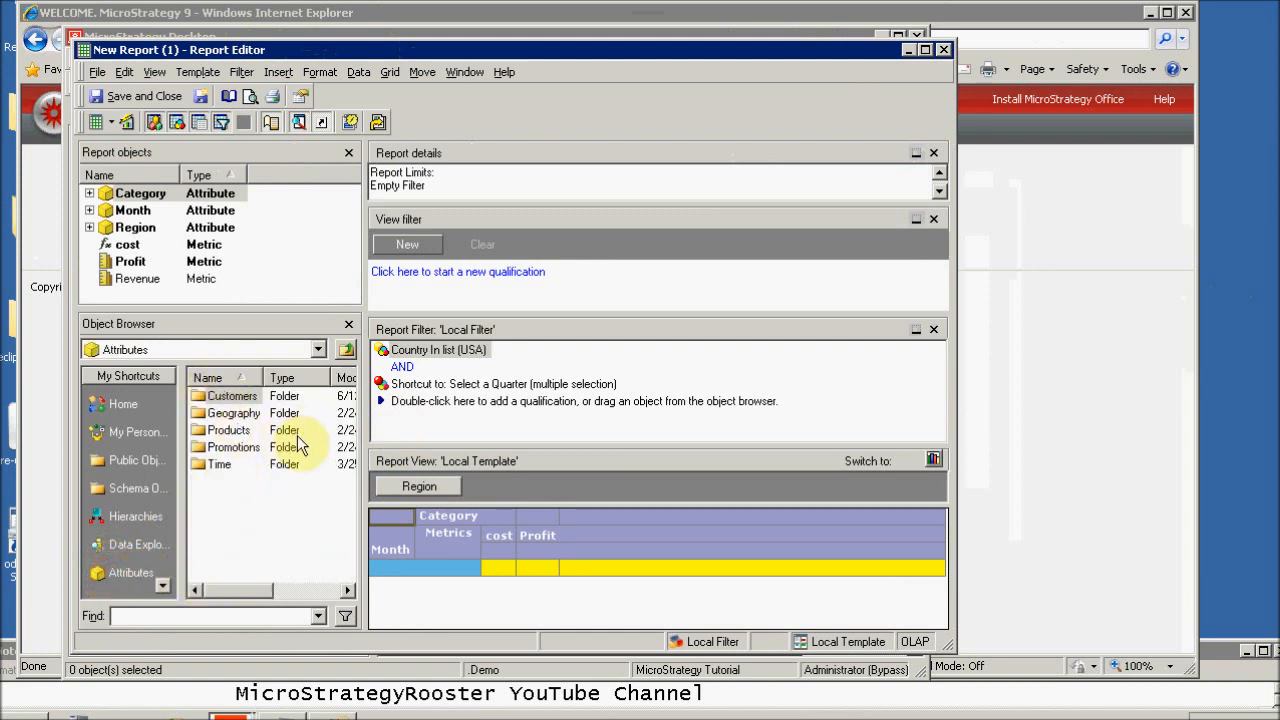
left_click(211, 467)
double_click(211, 467)
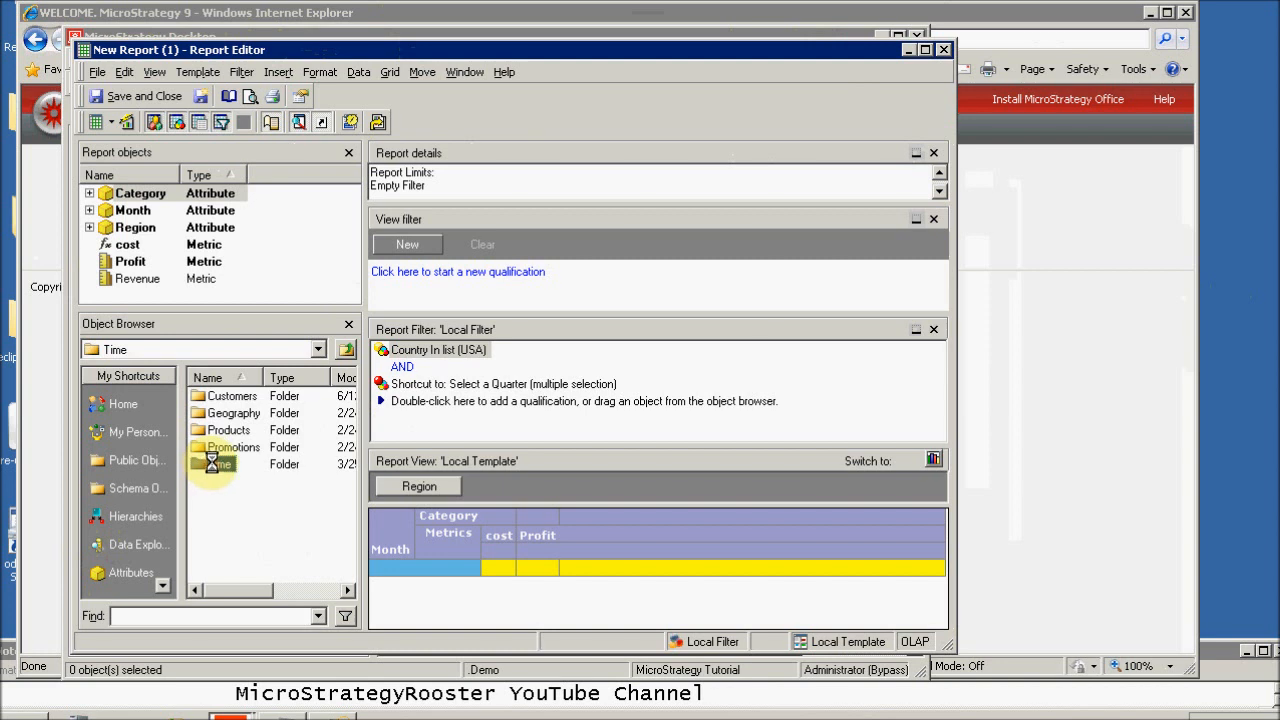
left_click_drag(226, 450, 382, 596)
left_click(97, 122)
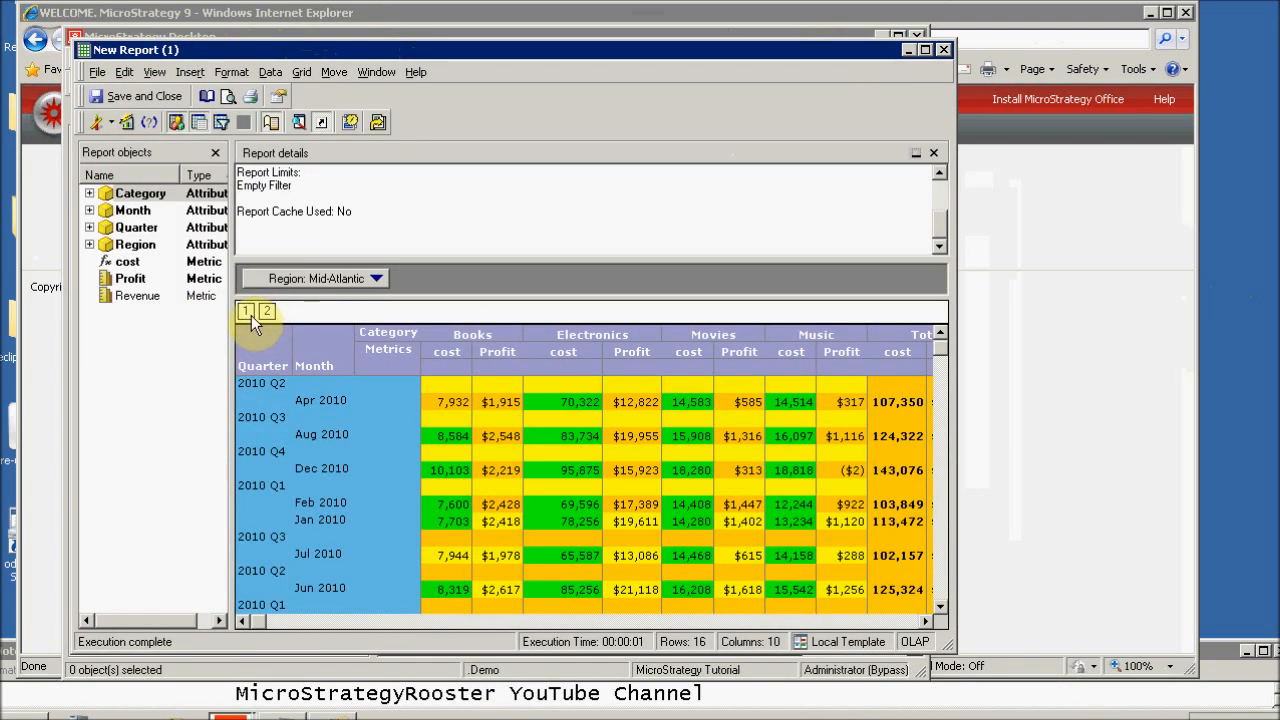
left_click(267, 312)
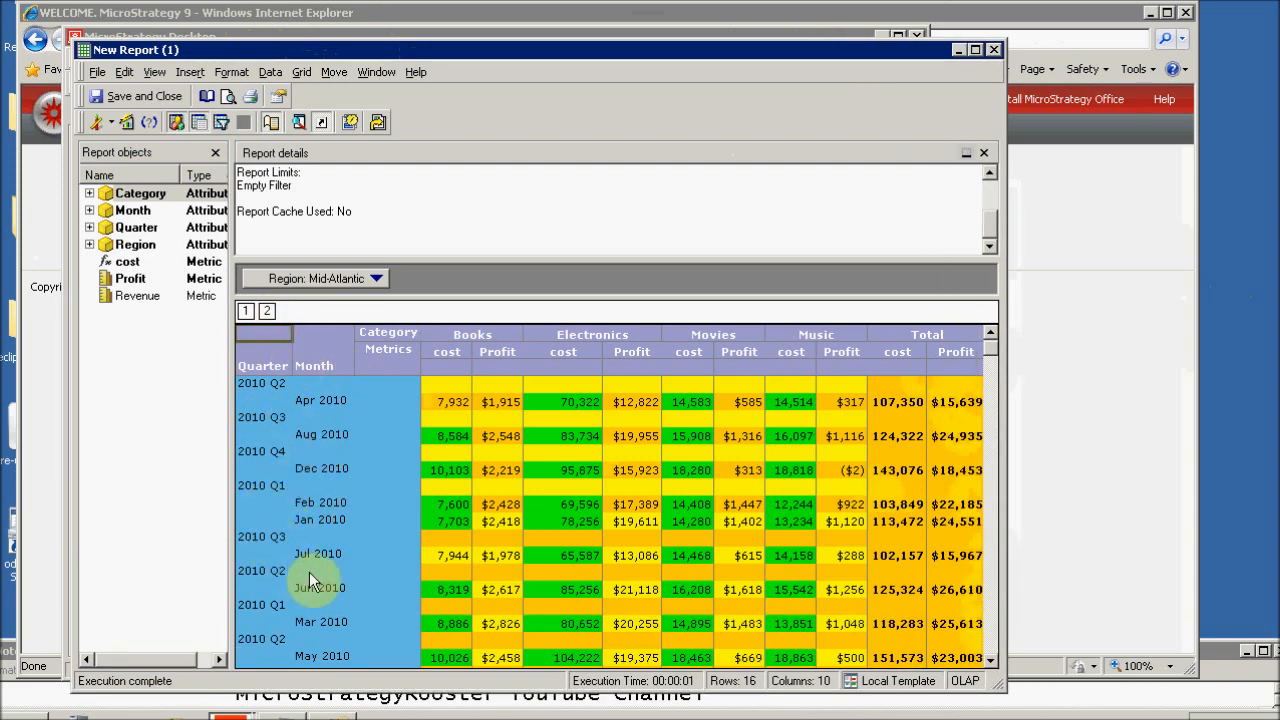
Step: Remove the Month DESC ascending sort from the rows' advanced sorting and apply the change
left_click(285, 74)
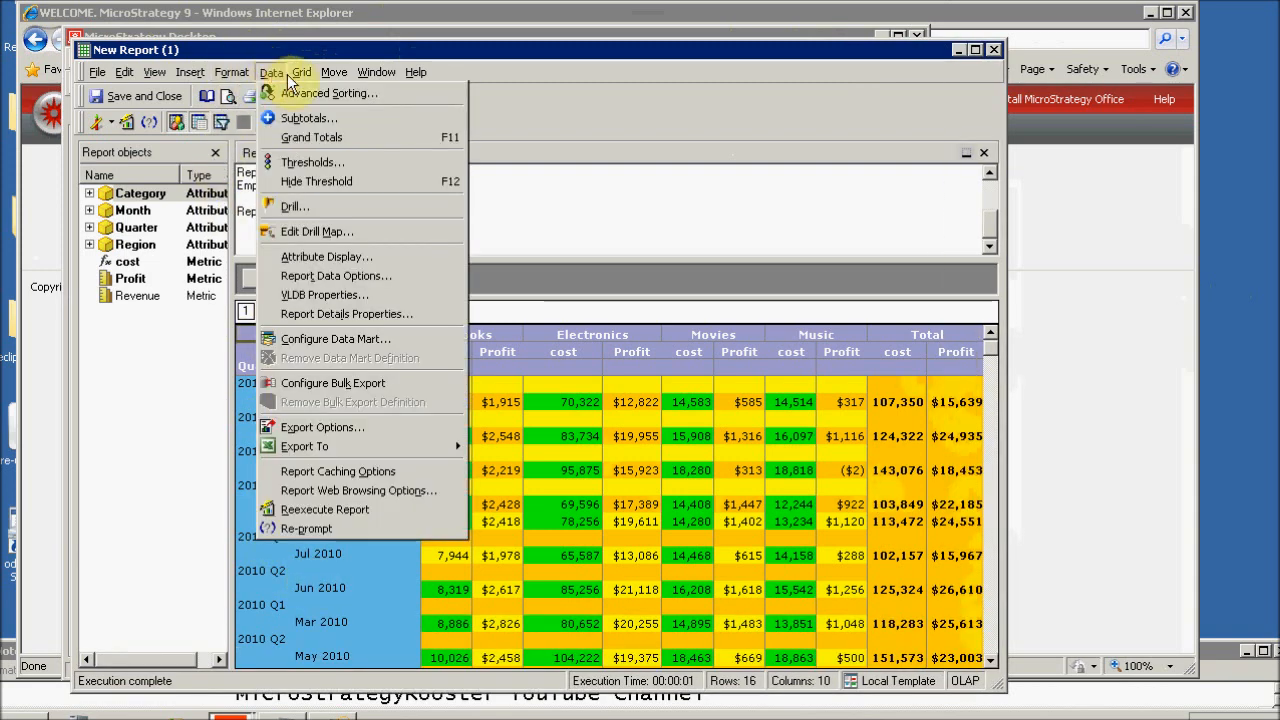
left_click(328, 93)
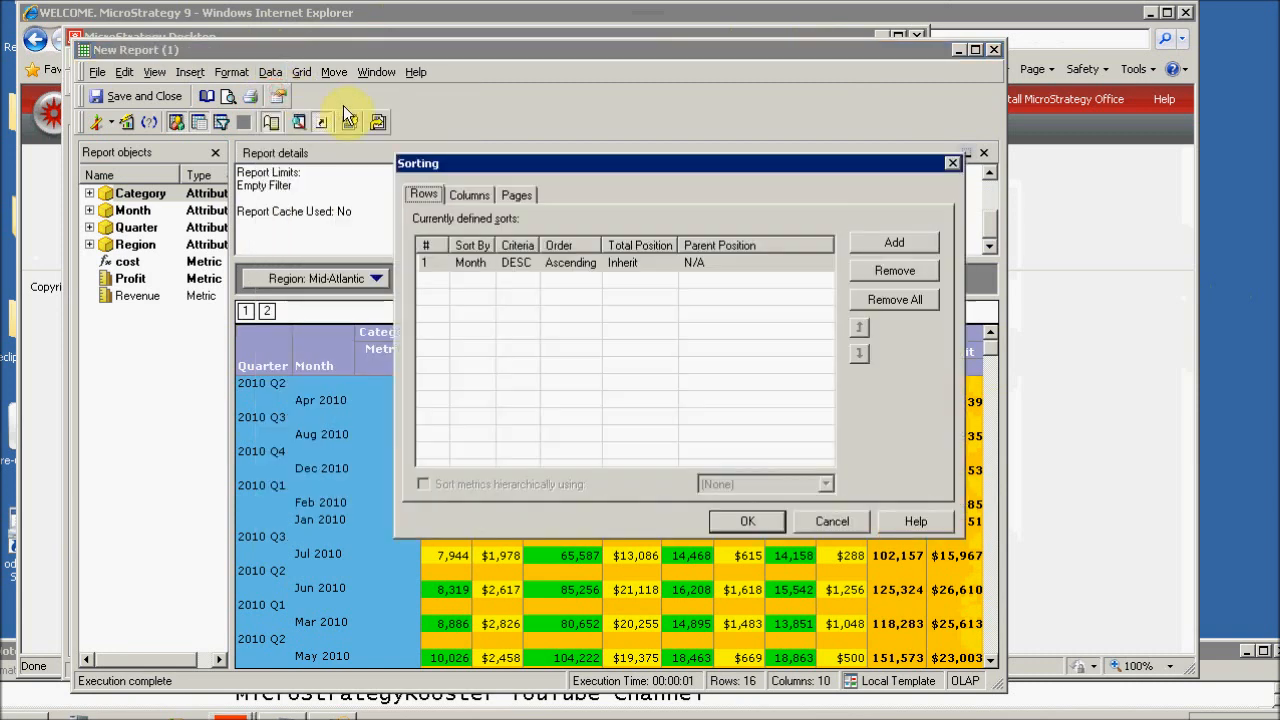
left_click(895, 272)
left_click(732, 521)
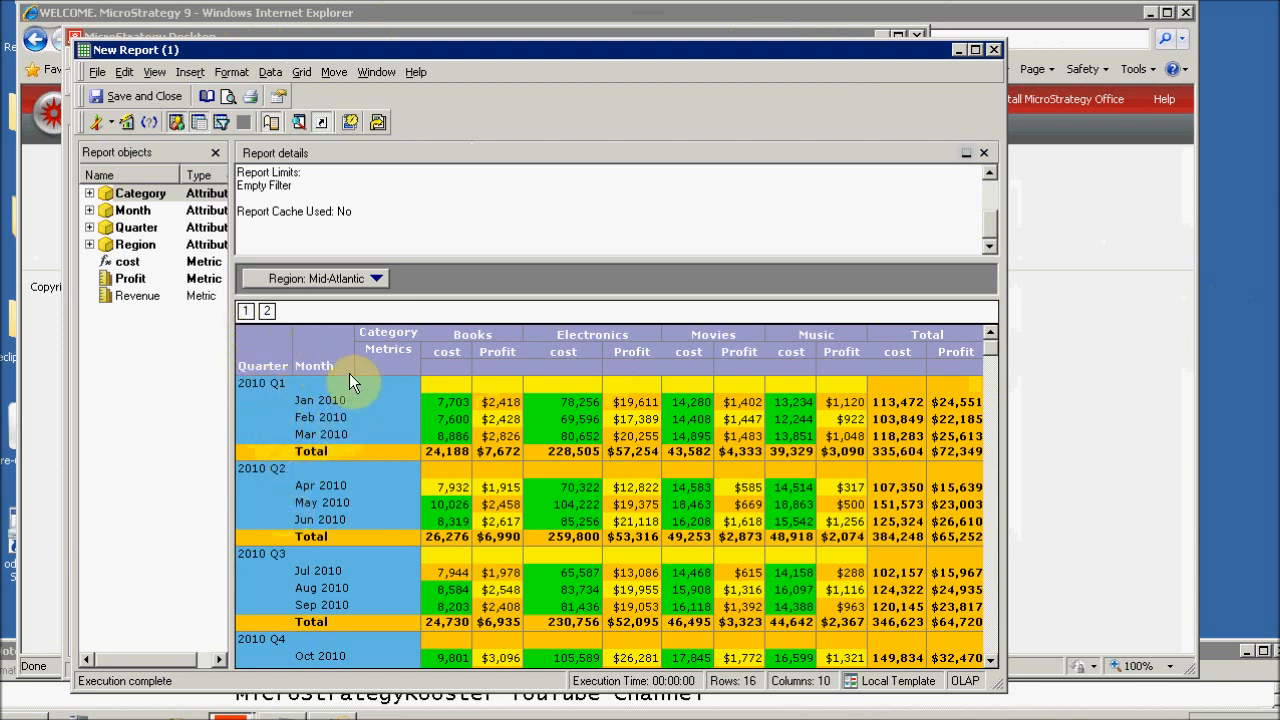
Step: Unmerge the column header cells so each Category name repeats above its own metric column
right_click(265, 368)
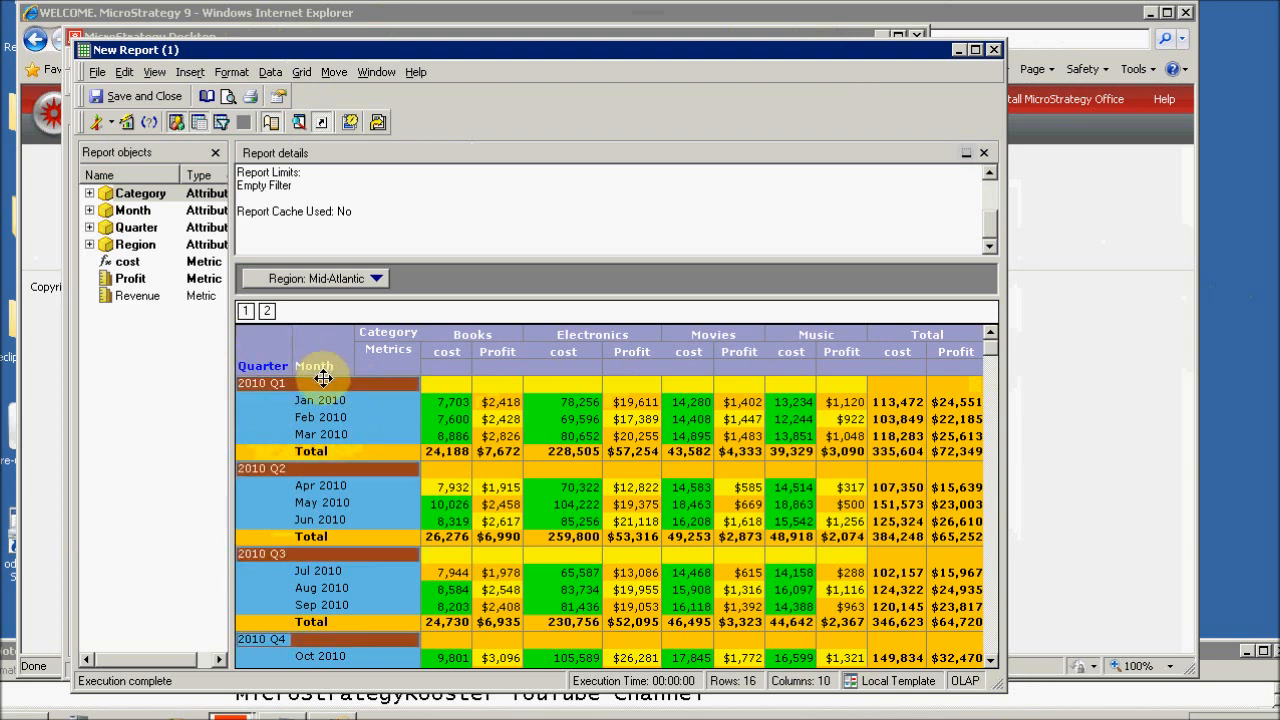
left_click(273, 72)
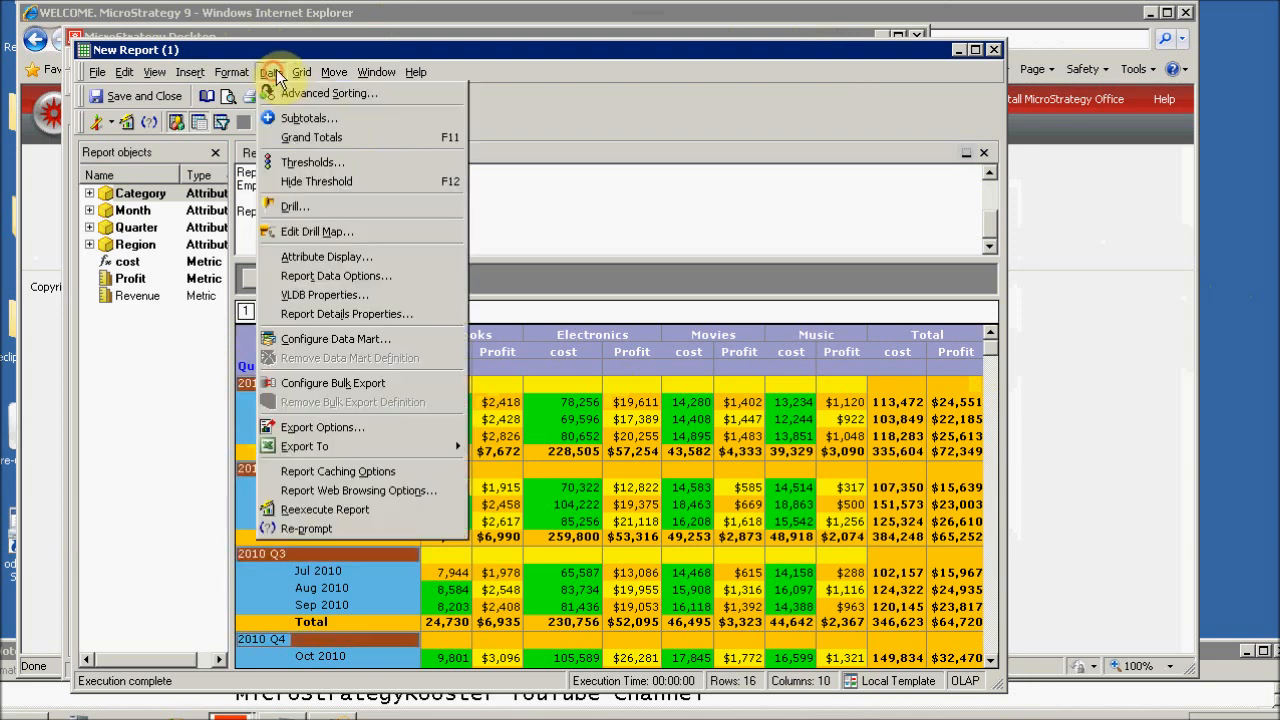
left_click(331, 74)
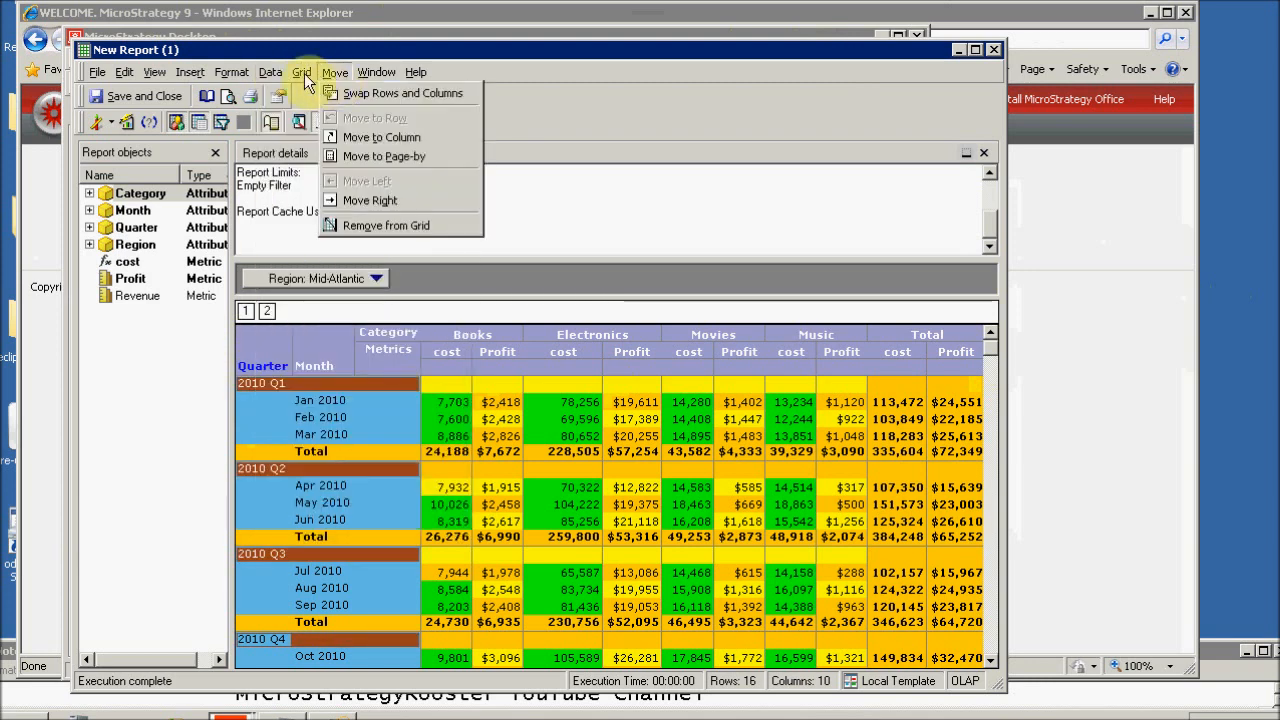
mouse_move(305, 72)
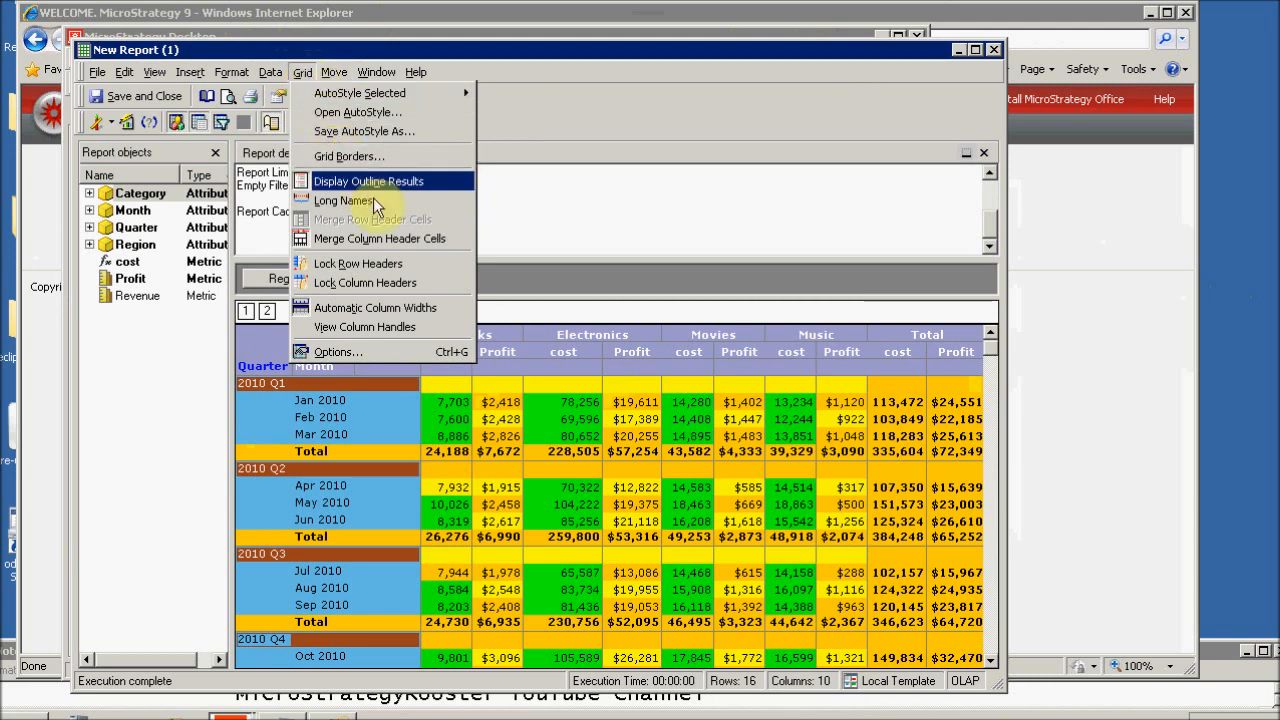
left_click(413, 238)
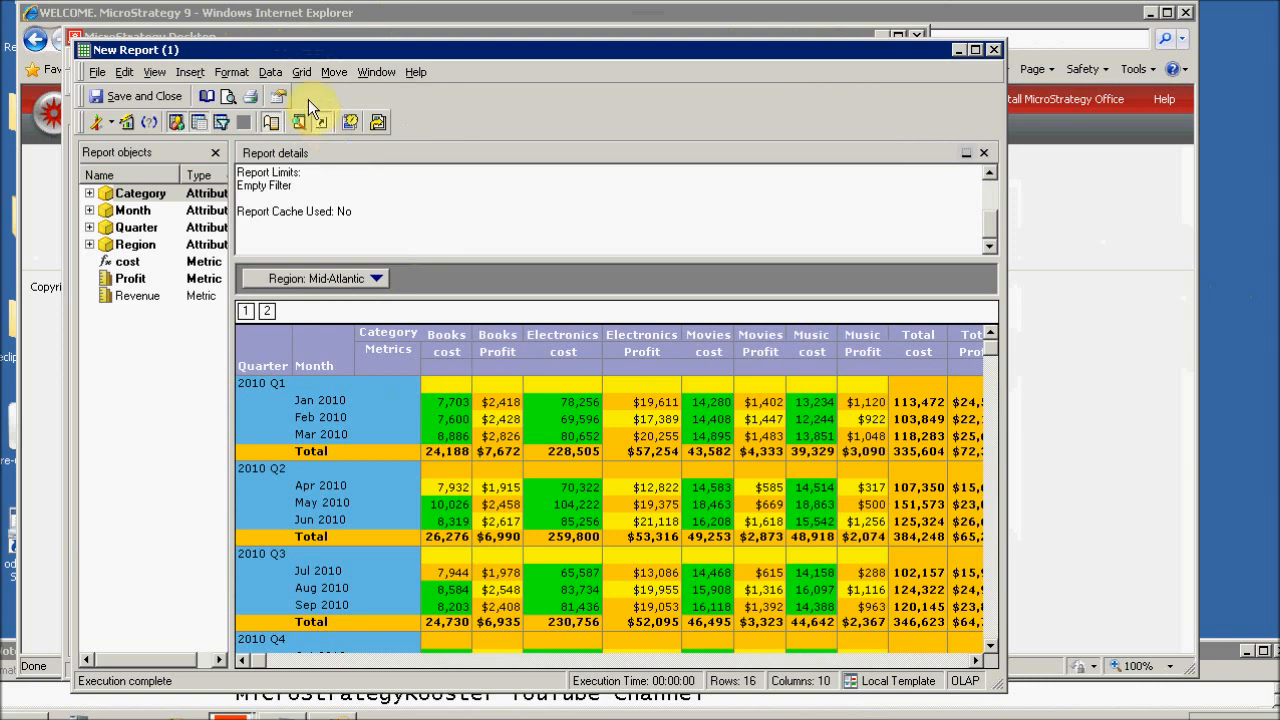
Step: Merge the column header cells again for comparison, and switch the merging back off
left_click(280, 70)
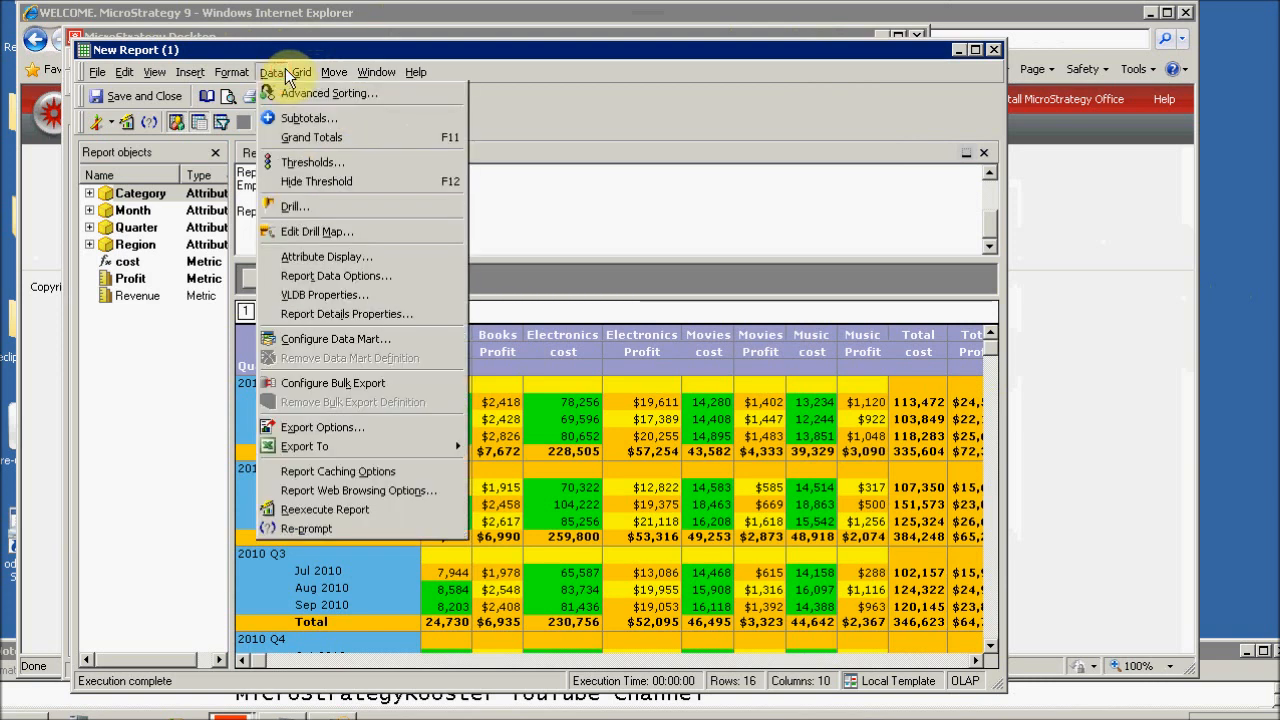
mouse_move(302, 70)
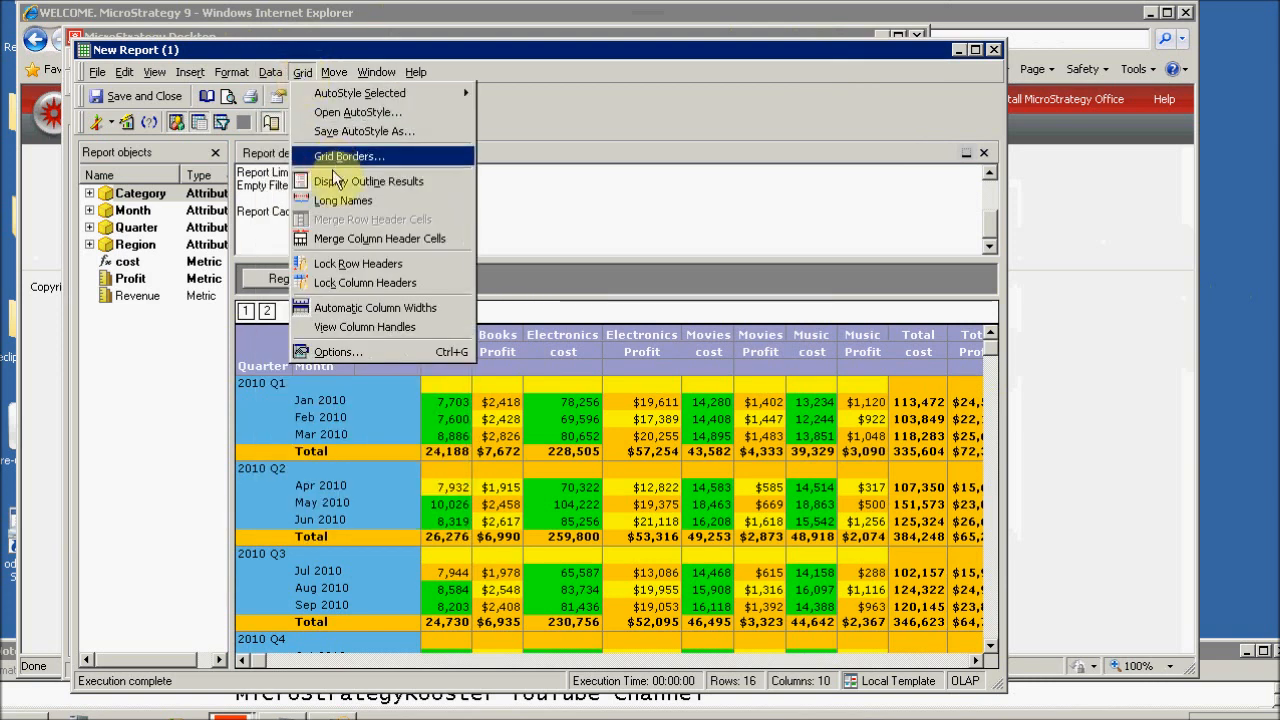
left_click(374, 237)
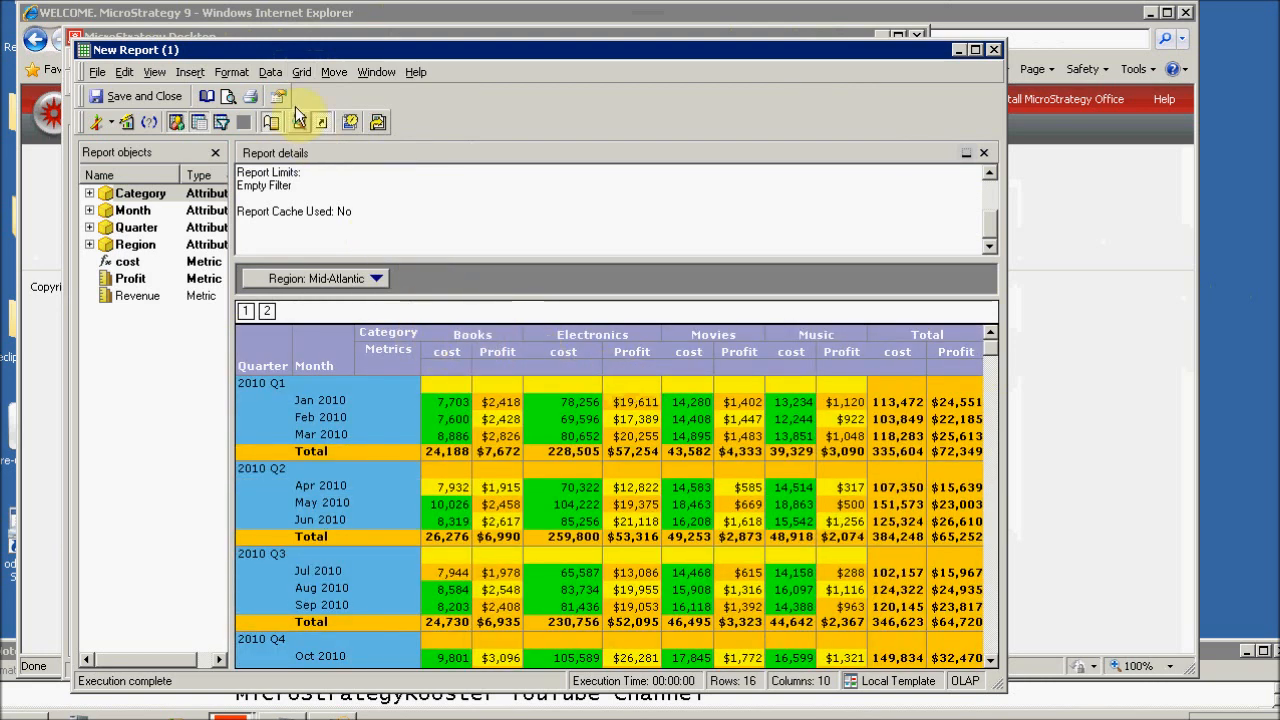
left_click(272, 72)
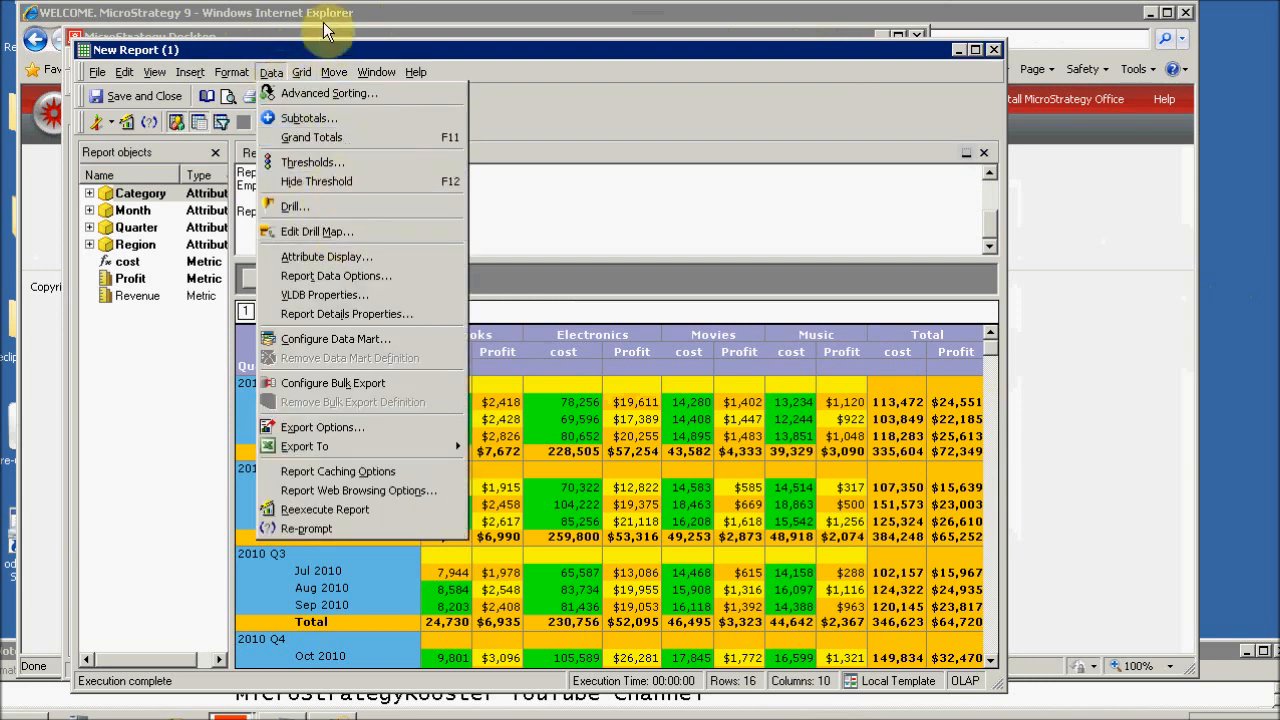
mouse_move(302, 72)
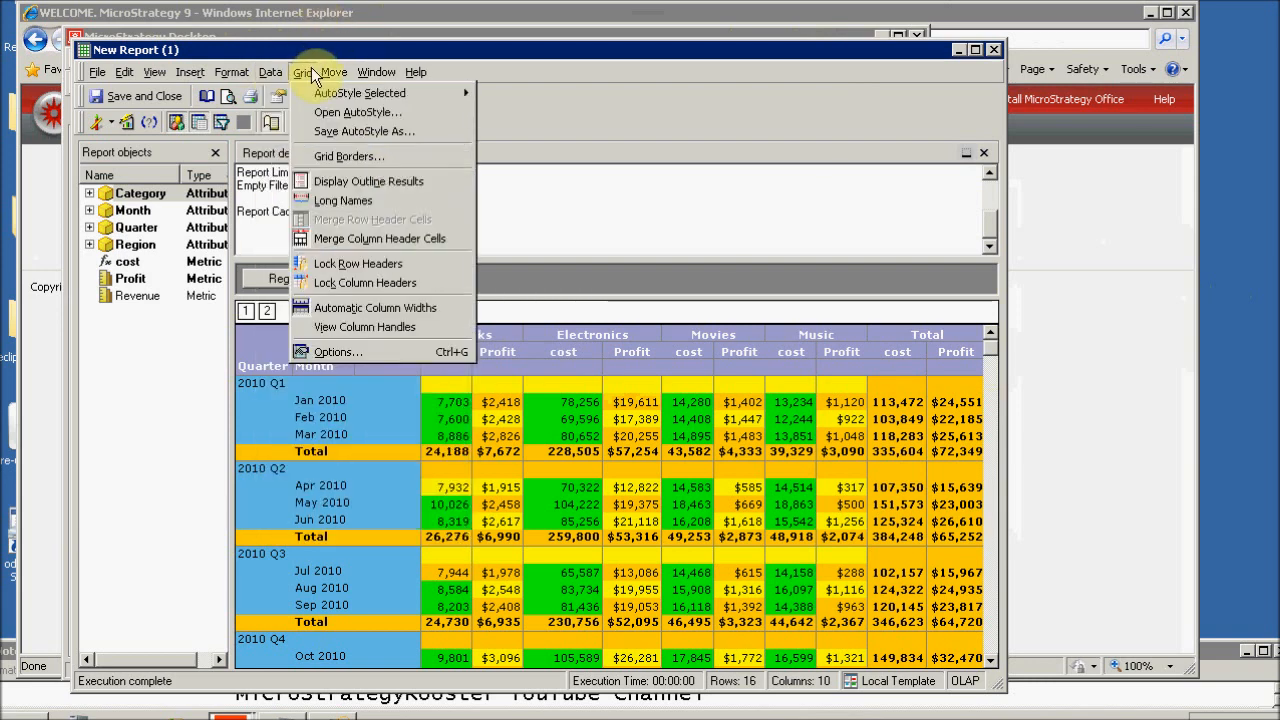
left_click(377, 237)
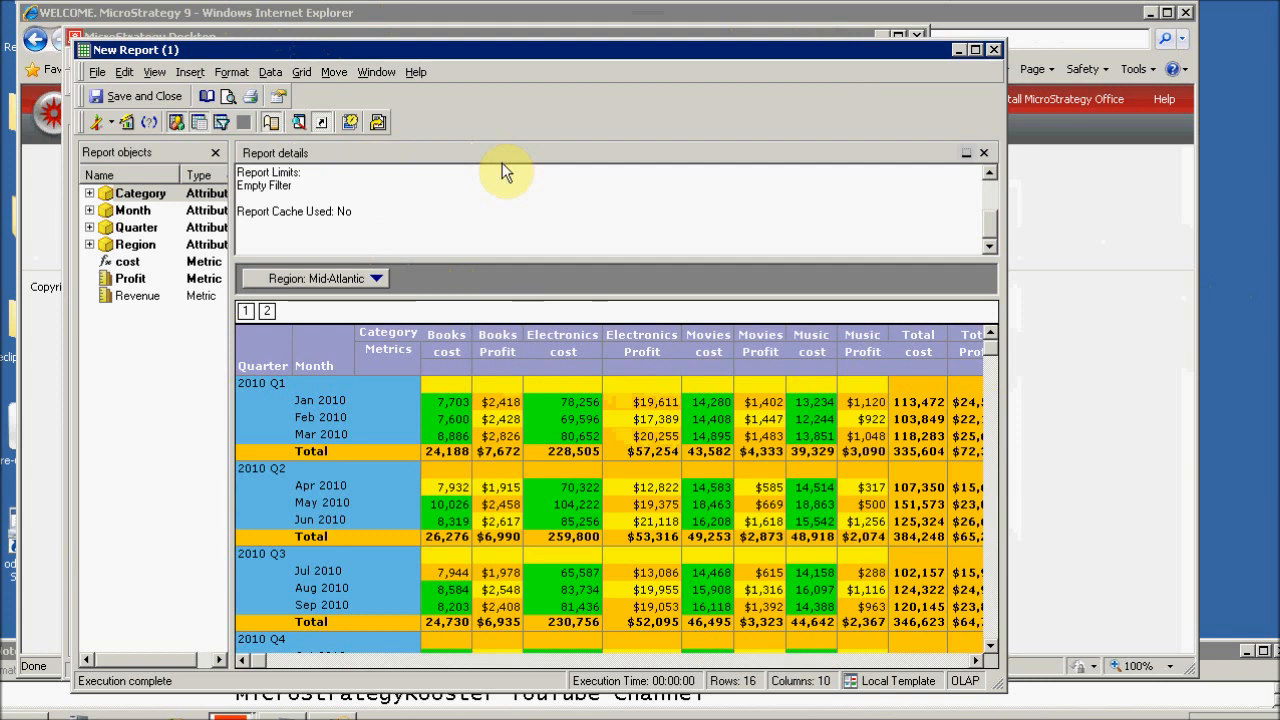
Step: Lock the row headers so Quarter and Month stay in place while checking the grid's remaining columns
left_click(303, 72)
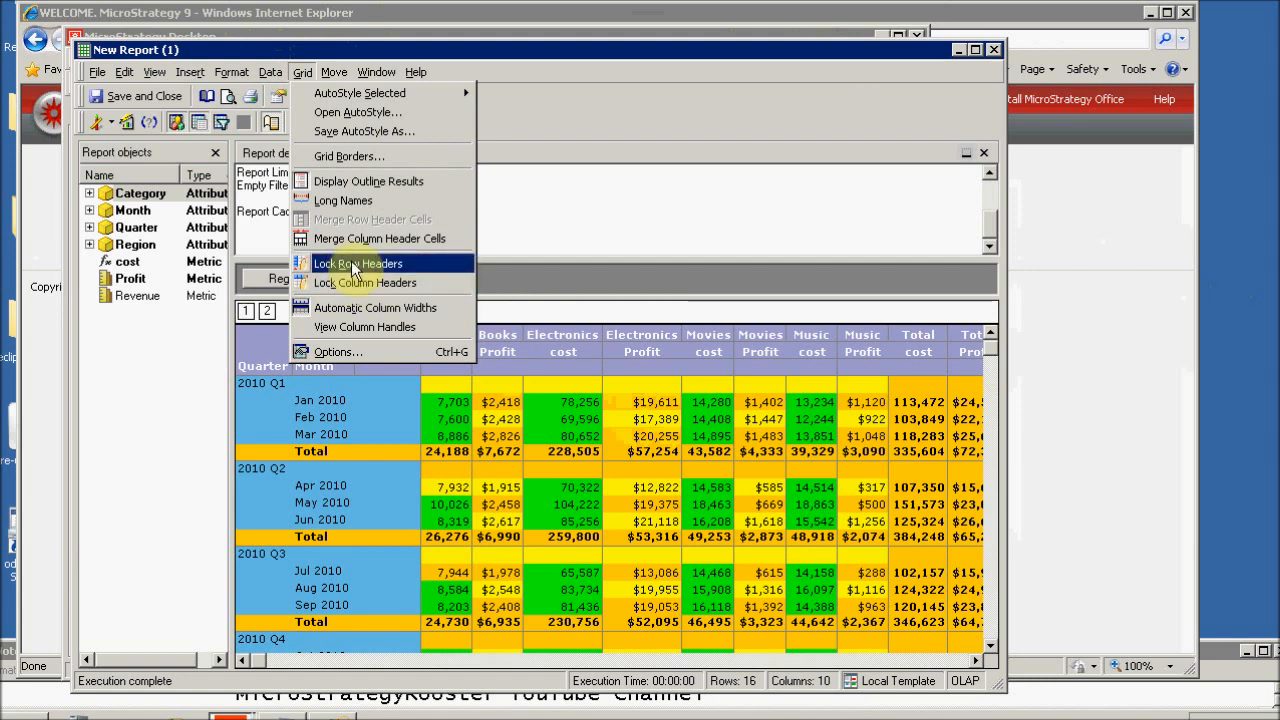
left_click(640, 350)
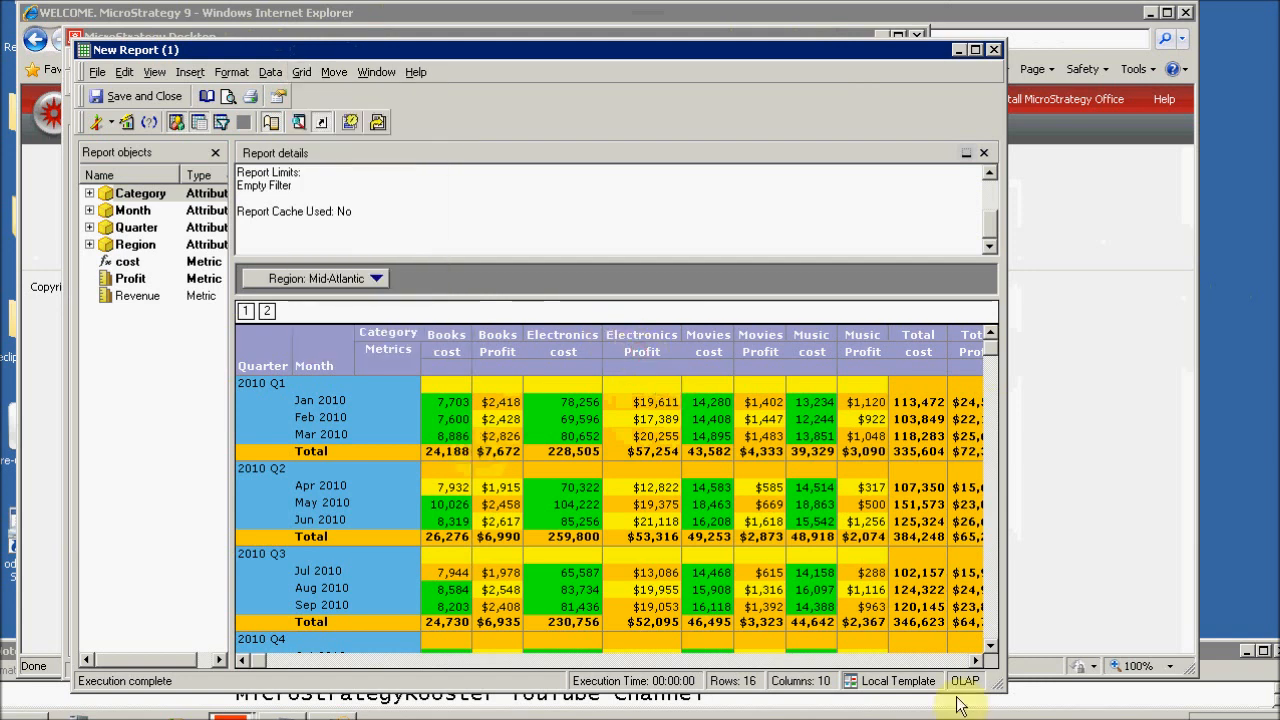
left_click(301, 72)
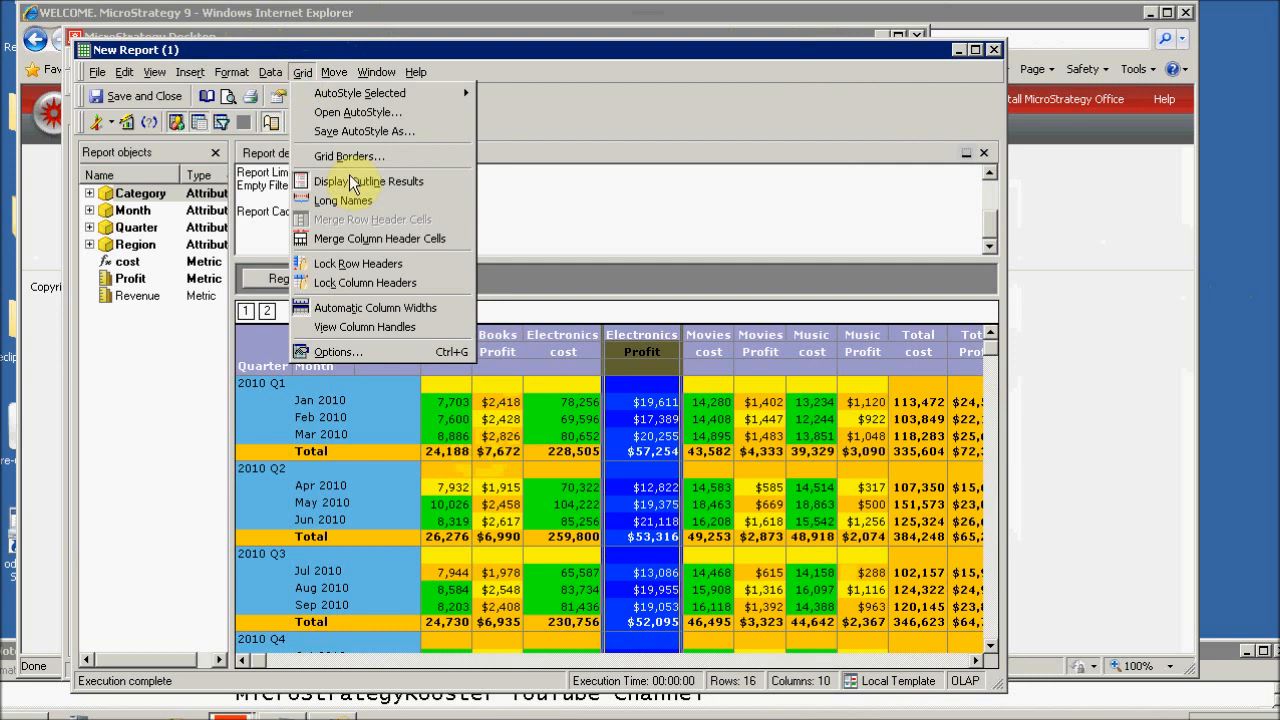
left_click(389, 265)
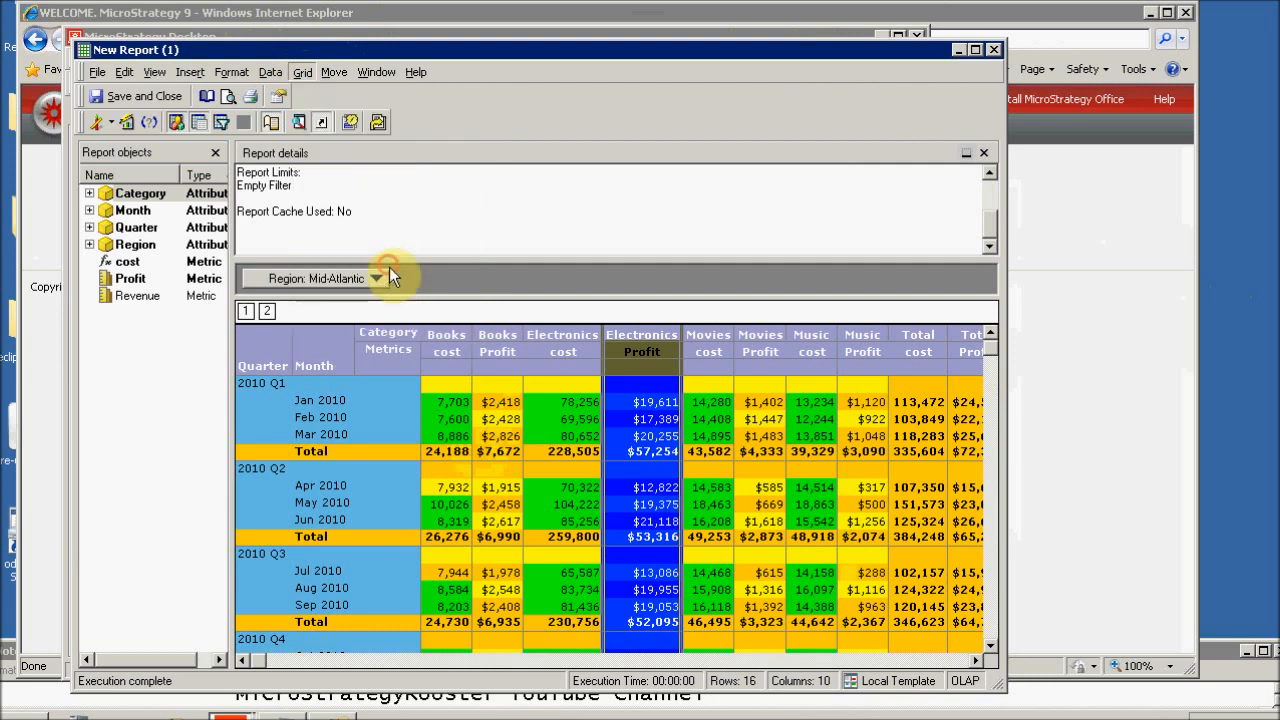
left_click(976, 661)
left_click(976, 661)
left_click(976, 661)
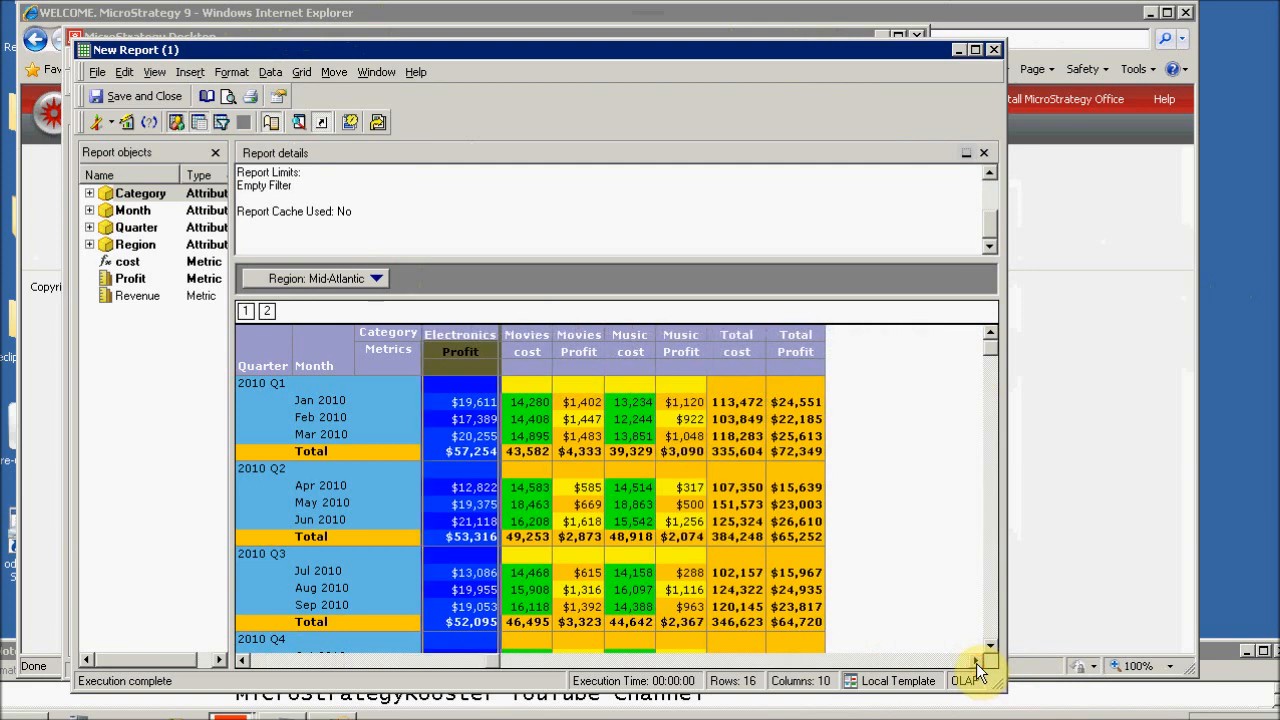
left_click(976, 661)
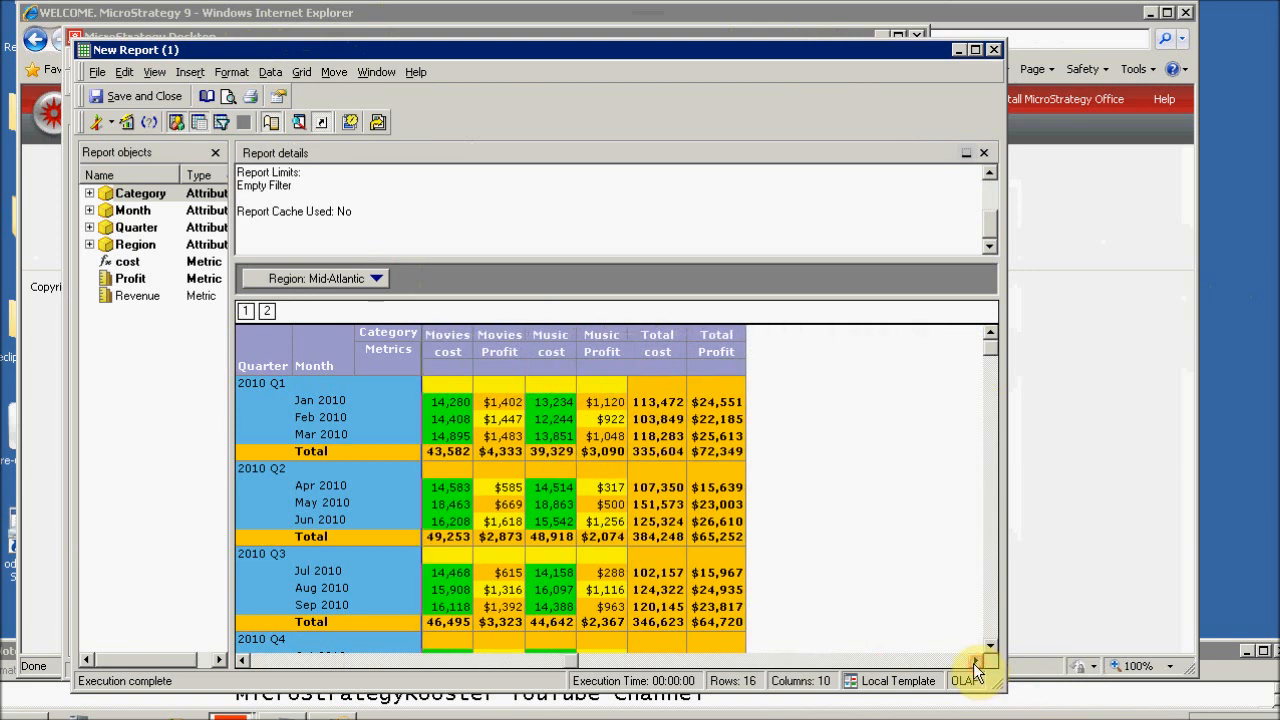
left_click(257, 662)
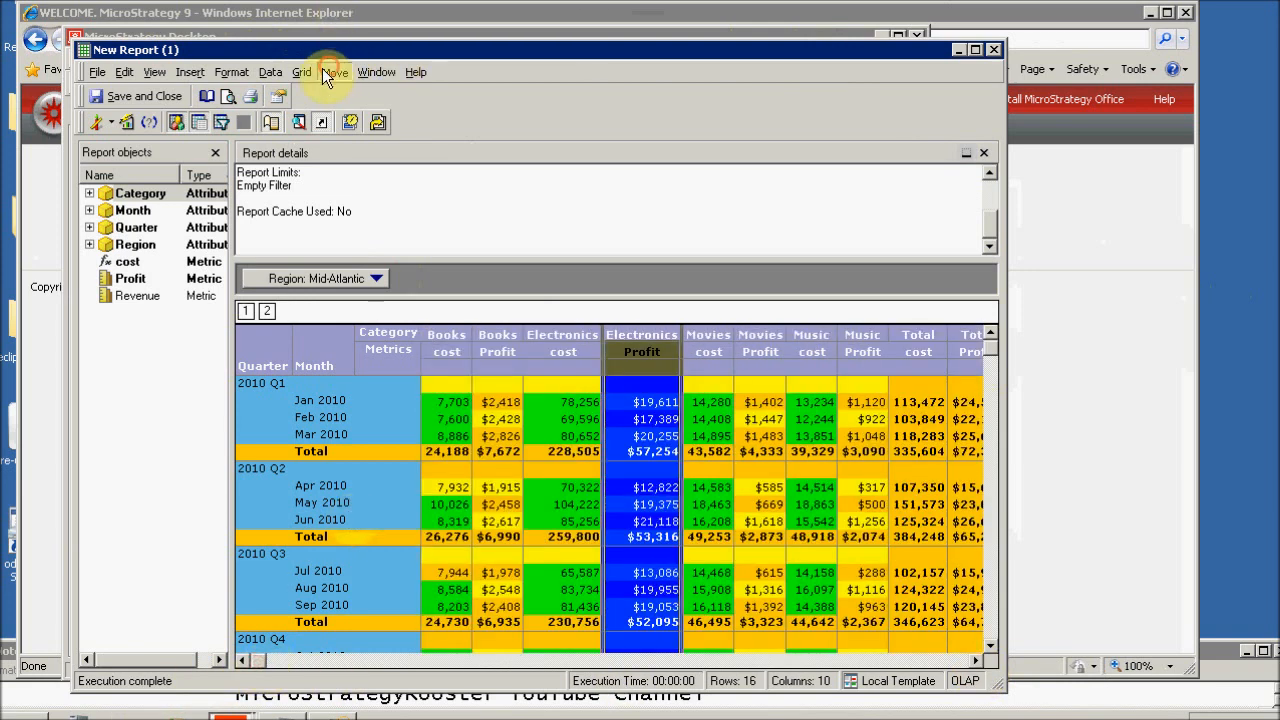
Step: Show the column handles and resize a metric column, switching the grid to fixed column width mode
left_click(301, 72)
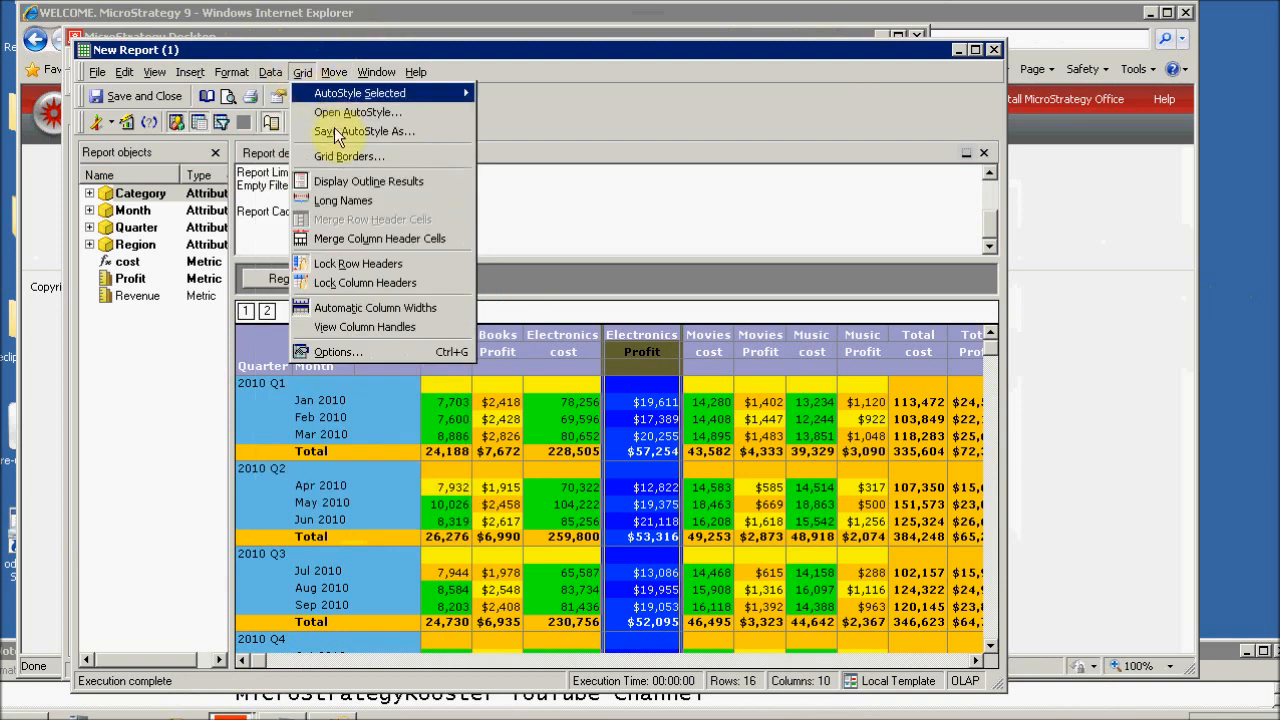
left_click(376, 324)
left_click(733, 409)
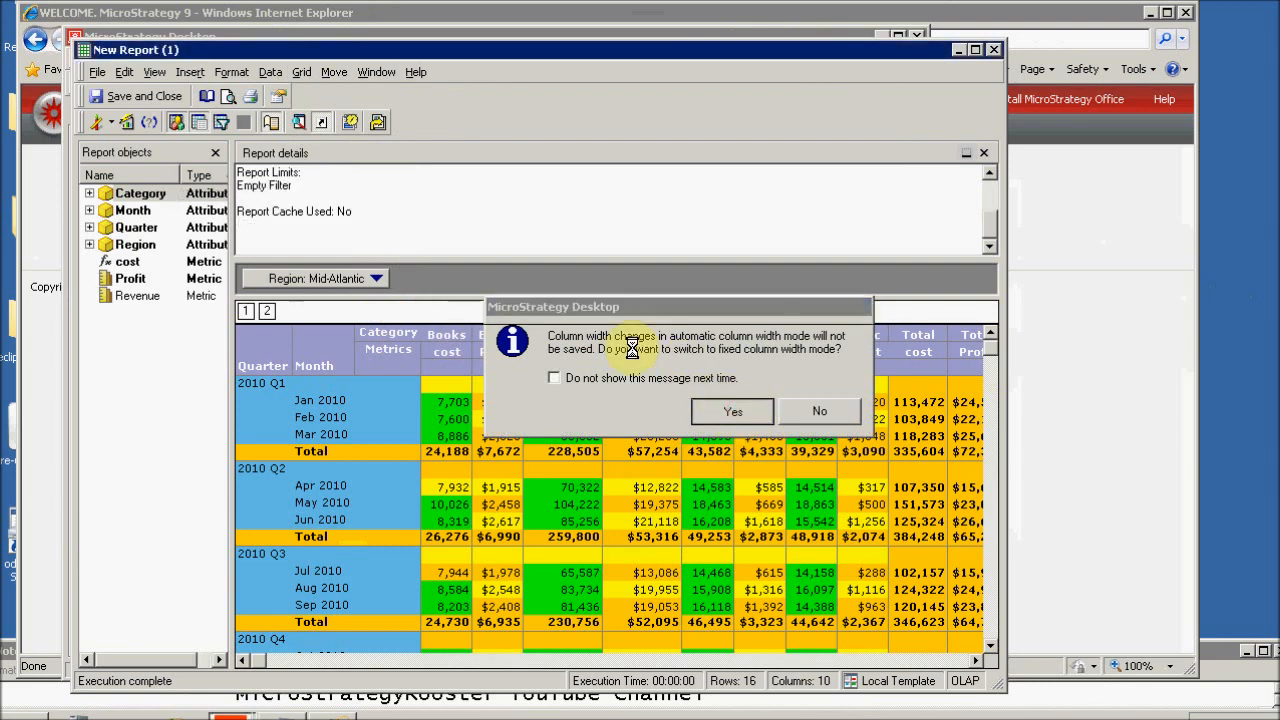
left_click_drag(514, 329, 551, 322)
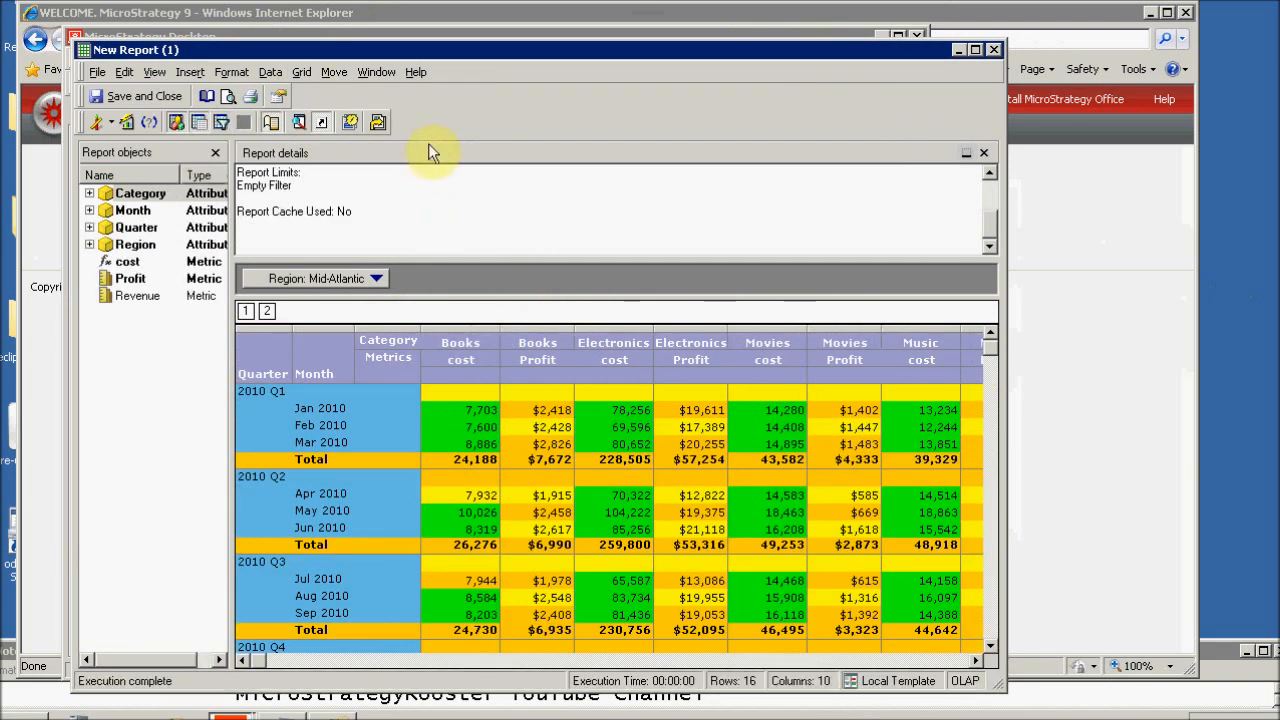
Step: Set the cost columns to a fixed width of 120 pixels and turn on removal of the extra column for Web
left_click(407, 189)
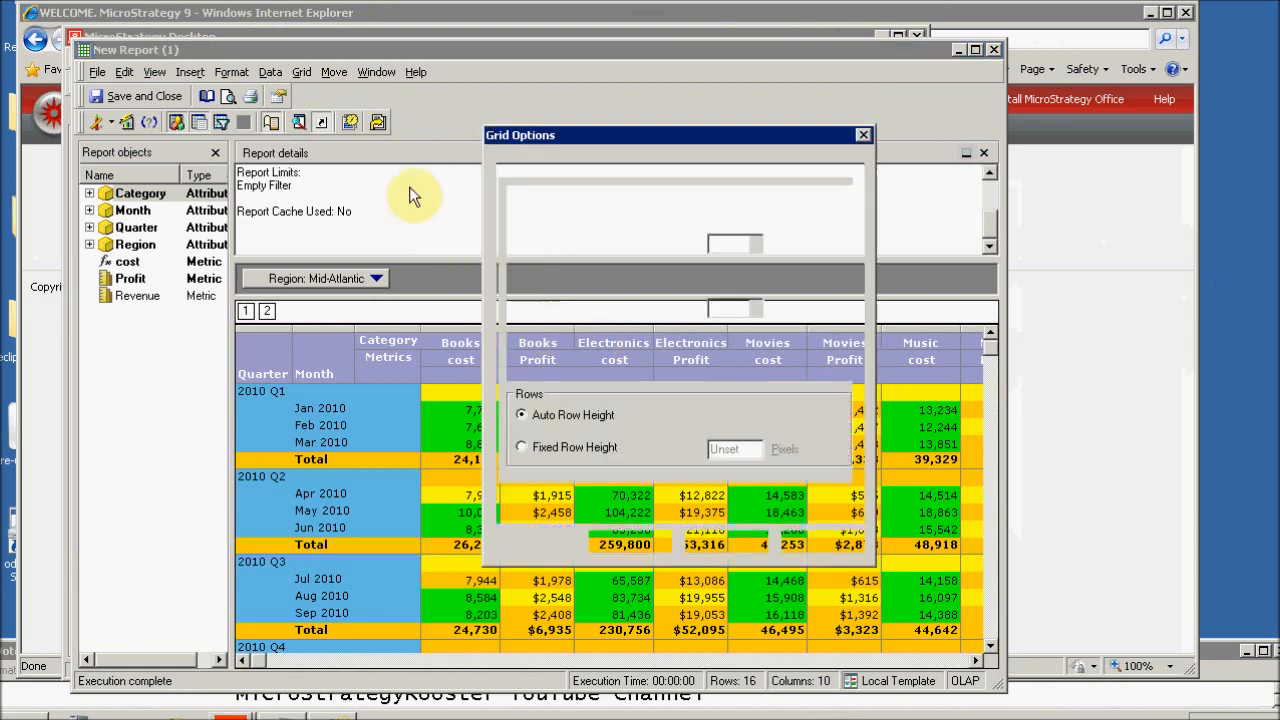
left_click(725, 545)
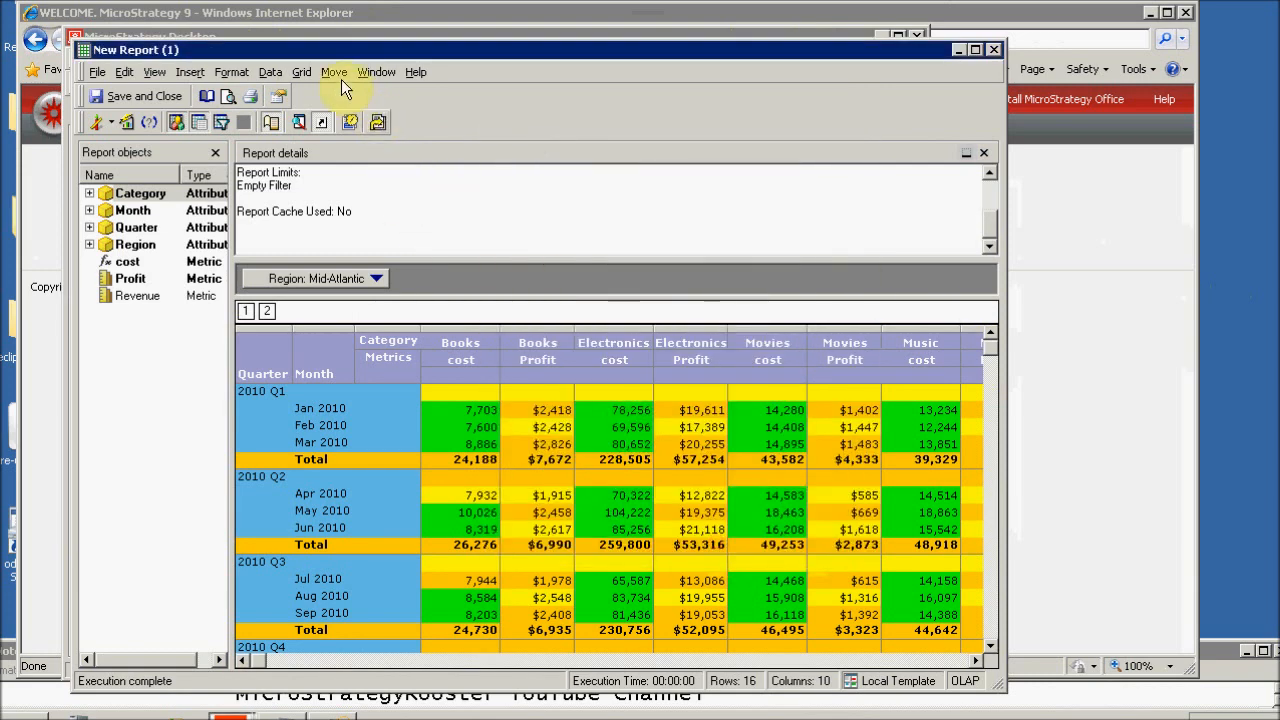
left_click(300, 72)
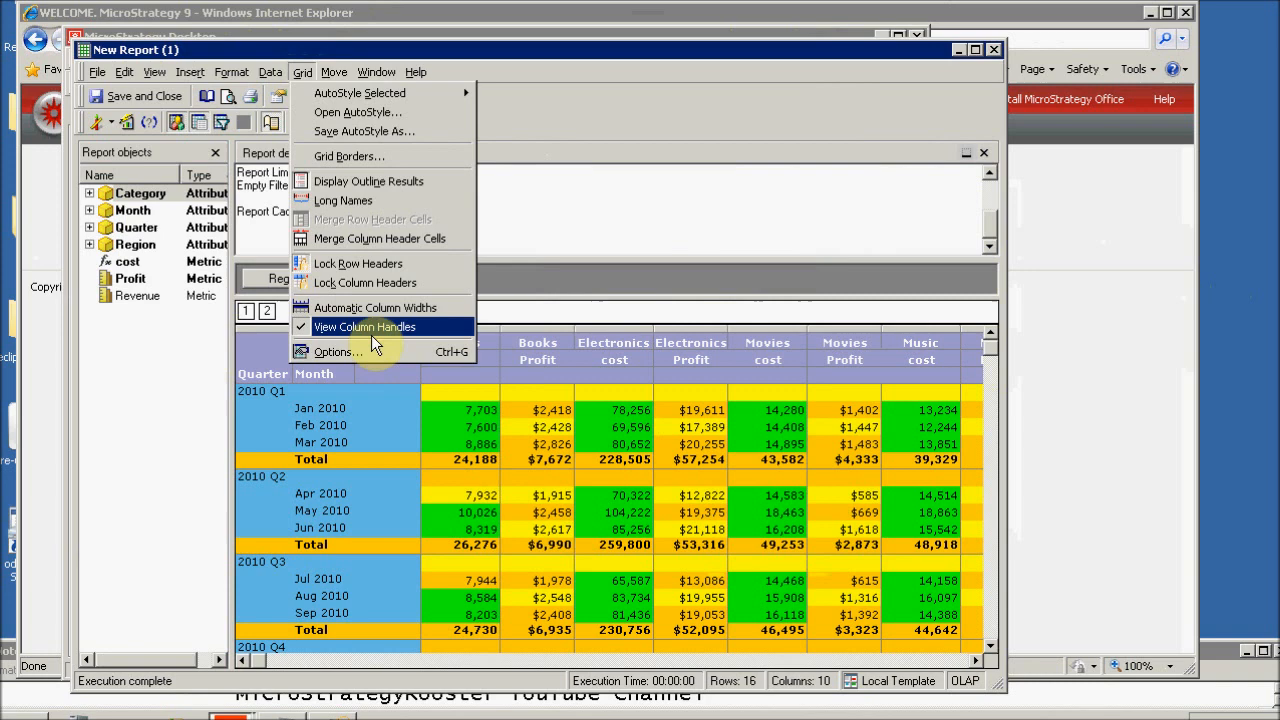
left_click(345, 352)
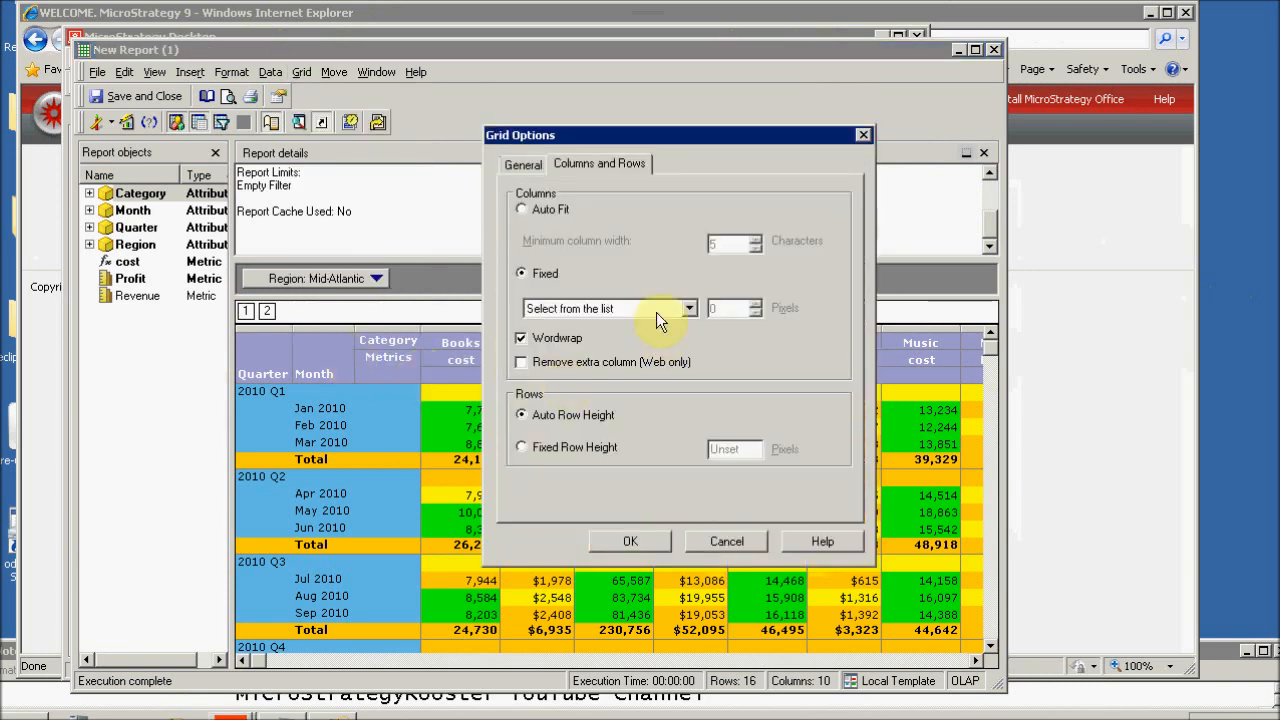
left_click(522, 163)
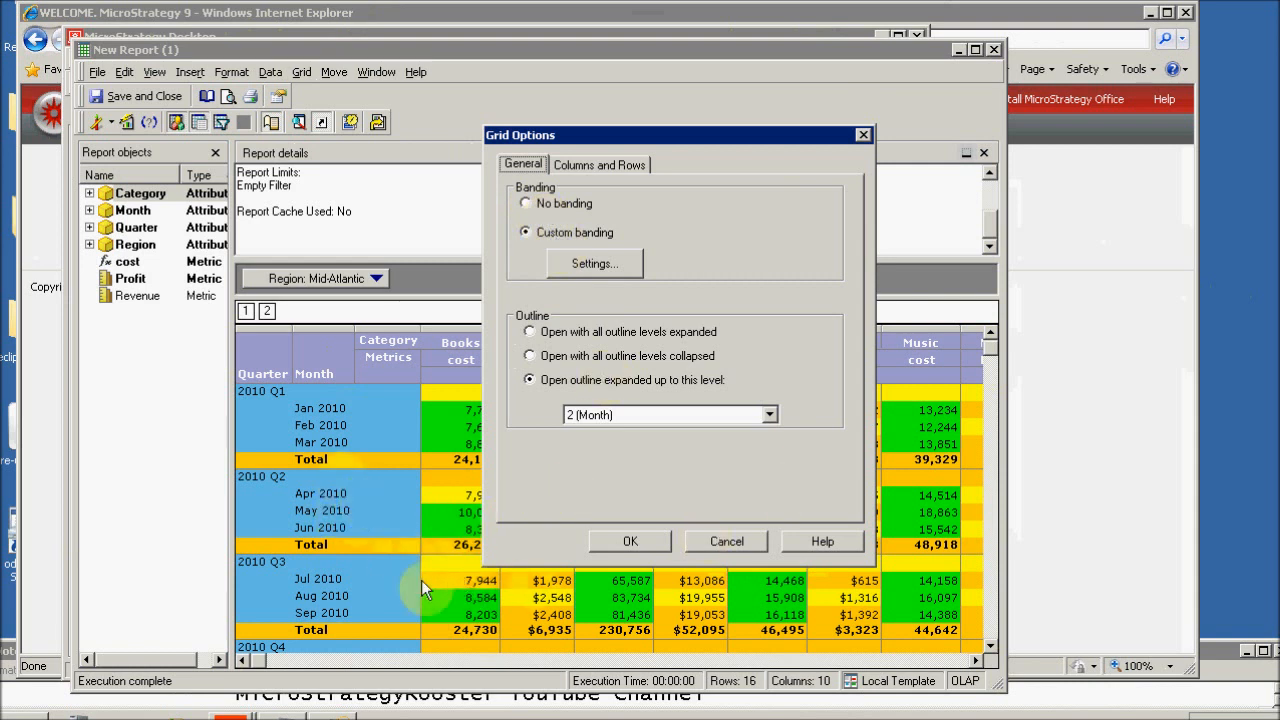
left_click(615, 166)
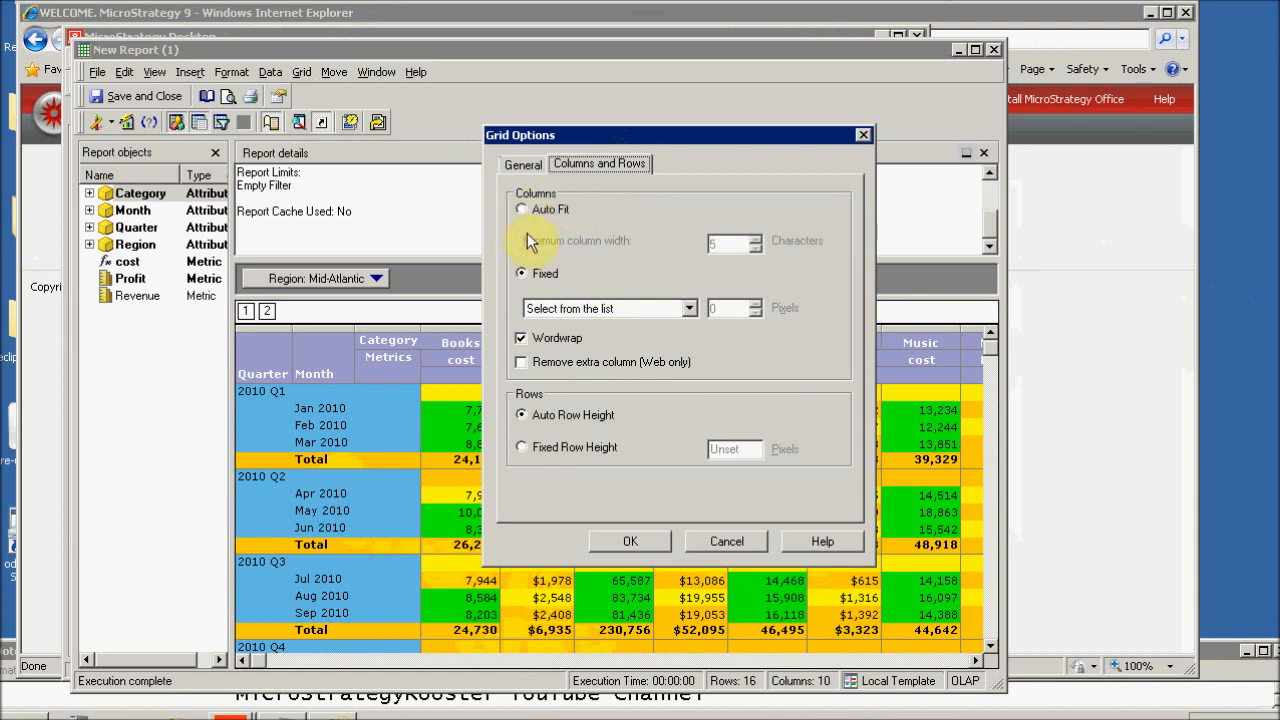
left_click(691, 308)
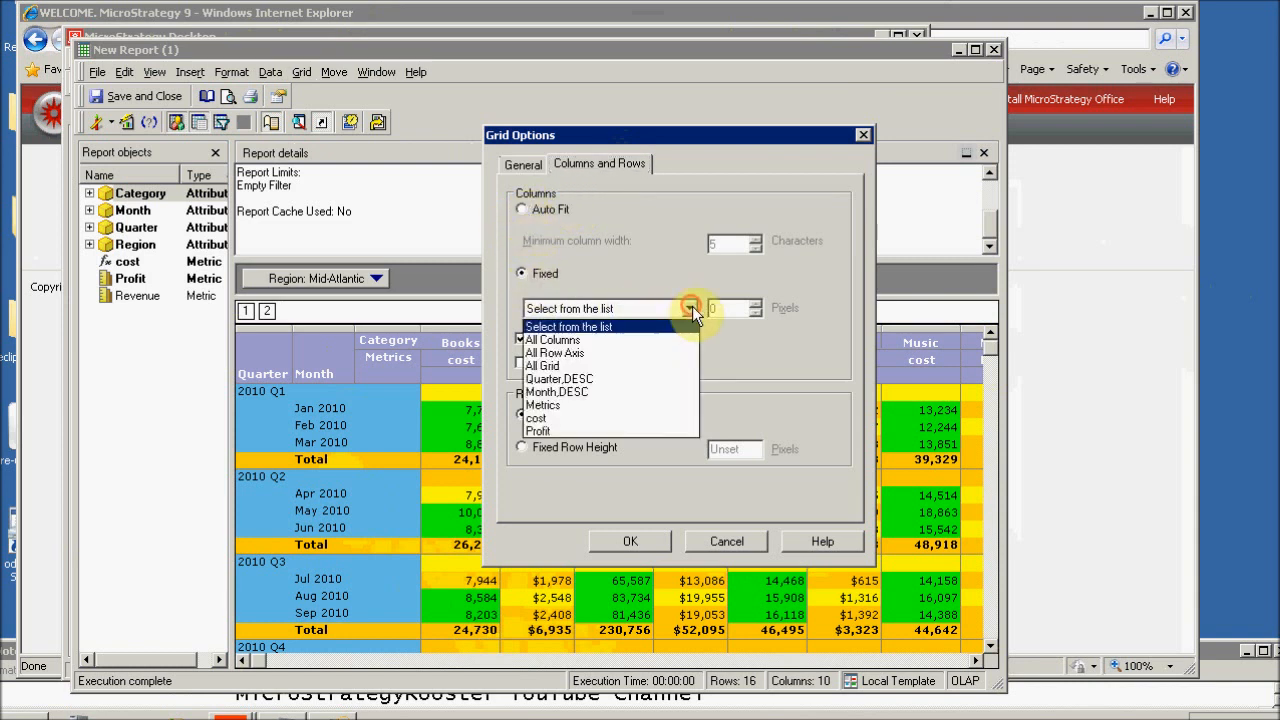
left_click(559, 415)
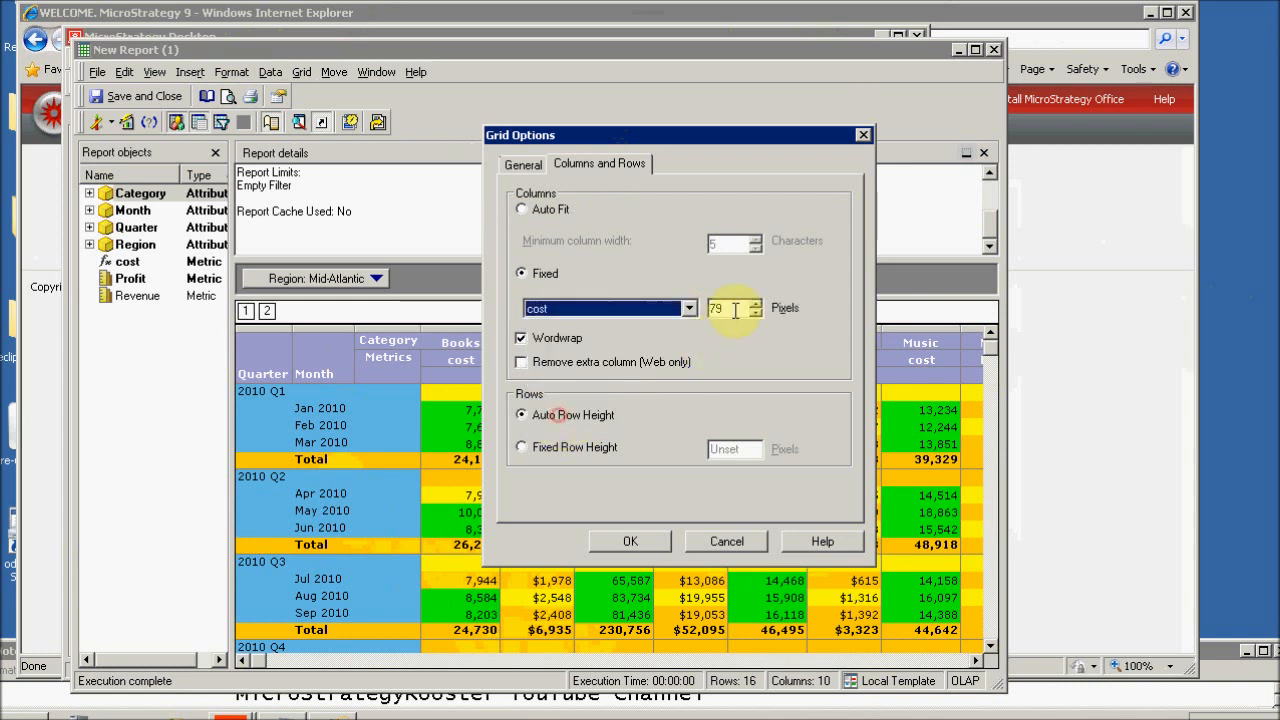
double_click(739, 308)
type("120")
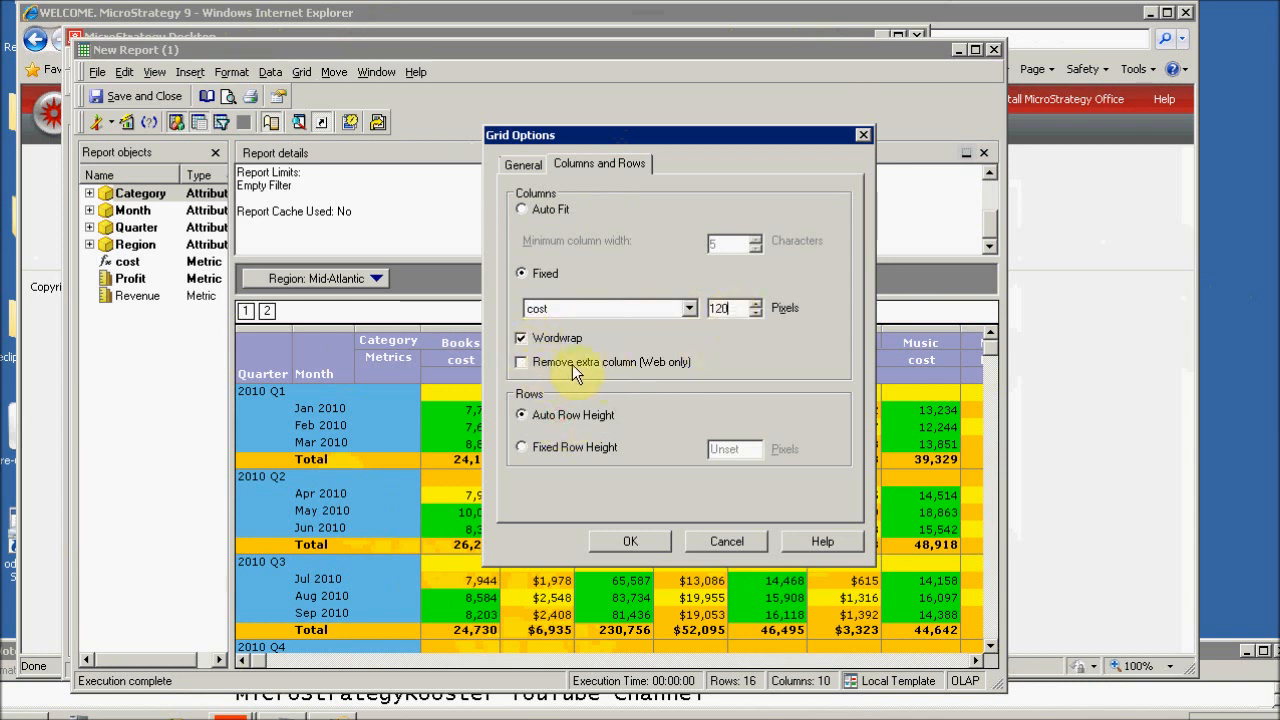
left_click(522, 362)
left_click(628, 541)
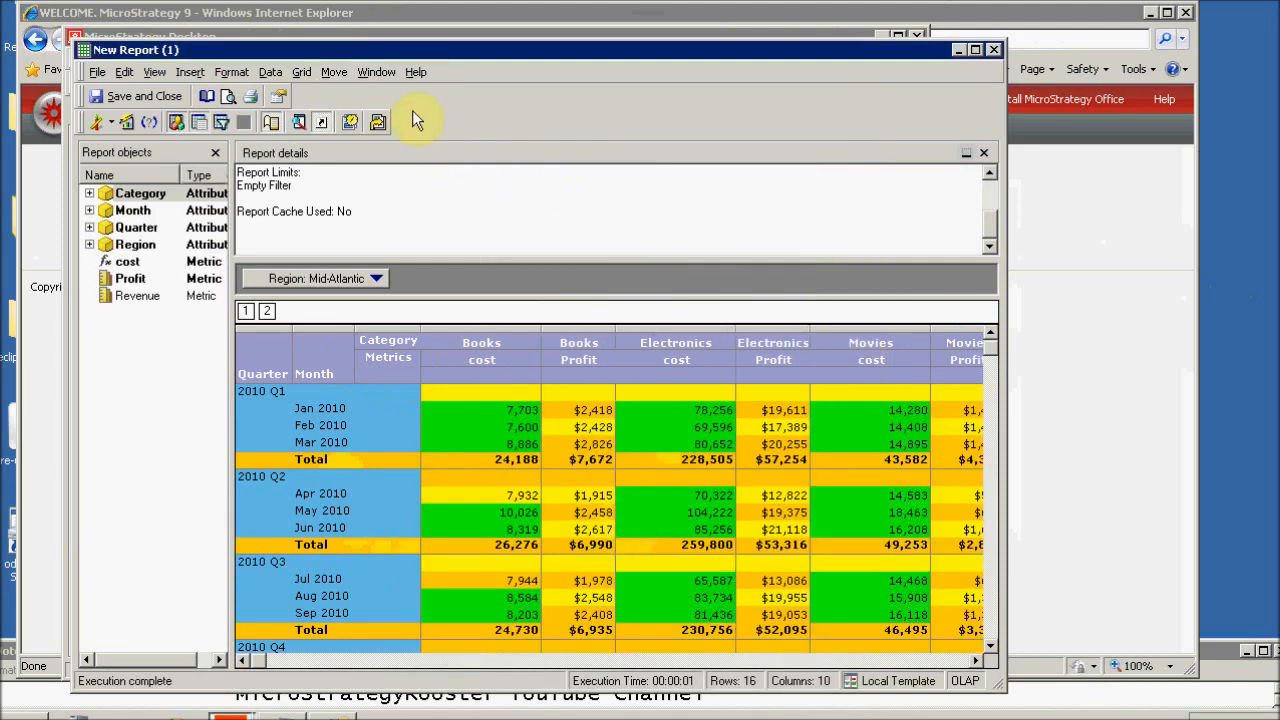
left_click(302, 72)
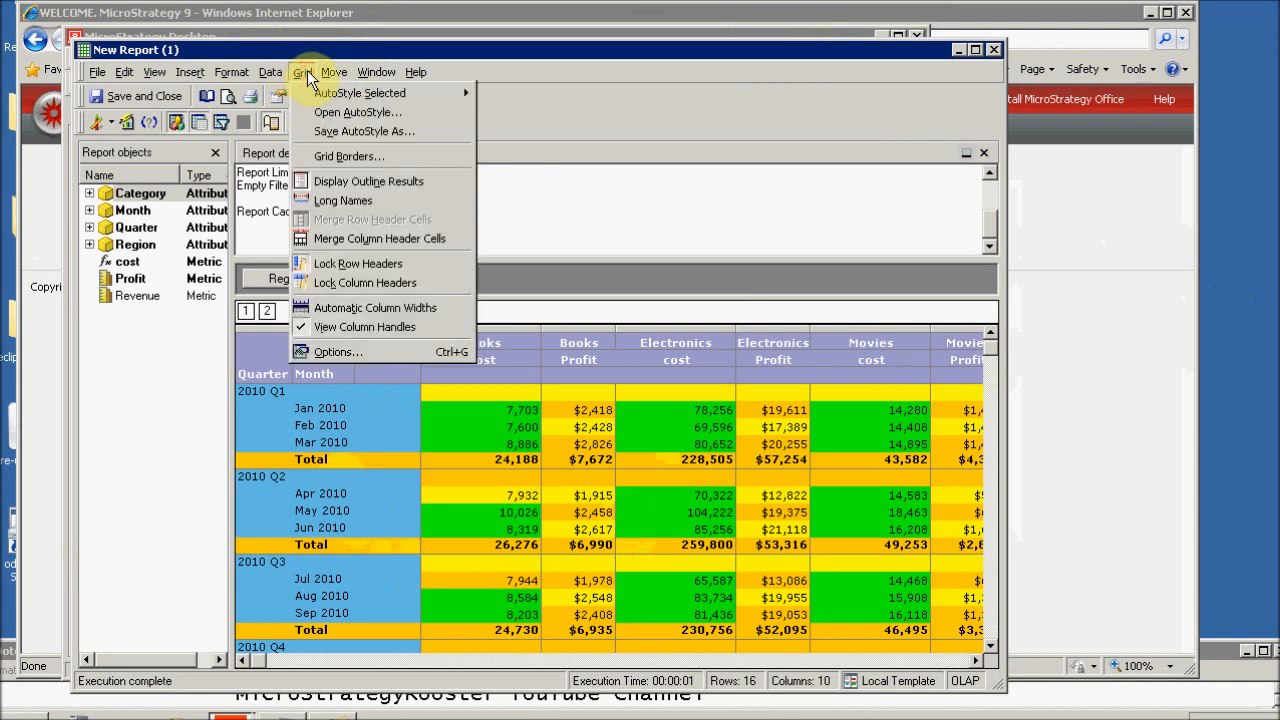
left_click(307, 72)
left_click(334, 72)
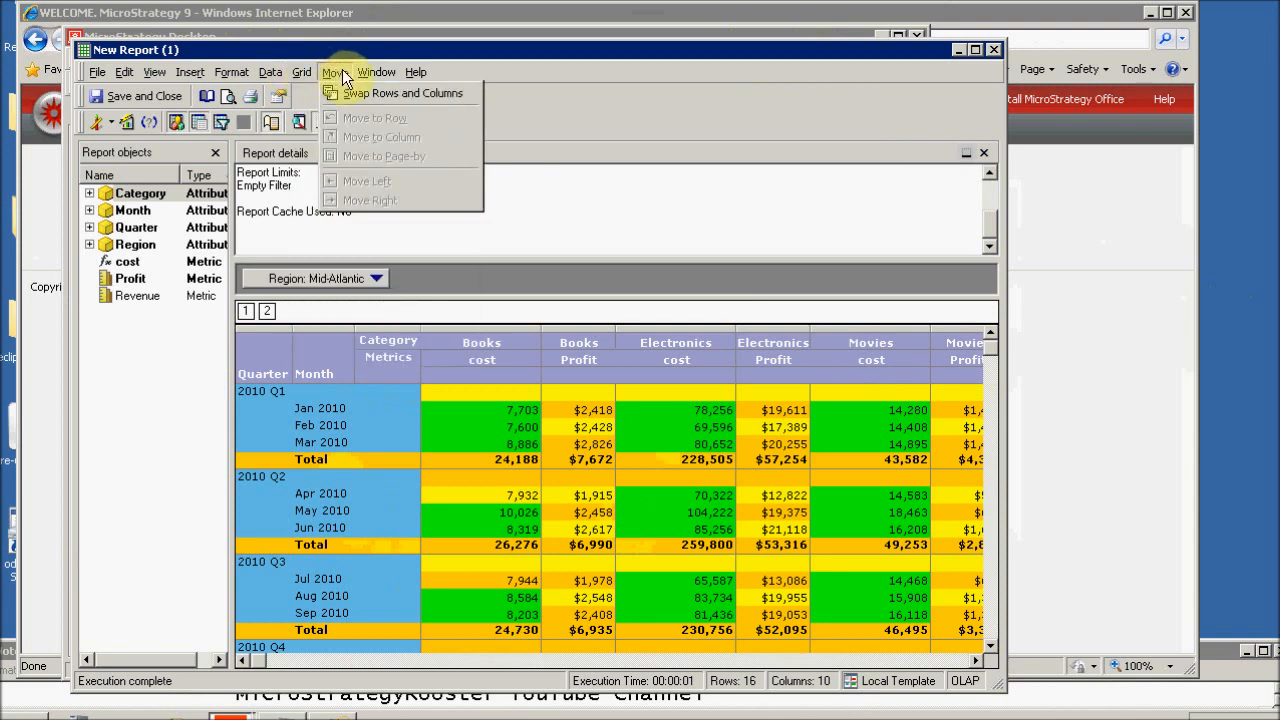
left_click(343, 71)
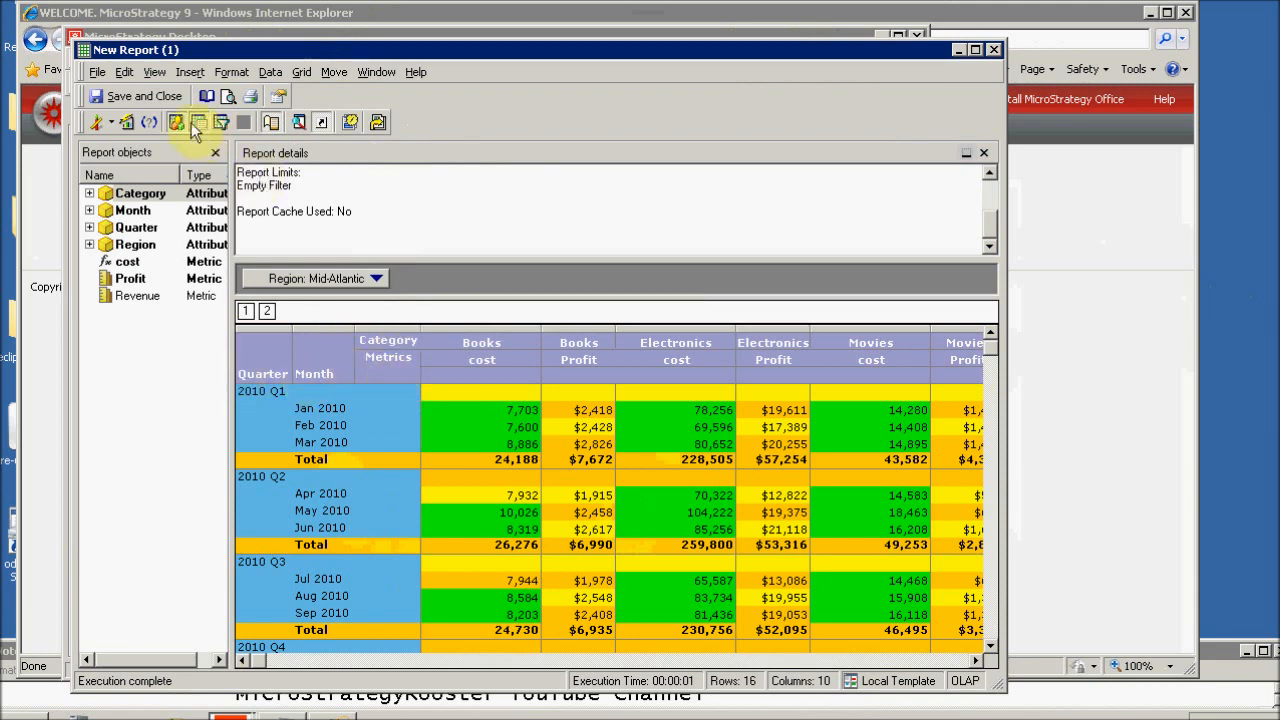
left_click(97, 74)
left_click(270, 72)
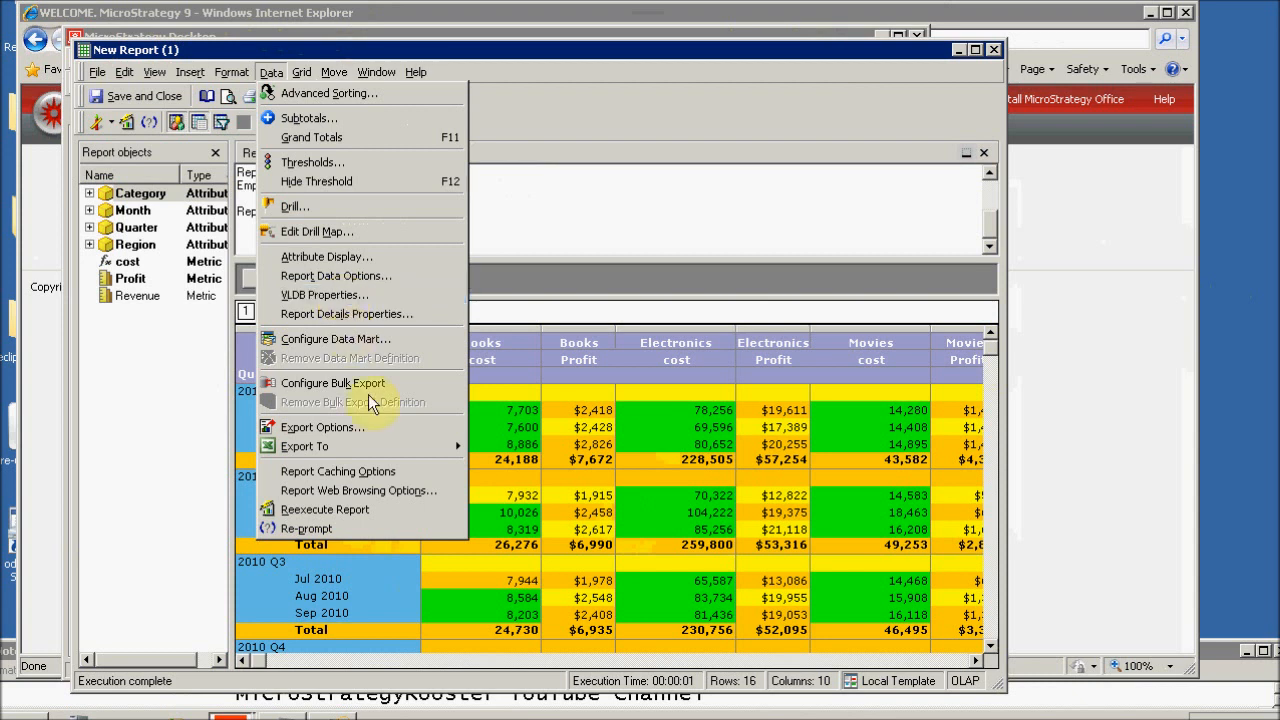
mouse_move(409, 446)
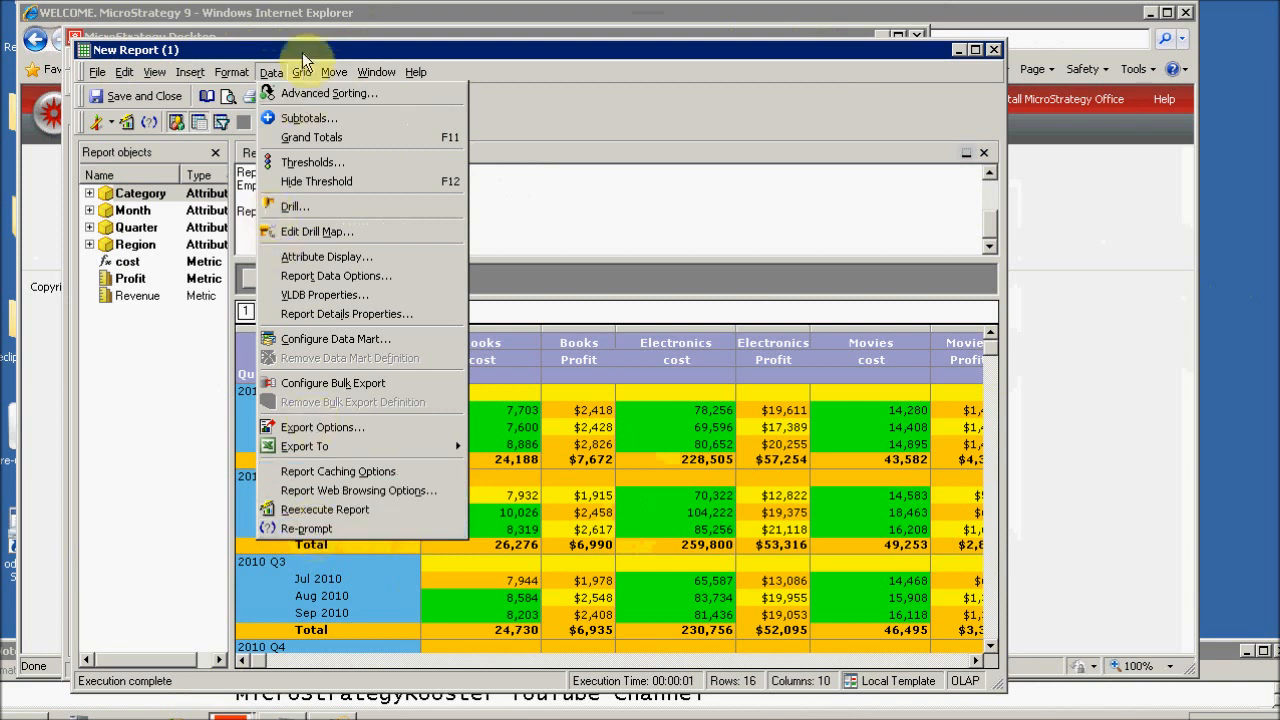
mouse_move(307, 75)
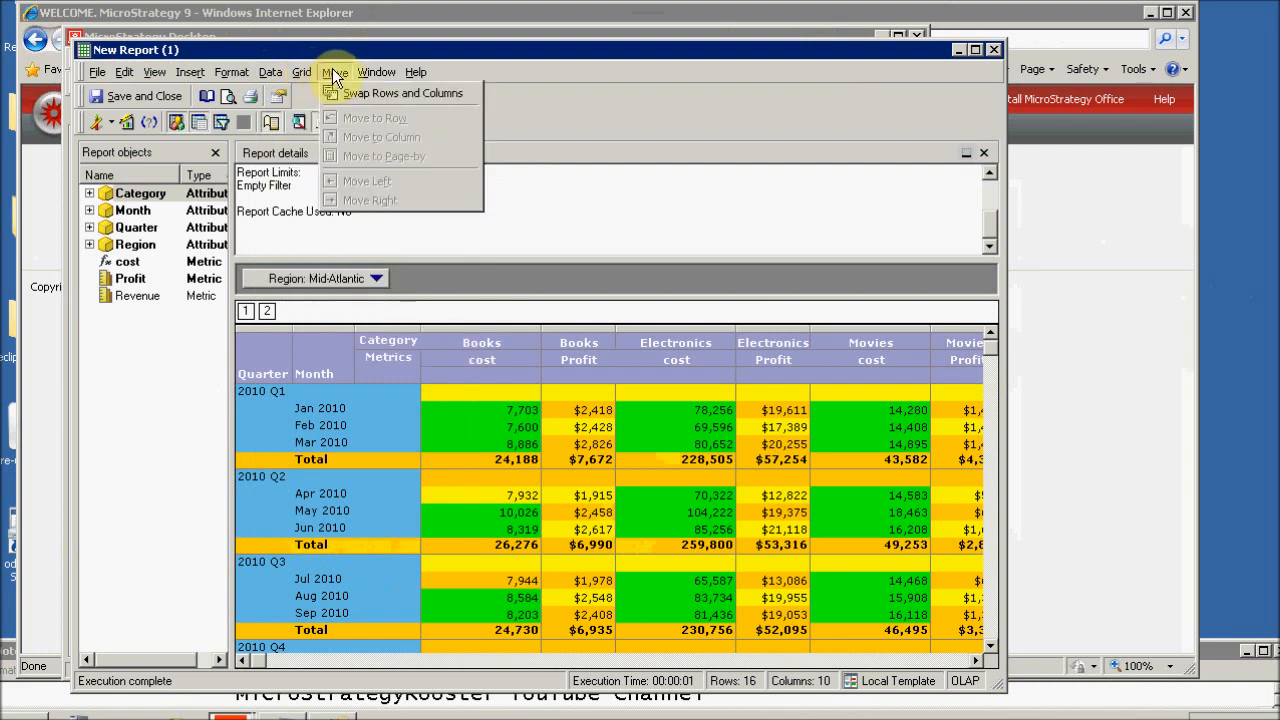
mouse_move(100, 72)
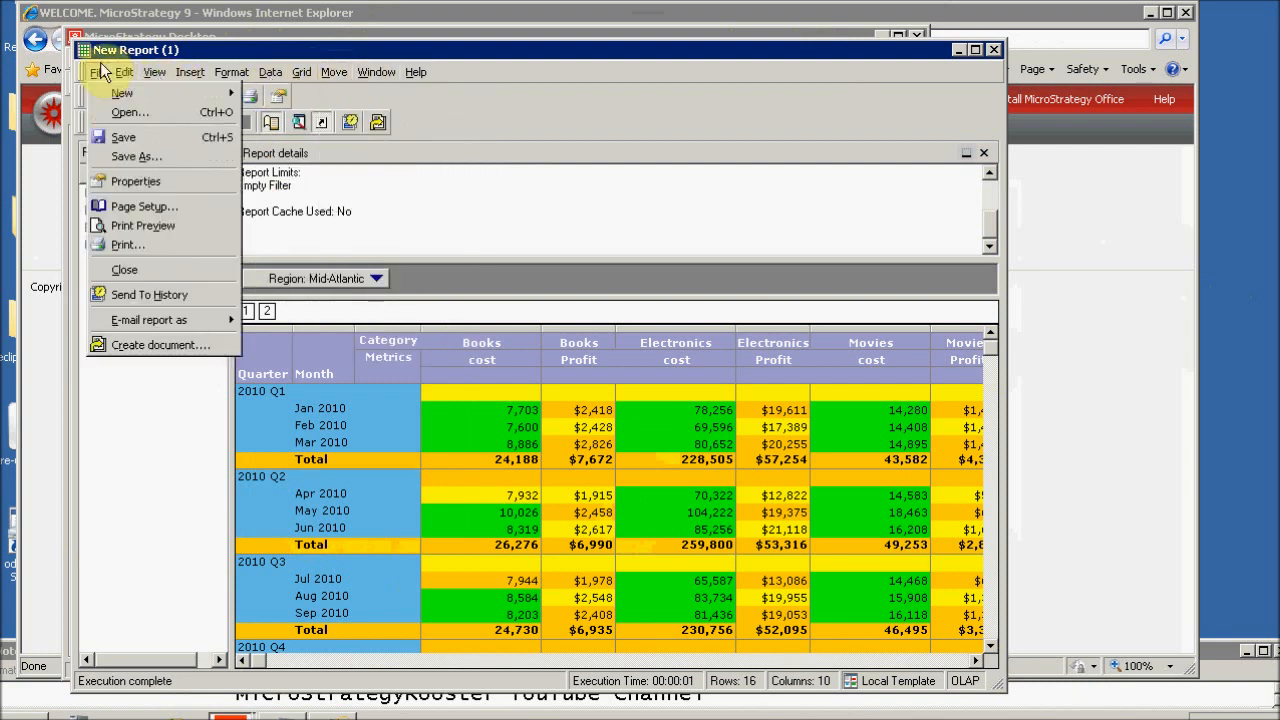
mouse_move(115, 95)
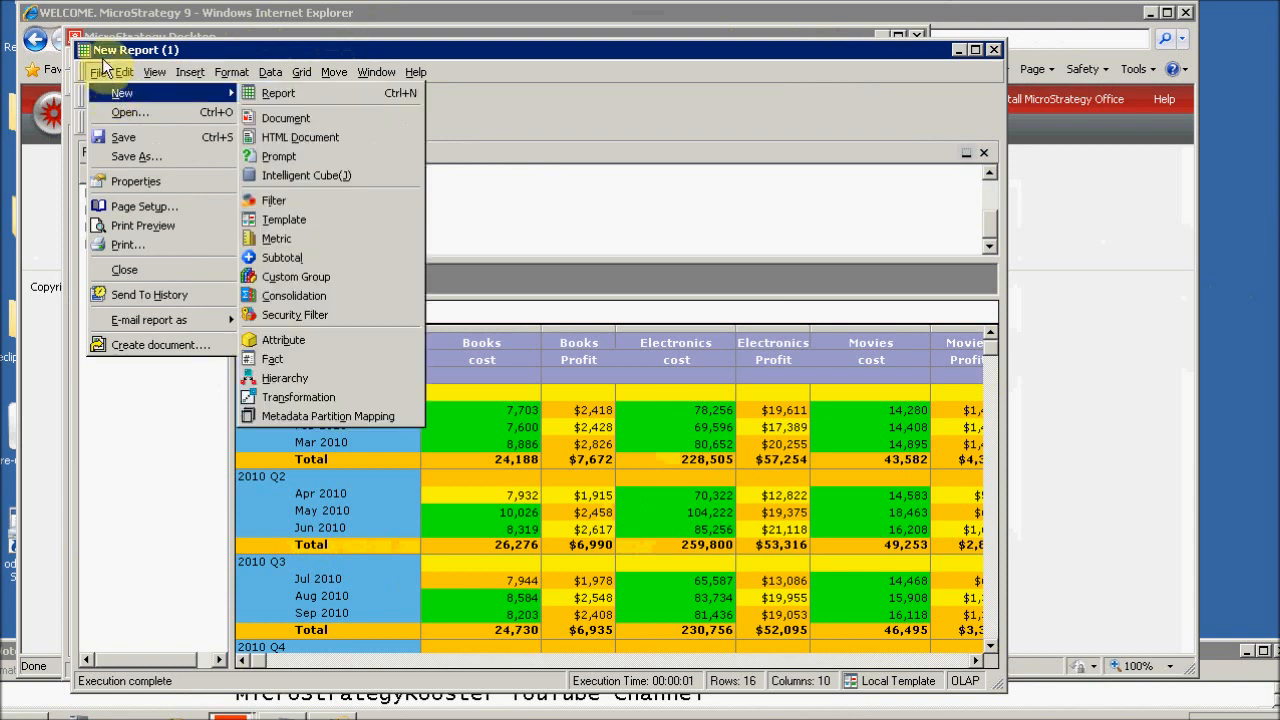
left_click(104, 73)
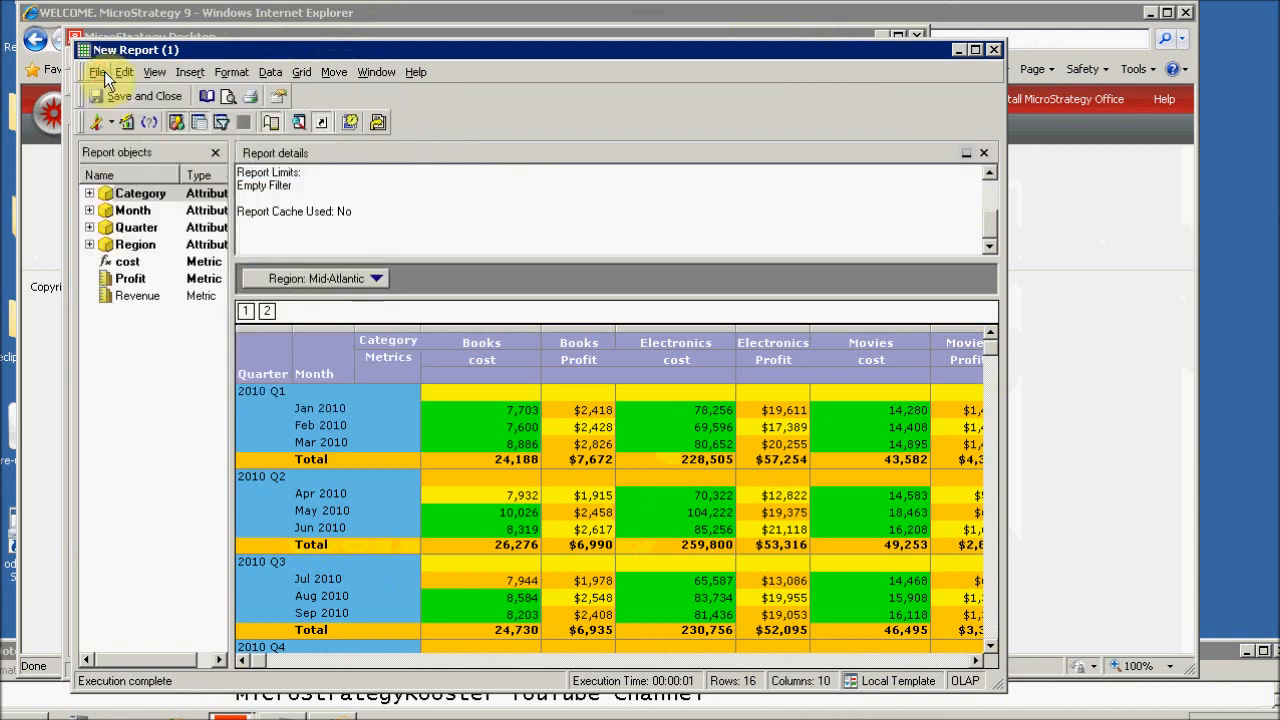
Step: Save and close the report as My Report in the Reports folder, keeping both filter and template prompted
left_click(130, 95)
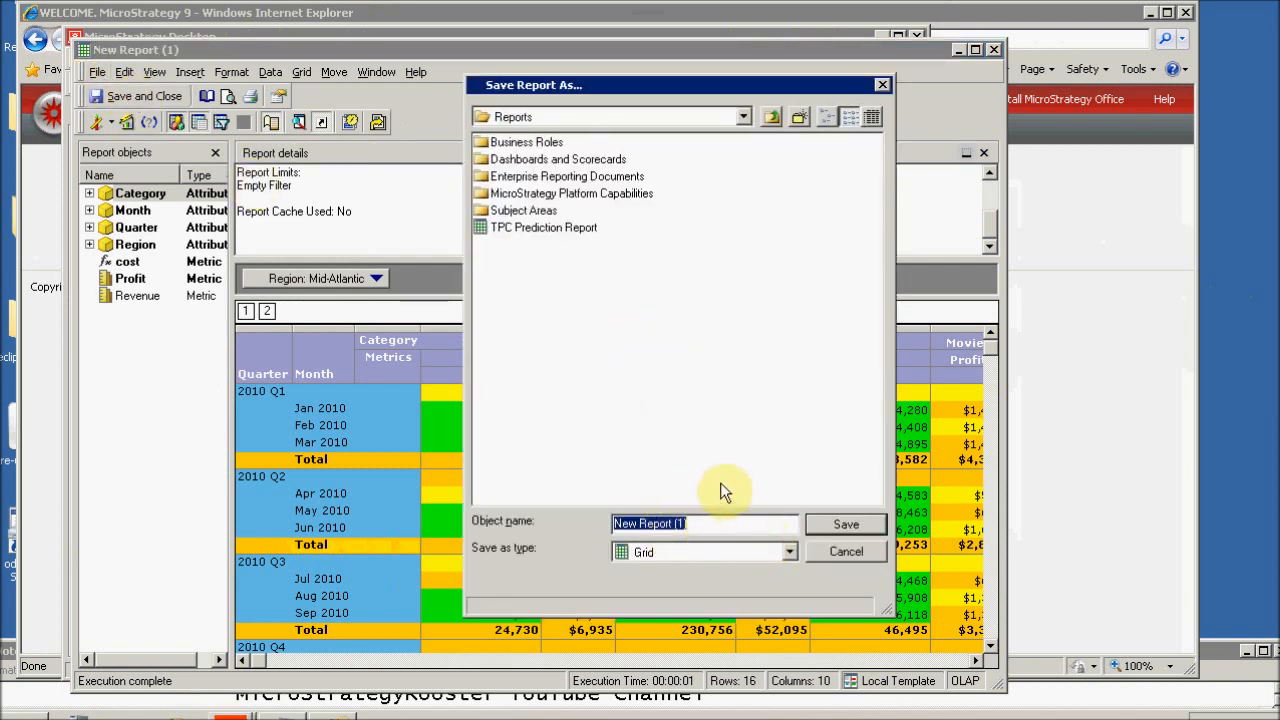
key("End")
key("BackSpace")
key("BackSpace")
key("BackSpace")
key("BackSpace")
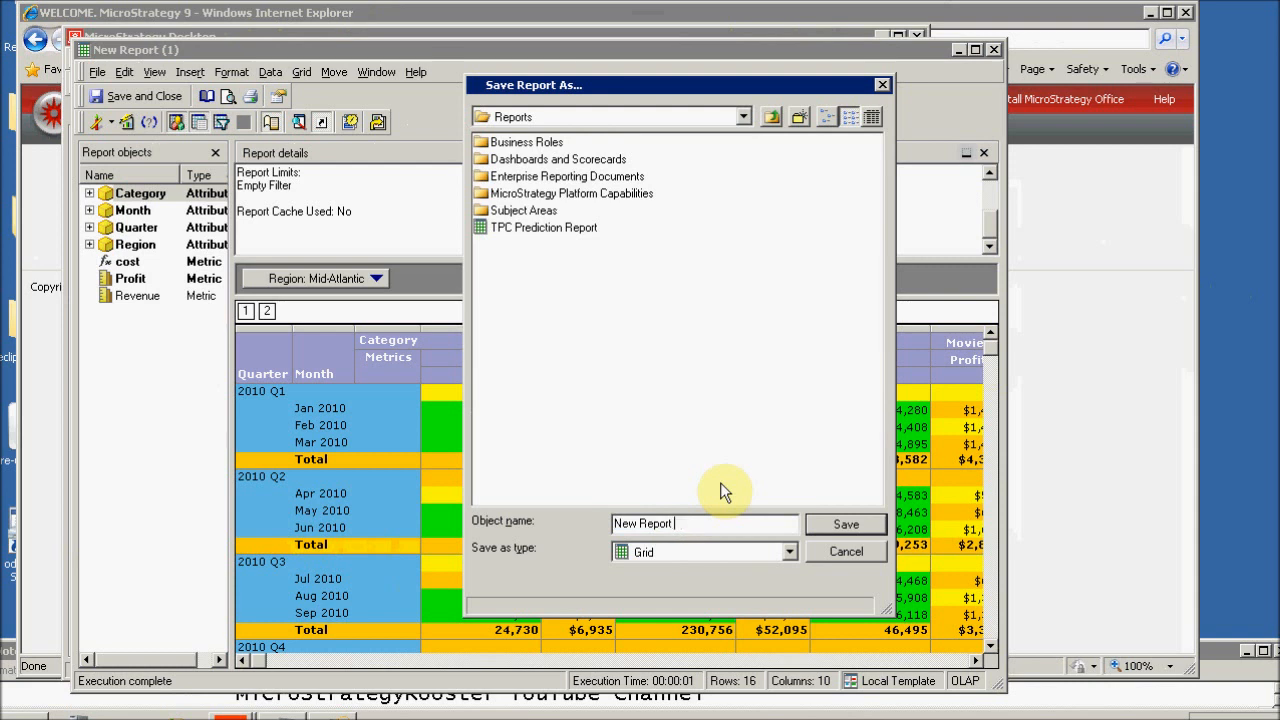
left_click_drag(637, 523, 579, 514)
type("My")
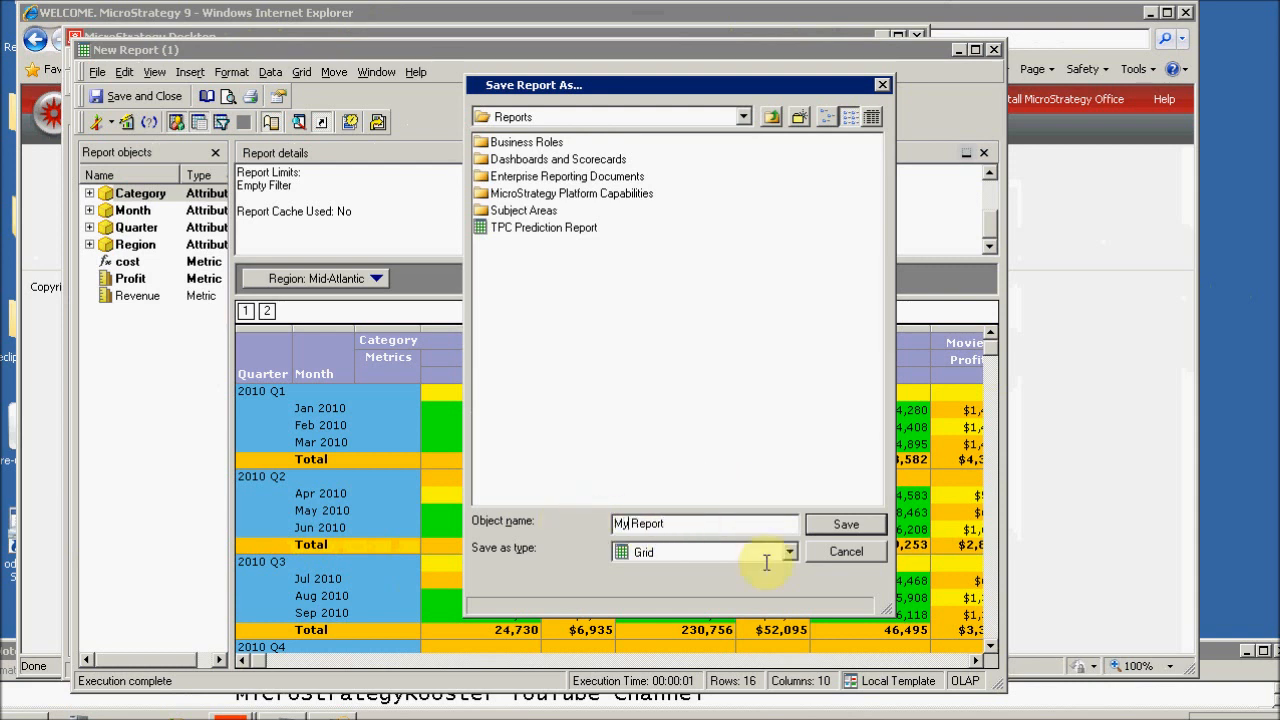
left_click(841, 523)
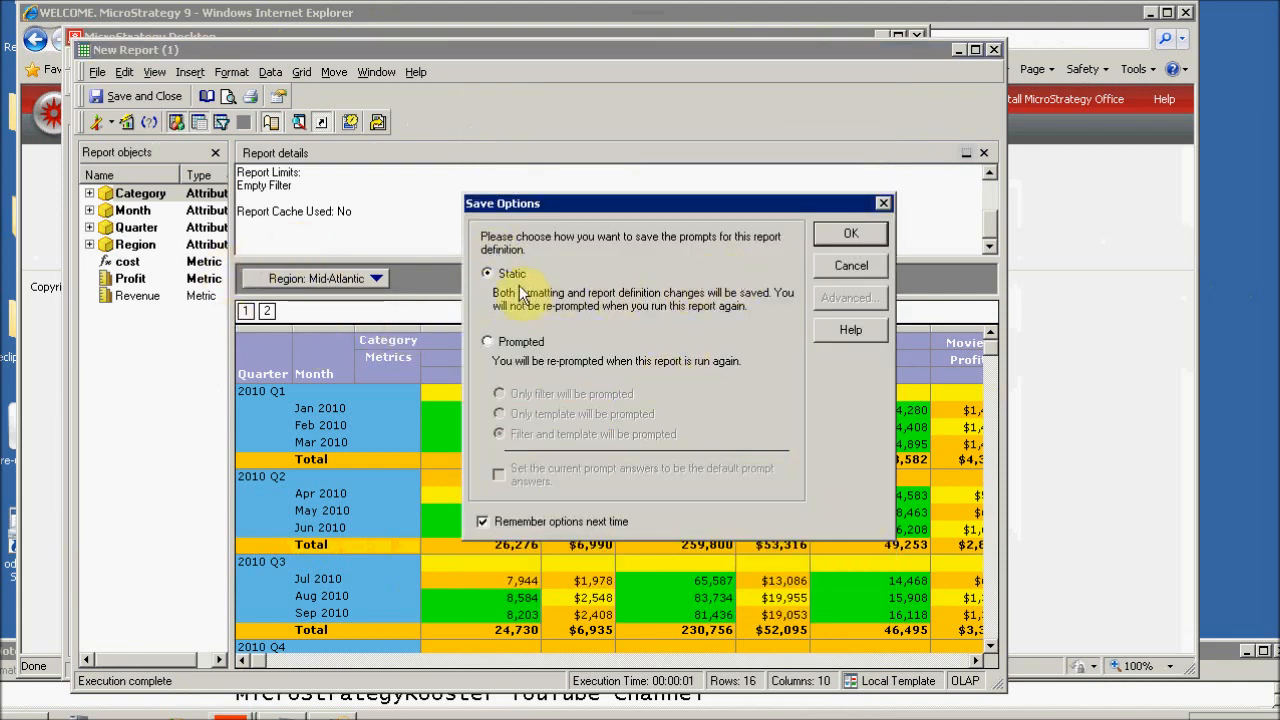
left_click(503, 344)
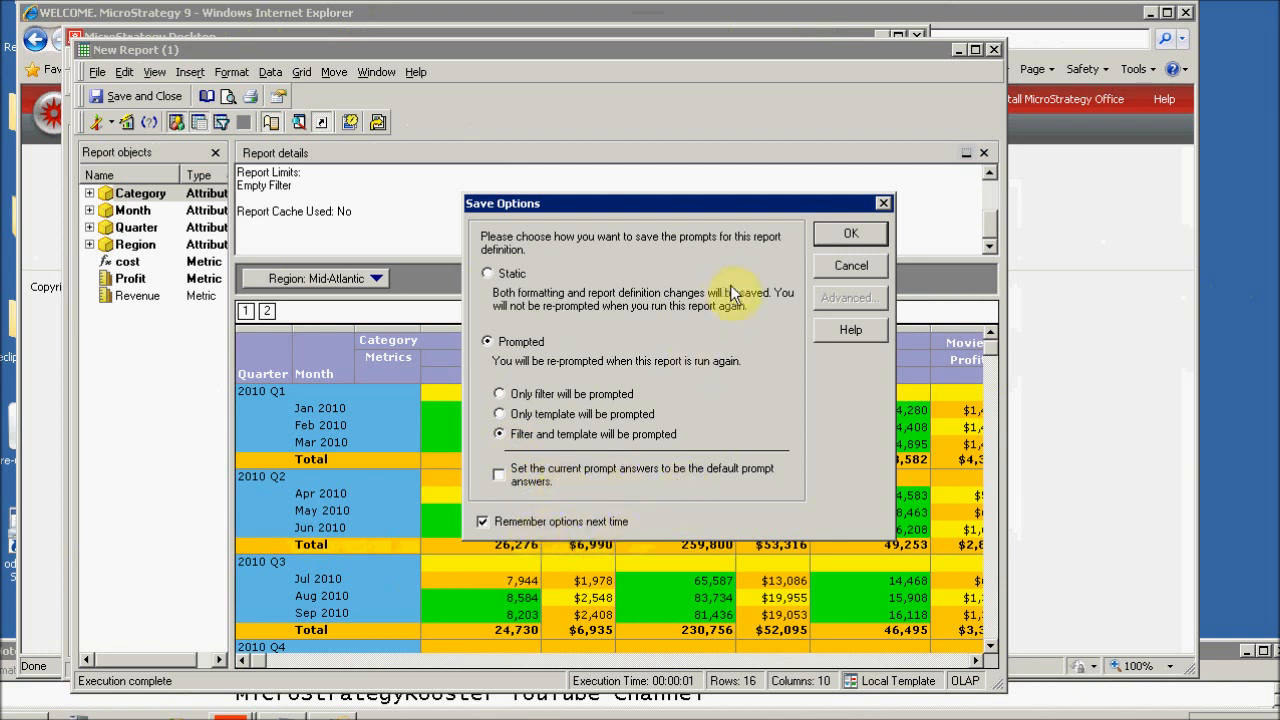
left_click(856, 233)
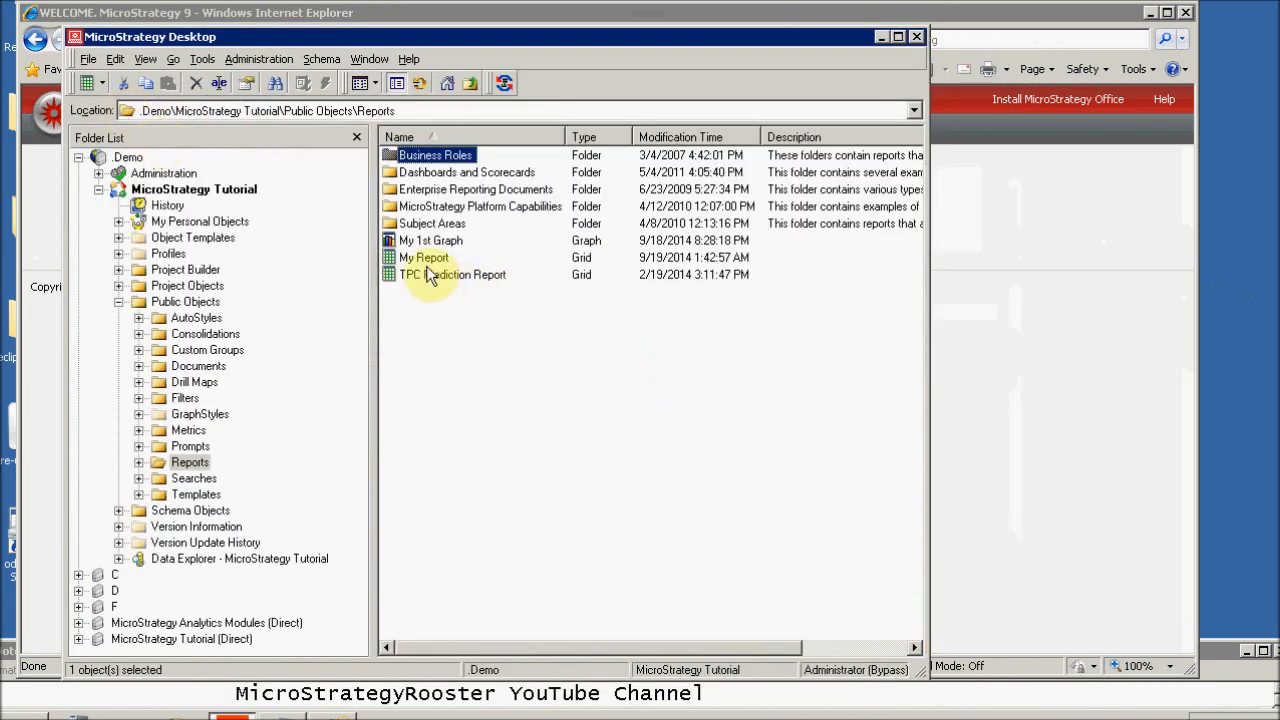
Step: Switch to MicroStrategy Web in Internet Explorer, run My Report from Shared Reports, and enlarge the browser window
left_click(420, 262)
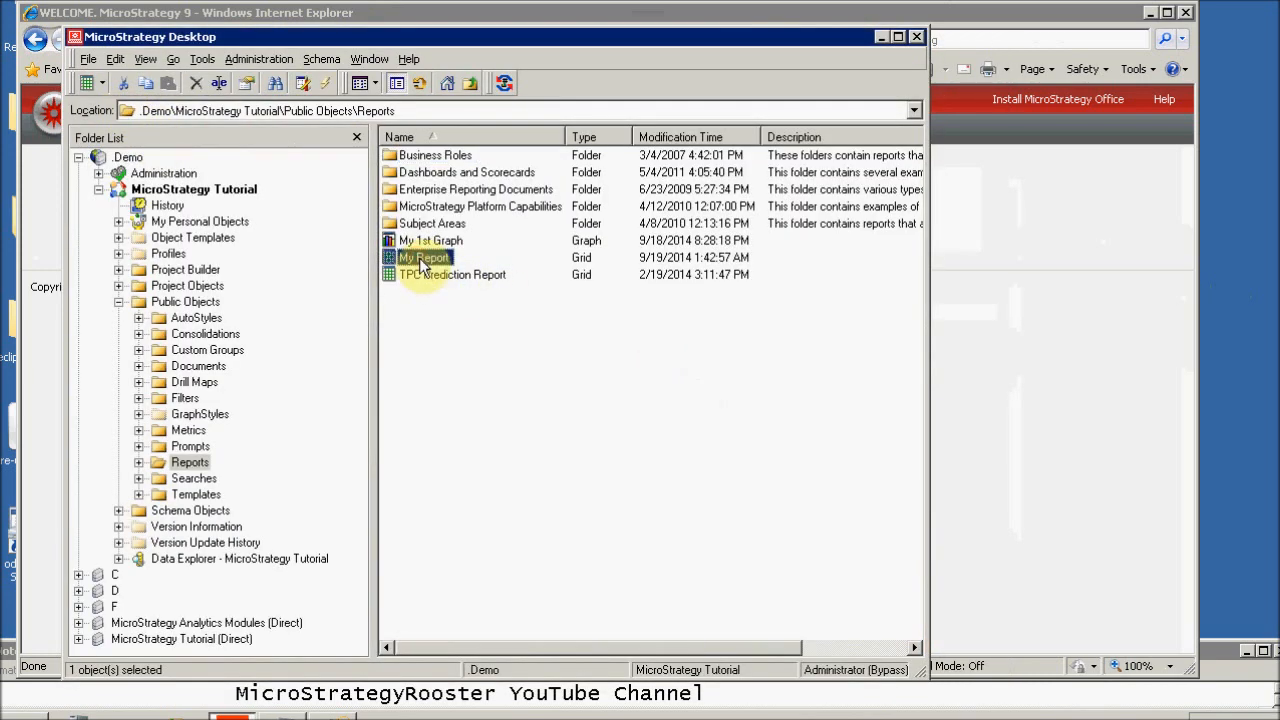
left_click(1050, 268)
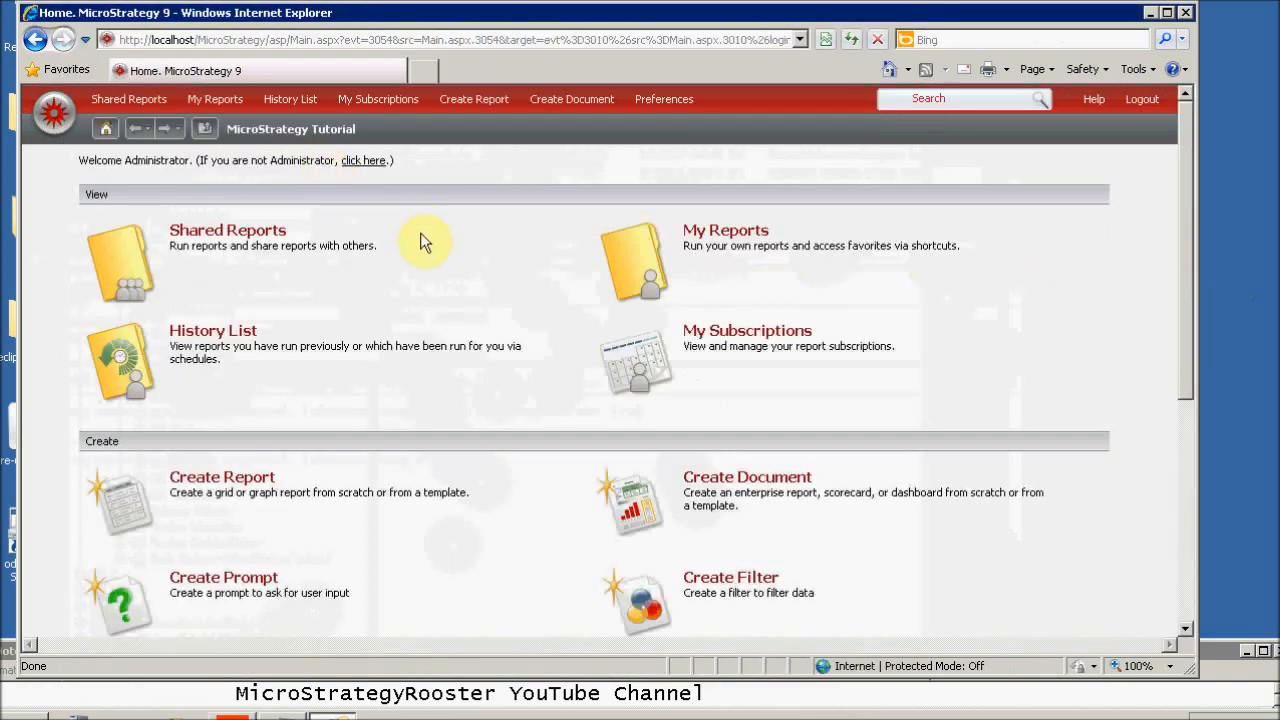
left_click(236, 232)
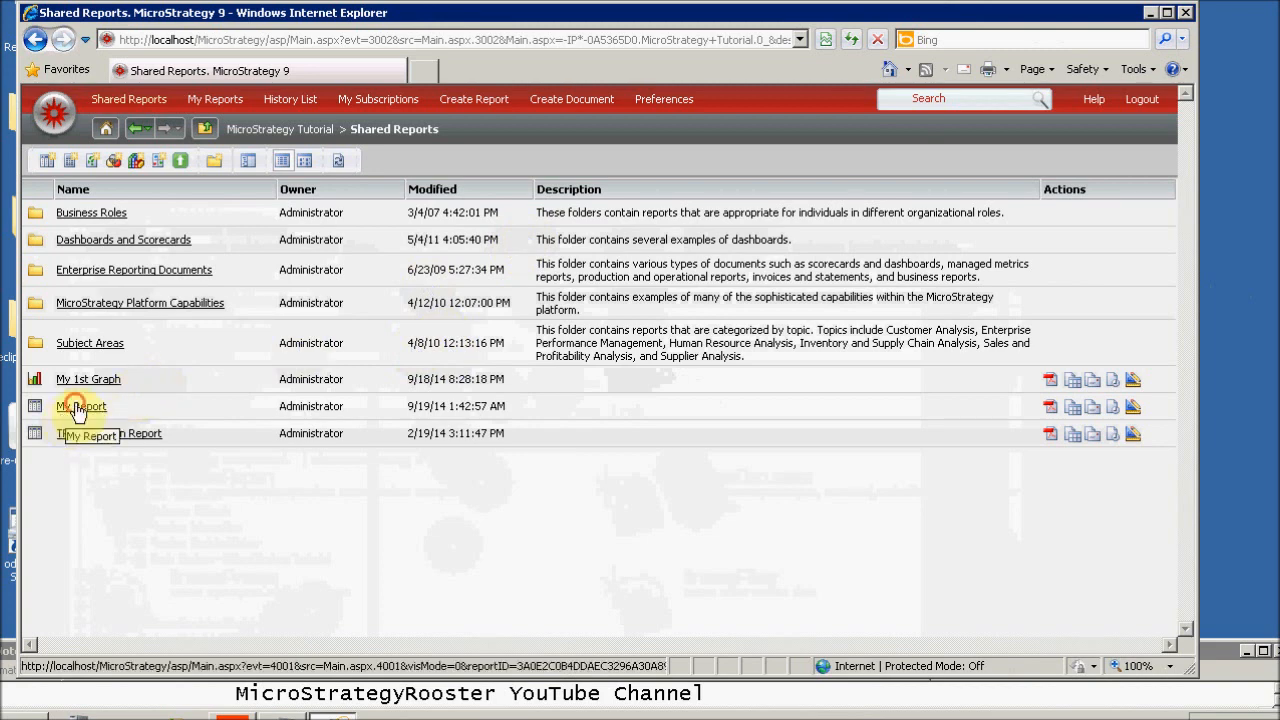
left_click(78, 408)
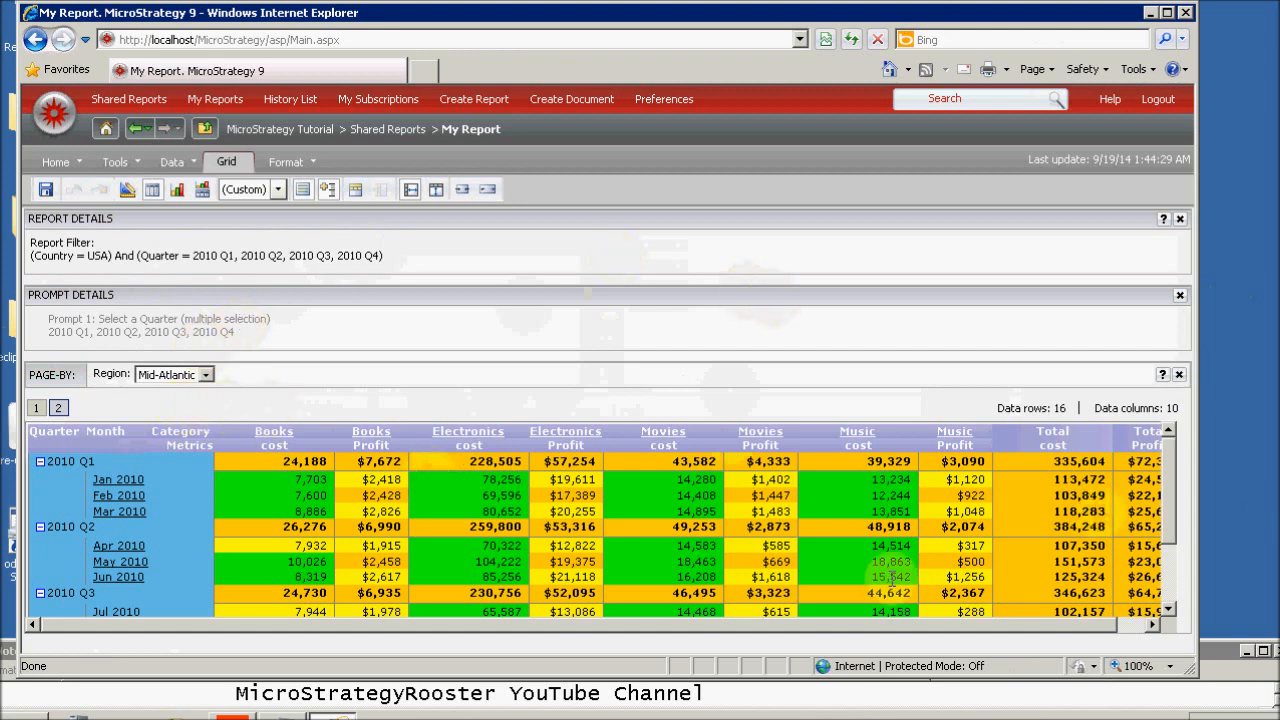
left_click_drag(1193, 670, 1239, 693)
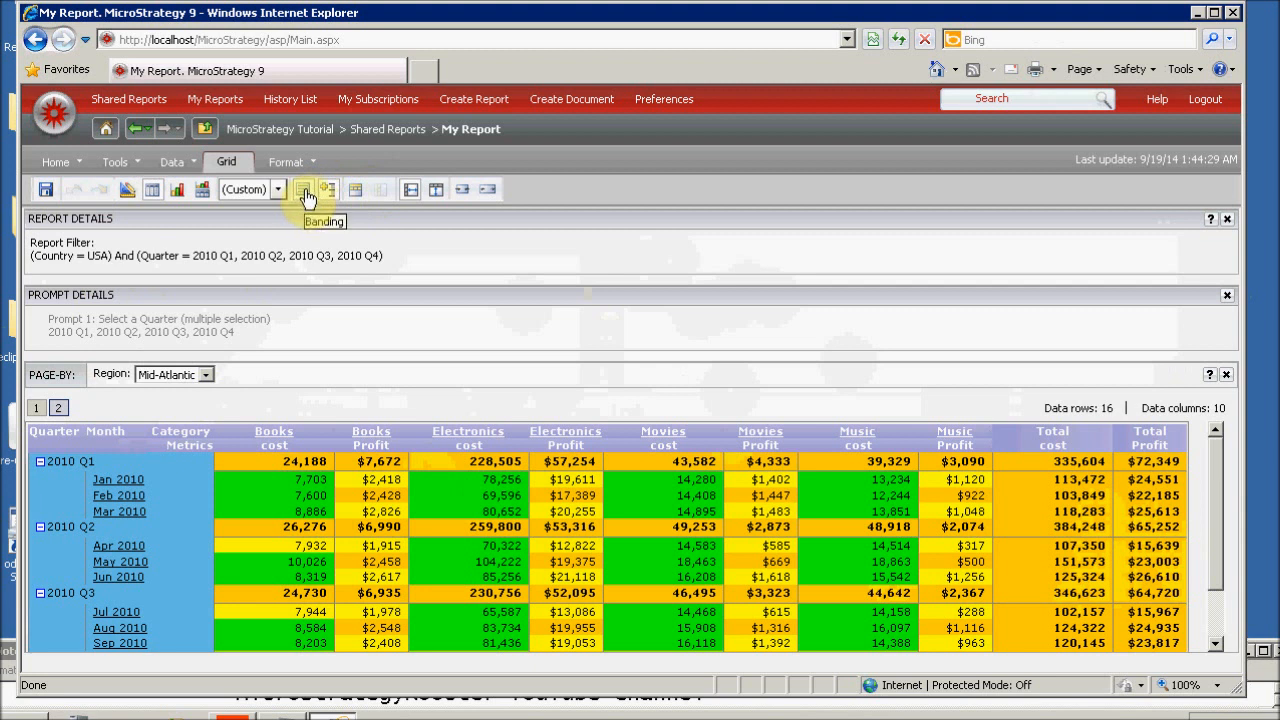
Step: Merge the grid's column headers, and drill from Books down to Subcategory and back to My Report
left_click(357, 192)
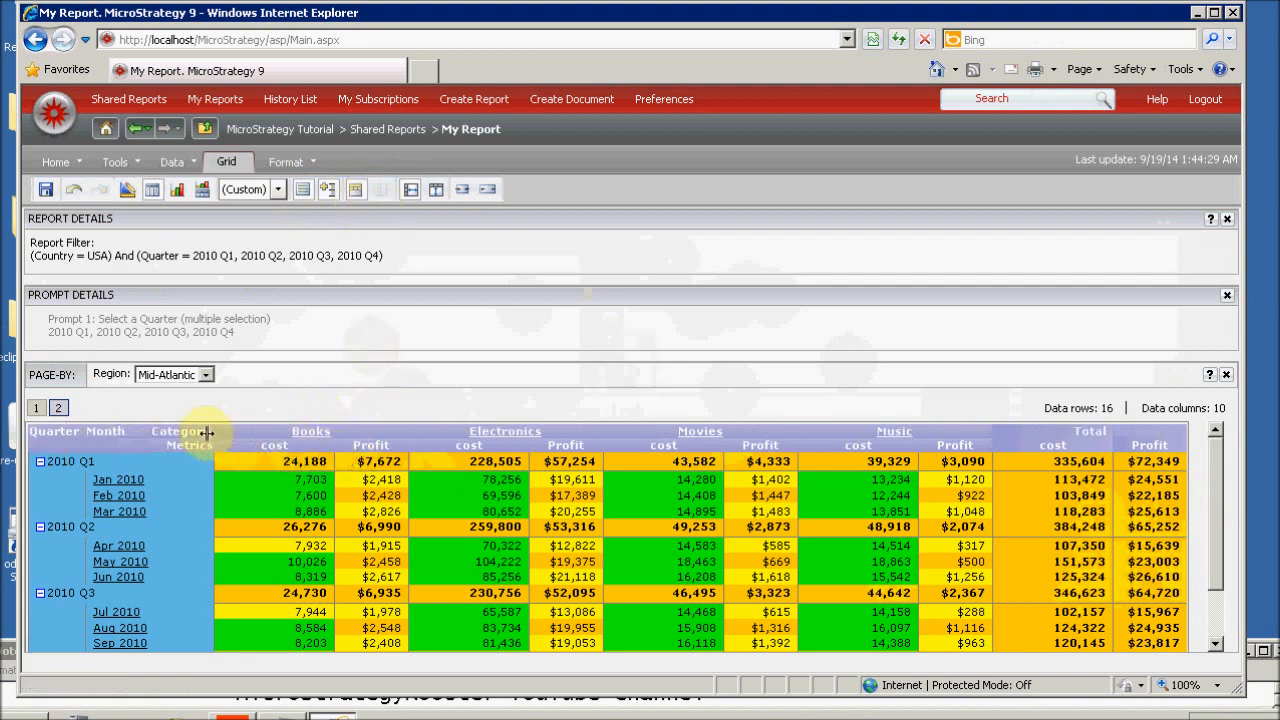
left_click(316, 437)
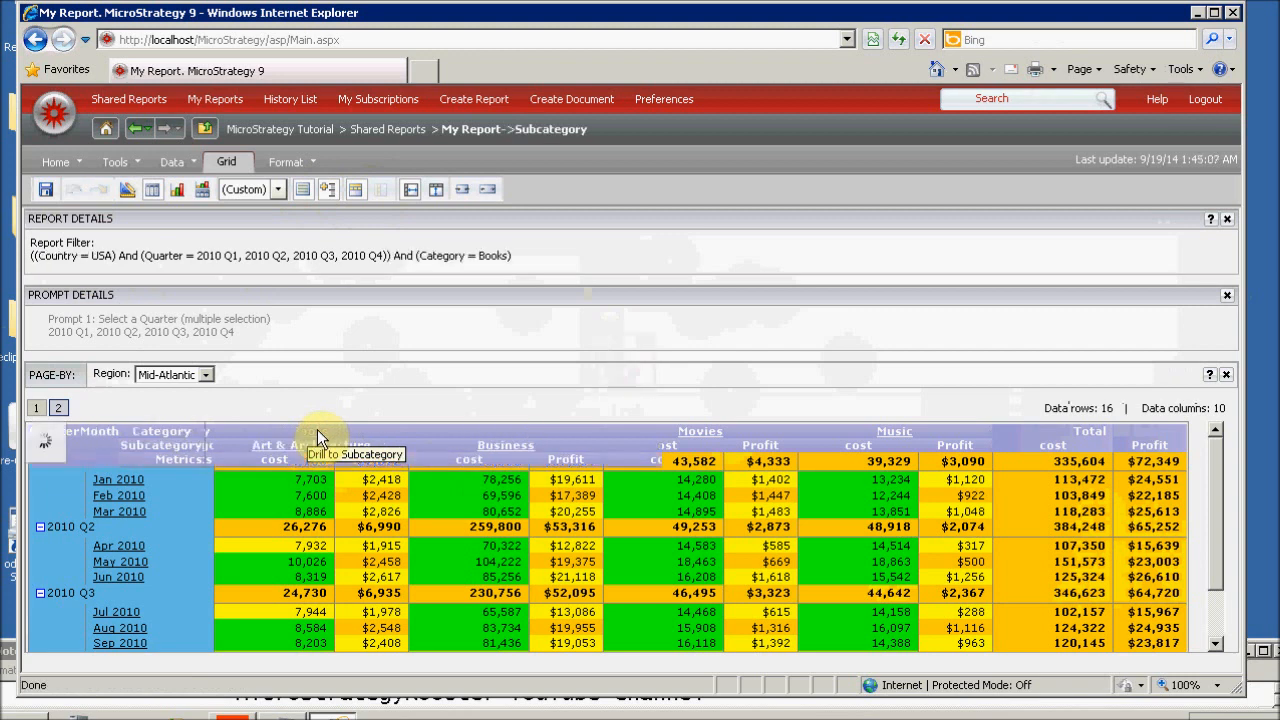
left_click(137, 131)
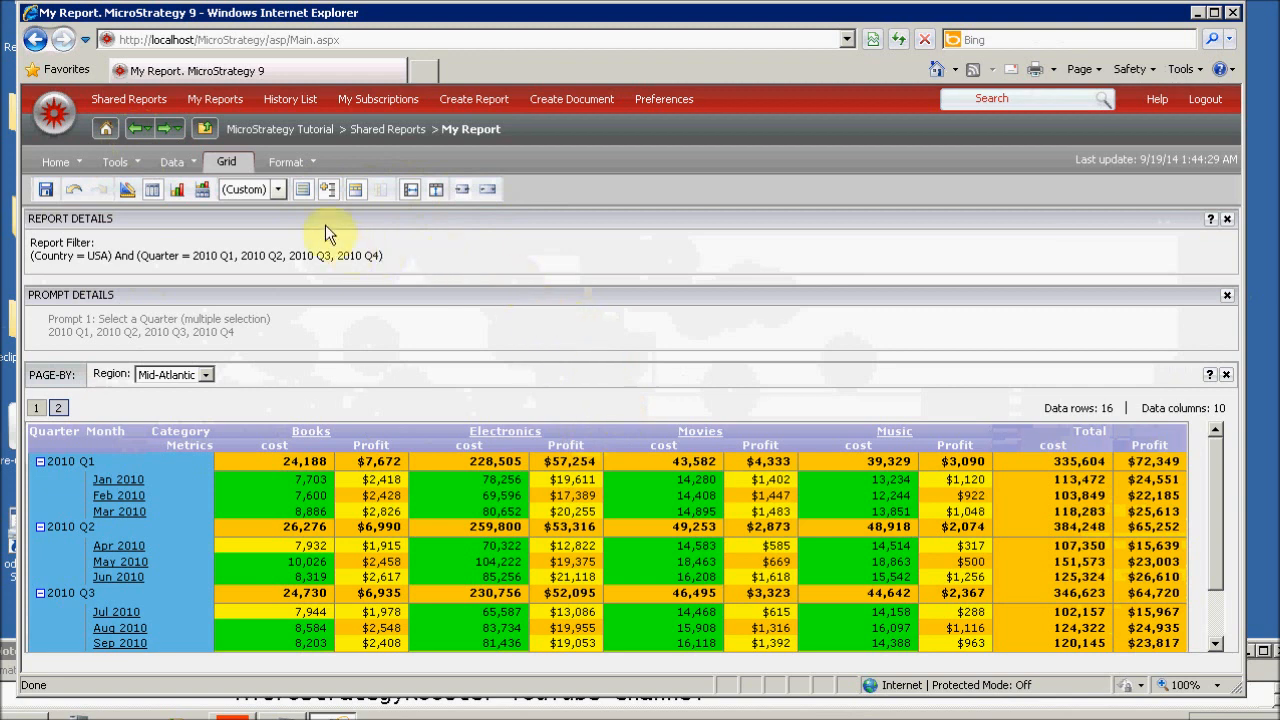
Step: Examine the advanced formatting options for the report template, including the selectable grid elements and their header, value and subtotal parts
left_click(315, 166)
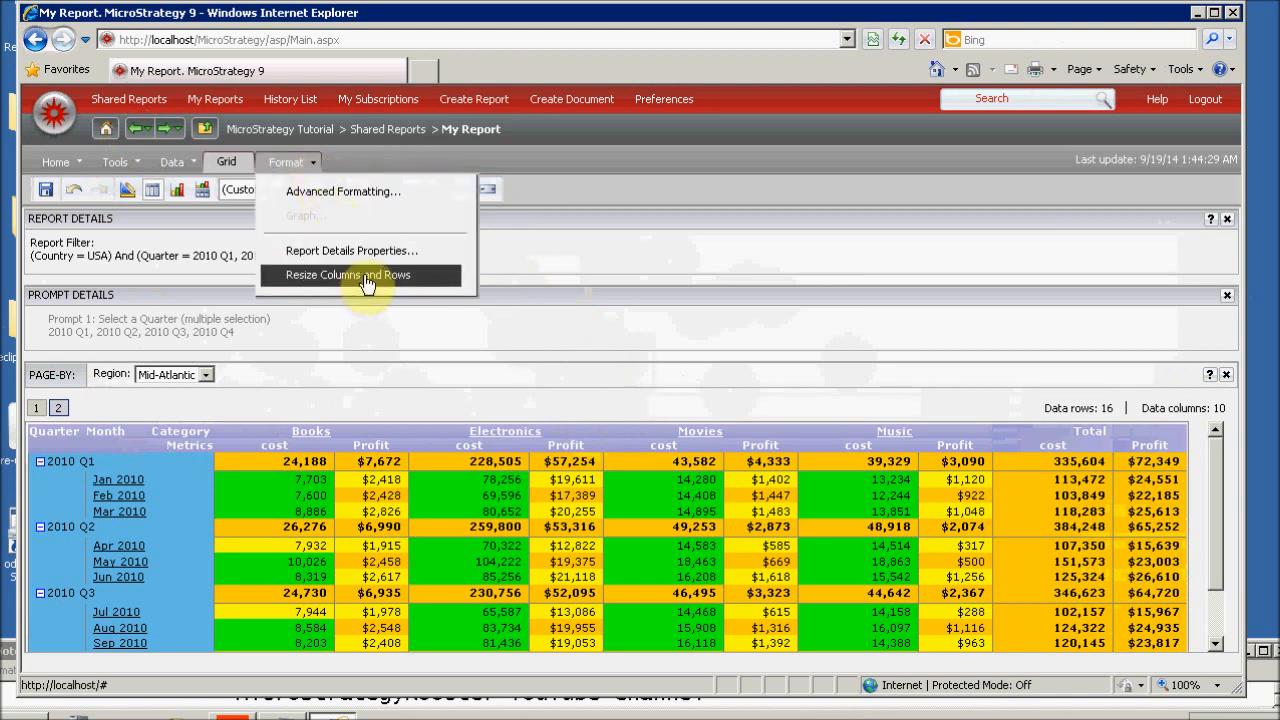
left_click(340, 190)
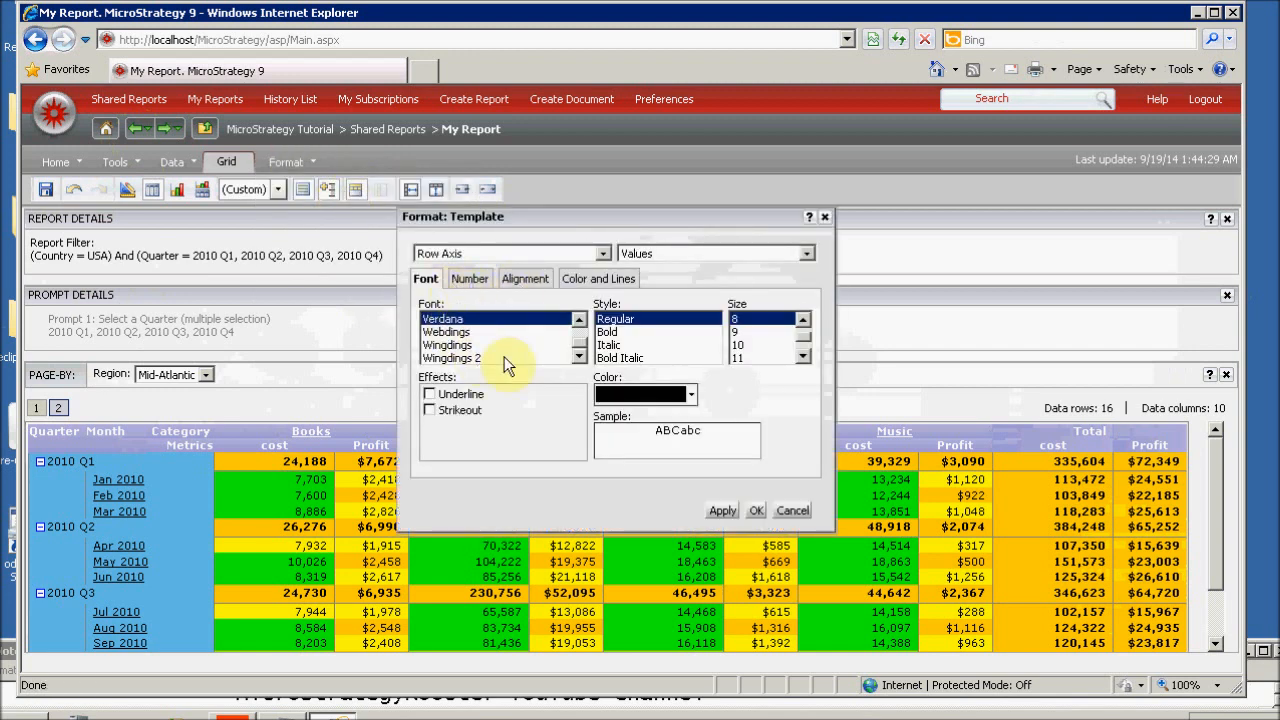
left_click(605, 253)
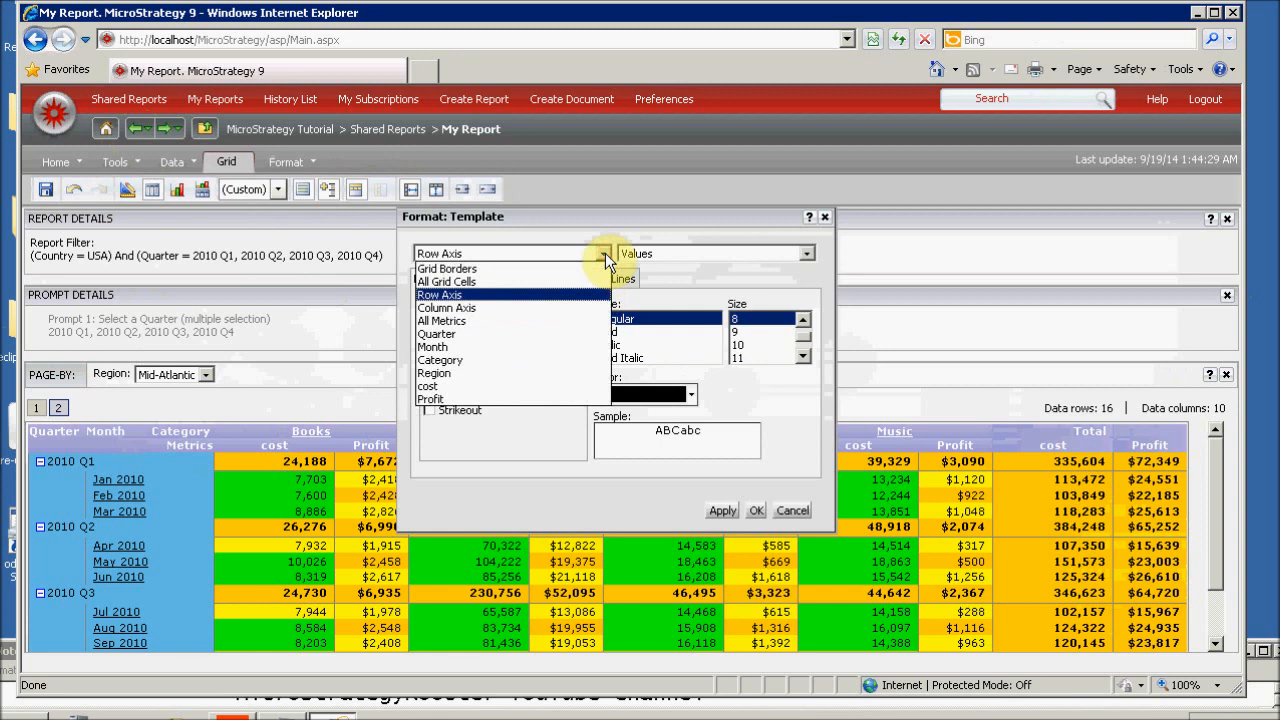
left_click(605, 253)
left_click(645, 255)
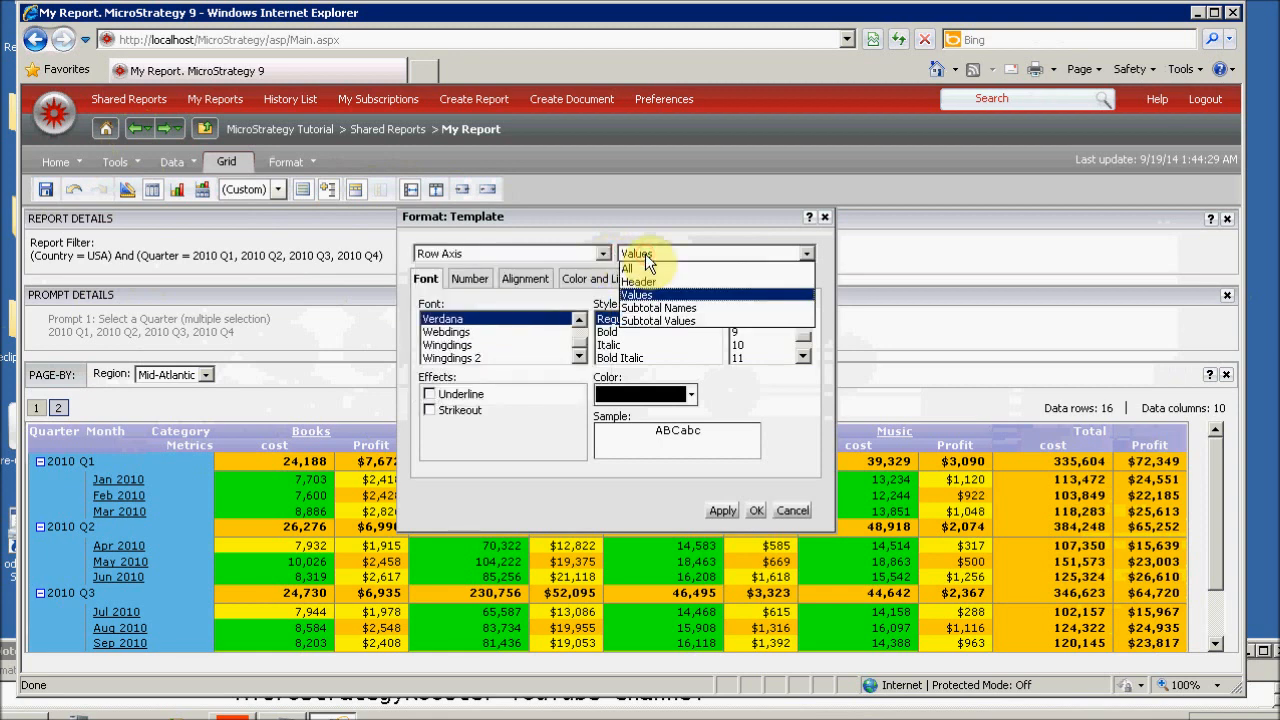
left_click(645, 254)
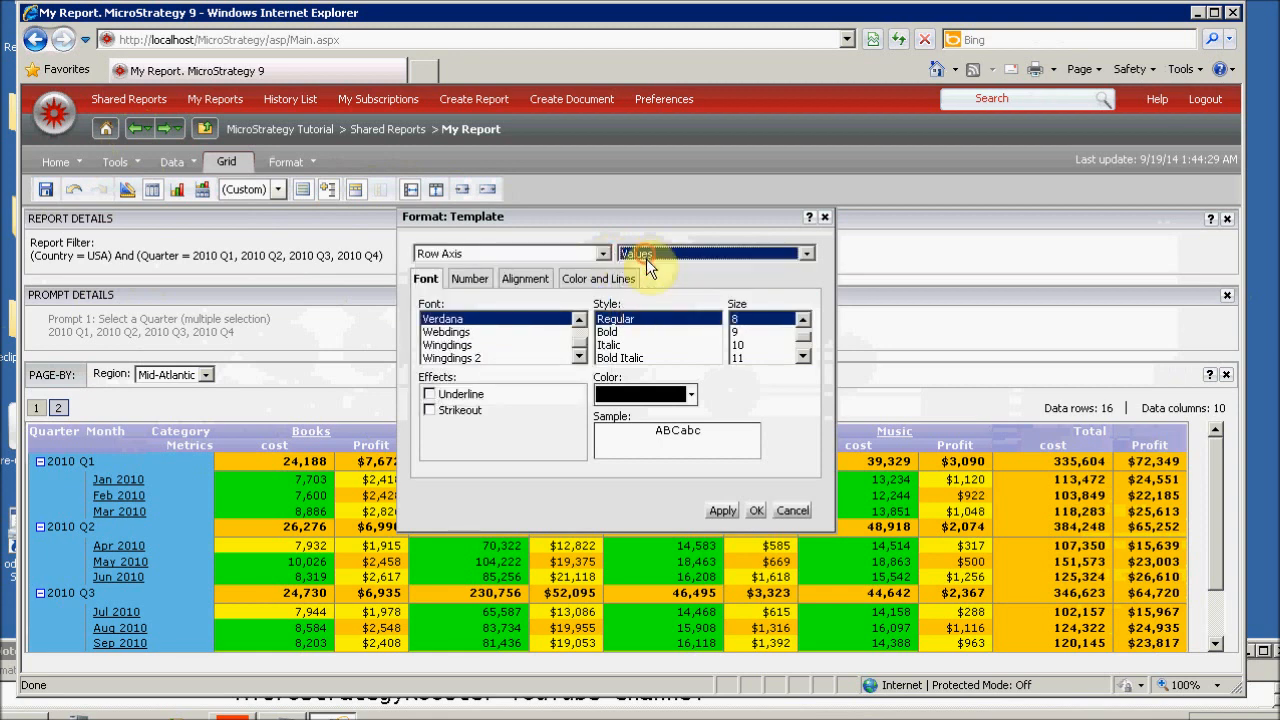
left_click(796, 512)
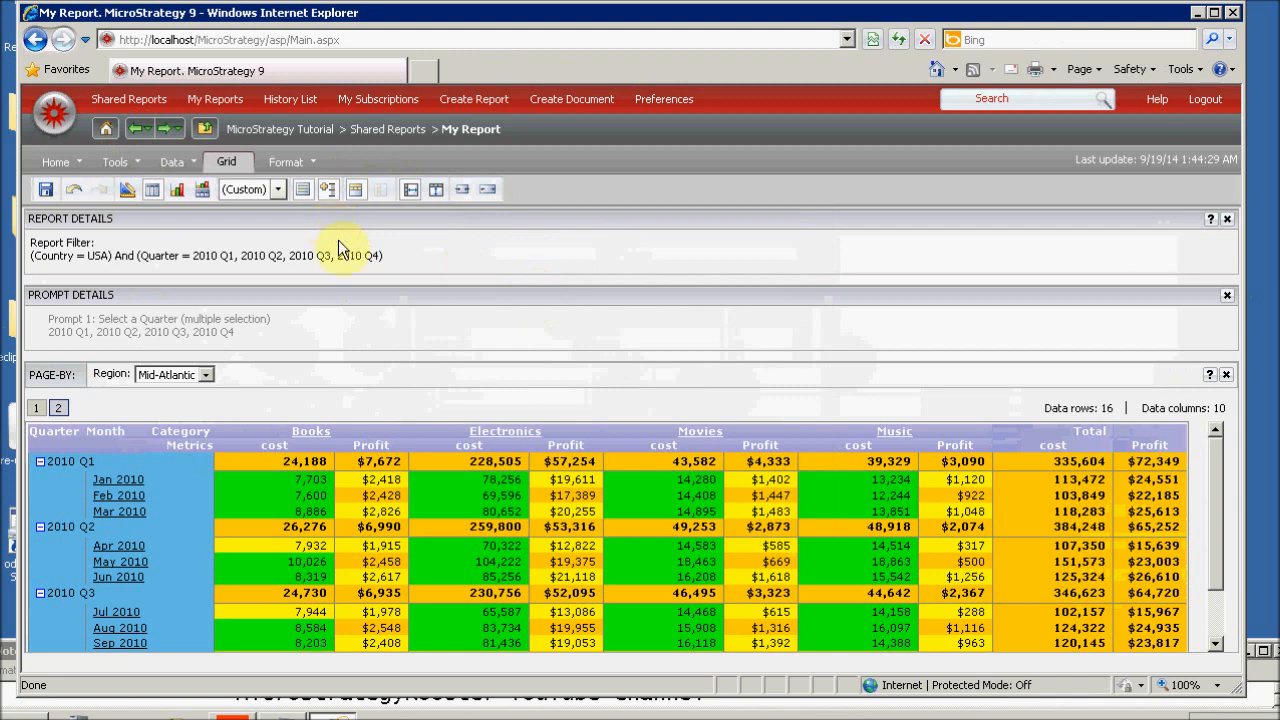
Step: Review the Resize Columns and Rows options for the grid and dismiss them without changes
left_click(305, 161)
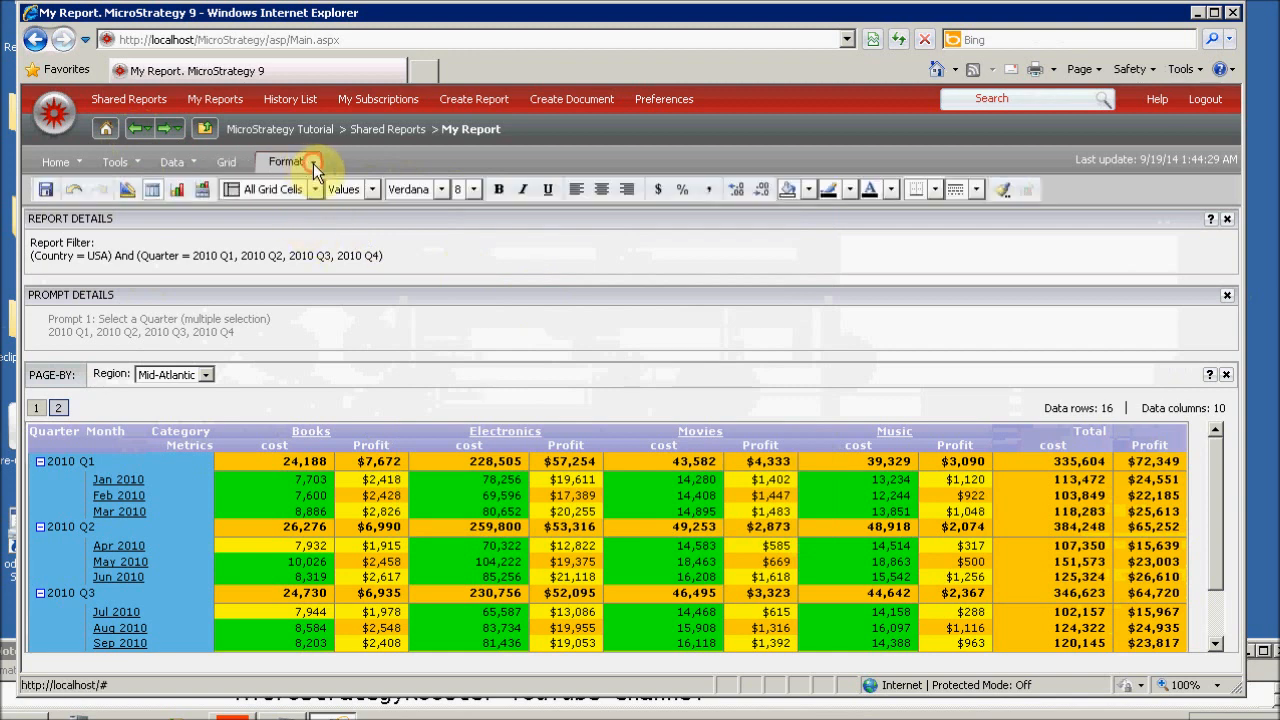
left_click(313, 163)
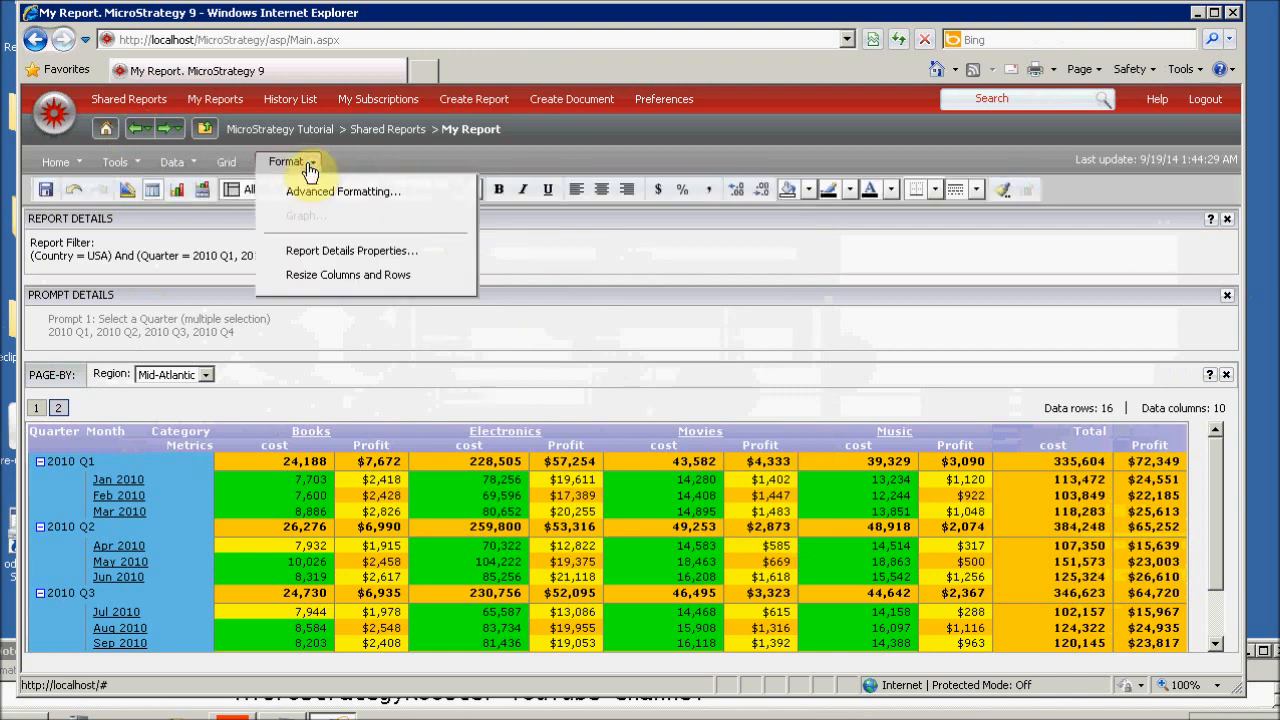
left_click(358, 278)
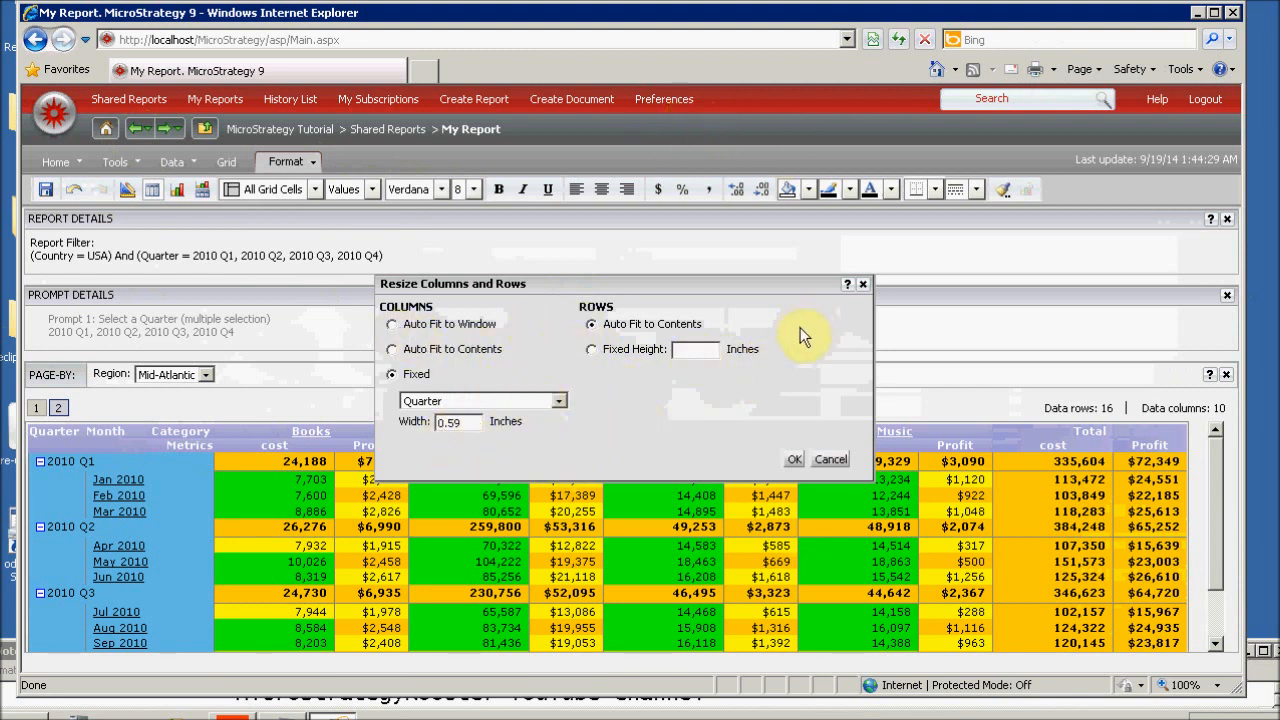
left_click(831, 461)
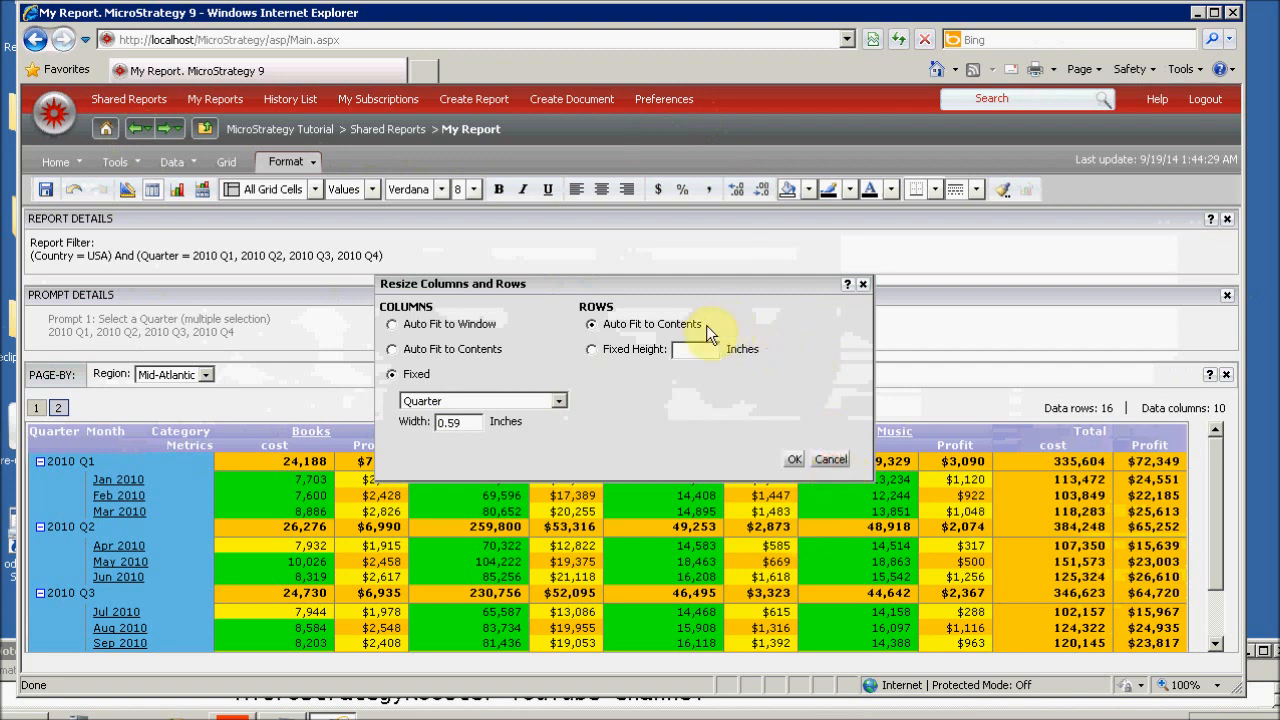
left_click(194, 165)
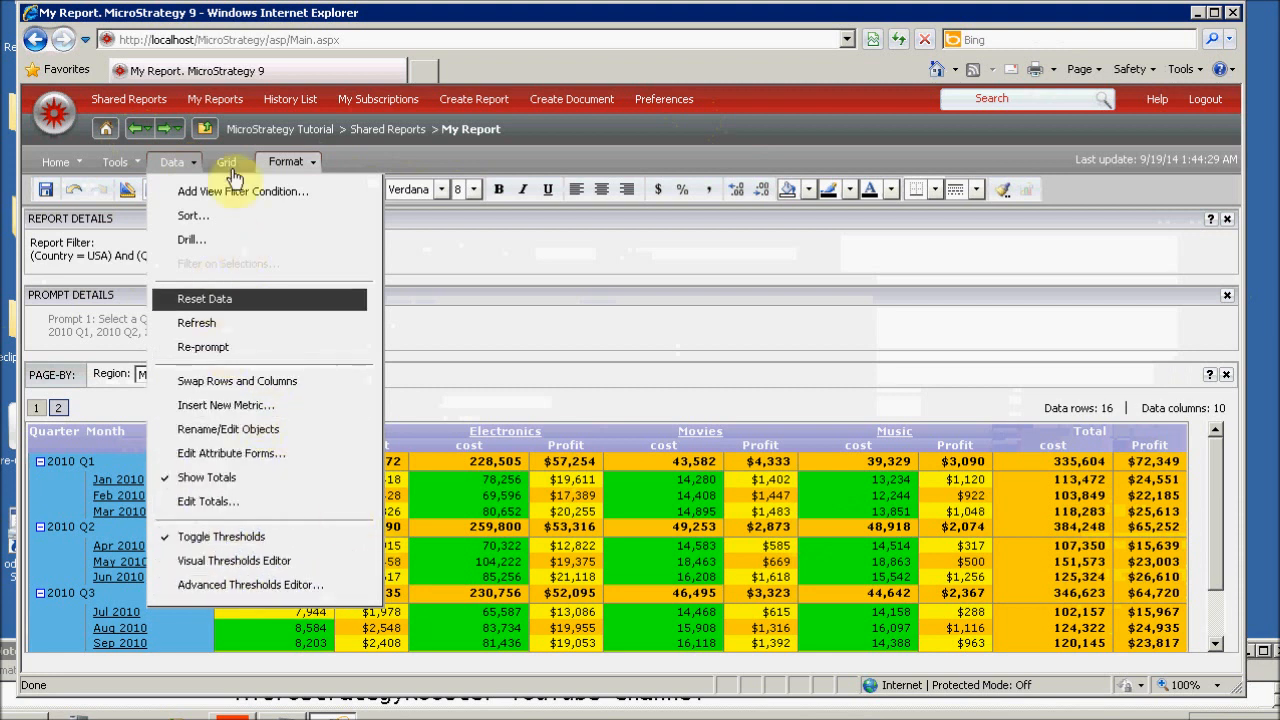
left_click(141, 168)
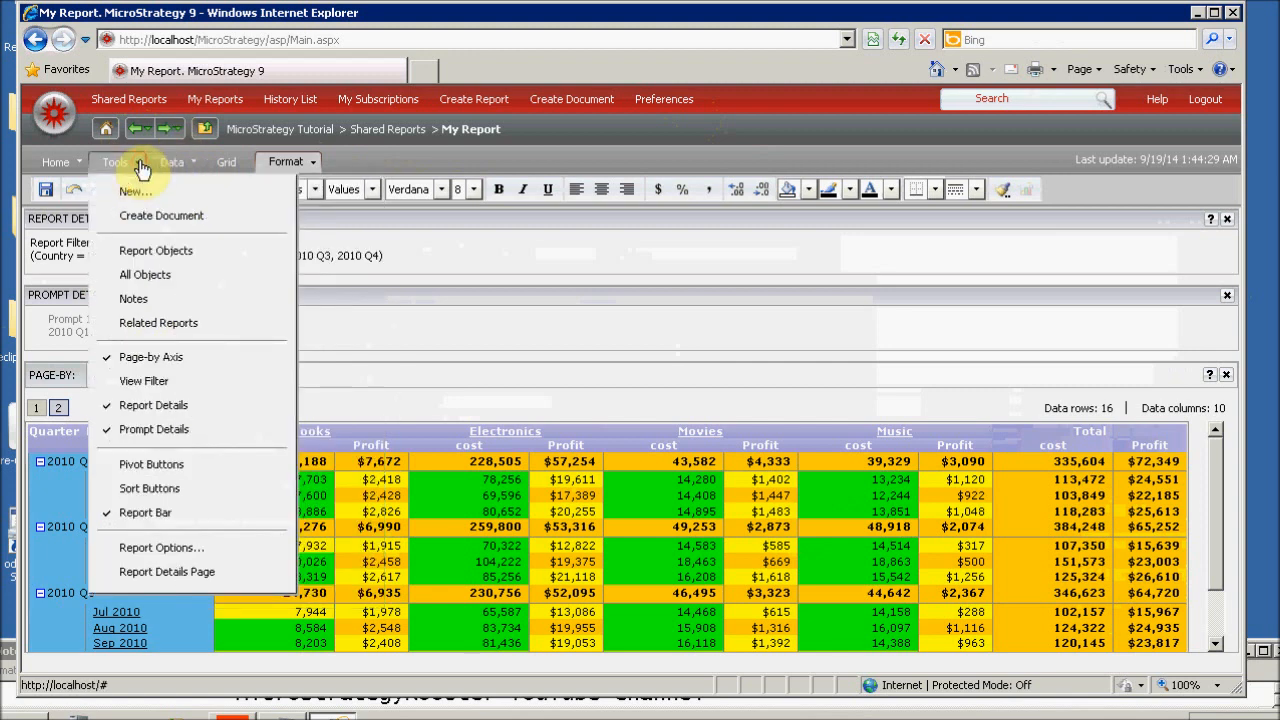
left_click(141, 168)
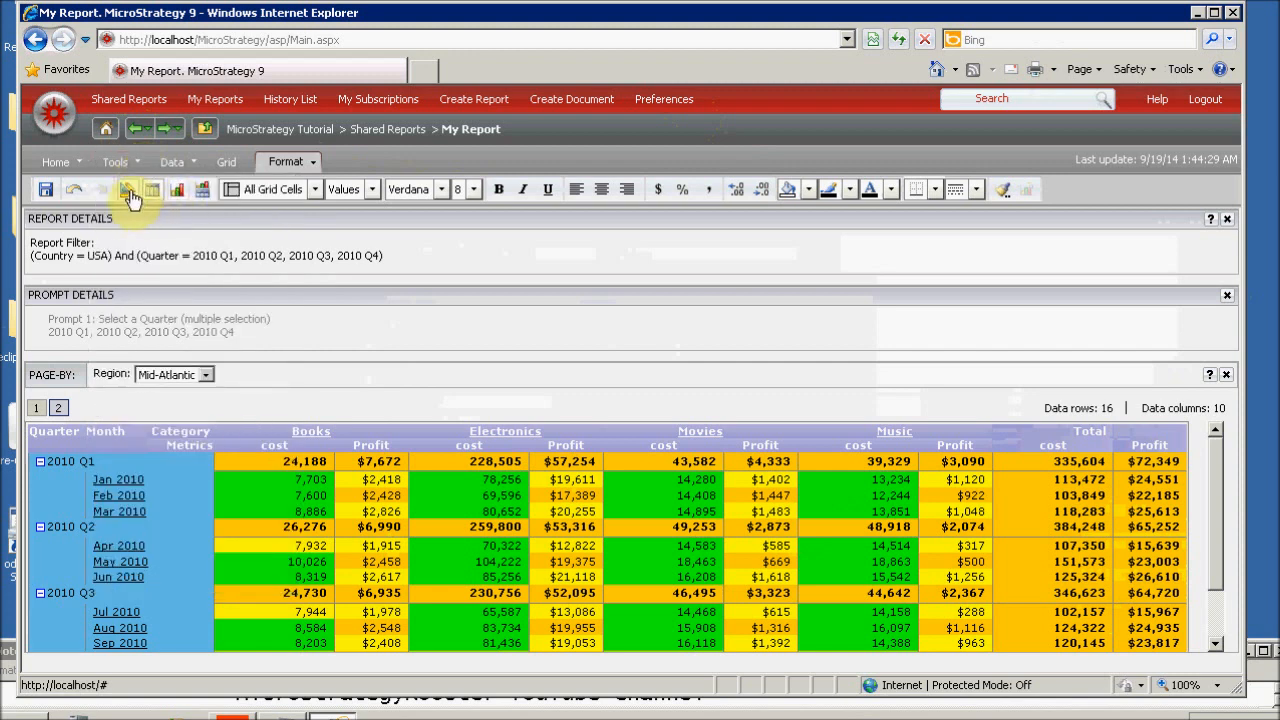
Step: View the report's definition in Design Mode and run the report again to return to the grid
left_click(127, 190)
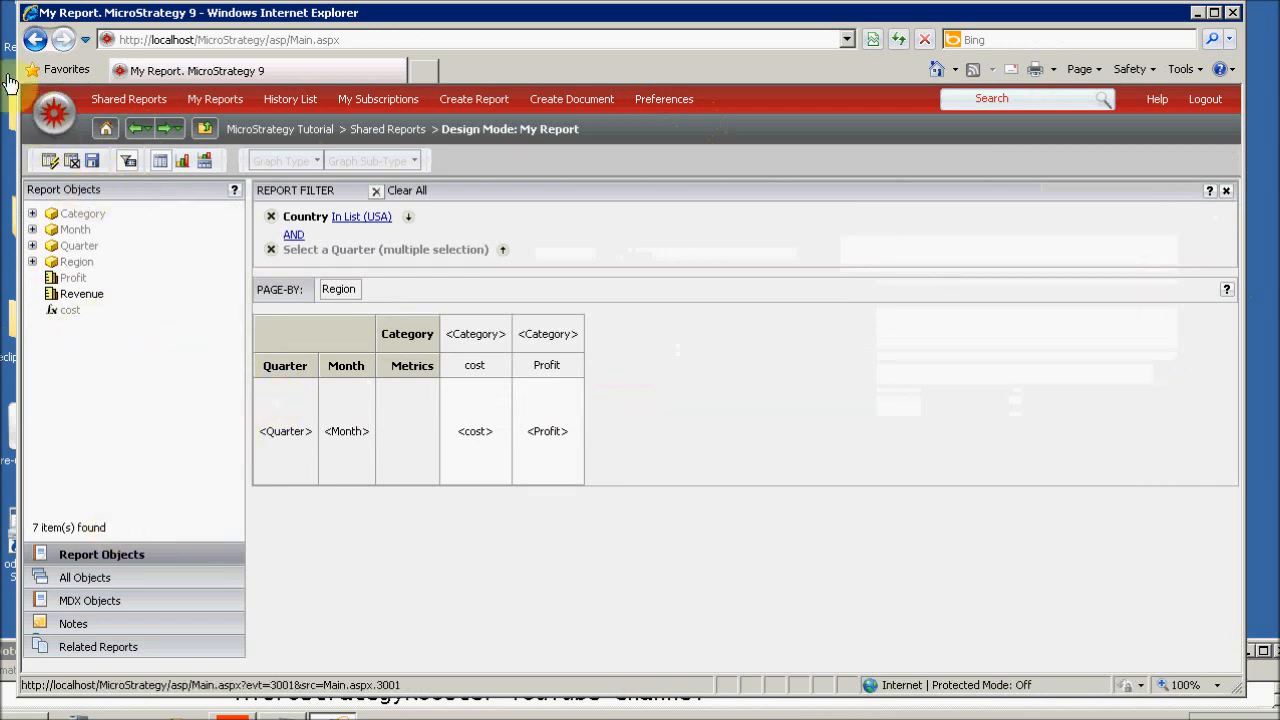
left_click(48, 166)
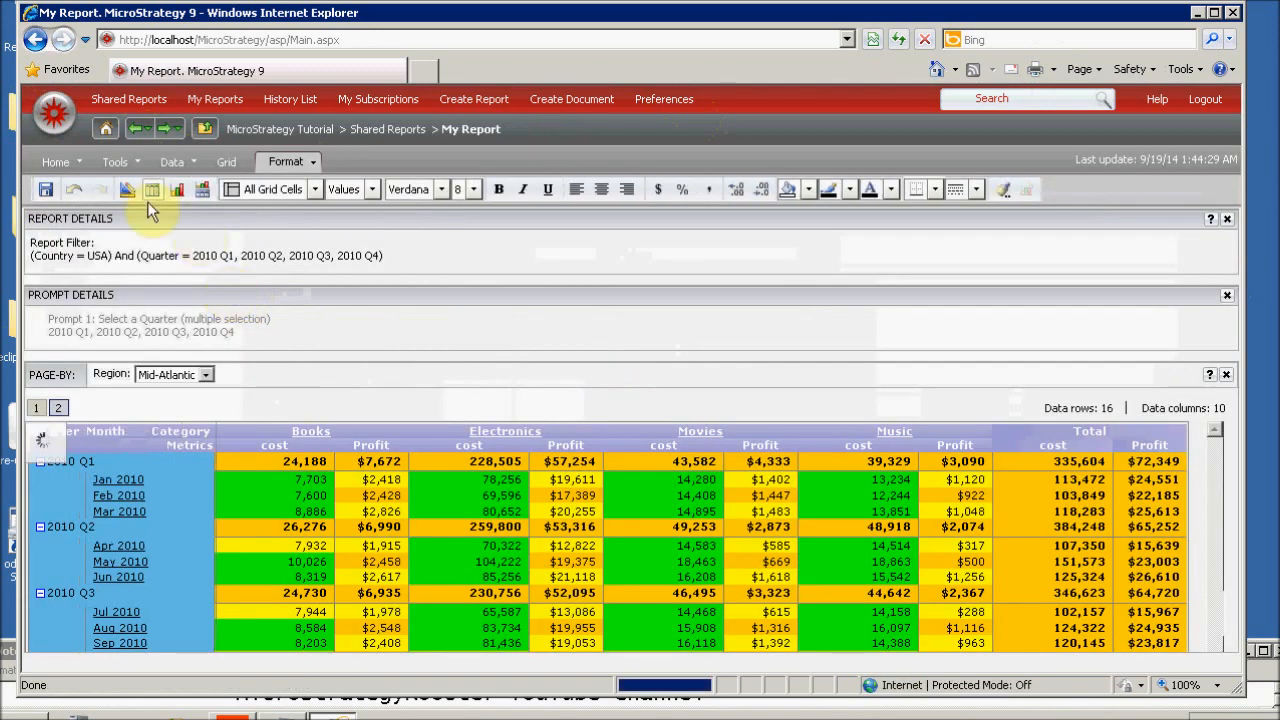
Step: Save the report over My Report in Shared Reports, prompting filter and template, without setting current prompt answers as the defaults
left_click(46, 195)
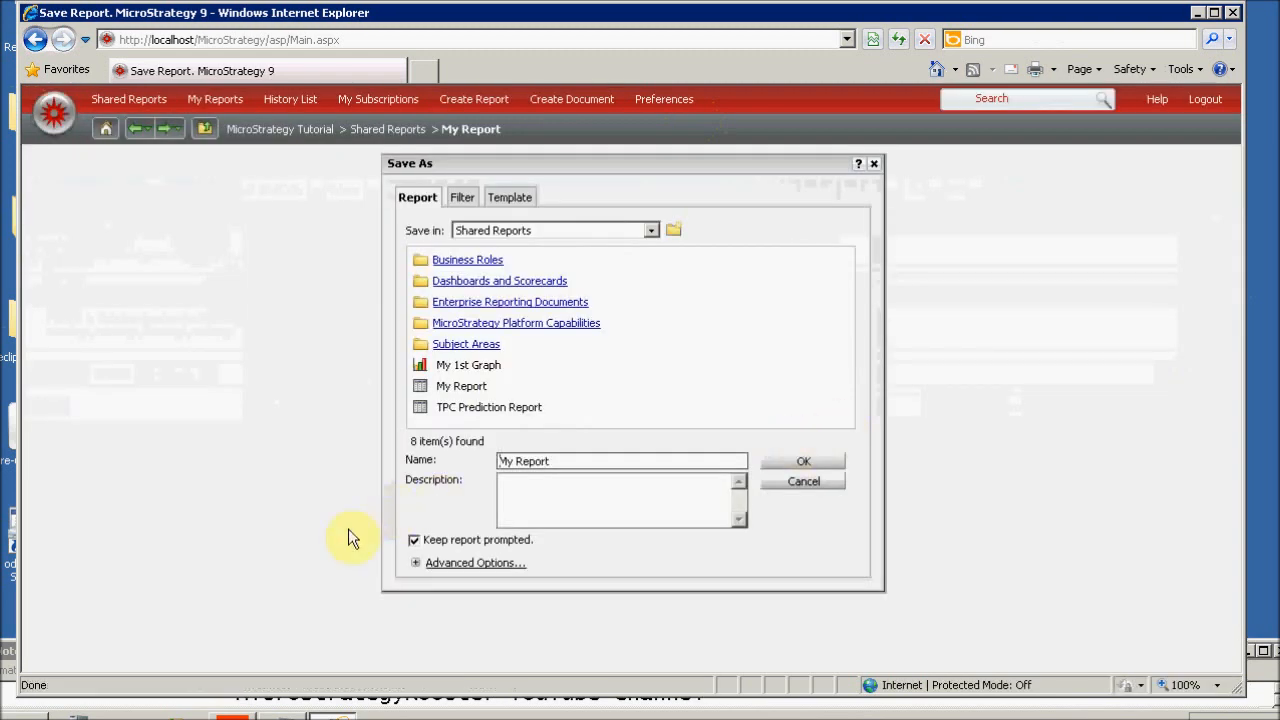
left_click(415, 563)
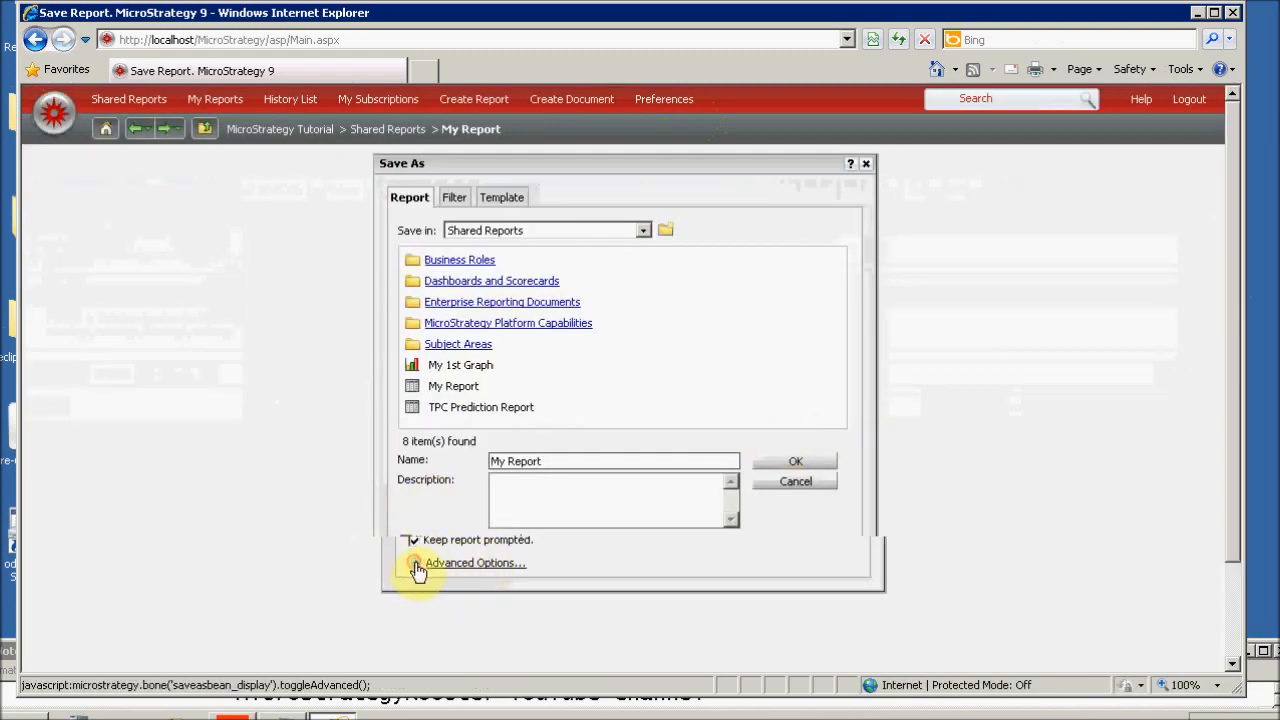
left_click_drag(1230, 445, 1250, 566)
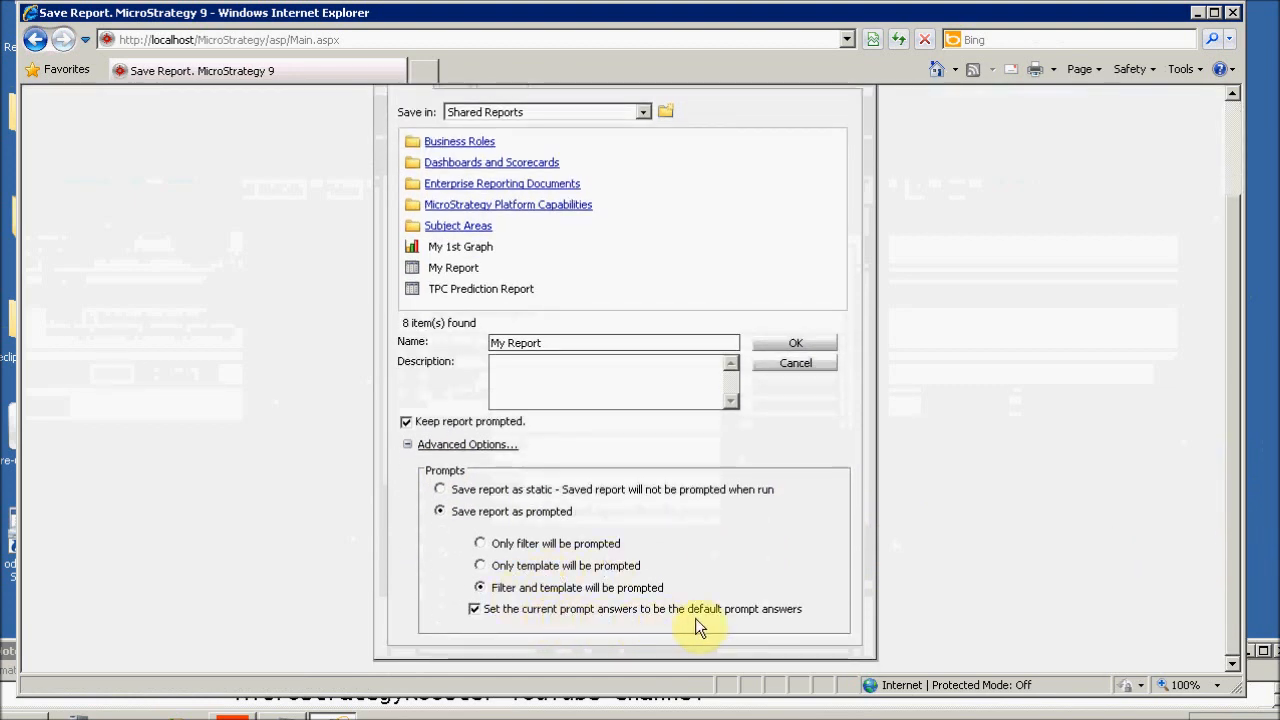
left_click(473, 609)
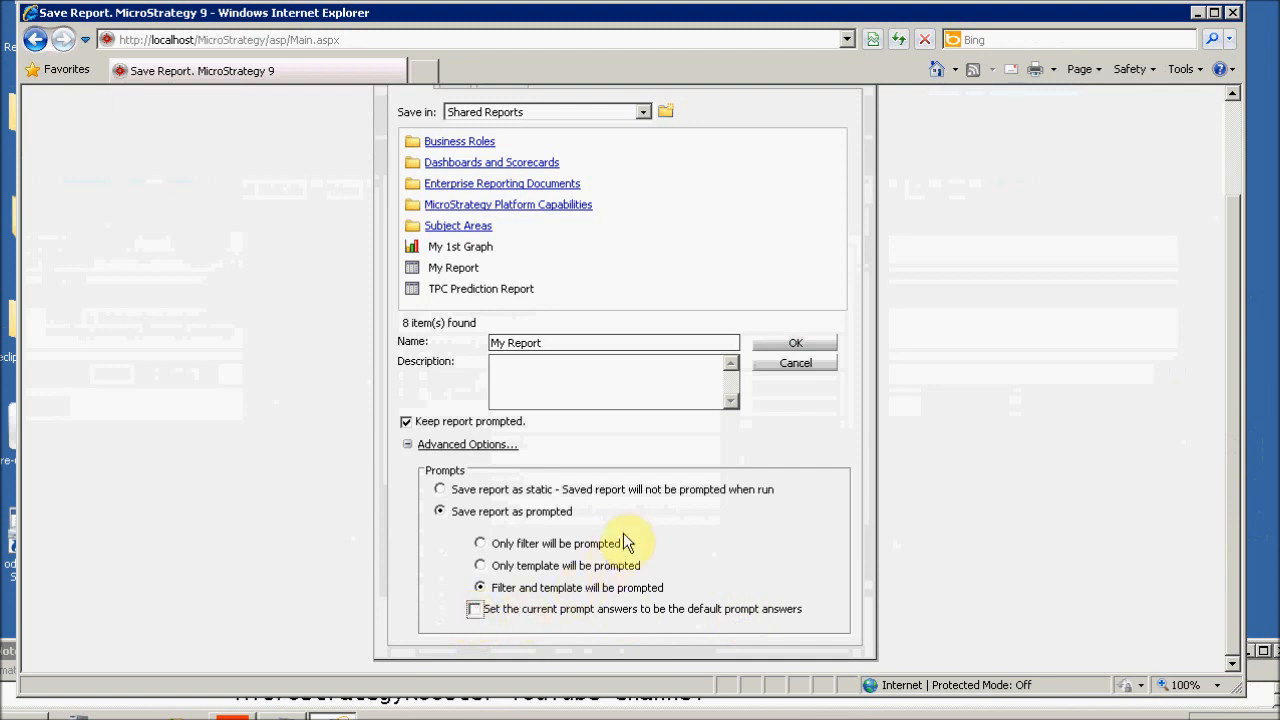
left_click(535, 365)
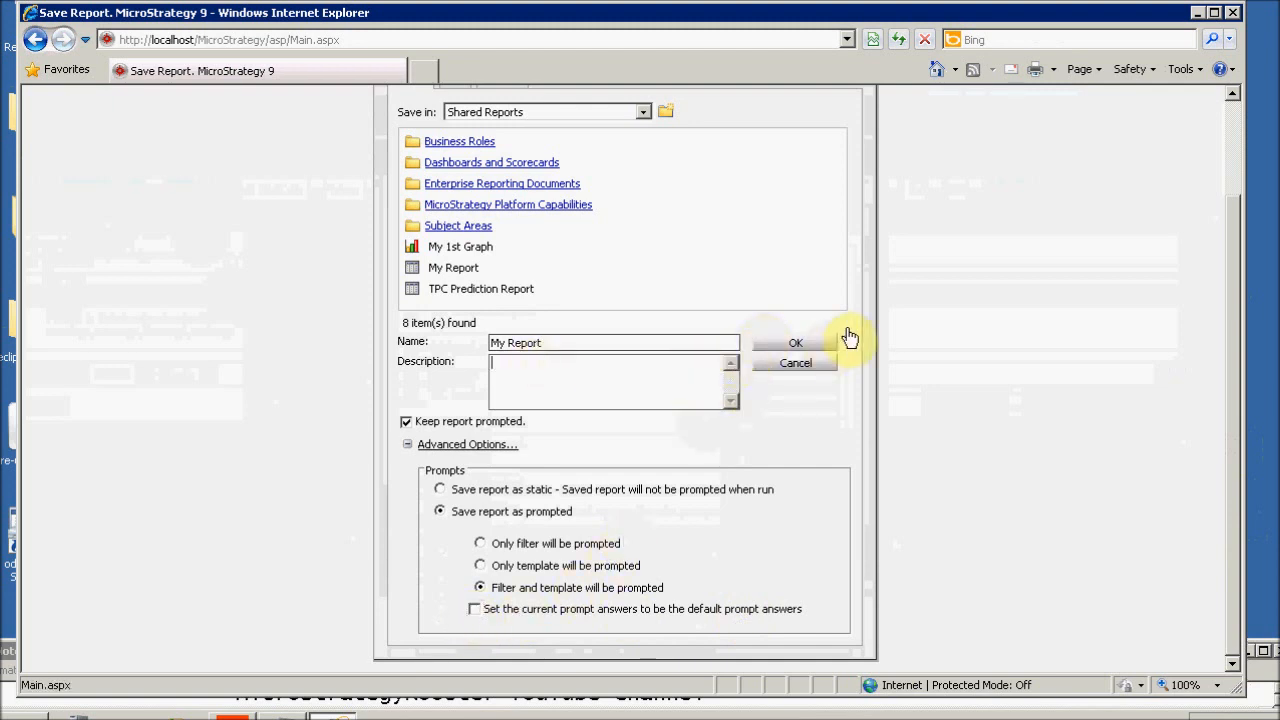
left_click(812, 342)
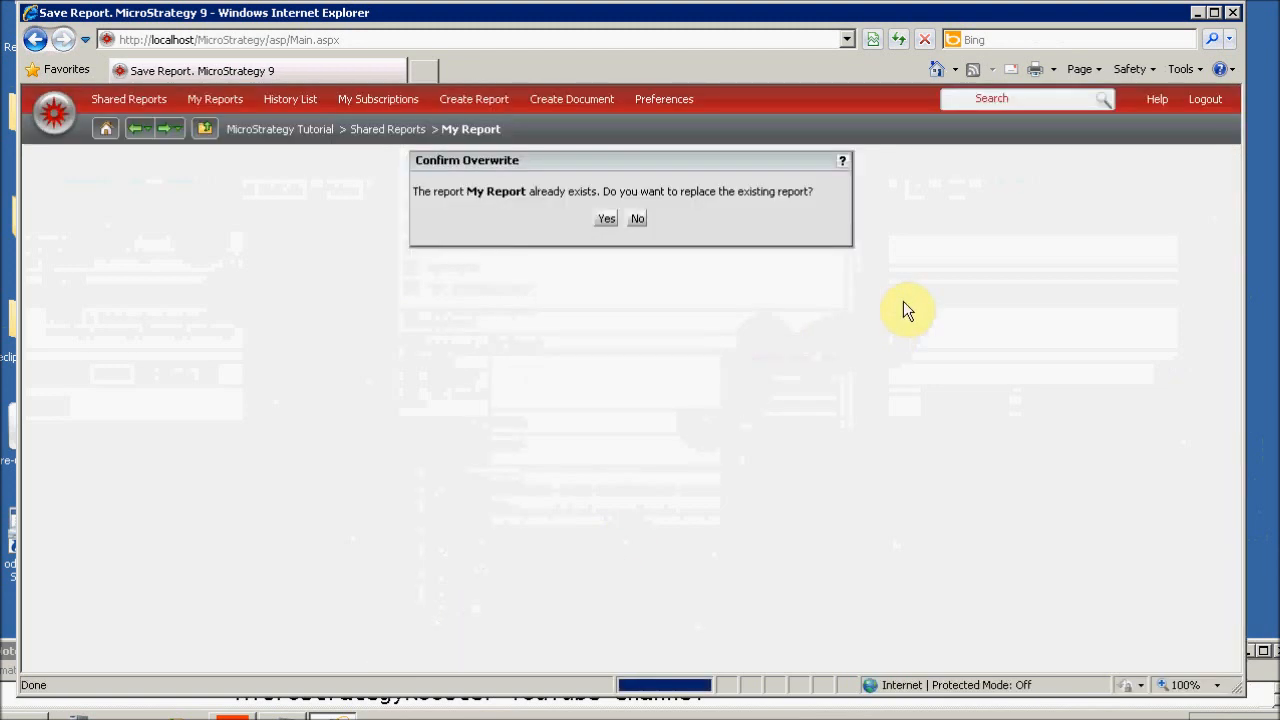
left_click(611, 219)
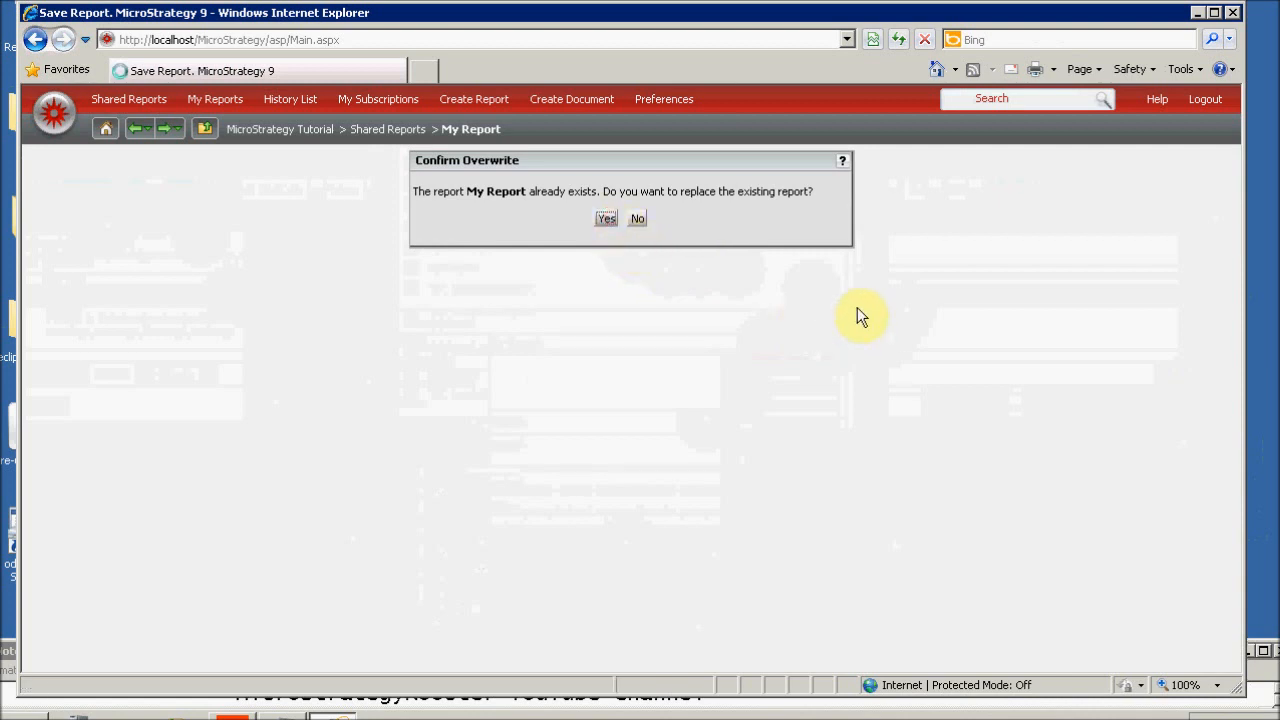